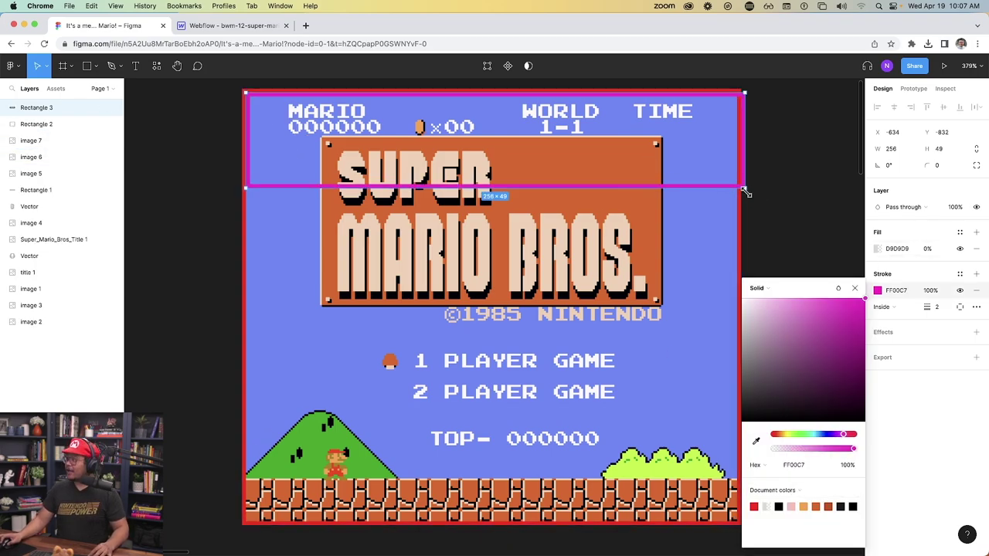
# - Stretch the pink outline over the HUD and logo, and duplicate it down over the menu and bricks
pyautogui.moveTo(736, 185)
pyautogui.mouseDown()
pyautogui.moveTo(706, 327)
pyautogui.moveTo(735, 325)
pyautogui.moveTo(727, 330)
pyautogui.mouseUp()
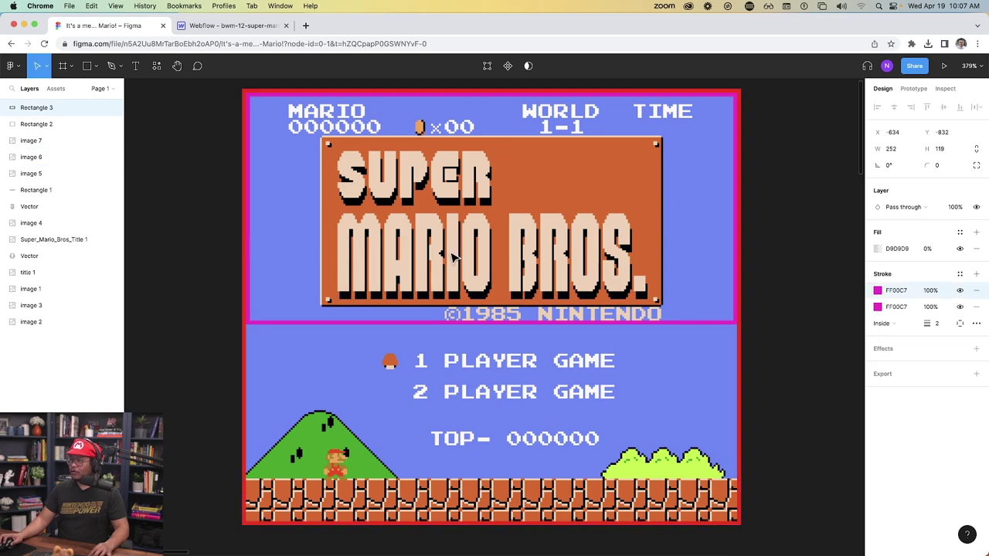
pyautogui.press('super+d')
pyautogui.moveTo(304, 92); pyautogui.dragTo(309, 359)
pyautogui.moveTo(734, 486); pyautogui.dragTo(734, 521)
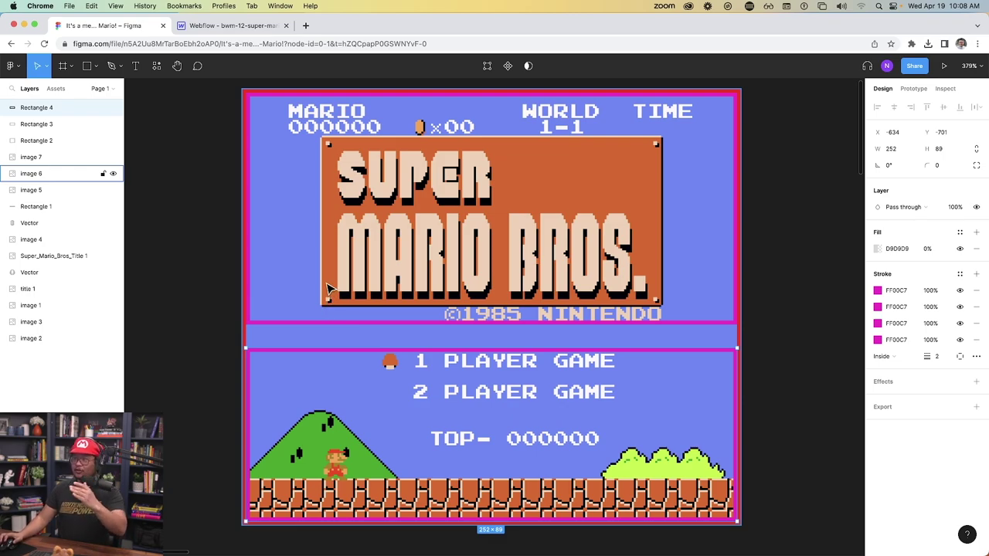
pyautogui.click(360, 179)
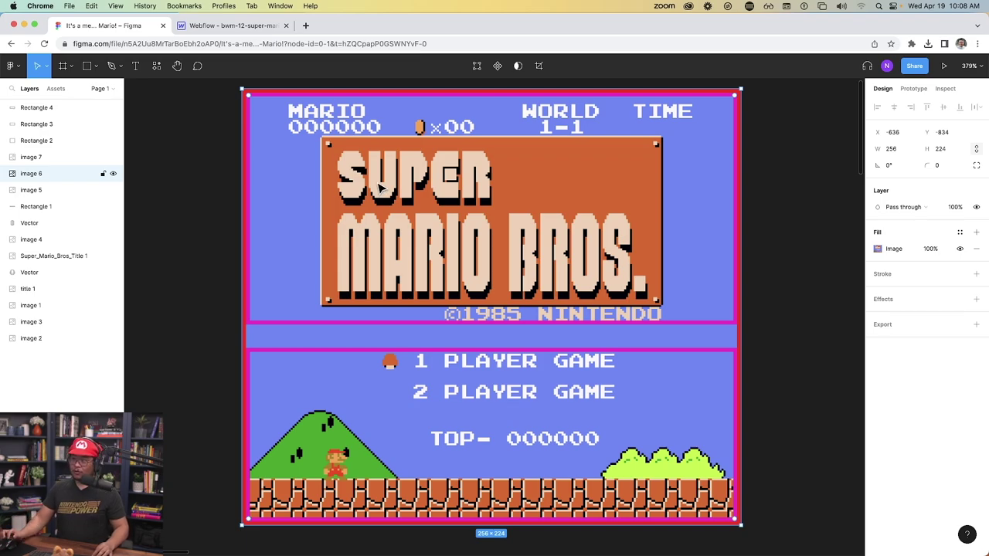
# - Draw purple outlines around the top HUD row and the title logo area
pyautogui.press('r')
pyautogui.moveTo(248, 96); pyautogui.dragTo(733, 139)
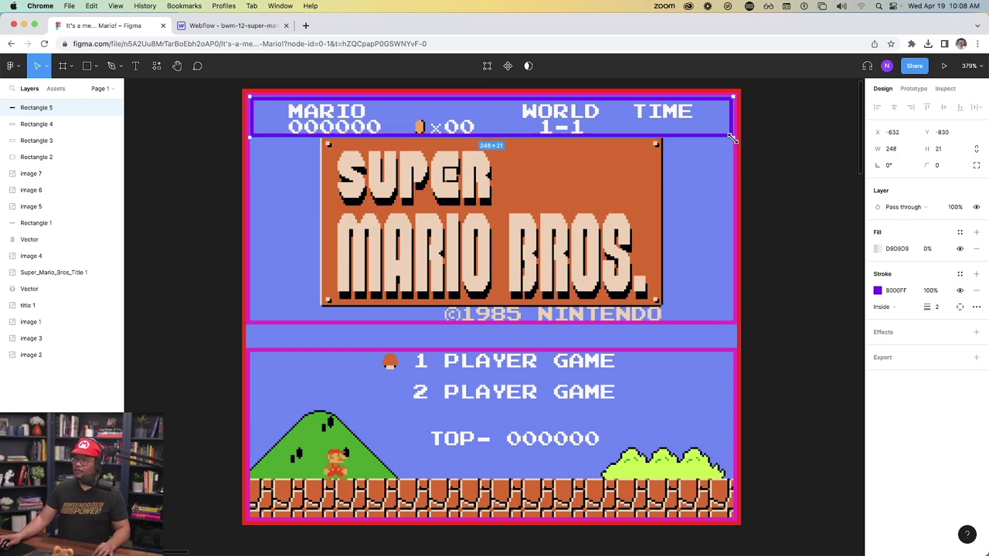
pyautogui.moveTo(510, 130); pyautogui.dragTo(521, 180)
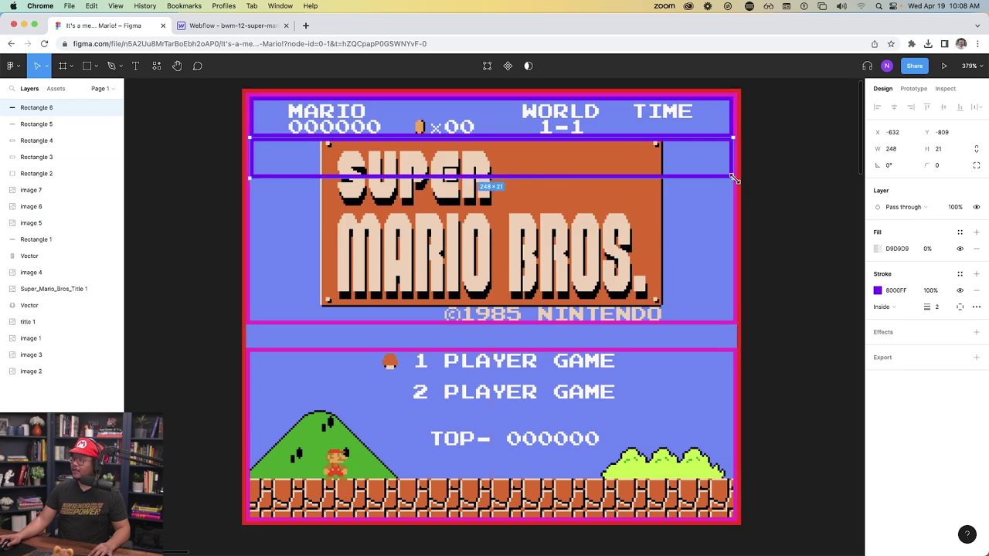
pyautogui.moveTo(733, 179); pyautogui.dragTo(732, 321)
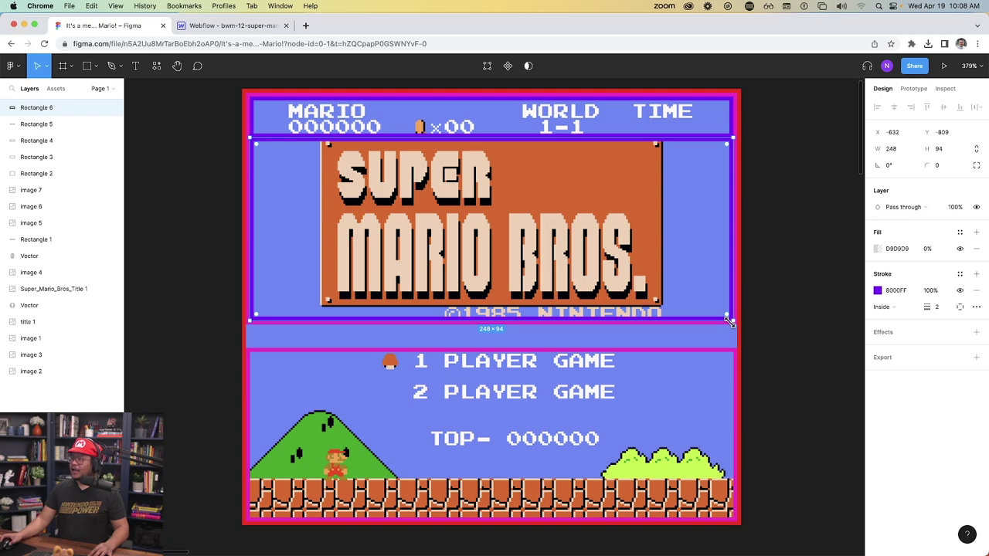
# - Box the HUD items MARIO 000000, coin counter, WORLD 1-1 and TIME with small blue rectangles
pyautogui.click(307, 129)
pyautogui.press('super+d')
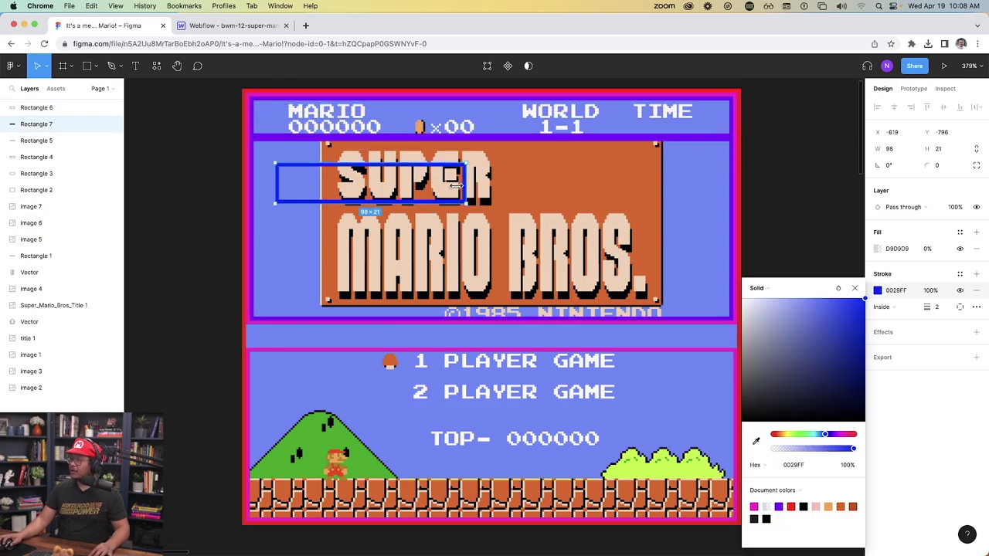
pyautogui.moveTo(468, 182); pyautogui.dragTo(434, 183)
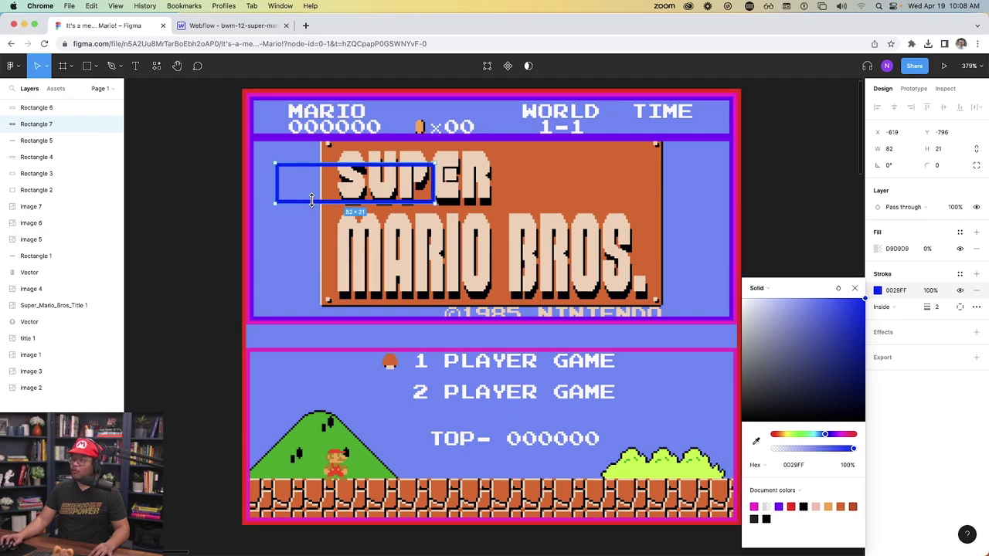
pyautogui.moveTo(315, 195); pyautogui.dragTo(317, 137)
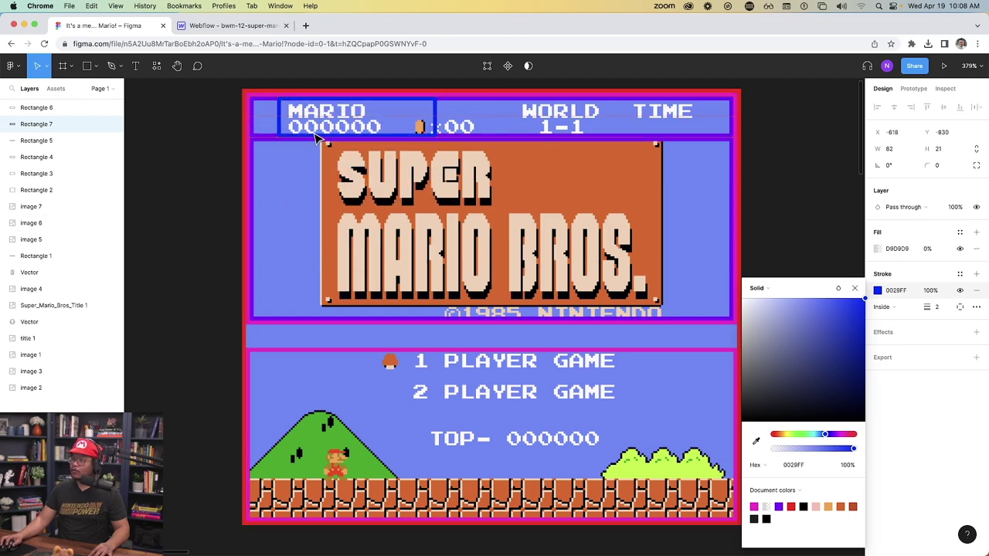
pyautogui.moveTo(337, 99); pyautogui.dragTo(337, 99)
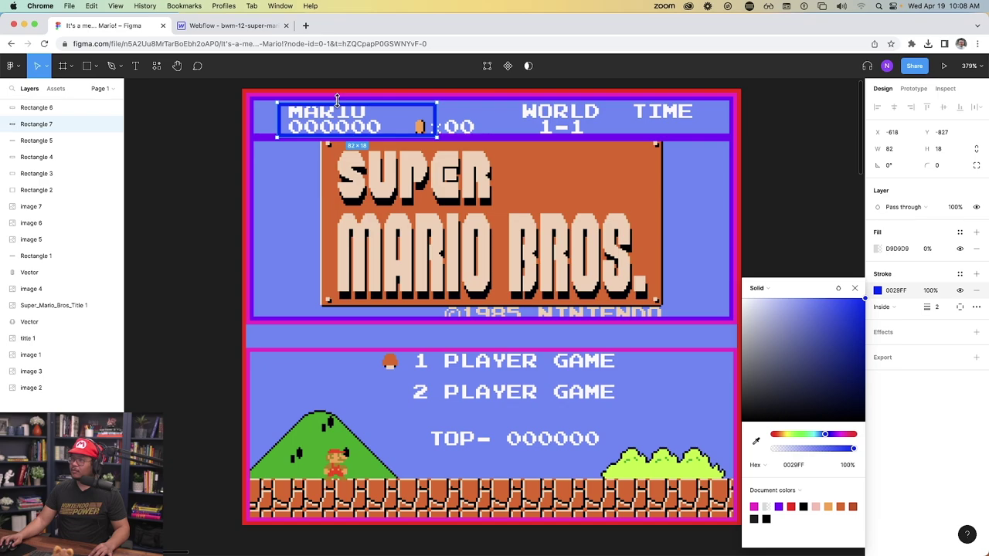
pyautogui.press('super+v')
pyautogui.hotkey('shift', 'Right')
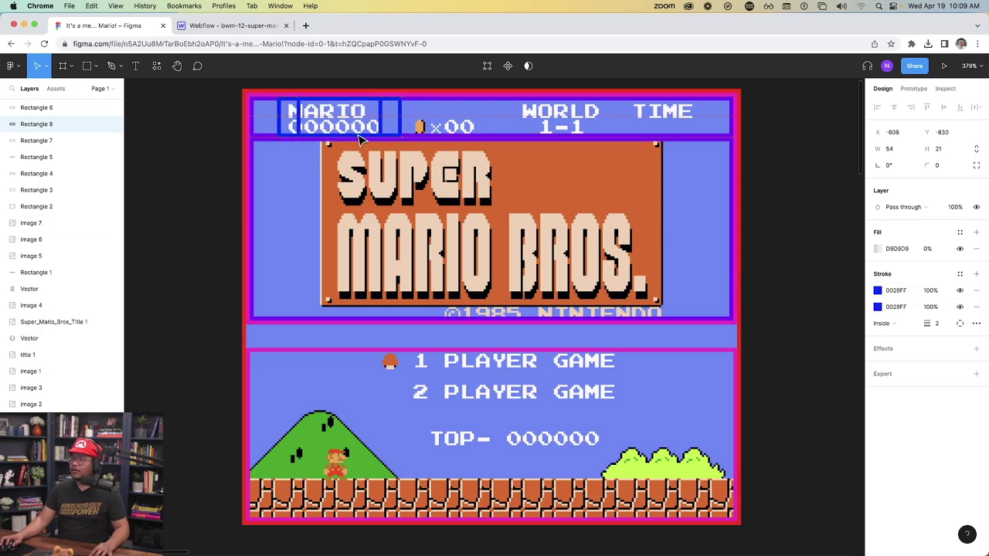
pyautogui.hotkey('shift', 'Right')
pyautogui.hotkey('shift', 'Right')
pyautogui.hotkey('shift', 'Right')
pyautogui.hotkey('shift', 'Right')
pyautogui.hotkey('shift', 'Right')
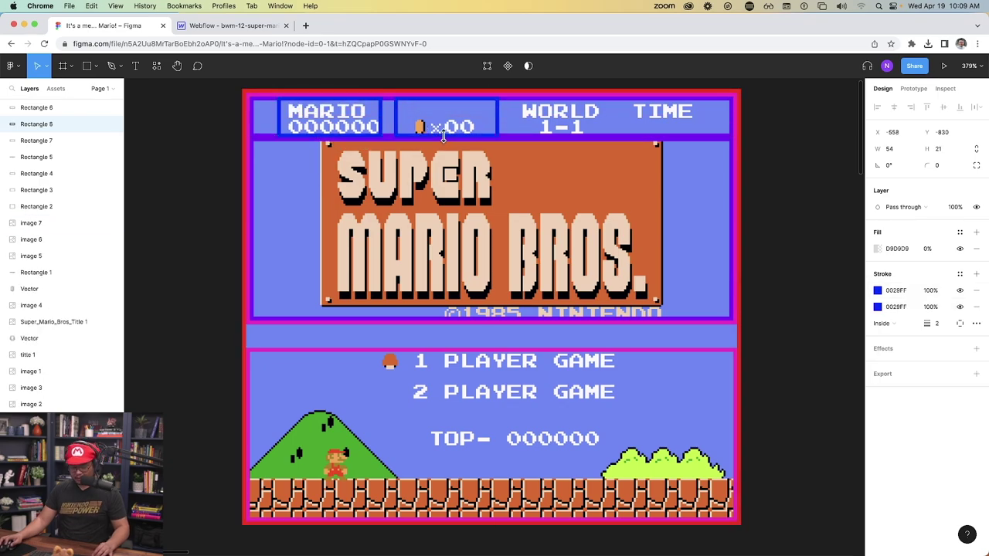
pyautogui.press('super+v')
pyautogui.moveTo(414, 147); pyautogui.dragTo(570, 132)
pyautogui.press('super+v')
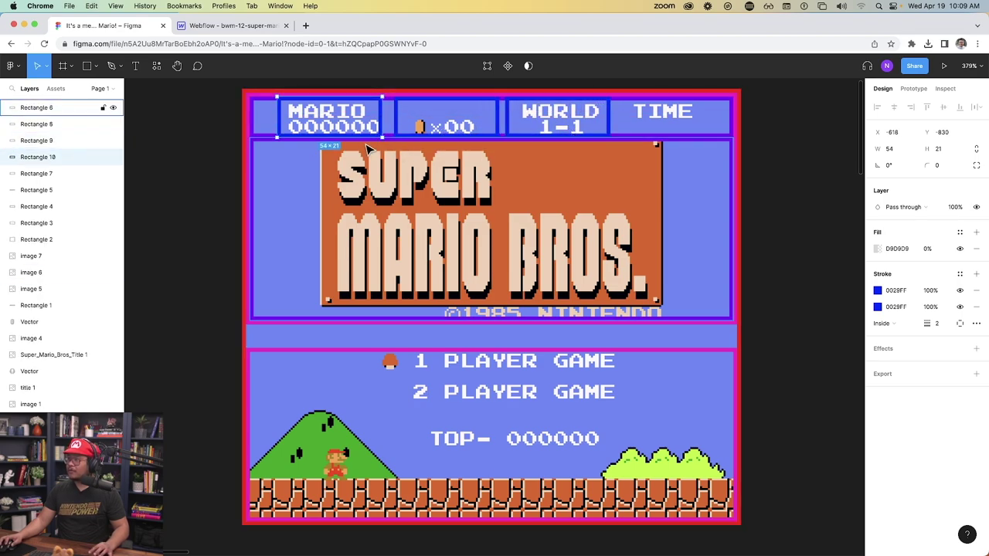
pyautogui.moveTo(343, 133); pyautogui.dragTo(682, 138)
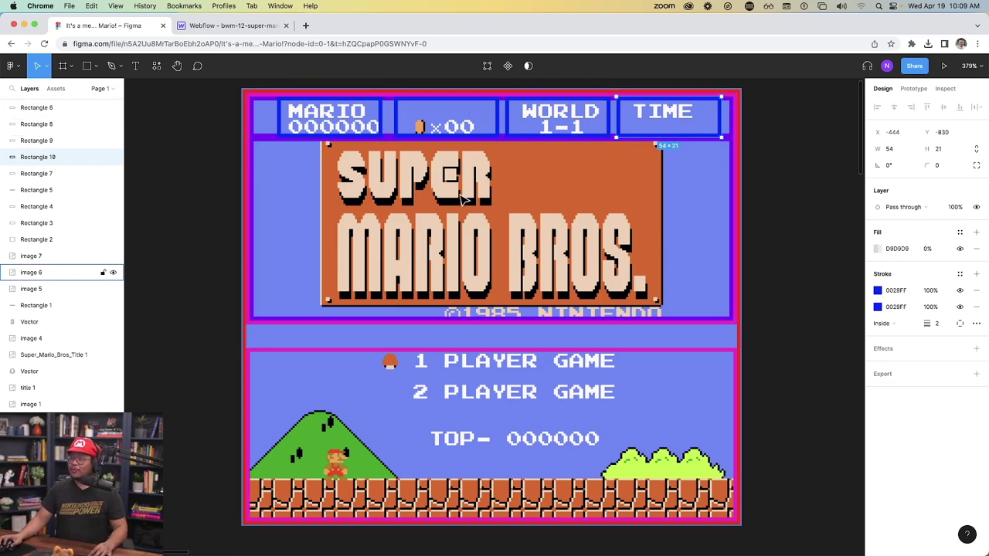
# - Add blue boxes framing the title logo and the ©1985 NINTENDO caption
pyautogui.press('super+v')
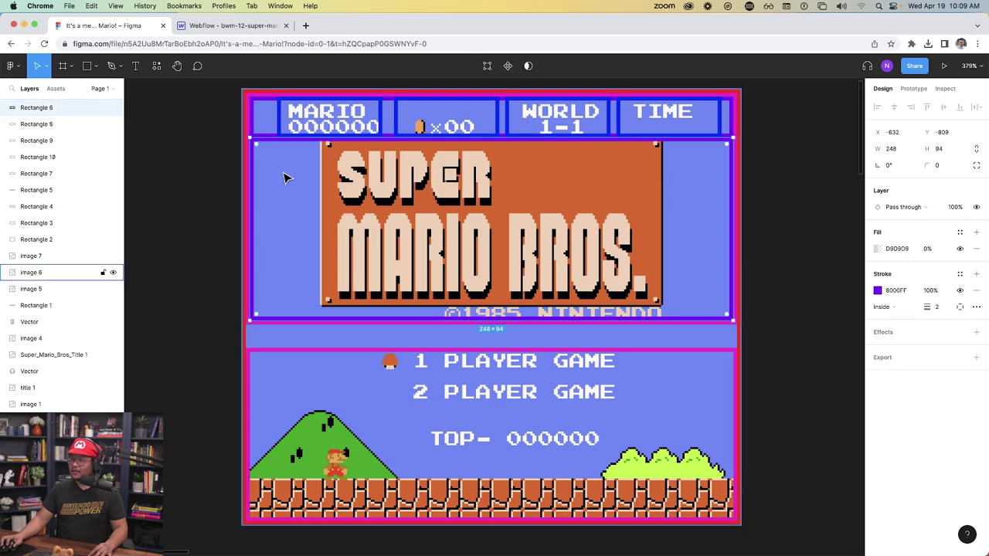
pyautogui.moveTo(309, 135); pyautogui.dragTo(353, 180)
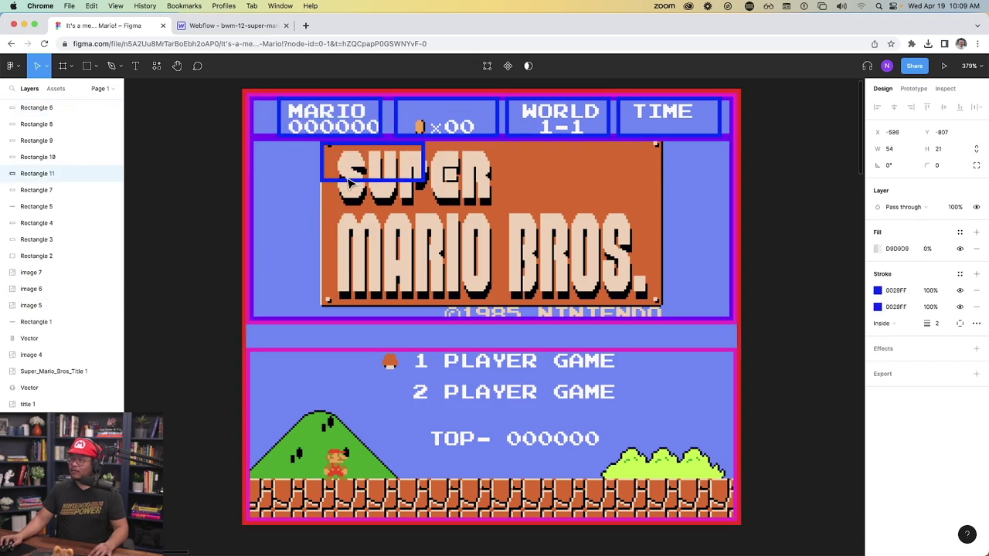
pyautogui.moveTo(423, 180); pyautogui.dragTo(662, 309)
pyautogui.hotkey('ctrl', 'v')
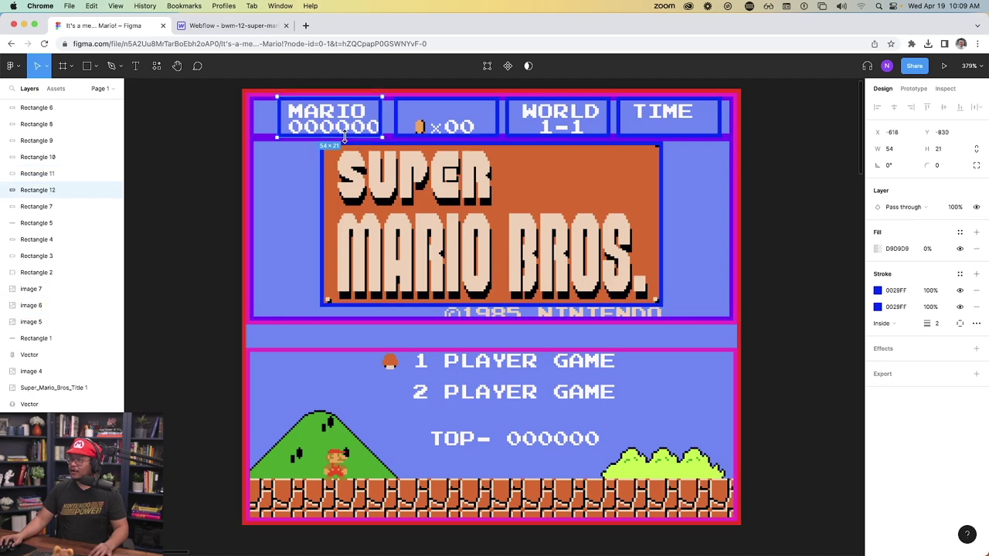
pyautogui.moveTo(359, 157); pyautogui.dragTo(663, 321)
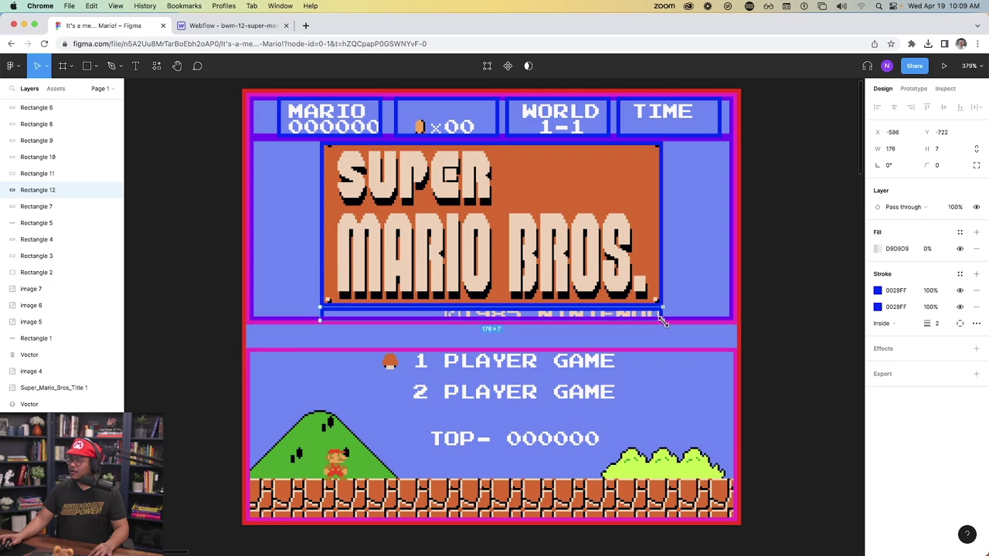
pyautogui.press('Escape')
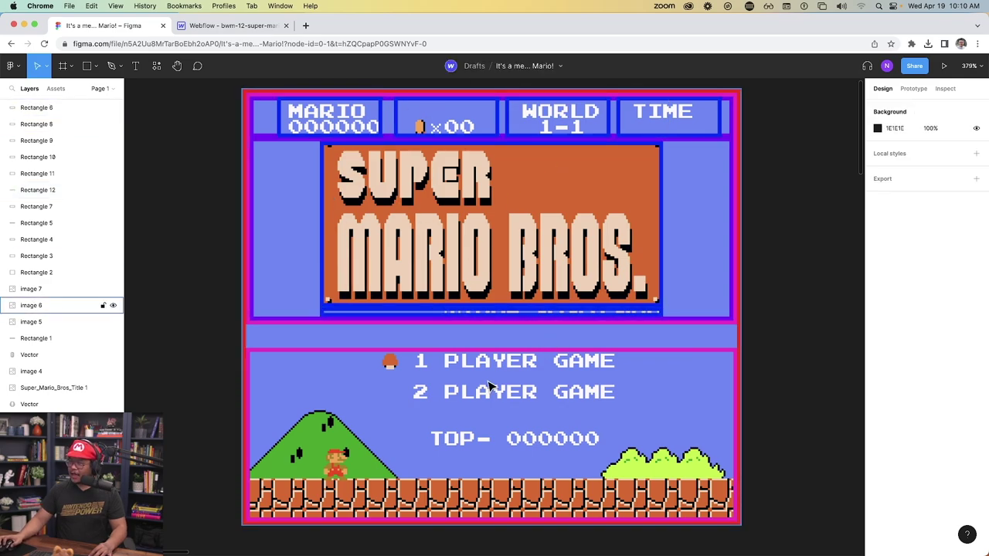
pyautogui.click(366, 398)
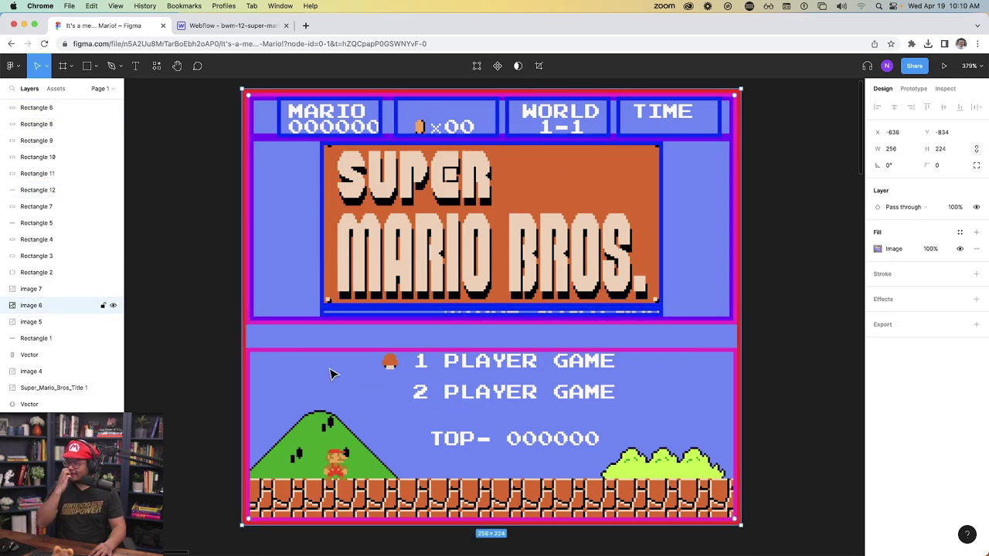
# - Outline the player-select menu area, and copy that outline down across the full-width ground row
pyautogui.press('super+v')
pyautogui.press('r')
pyautogui.moveTo(378, 353); pyautogui.dragTo(616, 448)
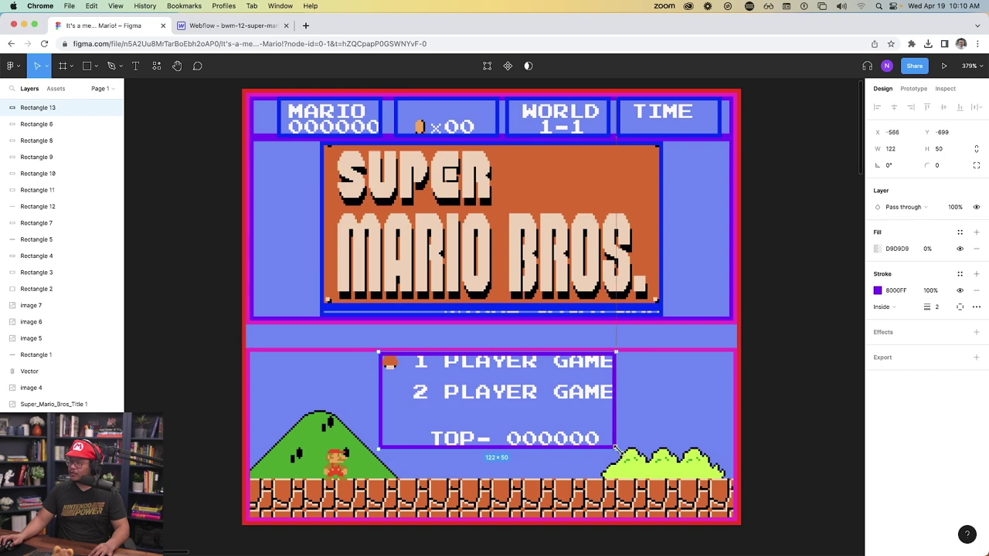
pyautogui.press('super+d')
pyautogui.moveTo(412, 451); pyautogui.dragTo(288, 517)
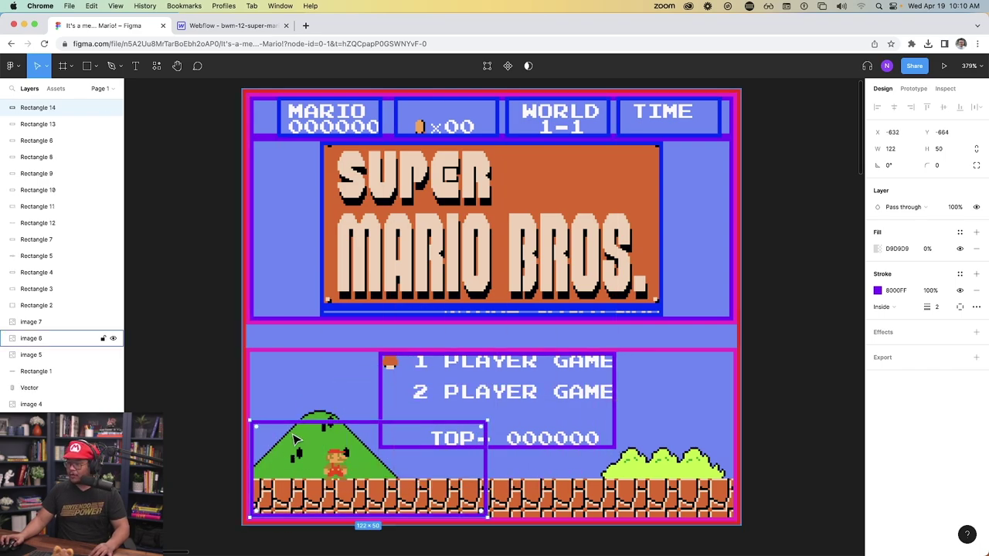
pyautogui.moveTo(291, 421); pyautogui.dragTo(292, 452)
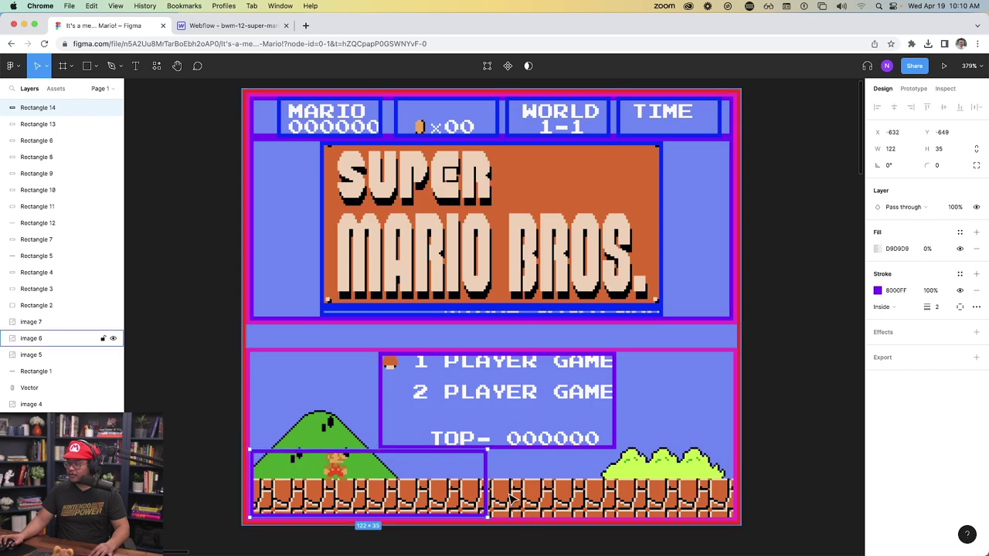
pyautogui.moveTo(486, 484); pyautogui.dragTo(732, 485)
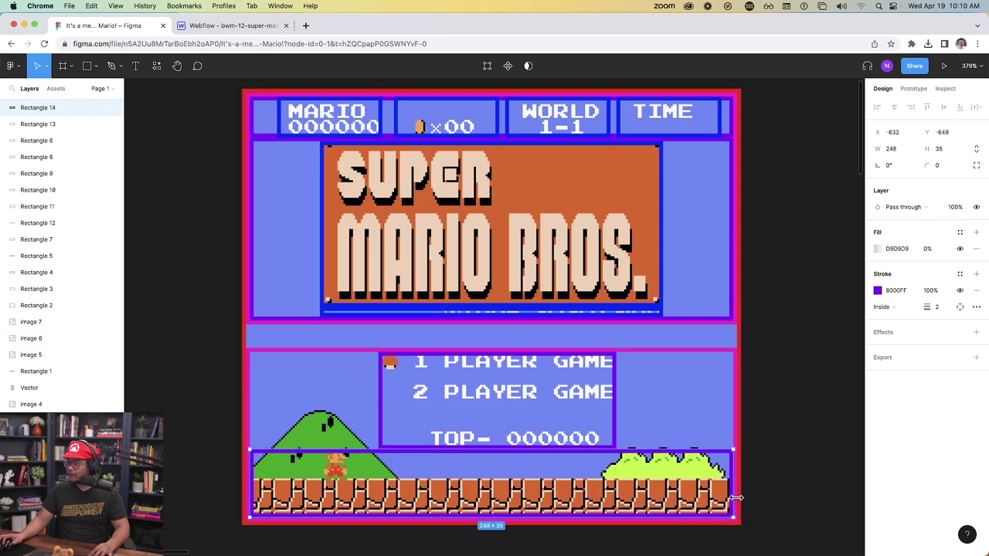
# - Box the player options in blue and place a smaller copy around TOP- 000000
pyautogui.click(361, 136)
pyautogui.moveTo(363, 137); pyautogui.dragTo(465, 396)
pyautogui.moveTo(485, 378); pyautogui.dragTo(610, 402)
pyautogui.press('super+d')
pyautogui.moveTo(498, 401); pyautogui.dragTo(500, 446)
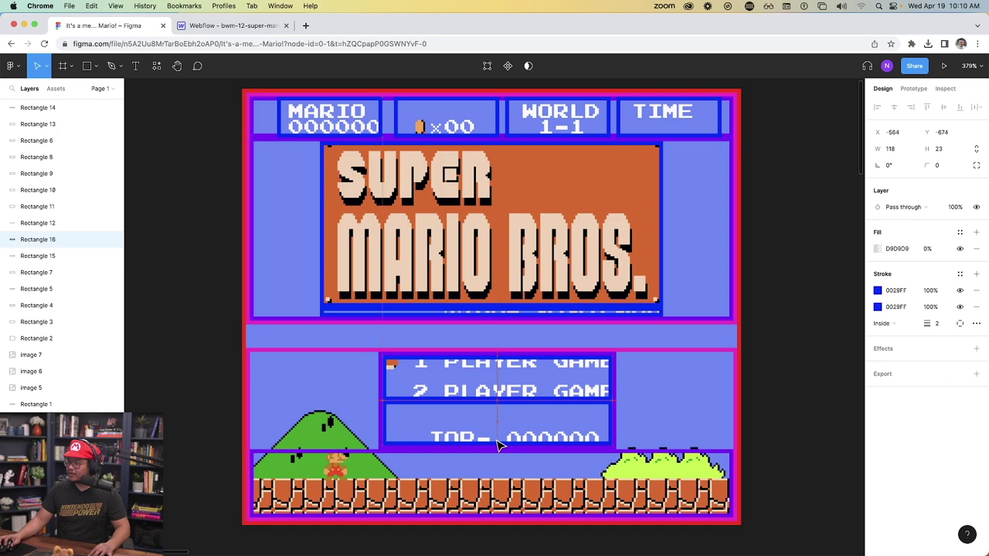
pyautogui.moveTo(612, 402); pyautogui.dragTo(612, 427)
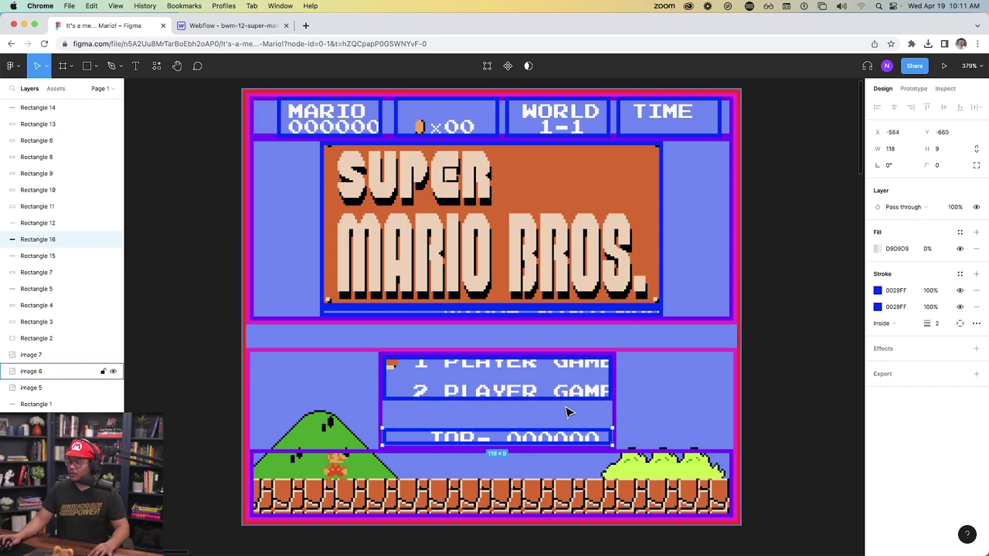
# - Draw a cyan box around 1 PLAYER GAME and copy it onto 2 PLAYER GAME
pyautogui.click(421, 363)
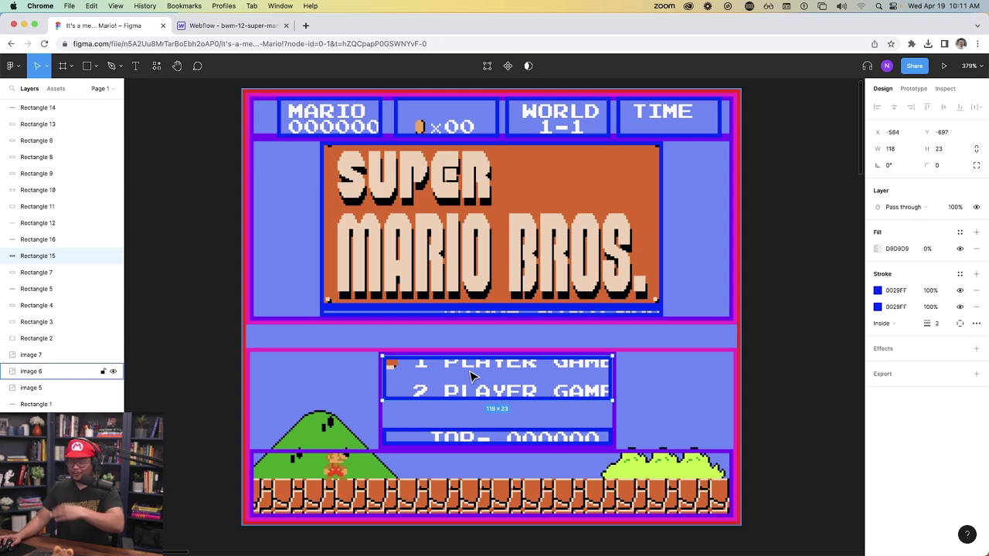
pyautogui.press('r')
pyautogui.moveTo(385, 355); pyautogui.dragTo(608, 371)
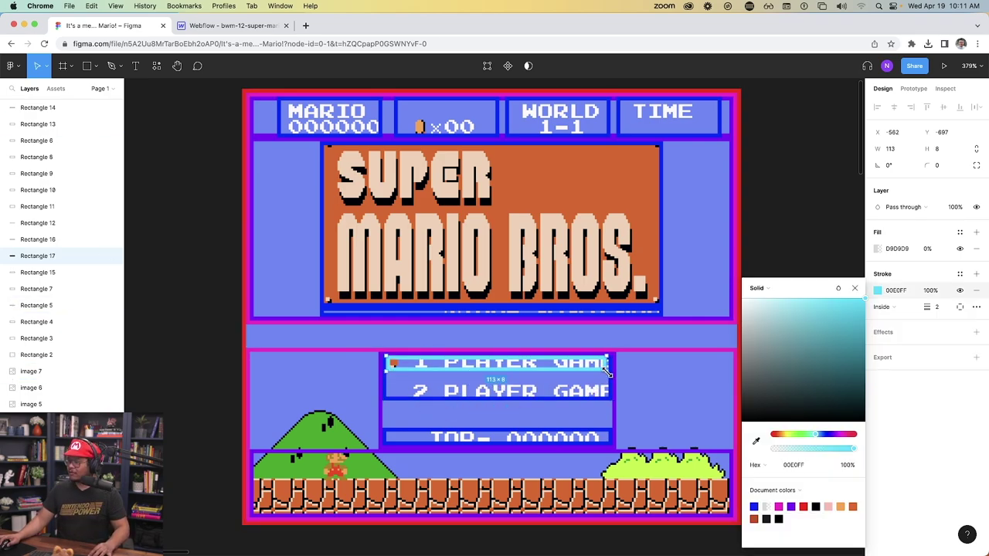
pyautogui.press('Escape')
pyautogui.moveTo(465, 371); pyautogui.dragTo(462, 403)
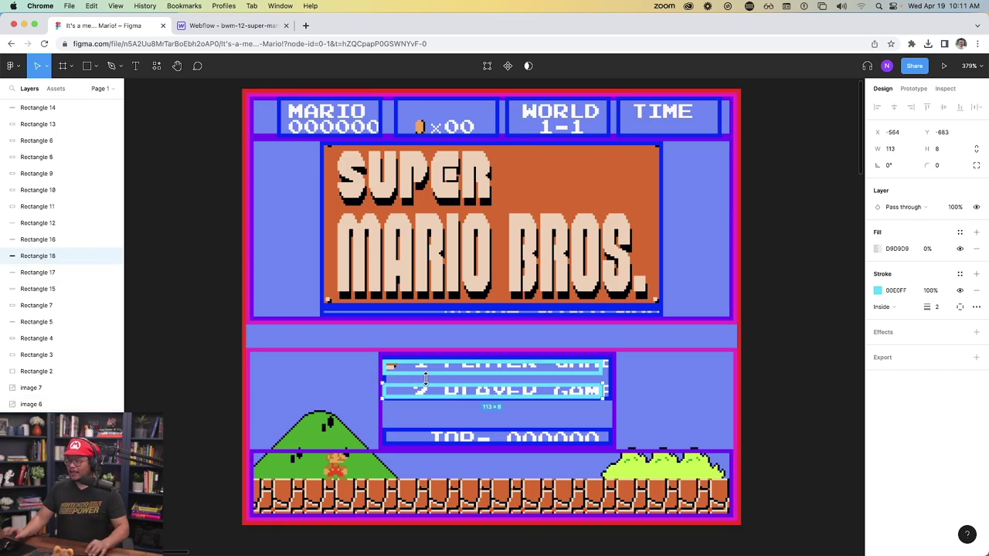
# - Copy the TOP box over the hill and Mario, then duplicate it over the brick ground
pyautogui.click(430, 437)
pyautogui.press('super+d')
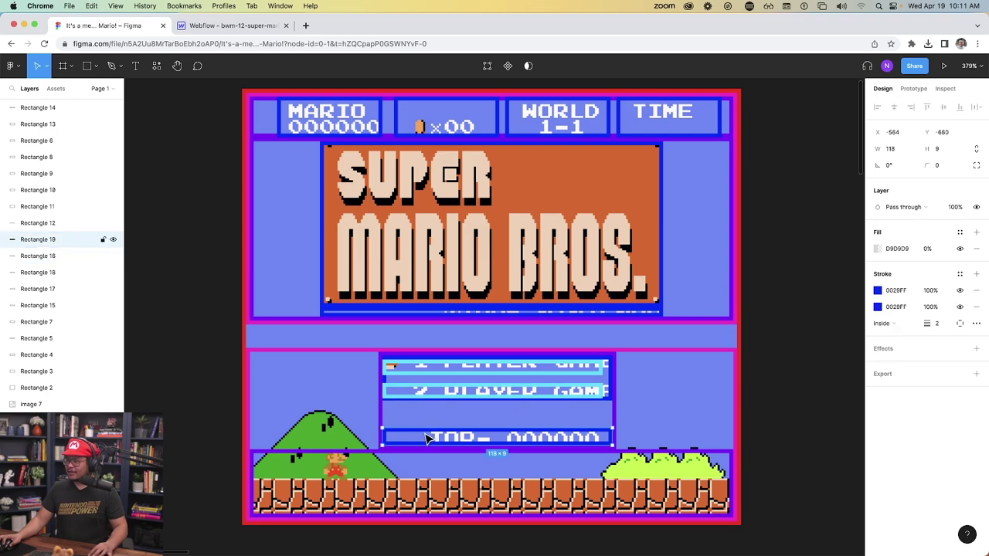
pyautogui.moveTo(423, 438); pyautogui.dragTo(295, 462)
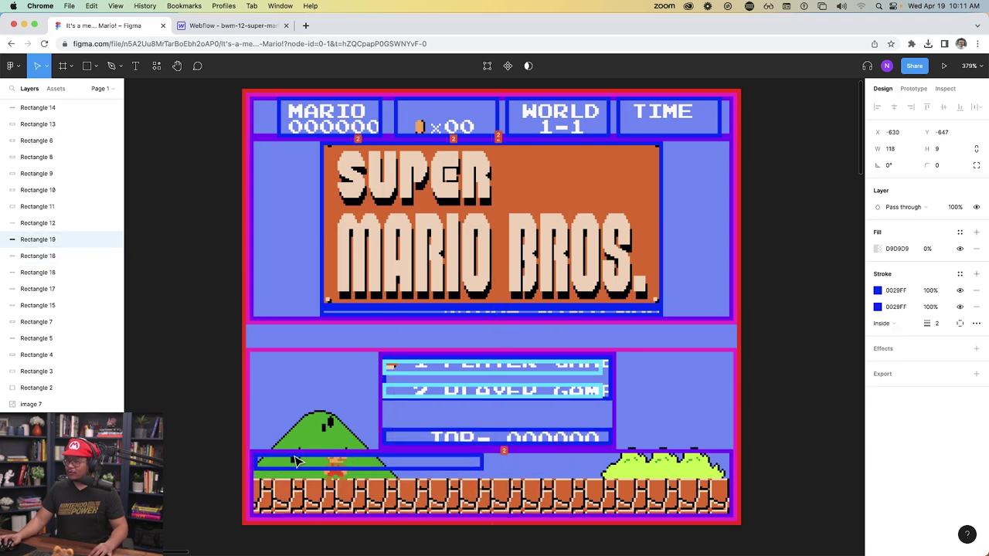
pyautogui.moveTo(481, 470); pyautogui.dragTo(388, 477)
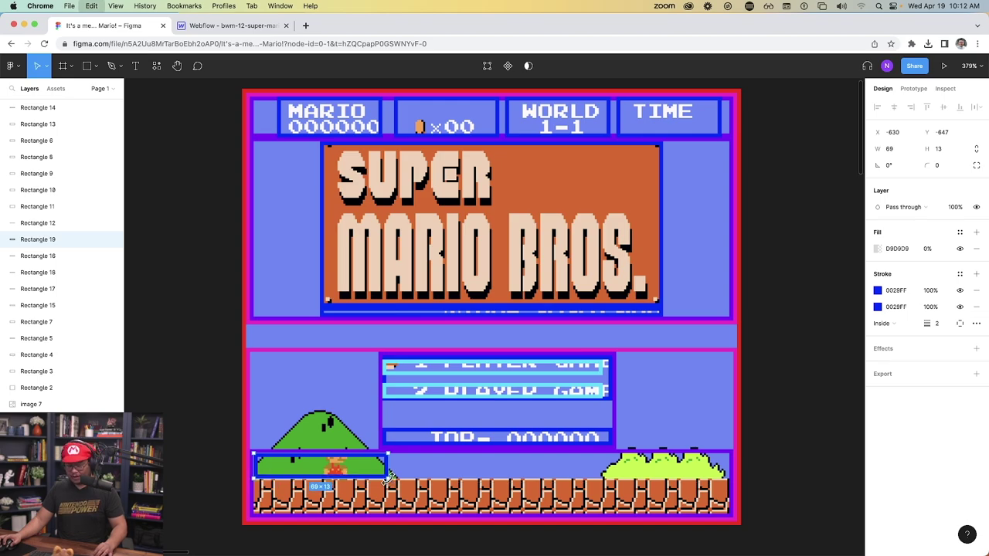
pyautogui.press('super+d')
pyautogui.moveTo(360, 474); pyautogui.dragTo(729, 515)
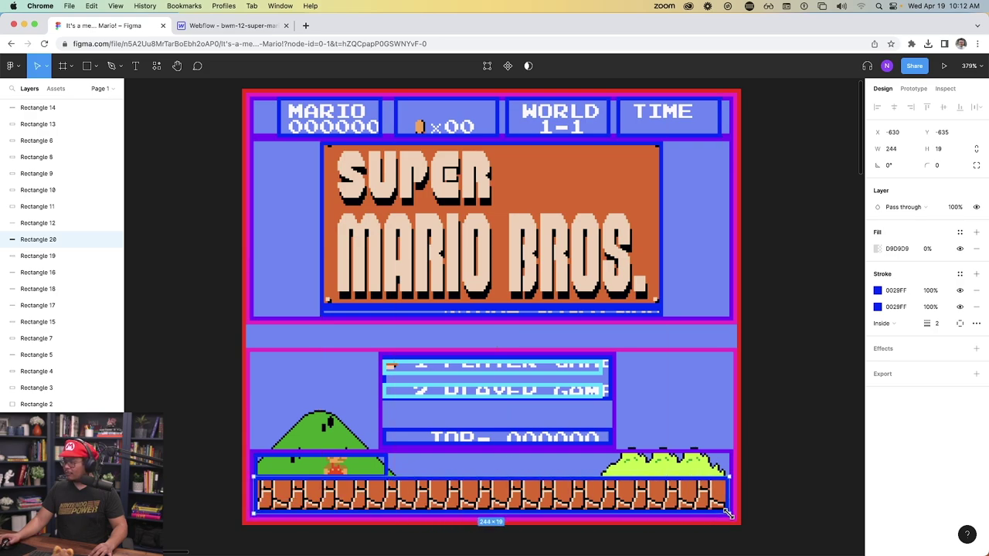
pyautogui.click(791, 427)
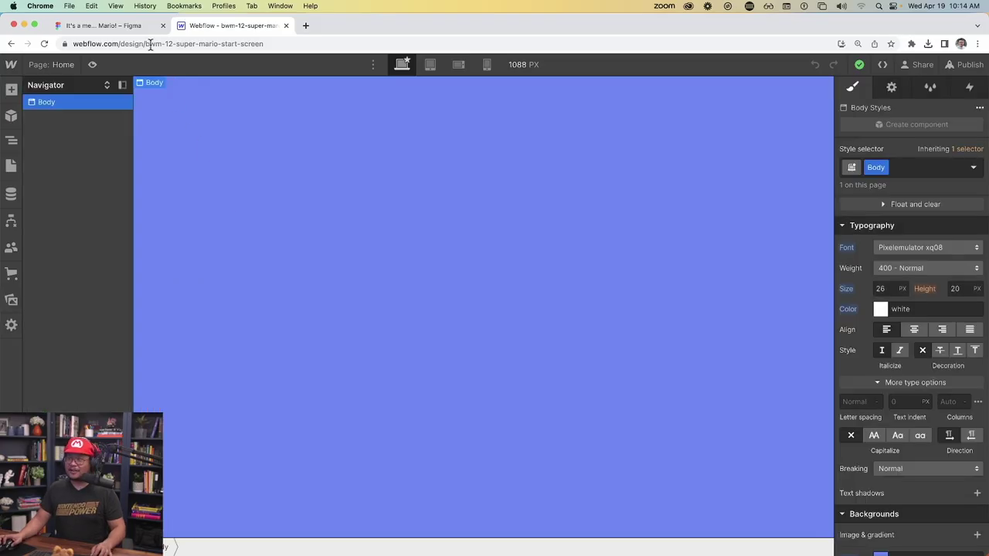
# - Back in Webflow, insert a Div Block into the page Body via quick find
pyautogui.click(144, 29)
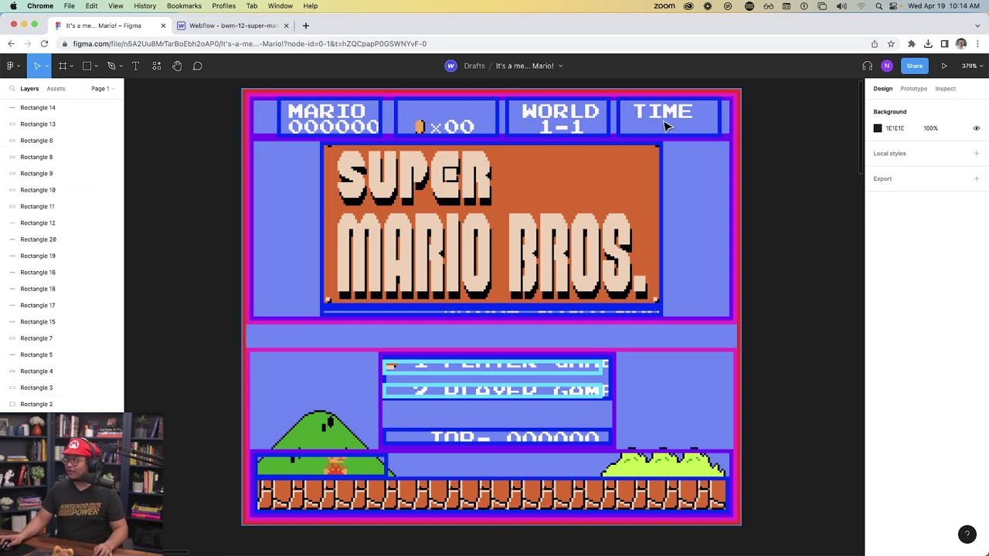
pyautogui.click(232, 25)
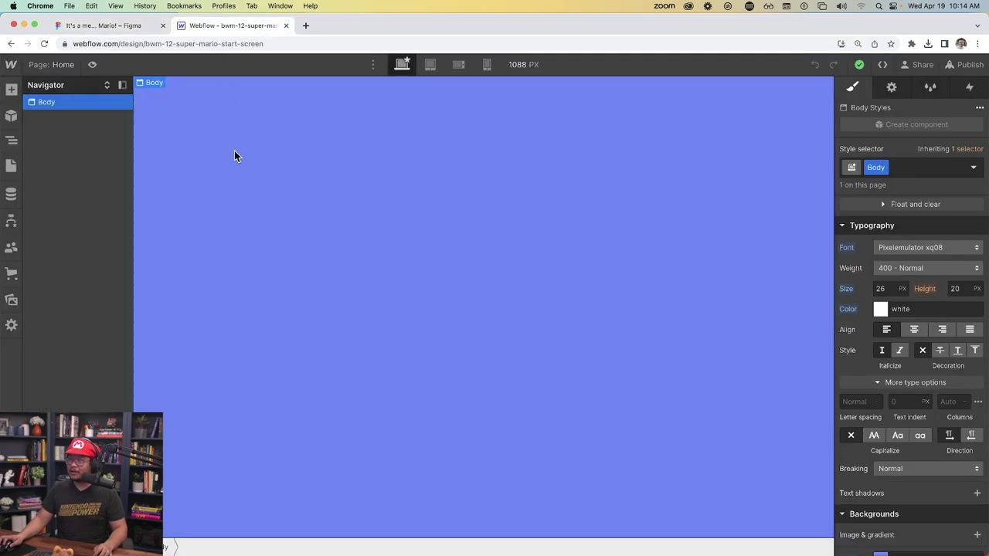
pyautogui.press('super+e')
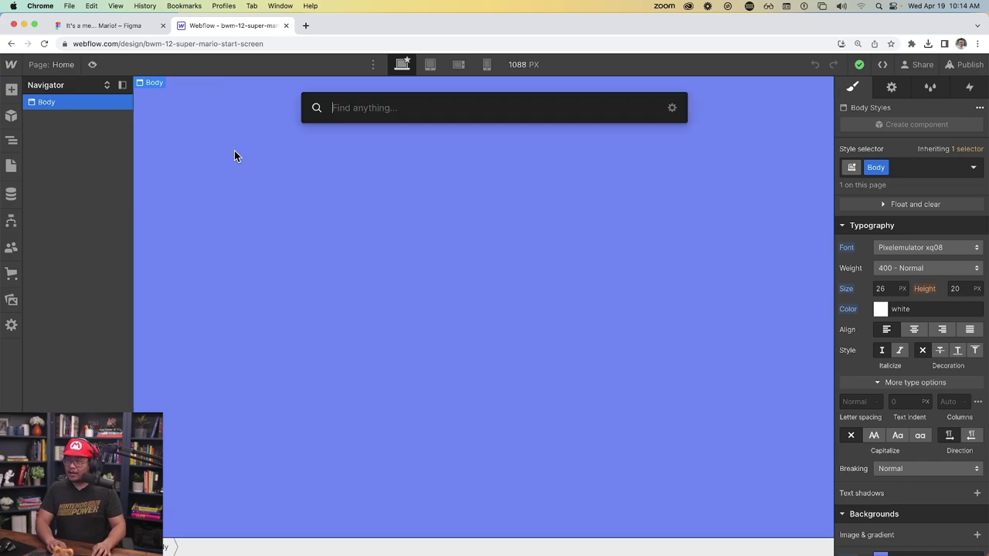
pyautogui.write('div')
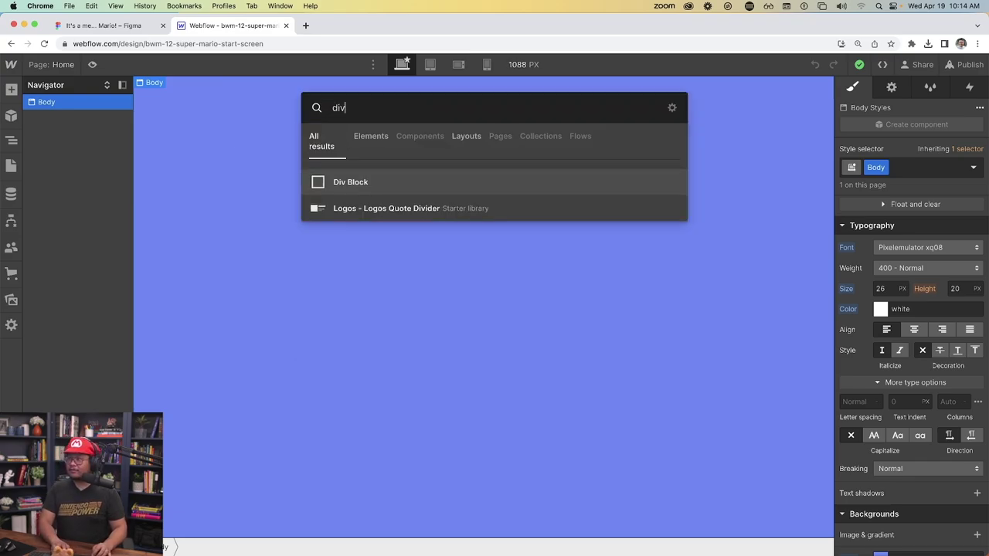
pyautogui.press('Return')
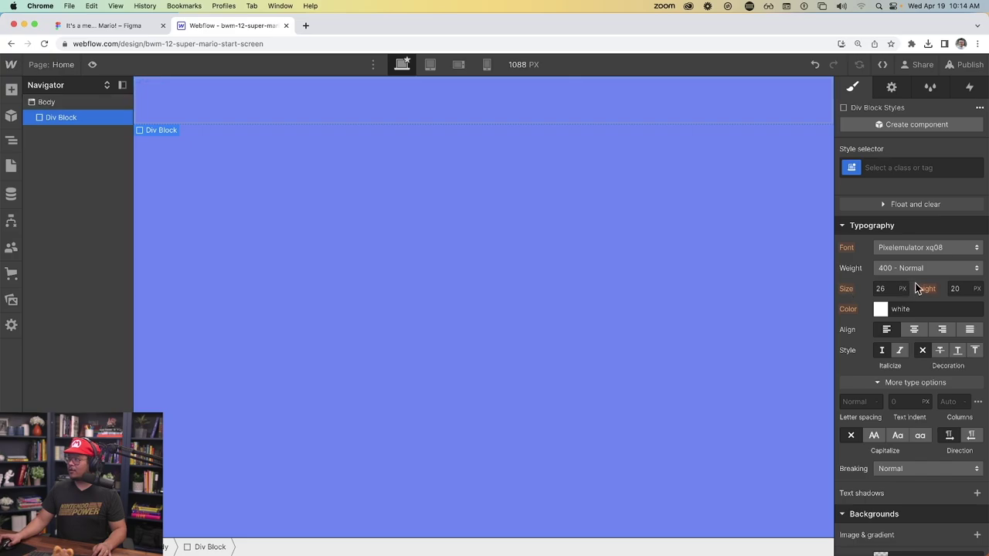
# - Type screen-wrapper as the new div's class name in the Style selector
pyautogui.scroll(3, 915, 270)
pyautogui.click(909, 168)
pyautogui.write('screen-')
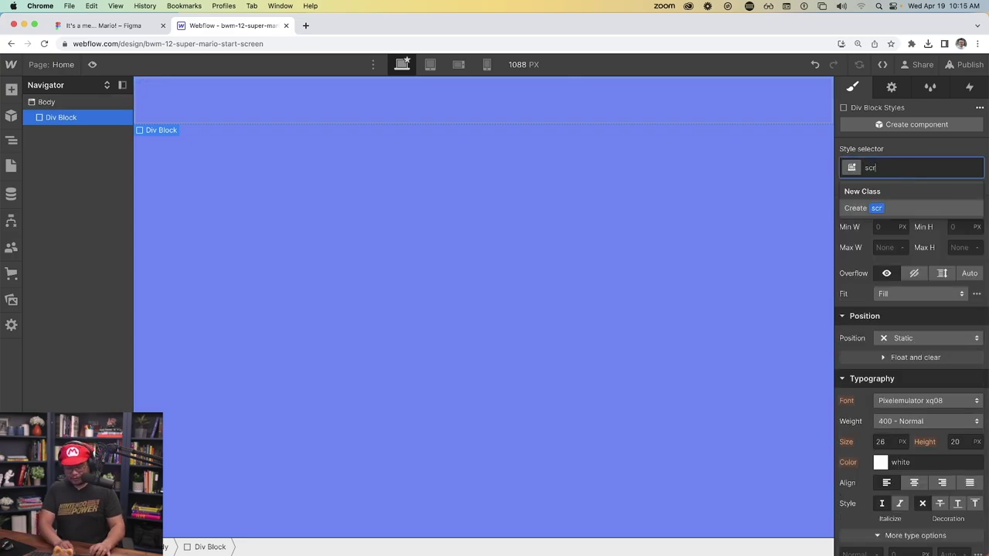
pyautogui.write('wrapper')
# - Apply the screen-wrapper class and give it a 100svh minimum height
pyautogui.press('Return')
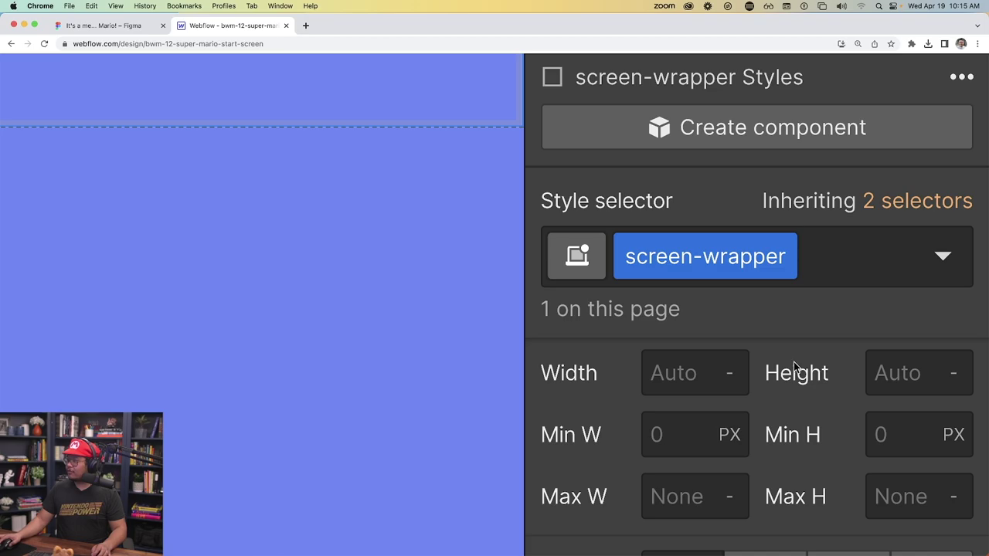
pyautogui.click(877, 372)
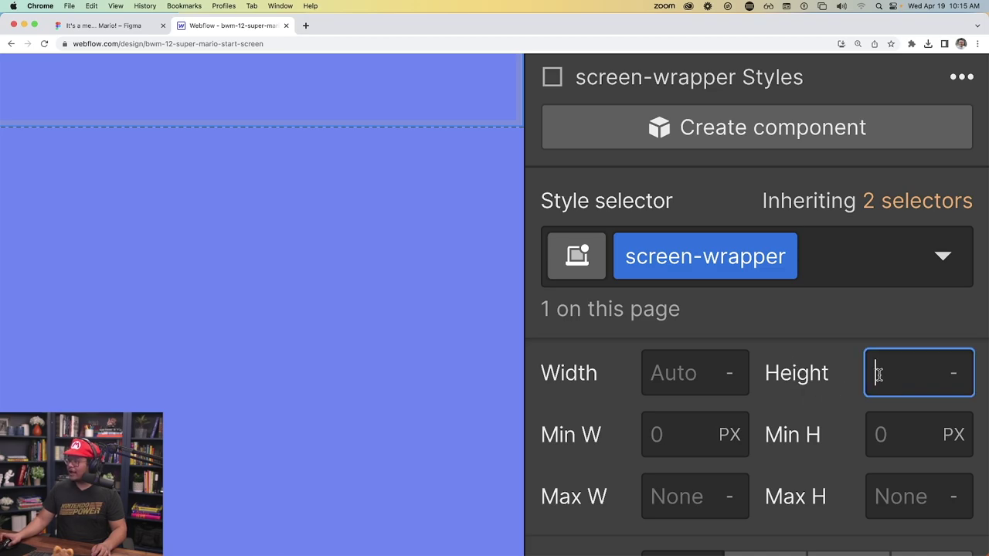
pyautogui.click(882, 435)
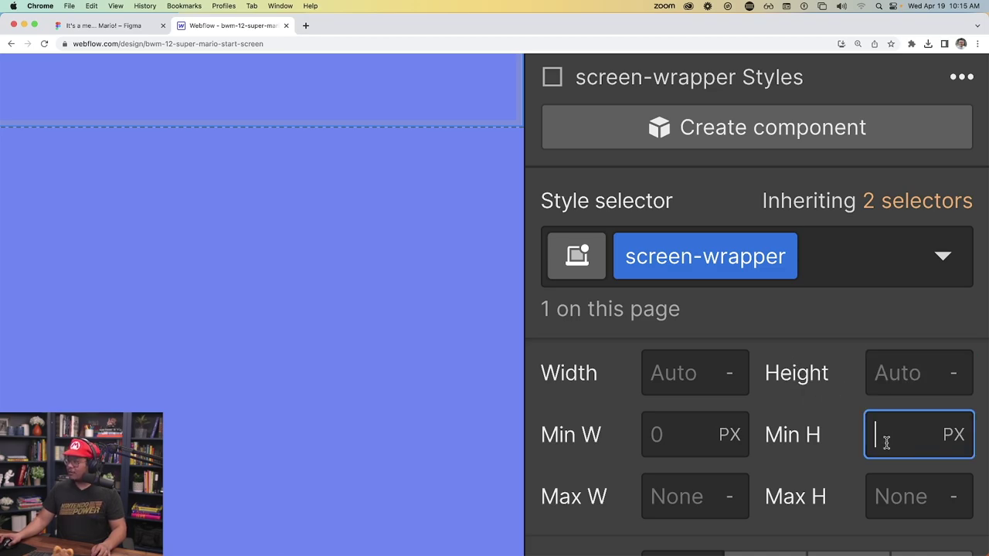
pyautogui.write('100')
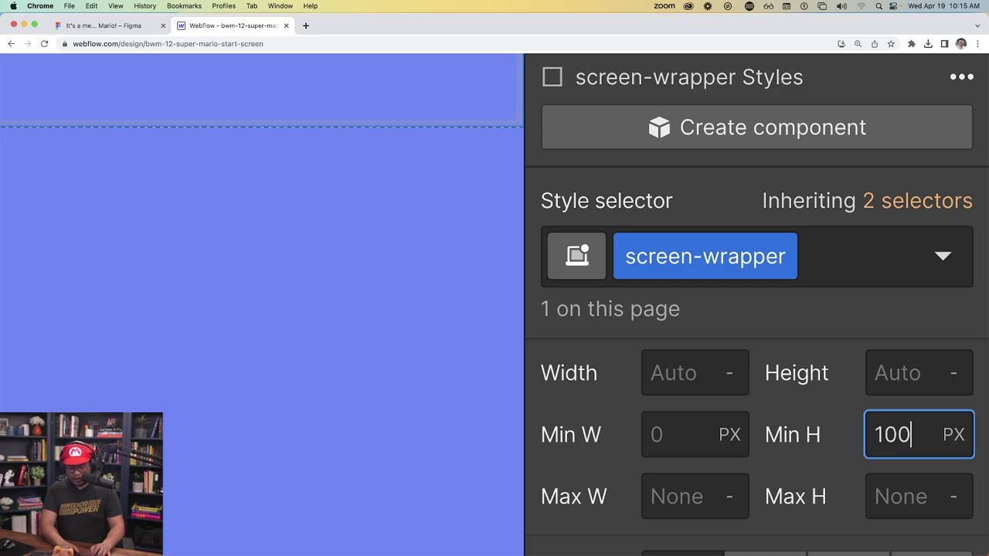
pyautogui.write('svh')
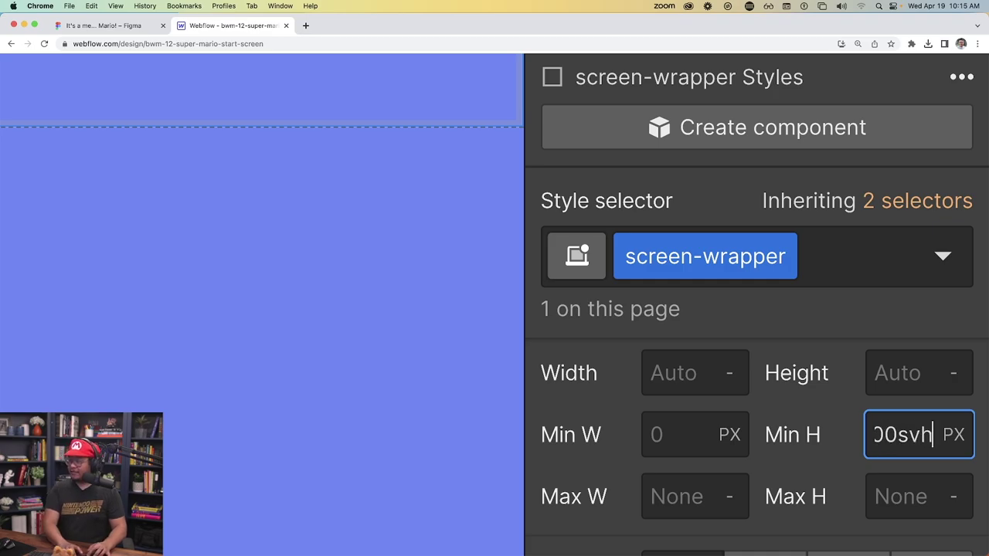
pyautogui.press('Return')
# - Set screen-wrapper's display to Flex
pyautogui.scroll(2, 913, 246)
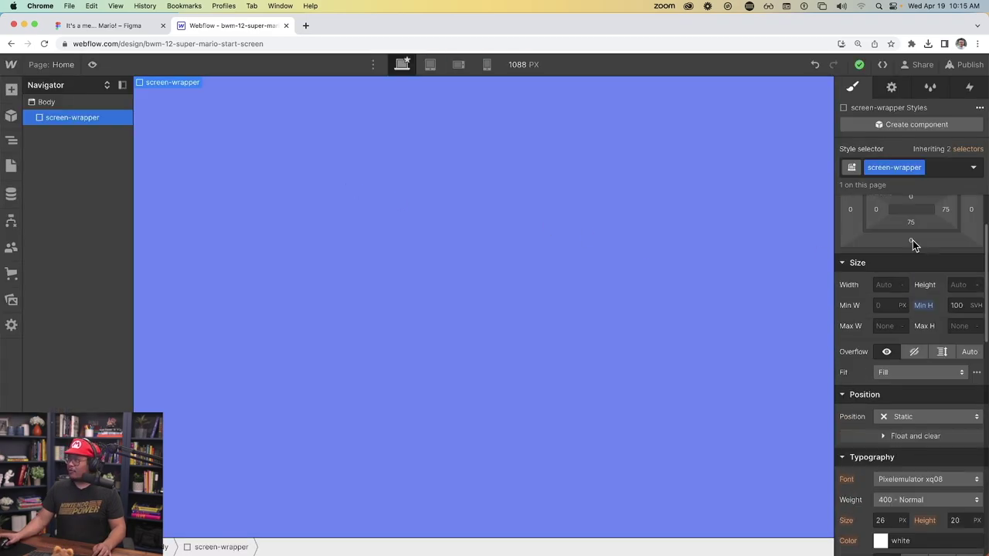
pyautogui.scroll(2, 912, 245)
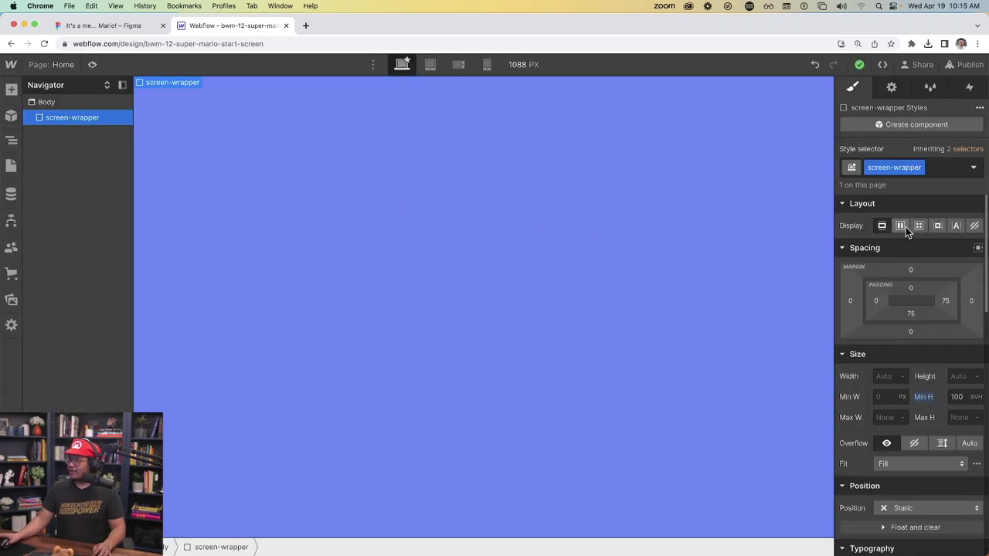
pyautogui.click(901, 225)
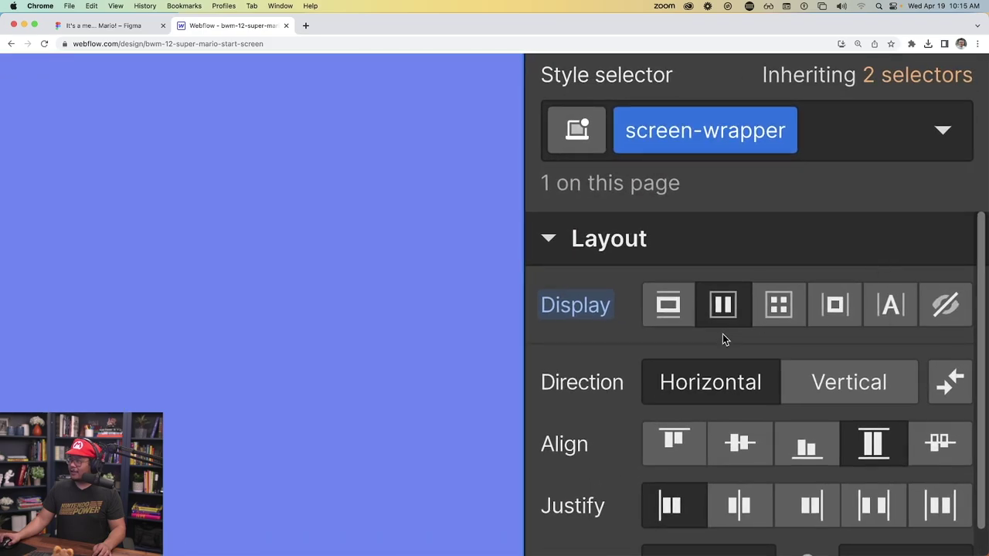
pyautogui.click(103, 26)
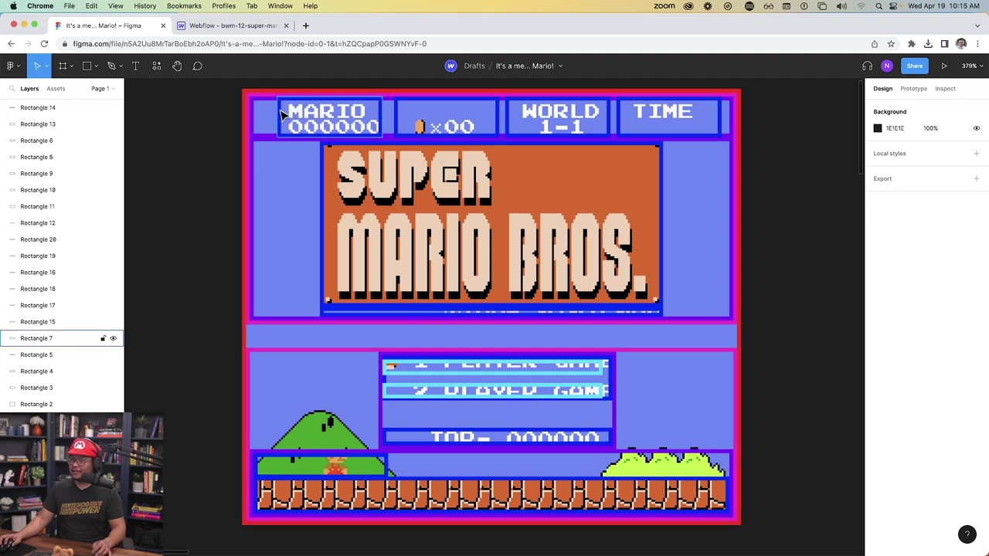
# - Read the top panel's 252×119 size in Figma, then return to Webflow
pyautogui.click(249, 106)
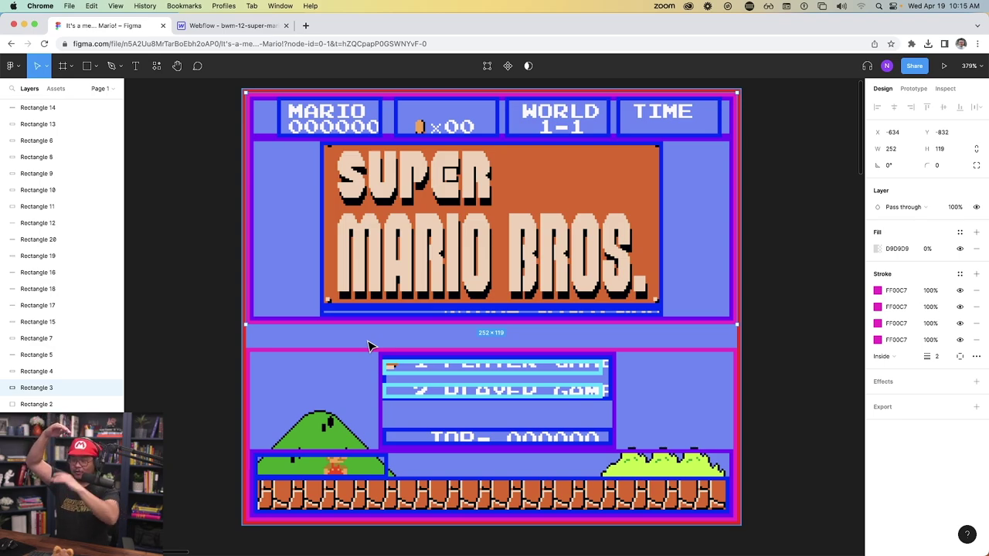
pyautogui.click(229, 26)
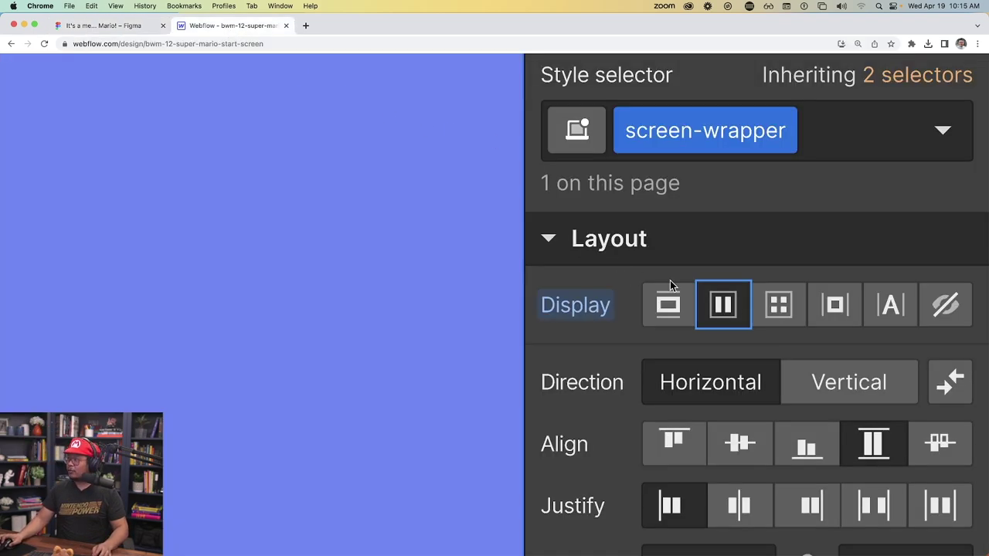
# - Set screen-wrapper's flex Direction to Vertical and Justify to Space between
pyautogui.scroll(-1, 828, 367)
pyautogui.click(838, 329)
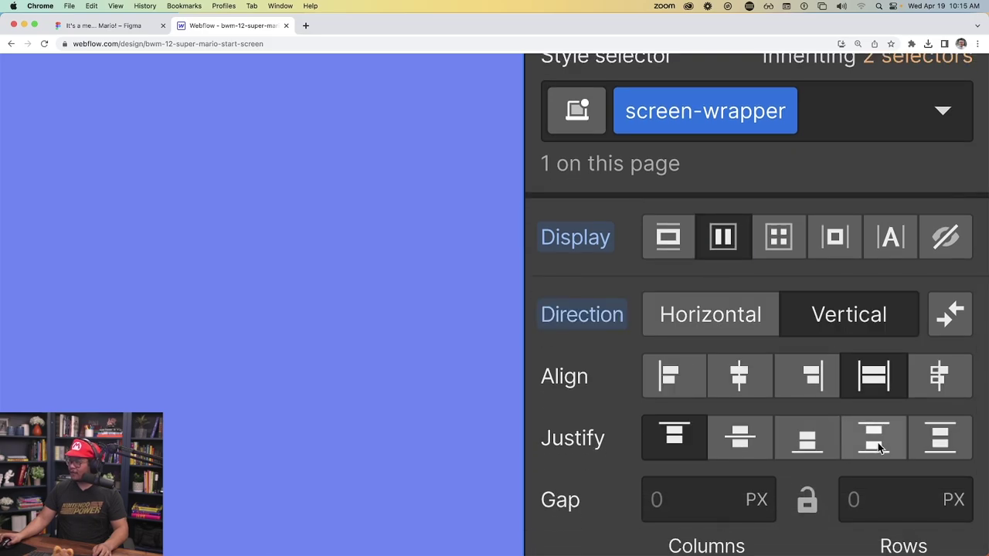
pyautogui.scroll(-1, 877, 443)
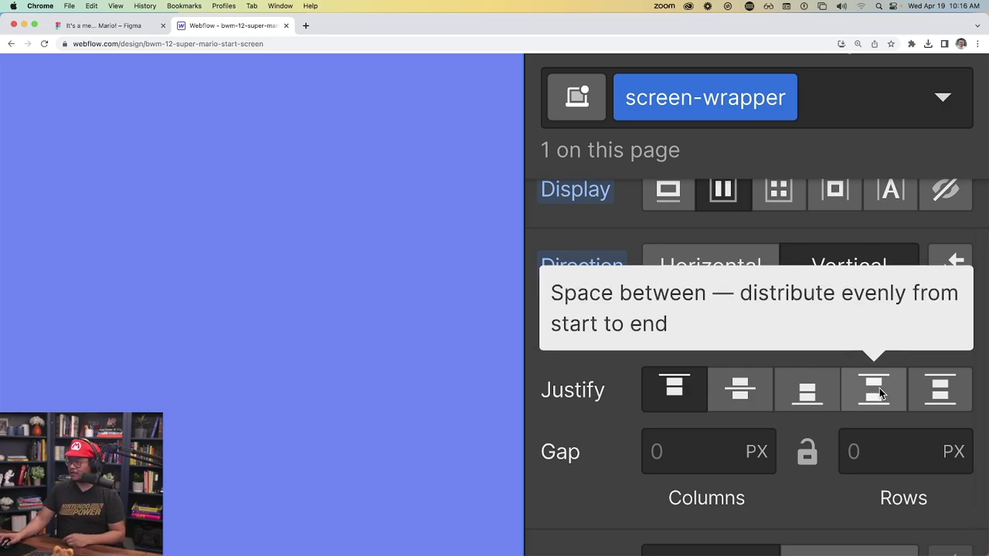
pyautogui.click(878, 393)
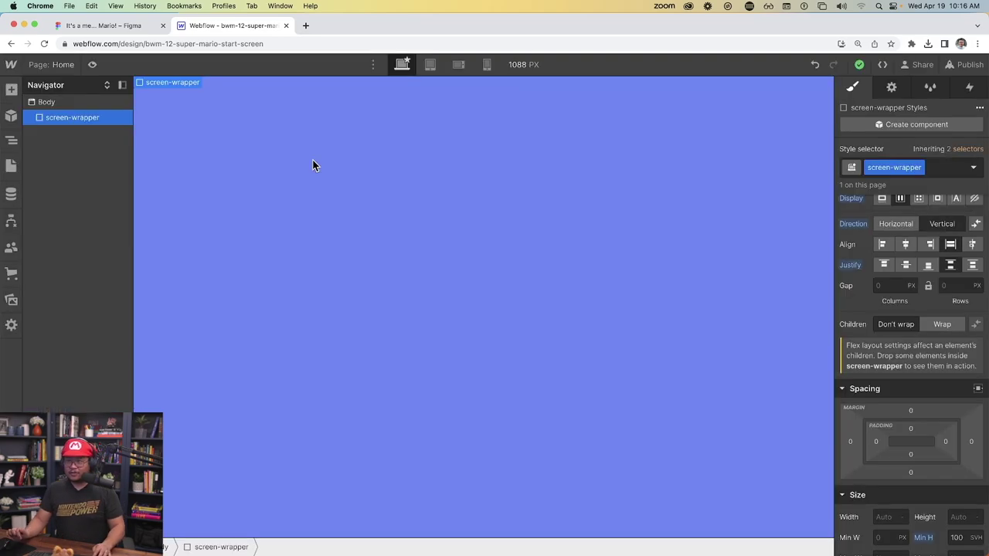
# - Insert a Div Block into screen-wrapper, duplicate it, and select the first block
pyautogui.press('super+k')
pyautogui.write('div')
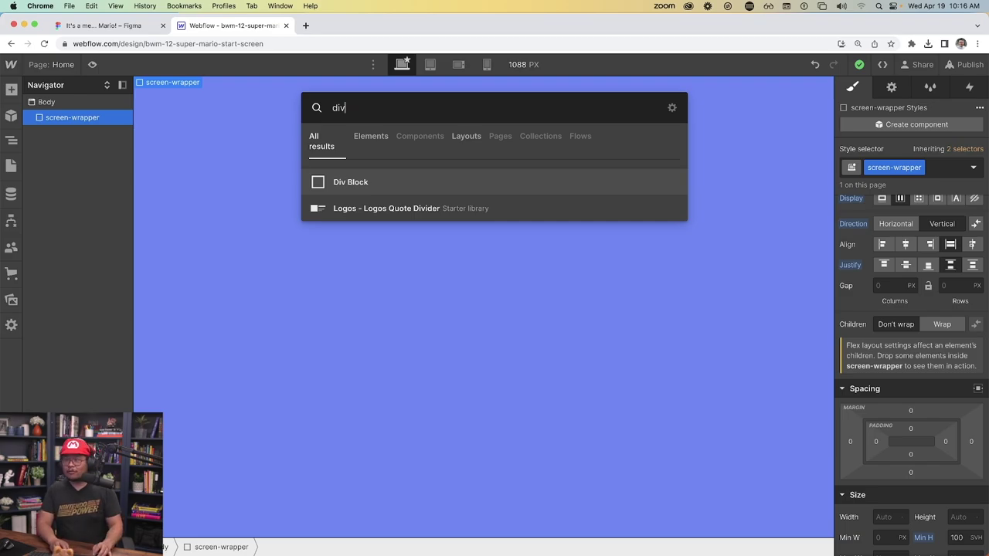
pyautogui.press('Return')
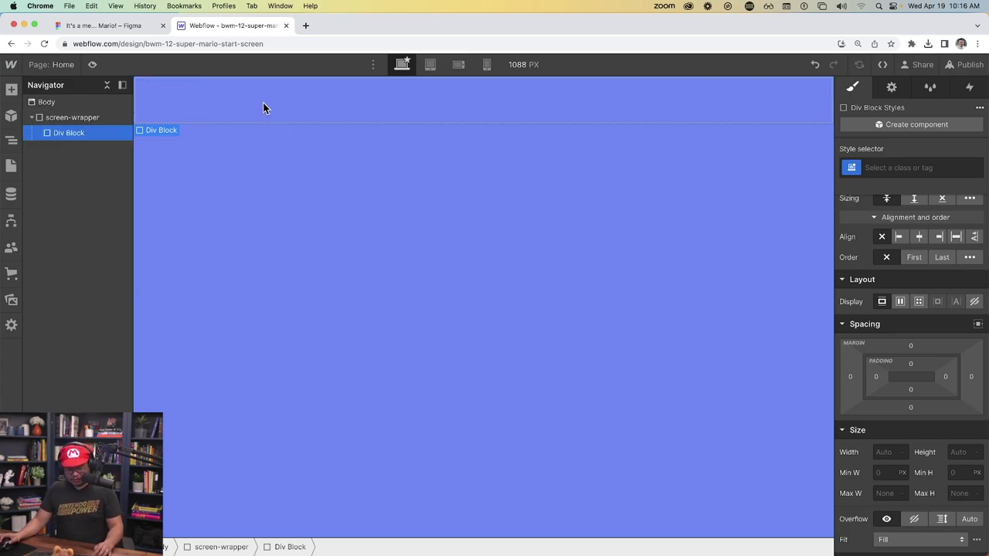
pyautogui.press('super+d')
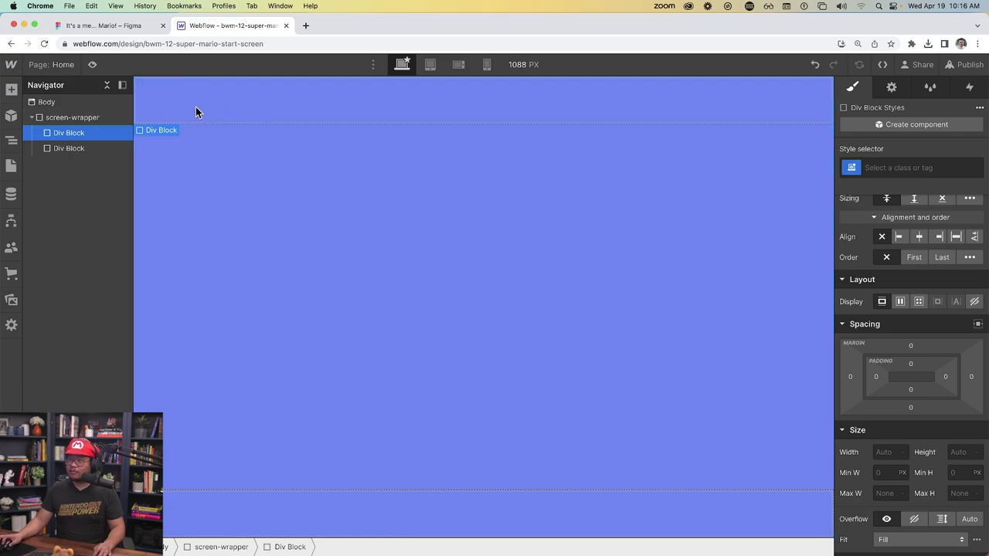
pyautogui.click(302, 513)
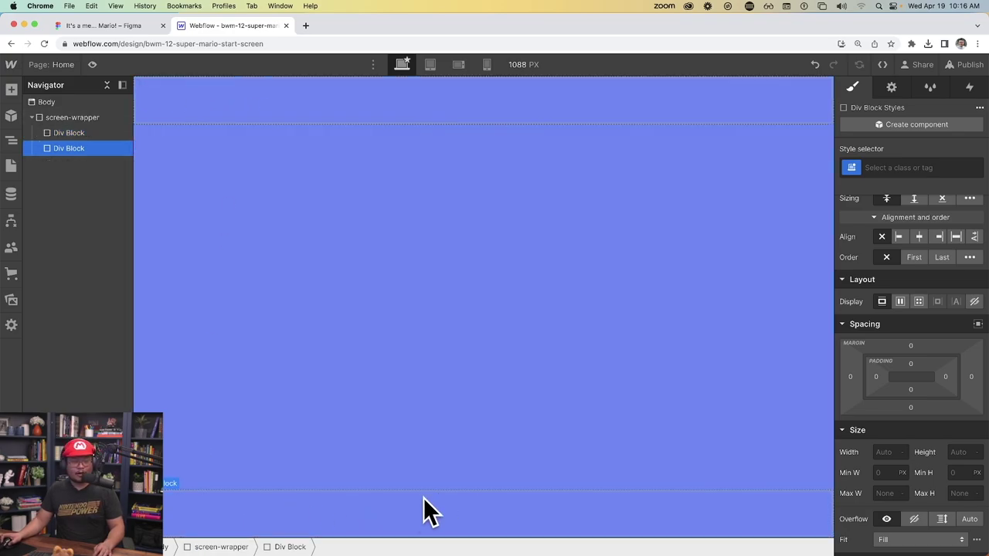
pyautogui.click(333, 90)
pyautogui.click(309, 175)
pyautogui.click(262, 114)
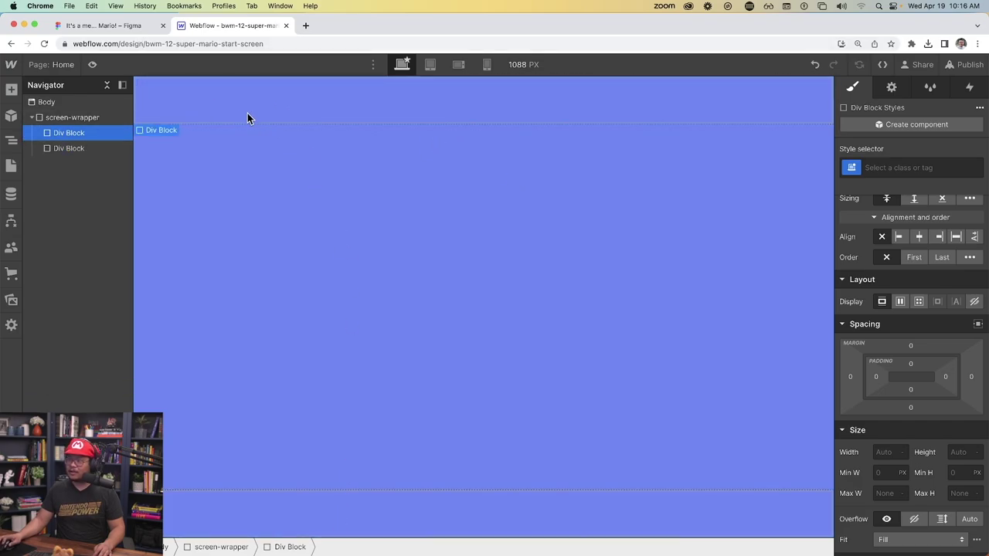
# - Check the HUD bar's 248×21 size in Figma and return to Webflow
pyautogui.click(116, 25)
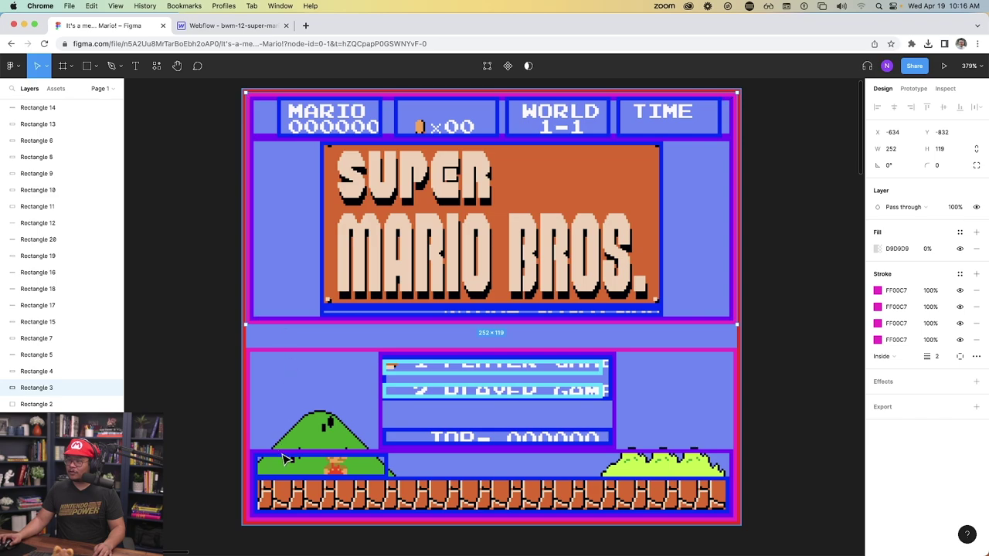
pyautogui.click(267, 139)
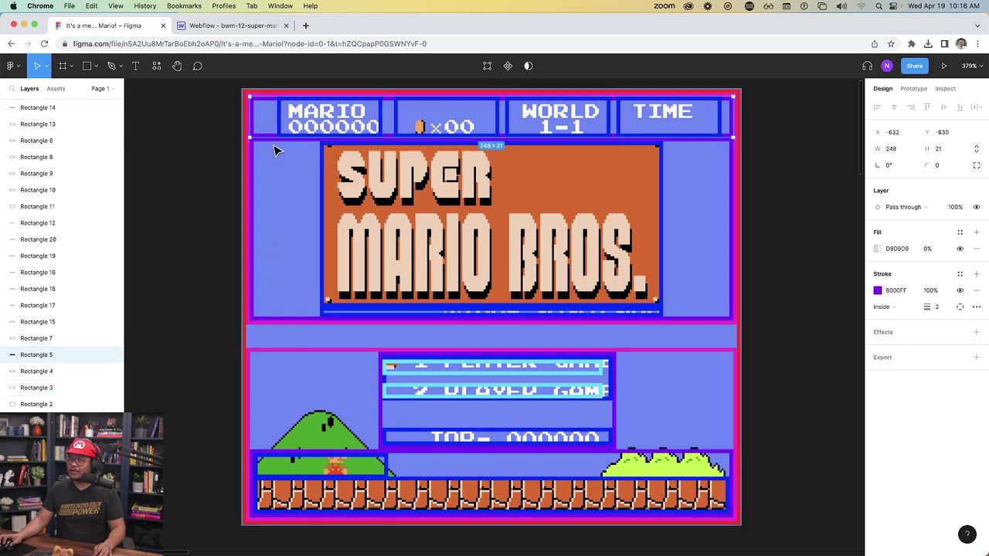
pyautogui.click(232, 26)
# - Class the first block top-row and make it a vertical flex container with centred children
pyautogui.click(905, 167)
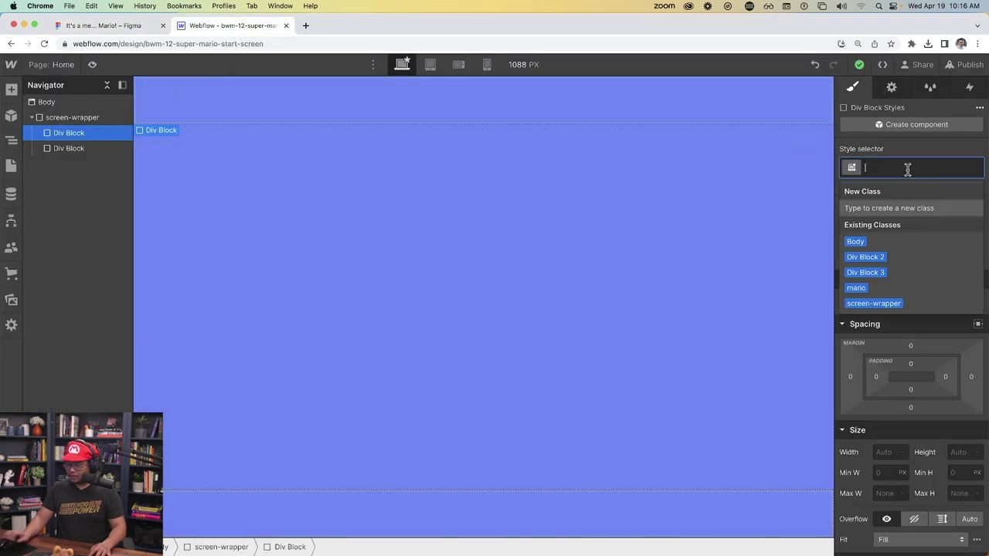
pyautogui.write('top-row')
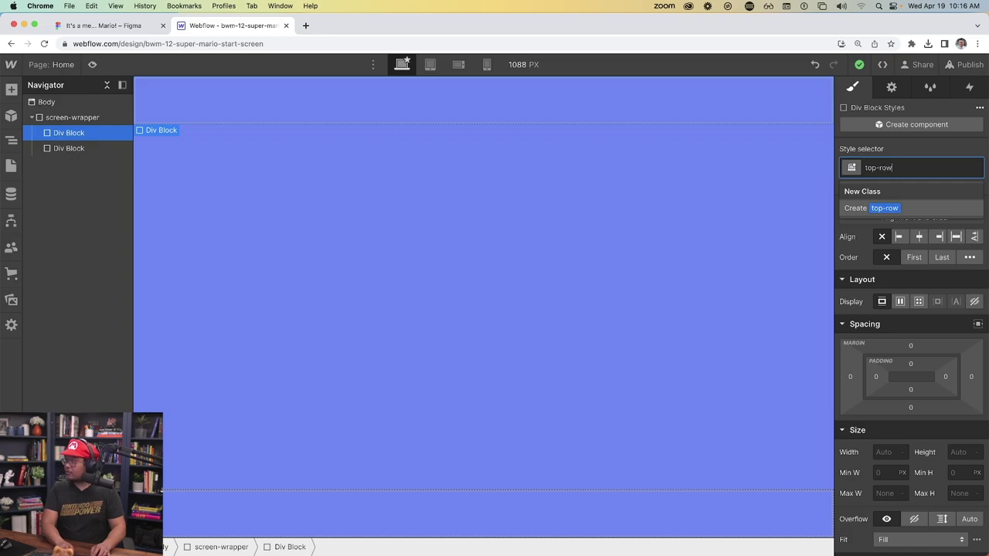
pyautogui.press('Return')
pyautogui.scroll(2, 934, 289)
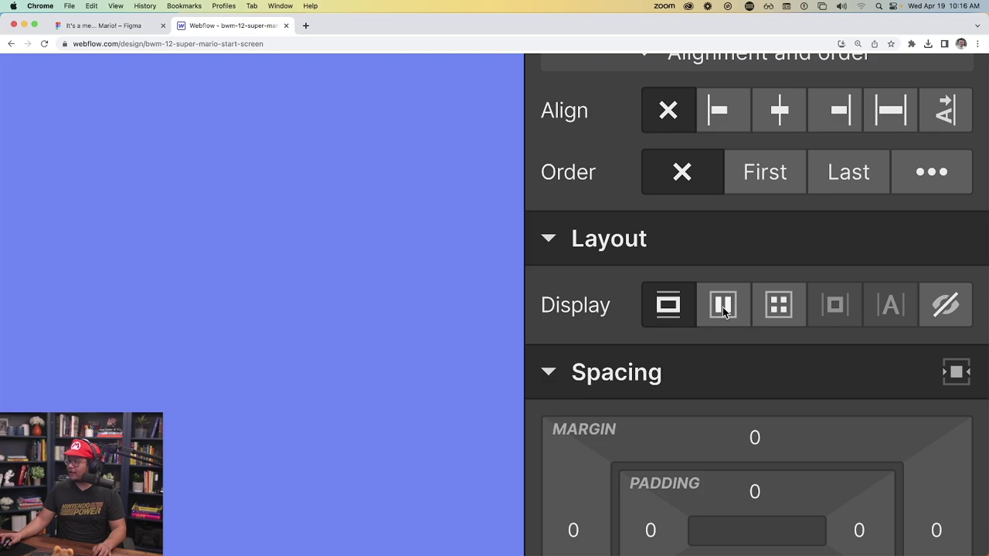
pyautogui.click(723, 309)
pyautogui.click(823, 370)
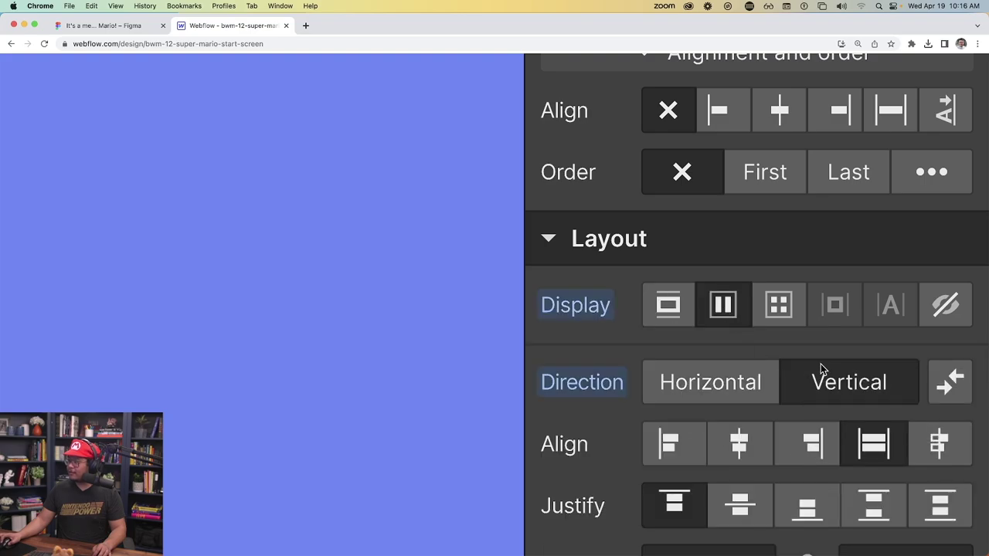
pyautogui.scroll(-2, 820, 375)
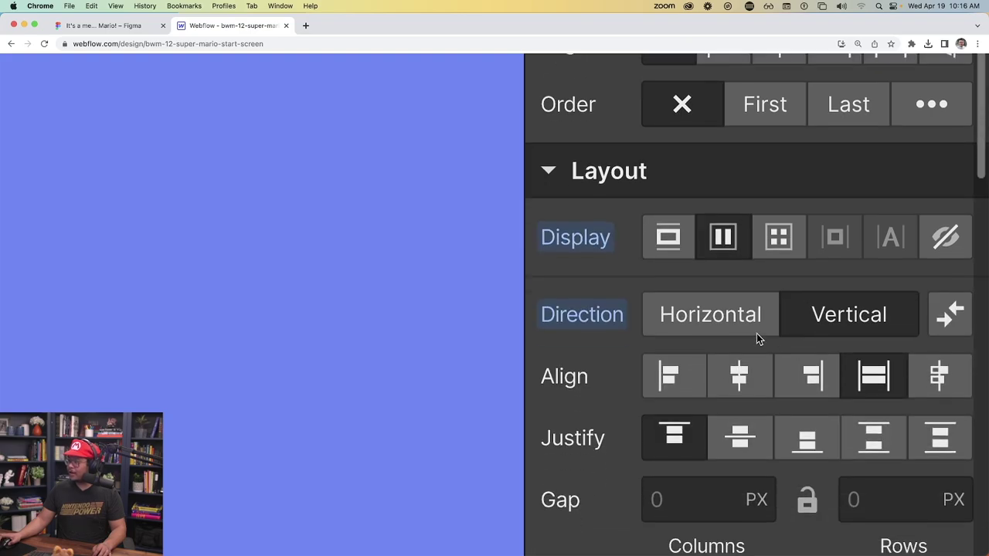
pyautogui.click(738, 377)
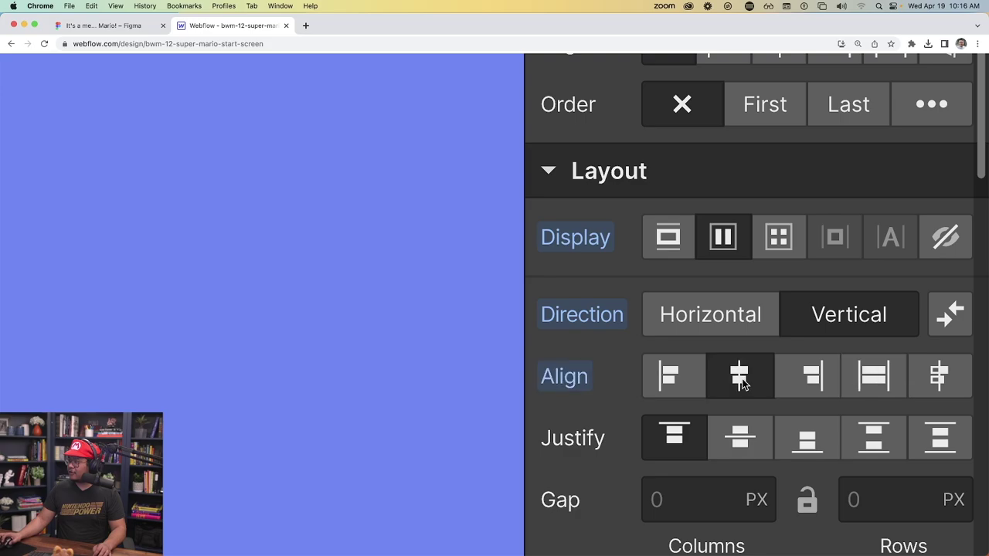
pyautogui.click(146, 29)
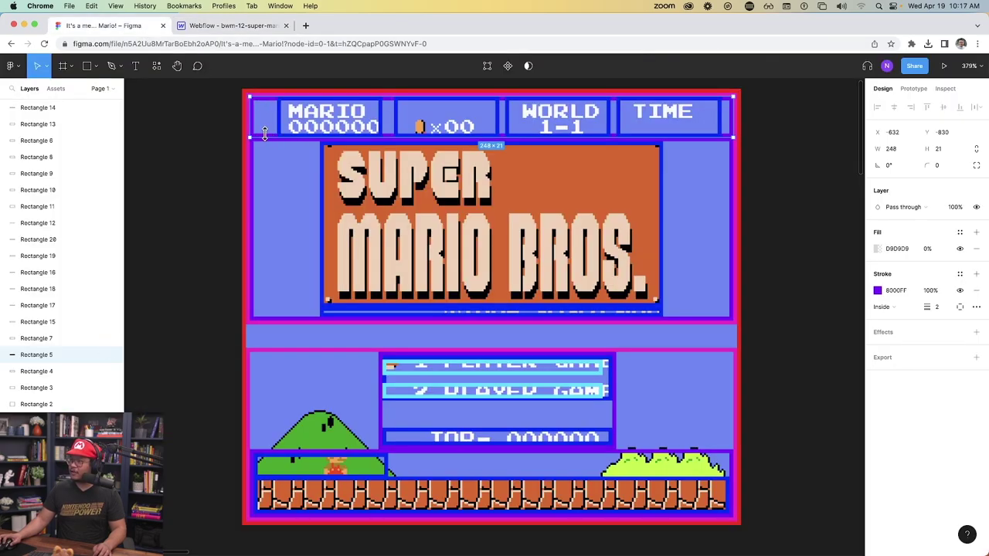
# - Trim both sides of the HUD row box and narrow the title-logo box to 180×94
pyautogui.moveTo(250, 117); pyautogui.dragTo(274, 118)
pyautogui.moveTo(733, 114); pyautogui.dragTo(723, 115)
pyautogui.click(733, 172)
pyautogui.moveTo(733, 172); pyautogui.dragTo(666, 171)
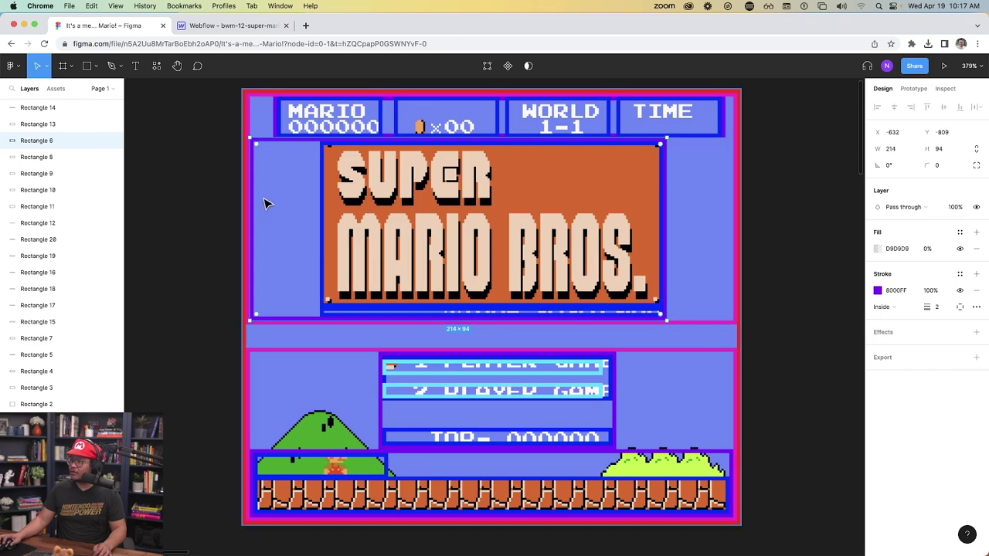
pyautogui.moveTo(251, 197); pyautogui.dragTo(317, 197)
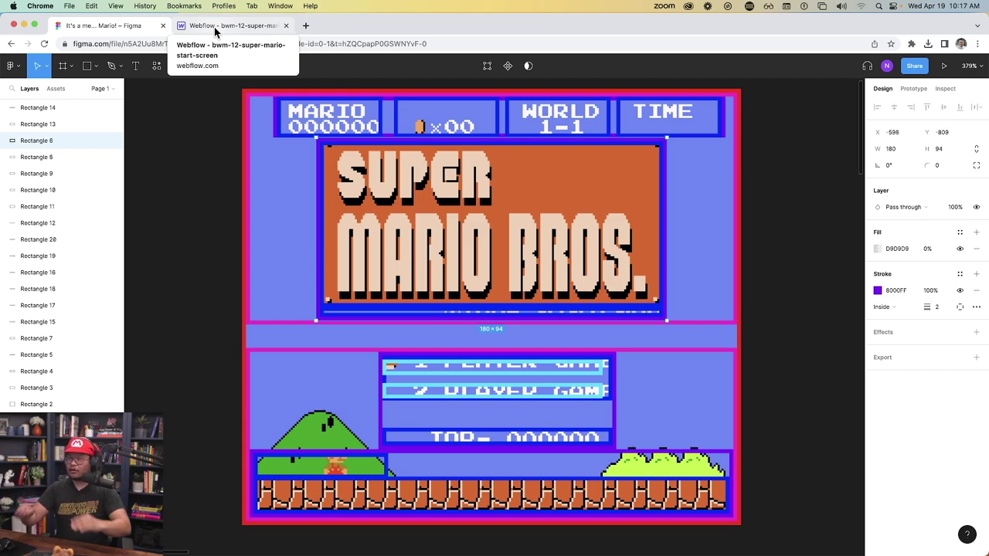
pyautogui.click(214, 25)
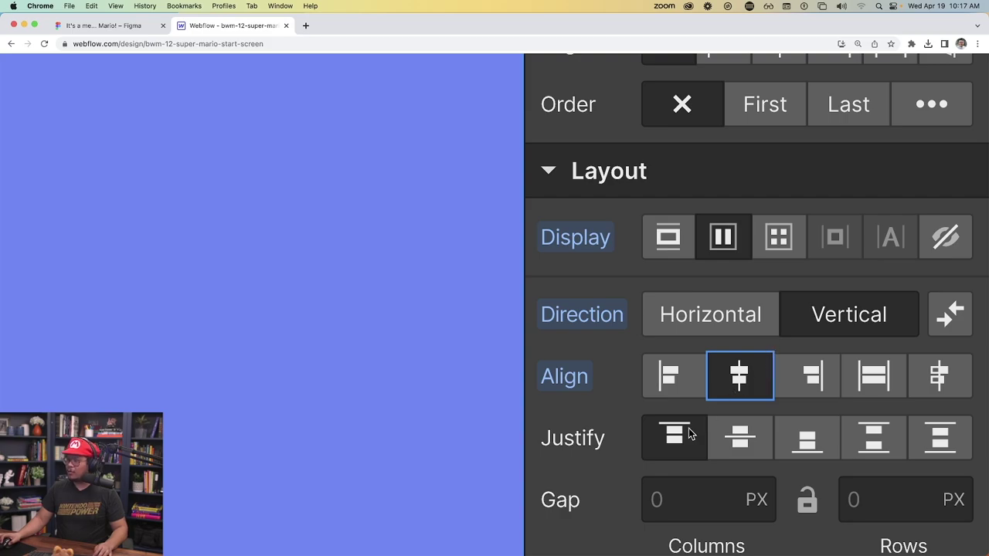
# - Add a Div Block inside top-row via Quick Find and duplicate it, giving two empty blocks
pyautogui.press('super+minus')
pyautogui.press('super+minus')
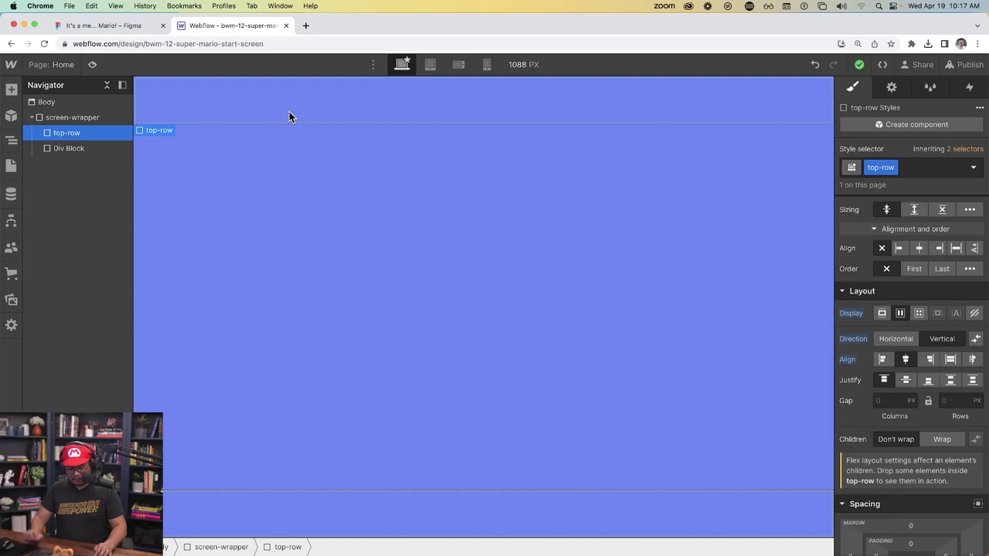
pyautogui.press('super+e')
pyautogui.write('div')
pyautogui.press('Return')
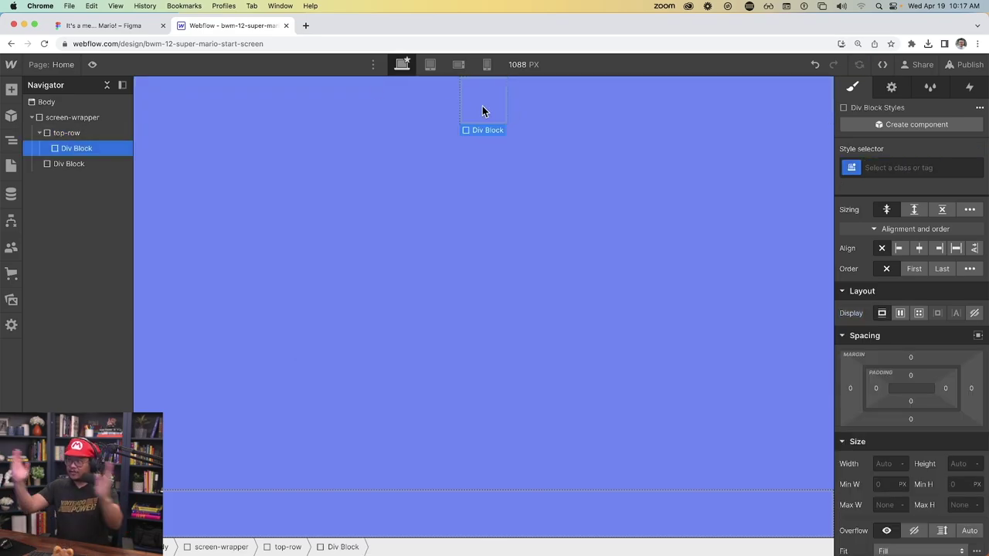
pyautogui.press('super+d')
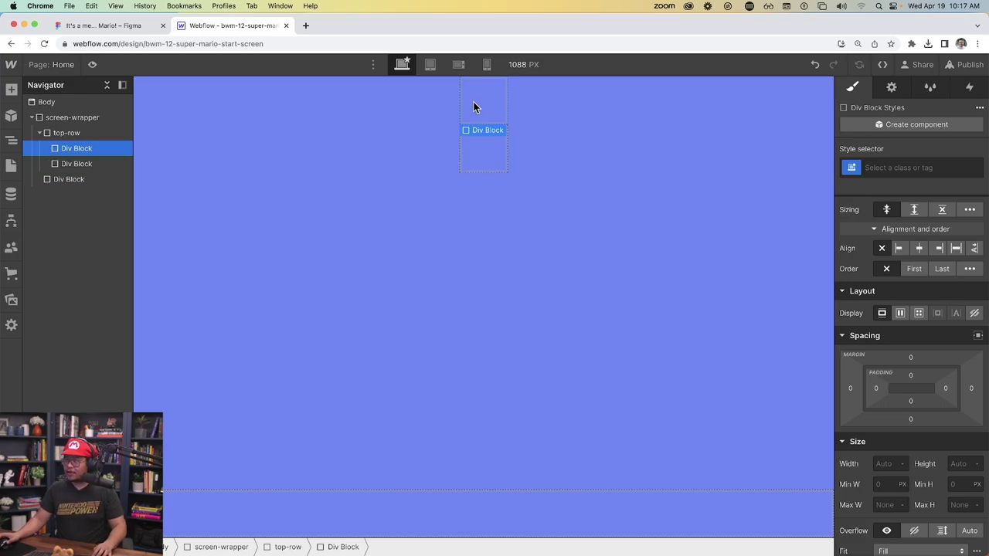
pyautogui.click(481, 159)
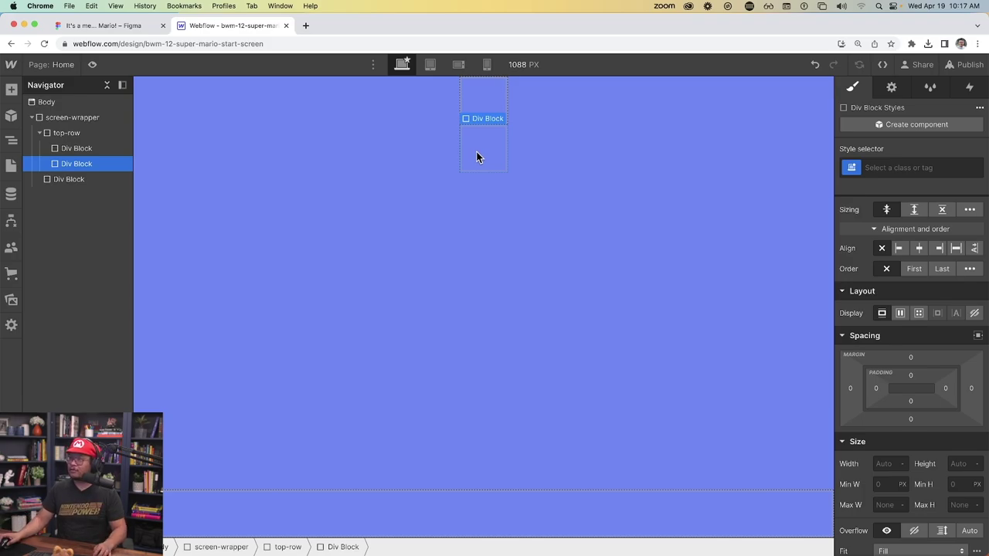
pyautogui.click(475, 99)
pyautogui.click(128, 25)
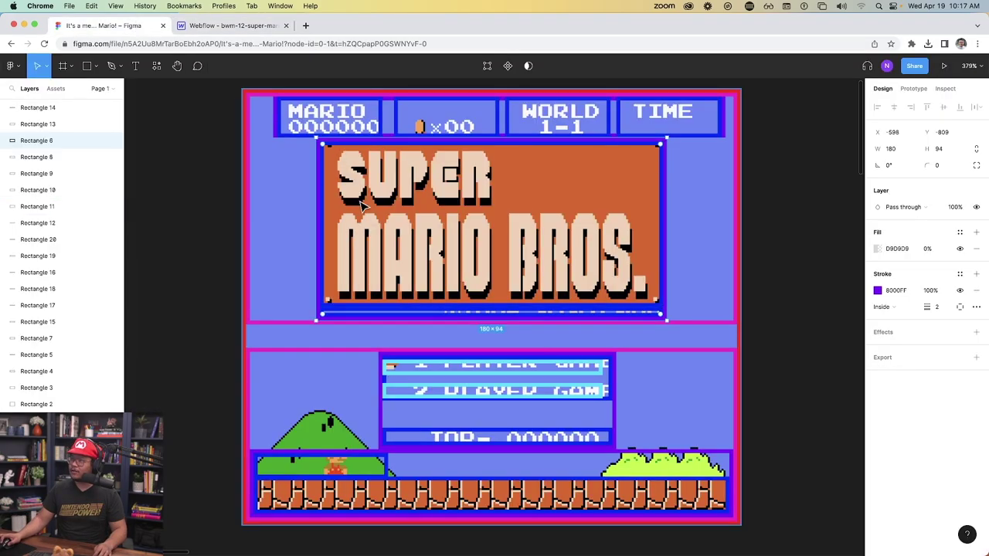
# - Confirm in Figma that the MARIO and TIME HUD boxes each measure 54×21
pyautogui.click(383, 120)
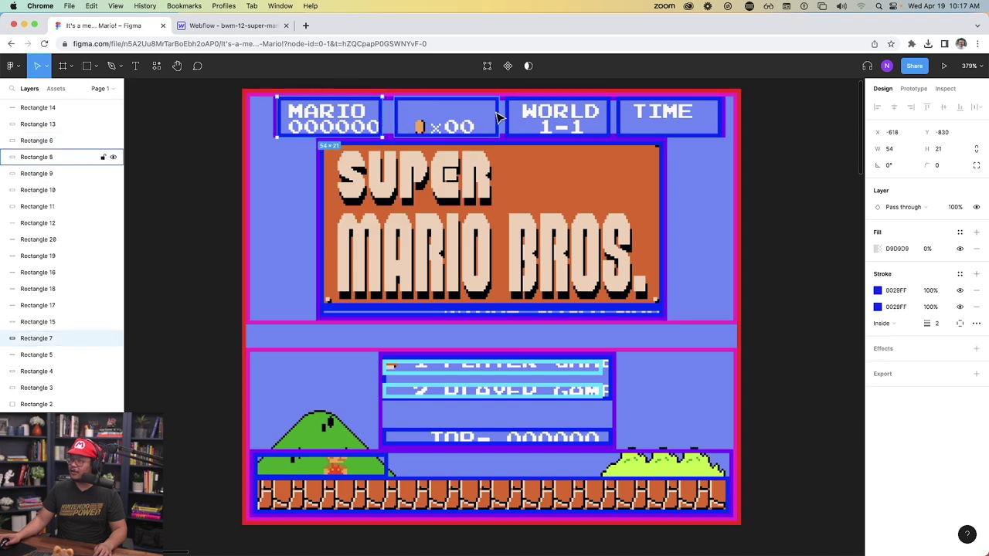
pyautogui.click(502, 116)
pyautogui.click(664, 116)
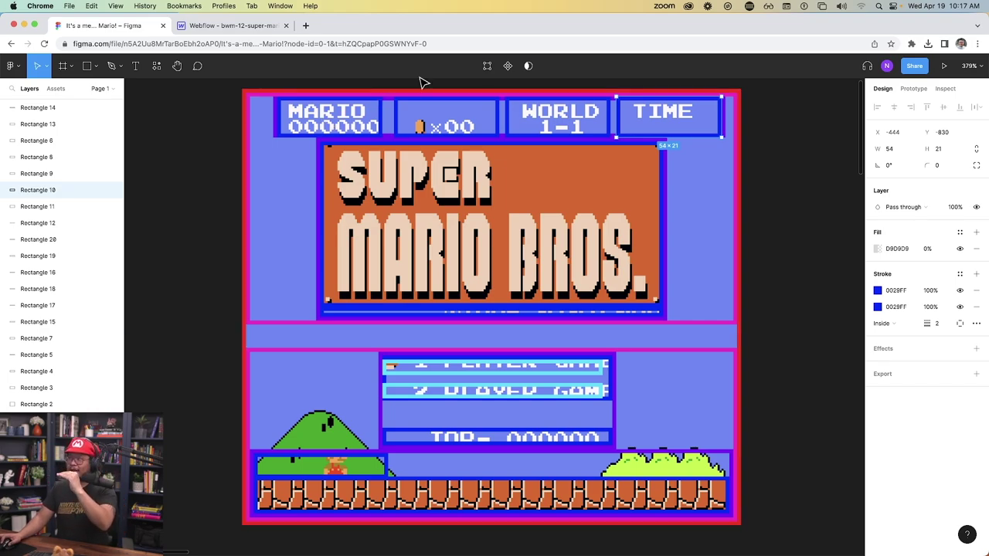
pyautogui.click(217, 30)
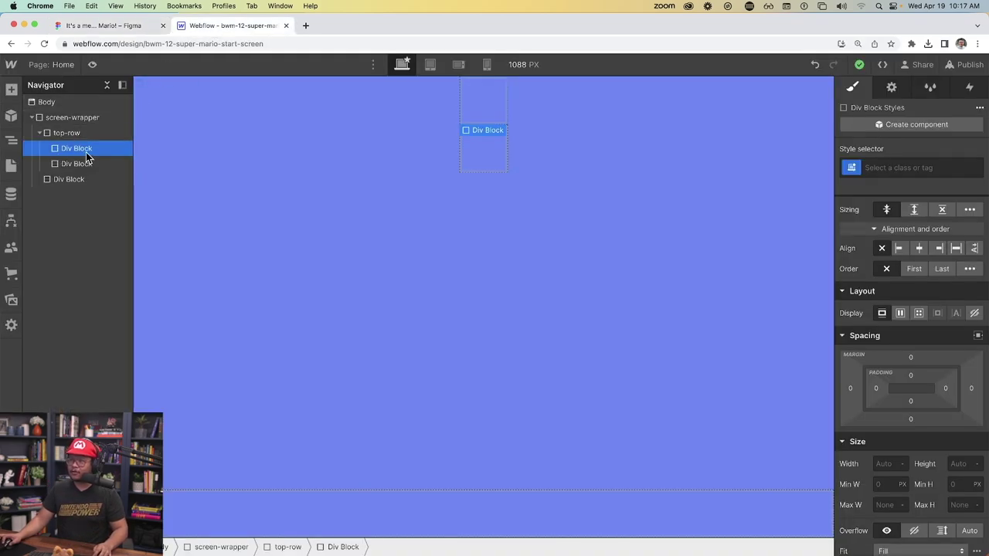
# - Give the first inner block a new top-ui class, set Display Flex, and align children to End
pyautogui.click(908, 167)
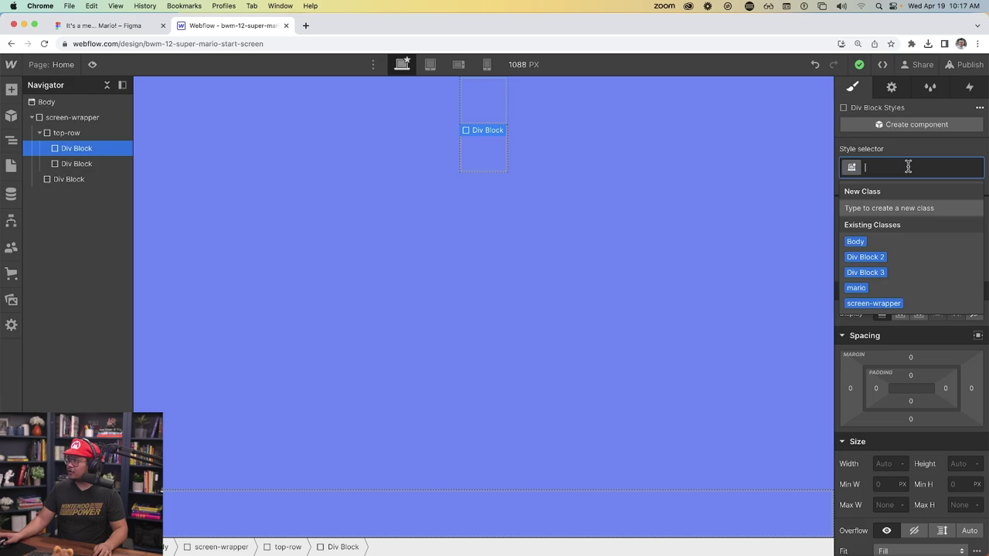
pyautogui.write('top-ui')
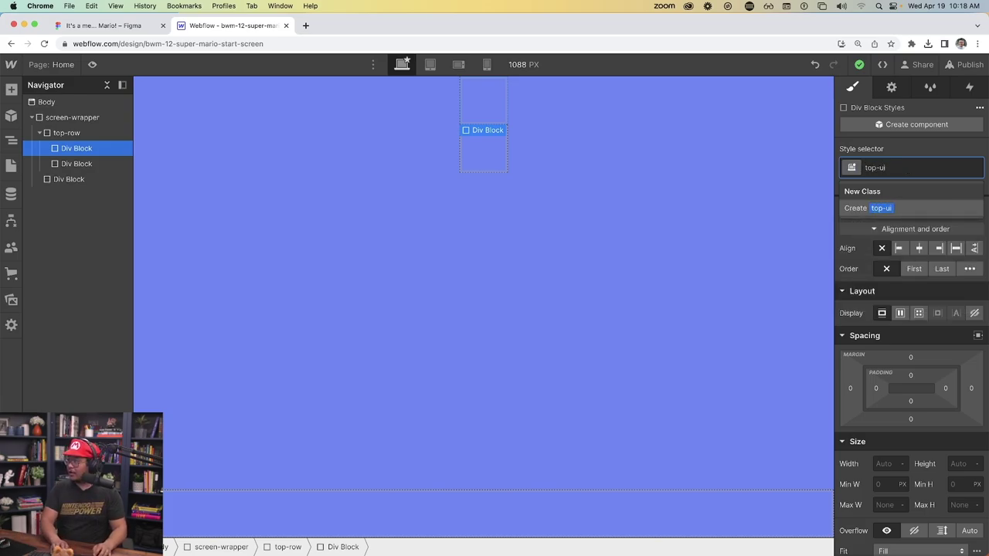
pyautogui.press('Return')
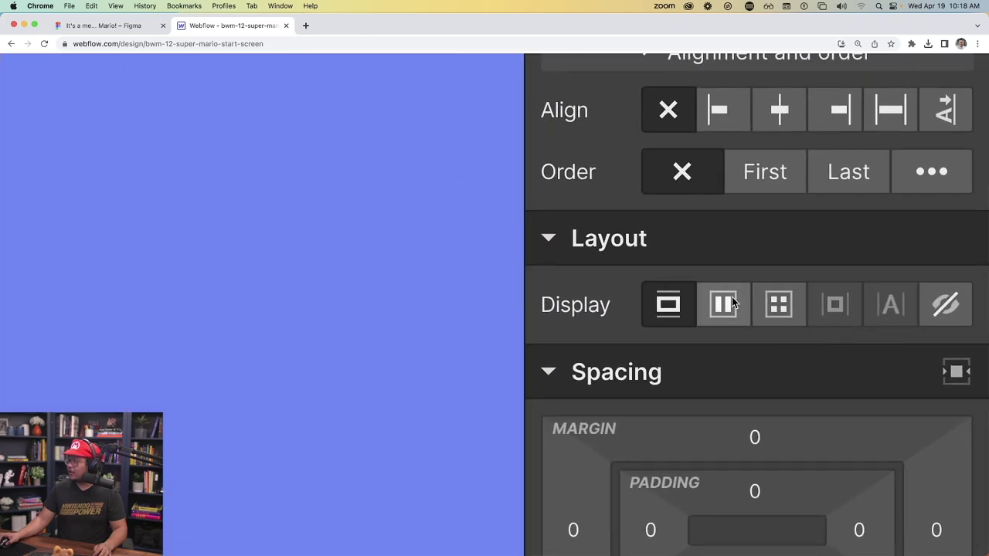
pyautogui.click(899, 313)
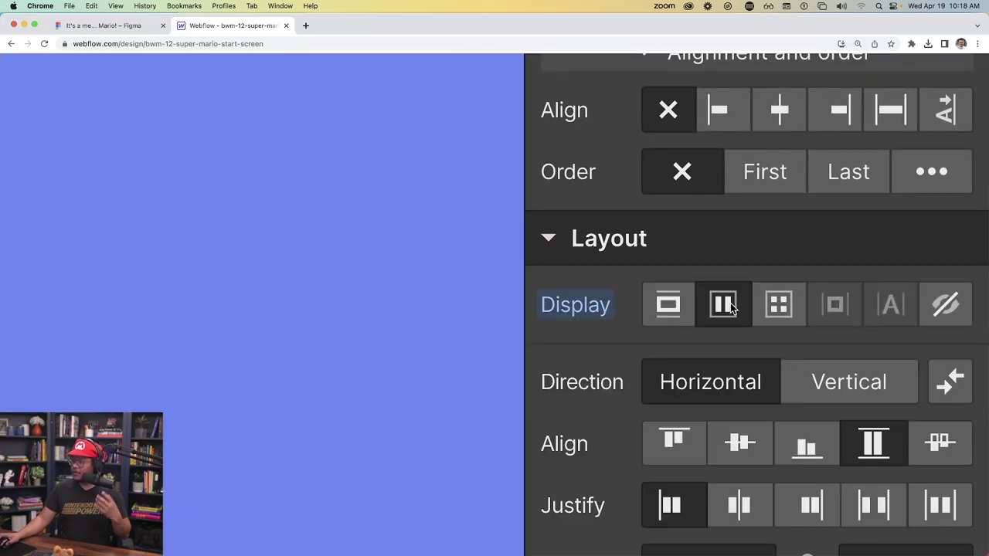
pyautogui.scroll(-3, 732, 316)
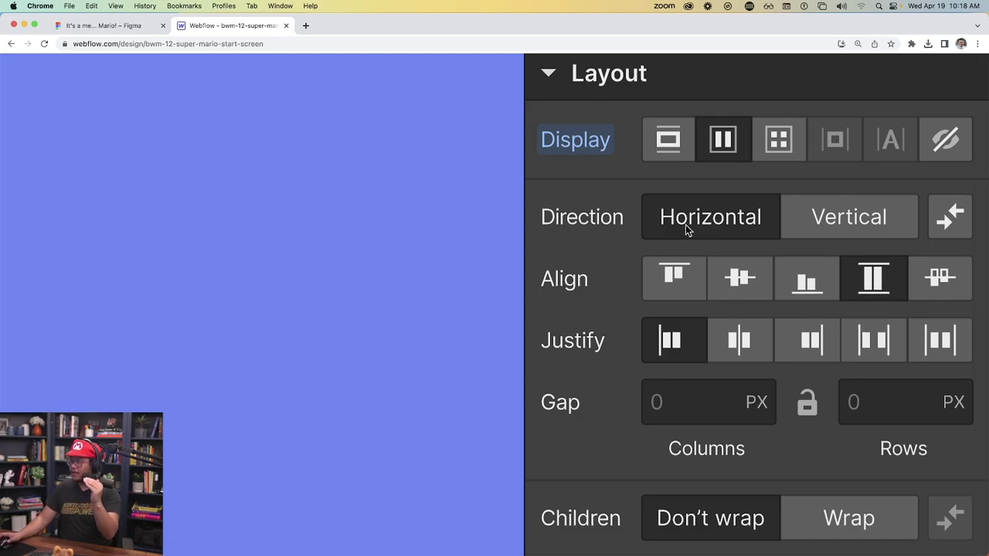
pyautogui.click(100, 25)
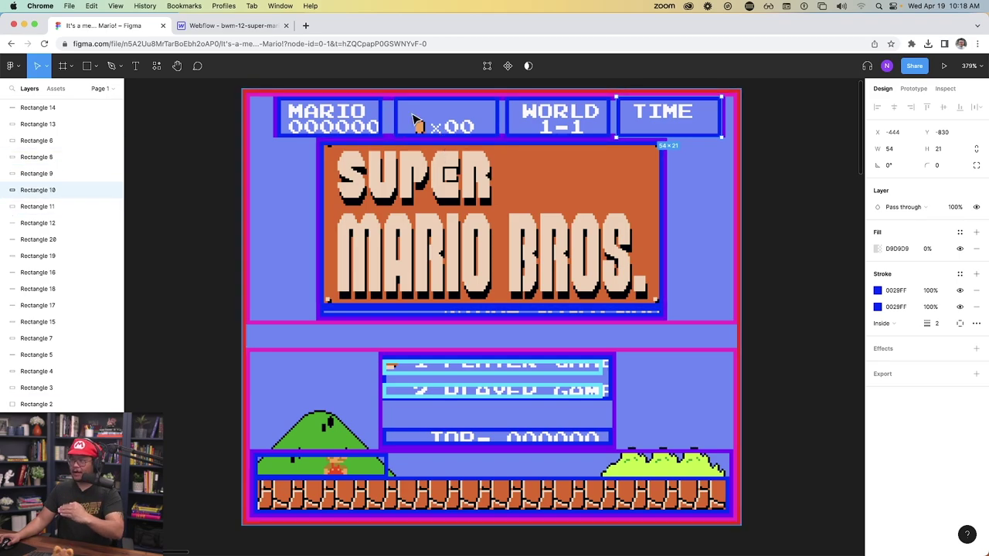
pyautogui.click(241, 25)
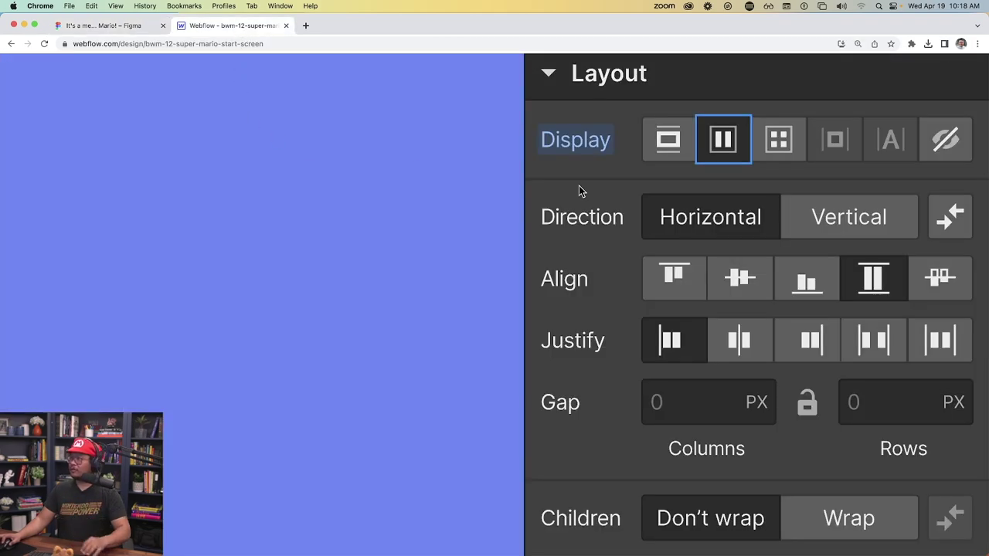
pyautogui.click(804, 292)
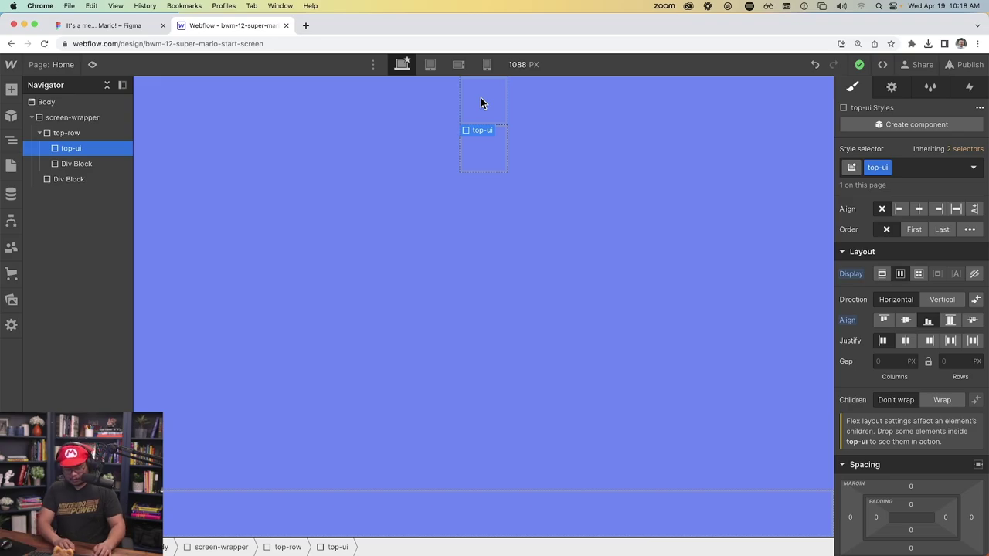
# - Add a Div Block inside top-ui and duplicate it into four HUD boxes
pyautogui.press('super+e')
pyautogui.write('div')
pyautogui.press('Return')
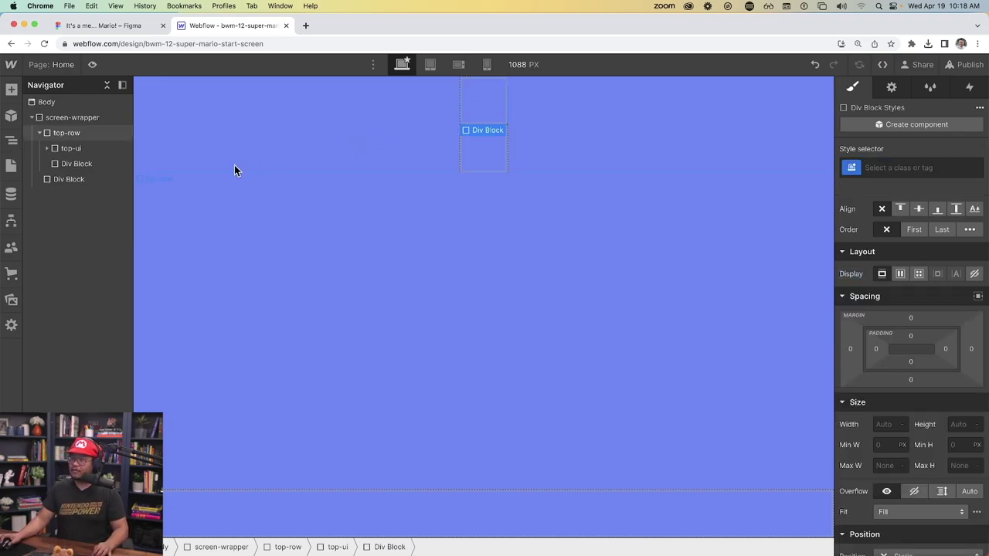
pyautogui.click(47, 148)
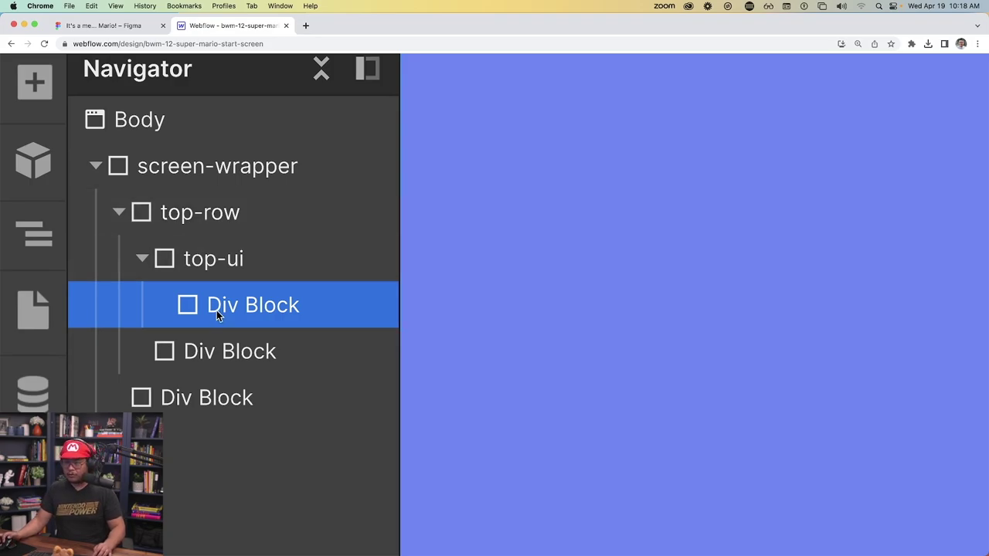
pyautogui.press('super+d')
pyautogui.press('super+d')
pyautogui.press('super+d')
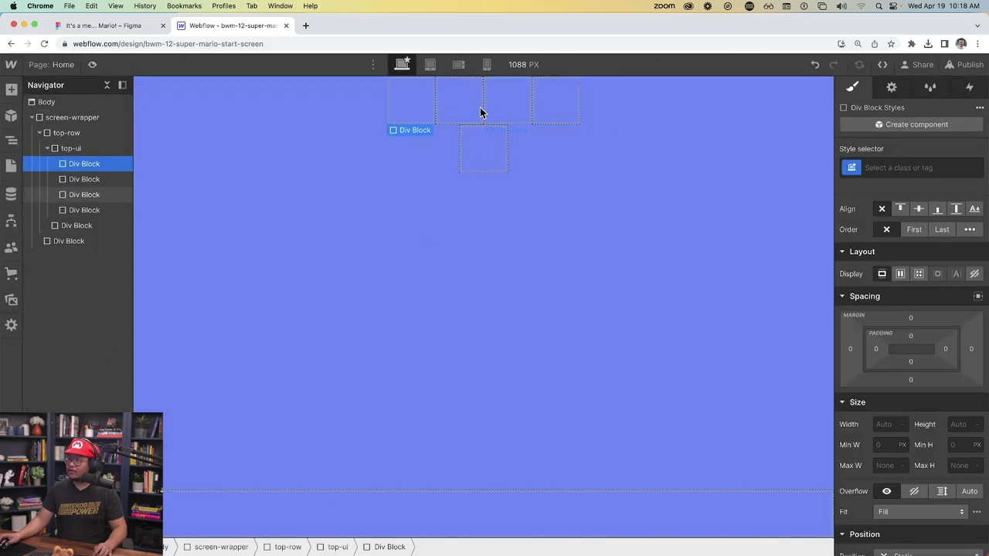
pyautogui.click(463, 106)
pyautogui.click(521, 106)
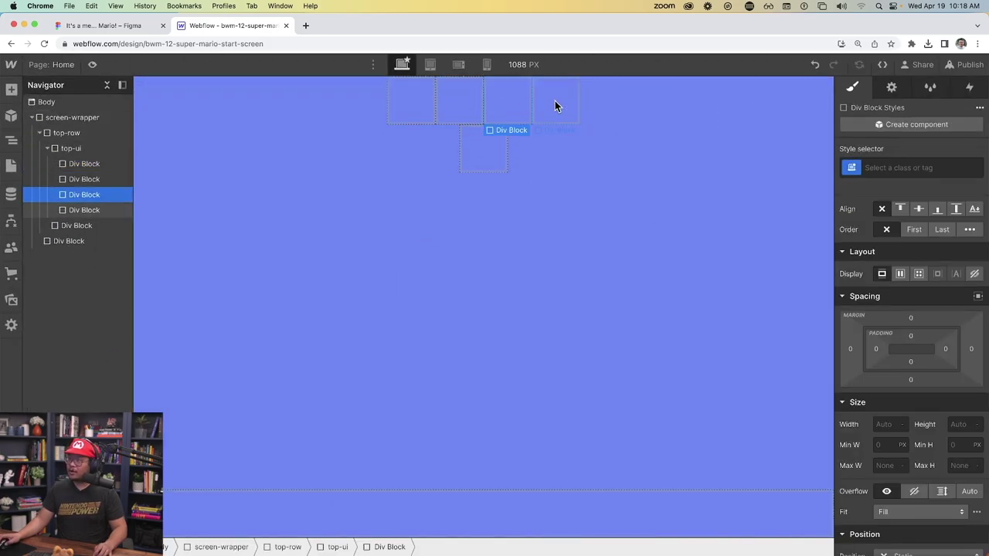
pyautogui.click(462, 105)
pyautogui.click(397, 104)
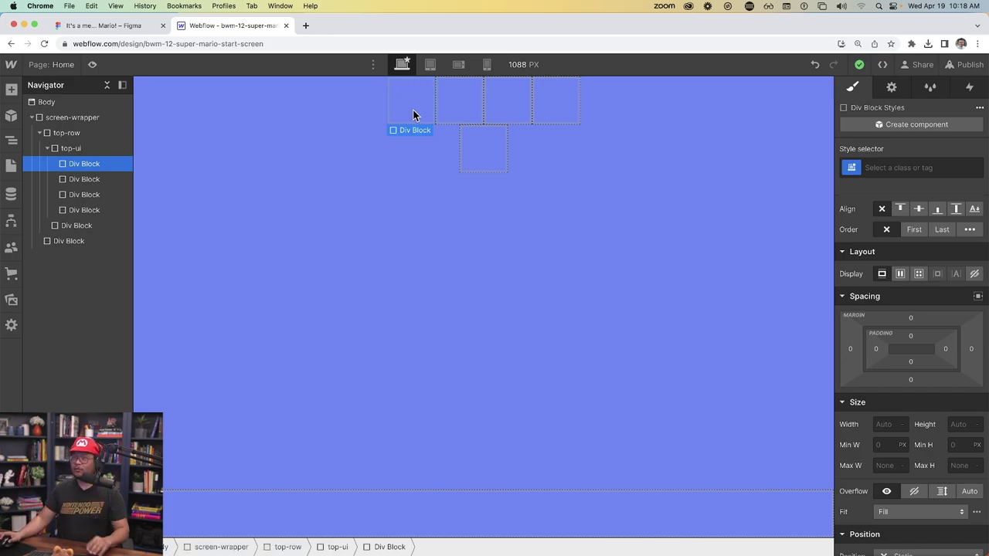
pyautogui.click(81, 149)
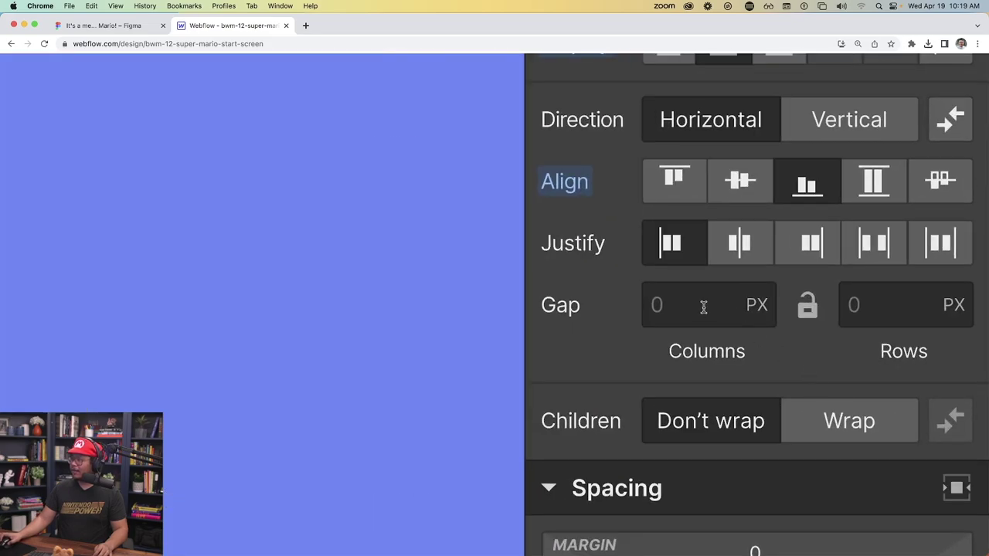
# - Set top-ui's column gap to 24px, checking the spacing against the Figma HUD
pyautogui.click(132, 26)
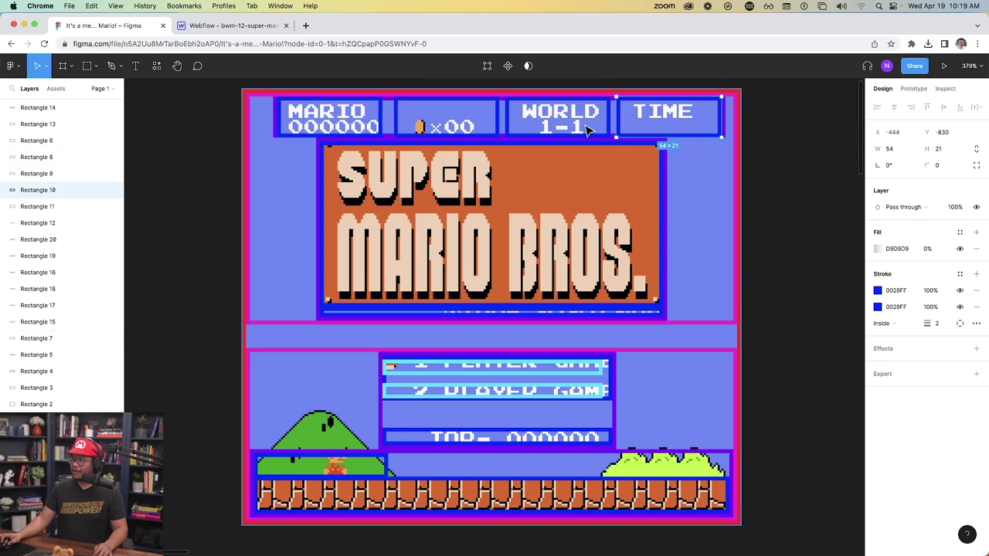
pyautogui.click(241, 27)
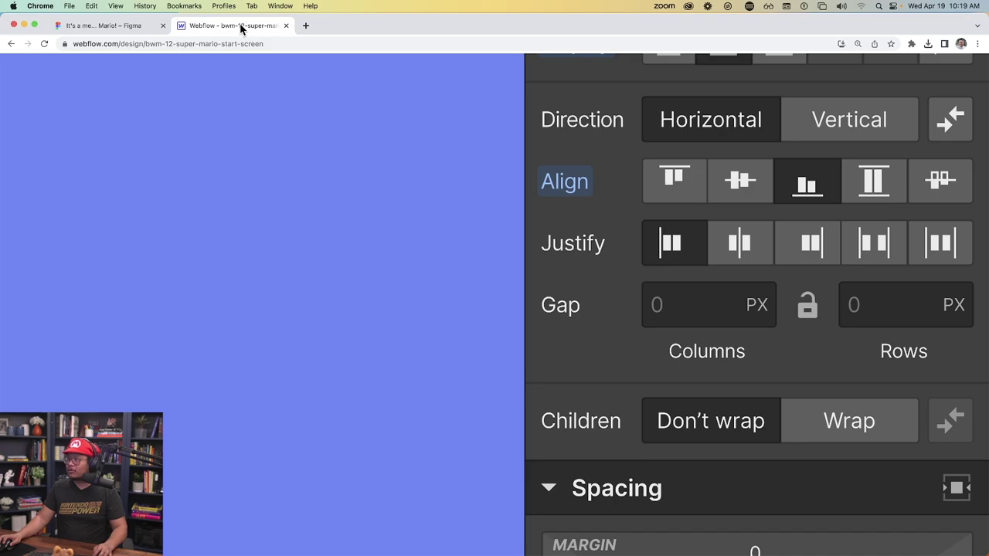
pyautogui.click(684, 311)
pyautogui.write('24px')
pyautogui.press('Return')
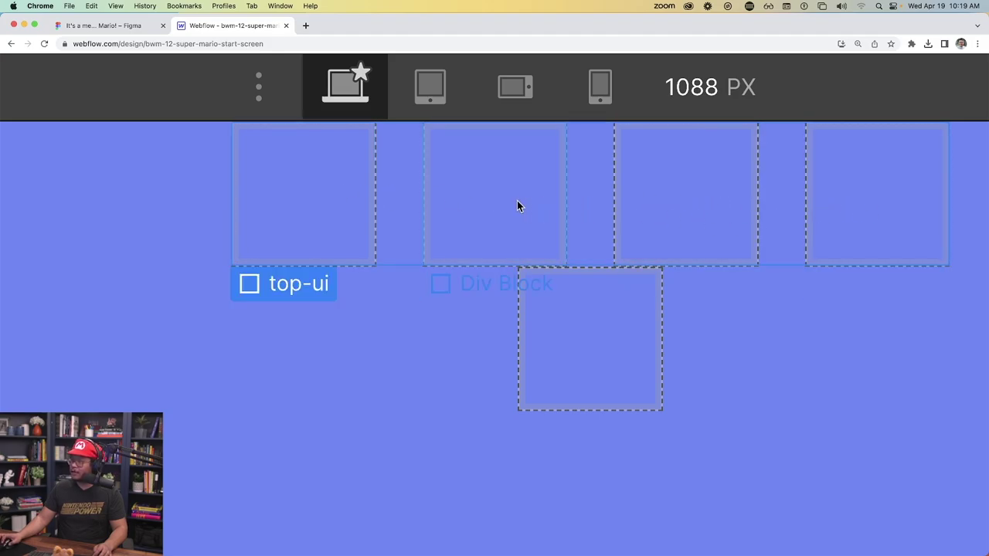
pyautogui.click(312, 190)
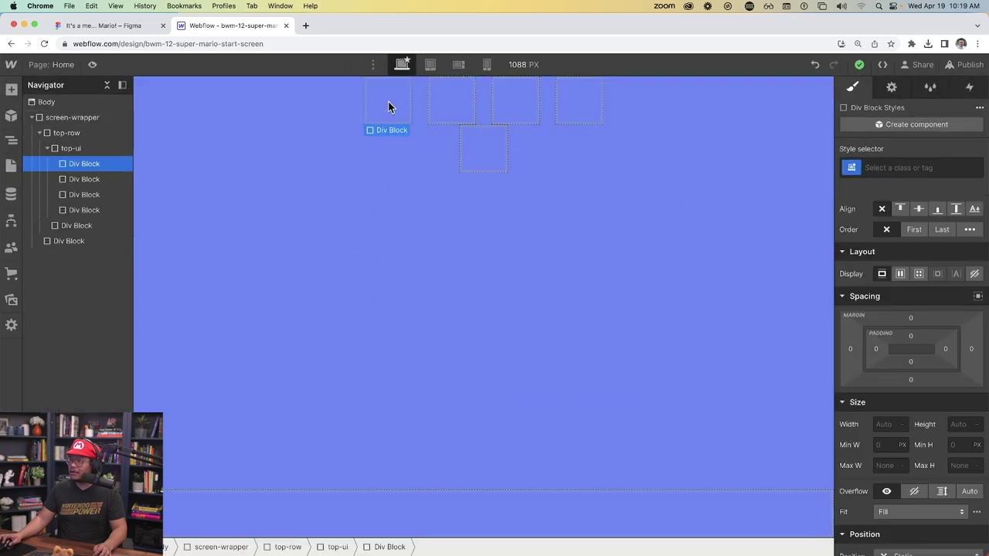
pyautogui.click(114, 29)
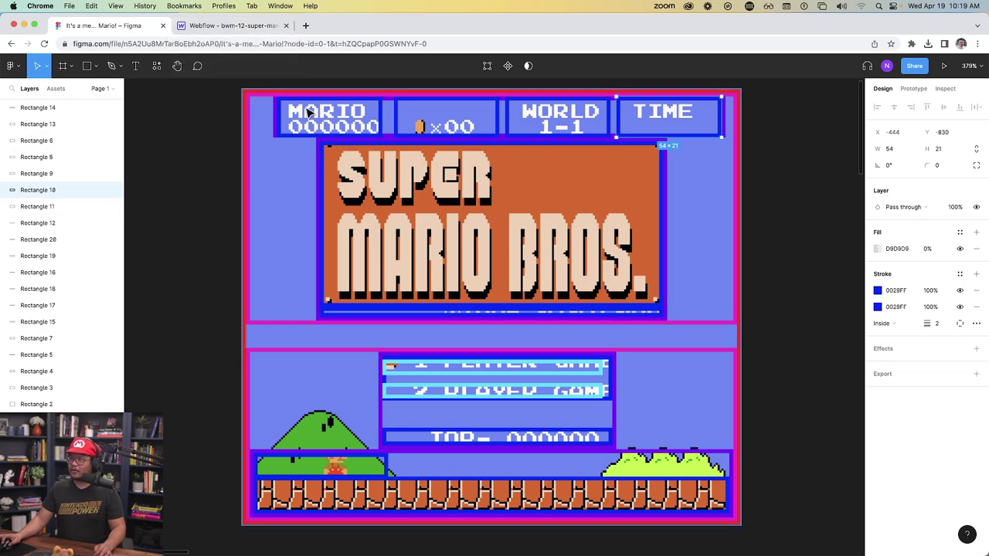
# - Add a Text Block to the first HUD box reading MARIO over 000000
pyautogui.click(218, 26)
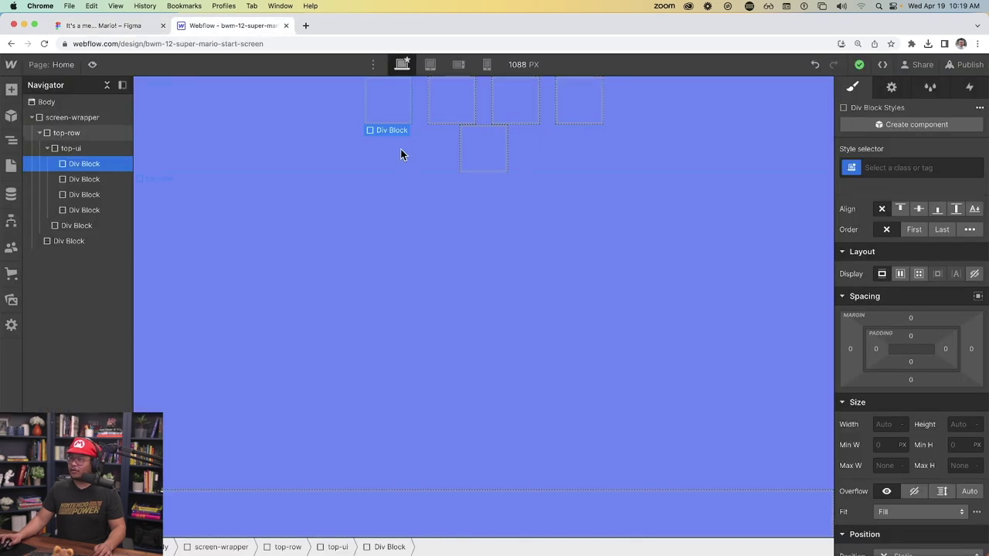
pyautogui.press('super+e')
pyautogui.write('text')
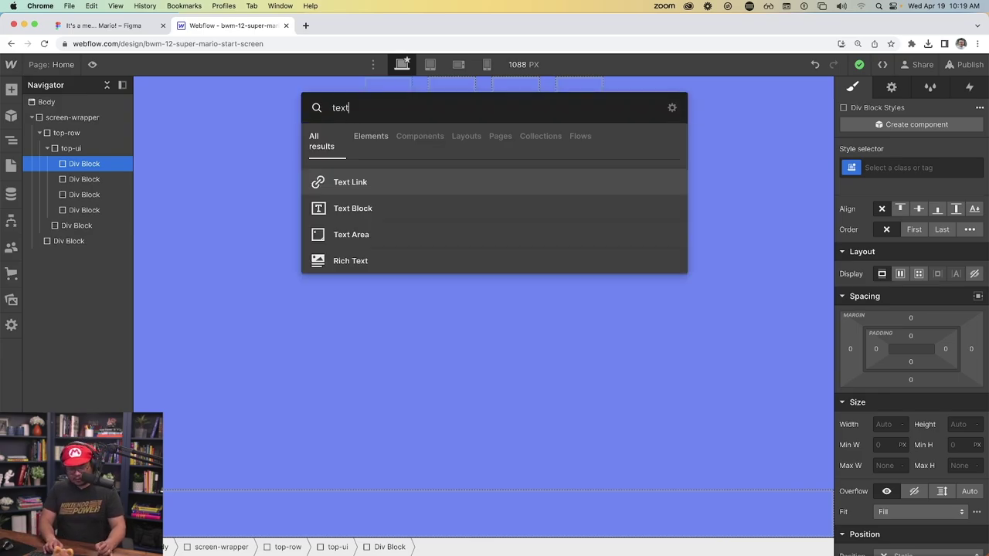
pyautogui.press('Down')
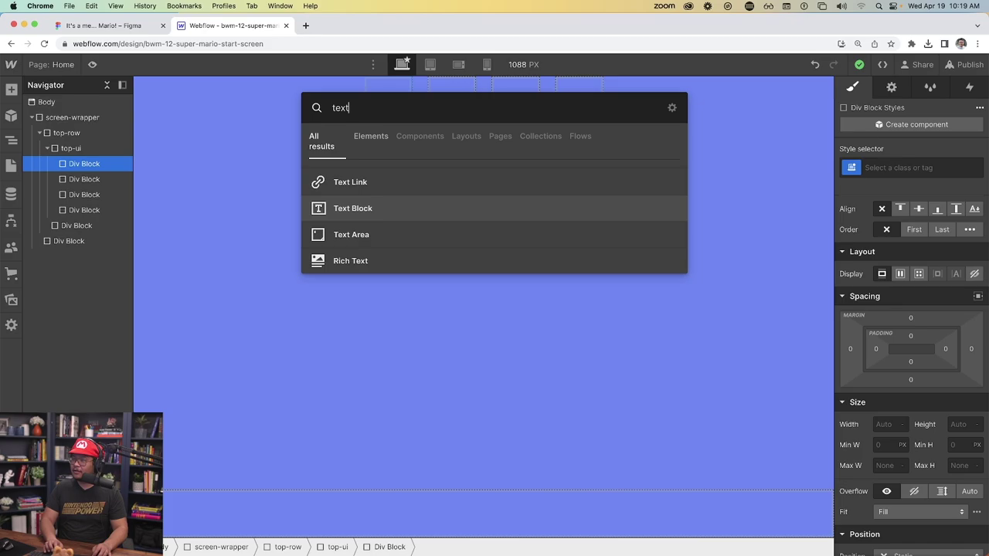
pyautogui.press('Return')
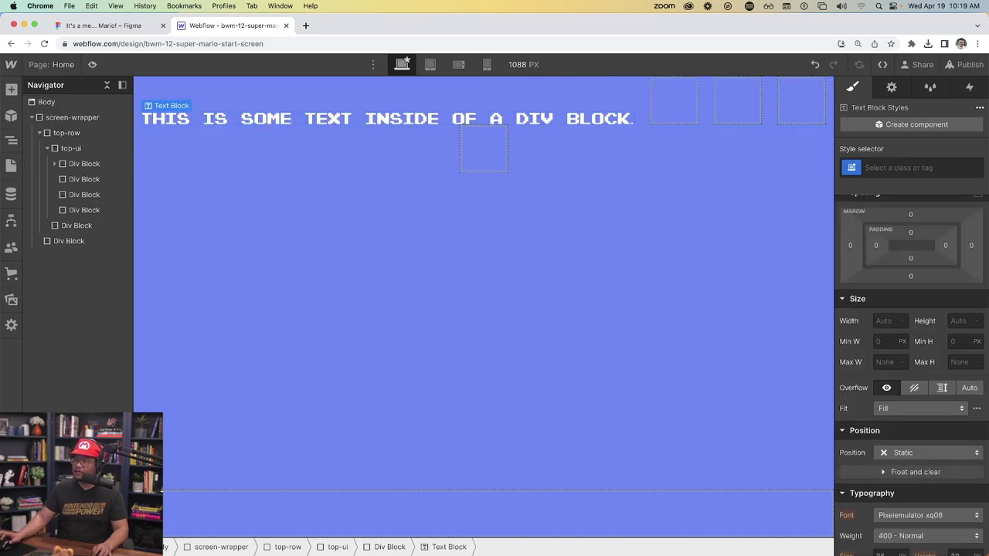
pyautogui.doubleClick(376, 120)
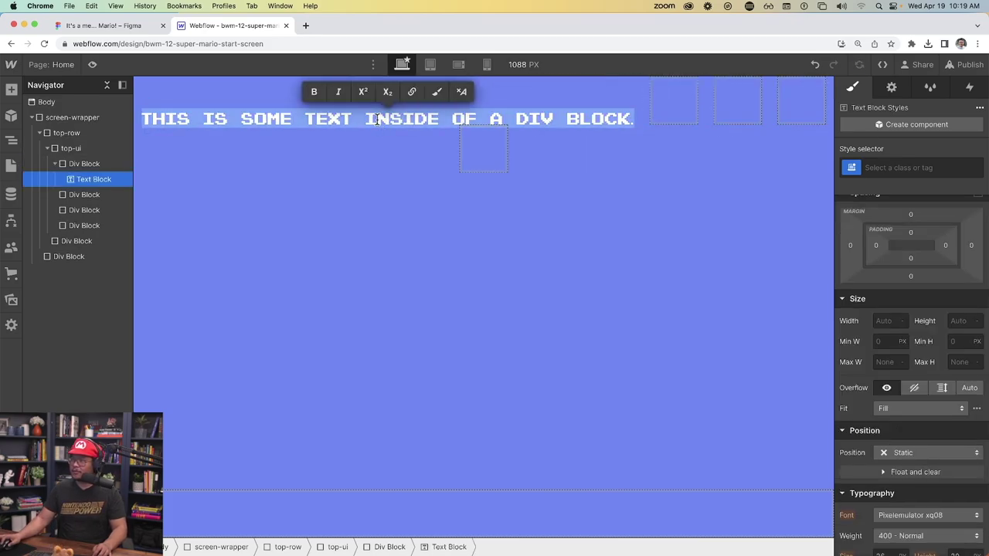
pyautogui.write('MARIO ')
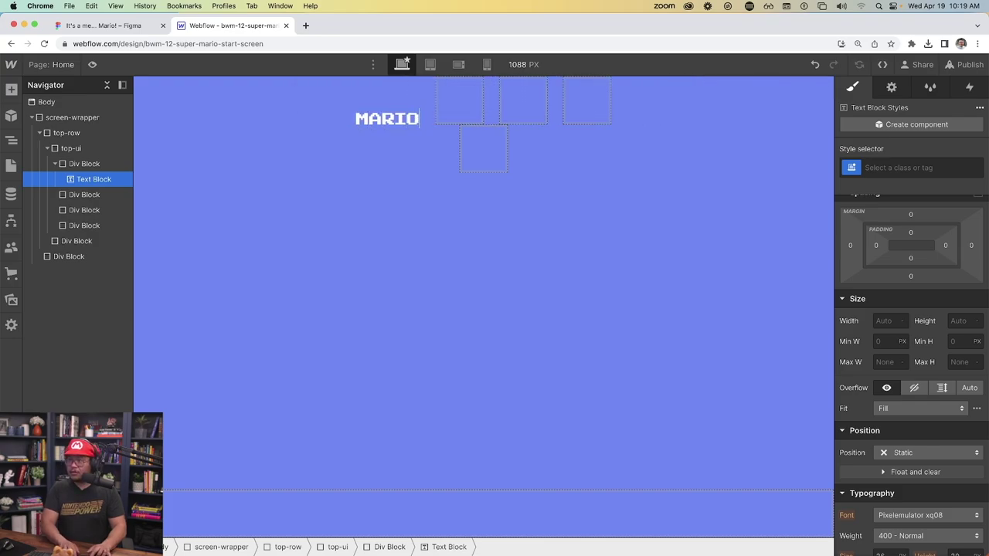
pyautogui.write('000000')
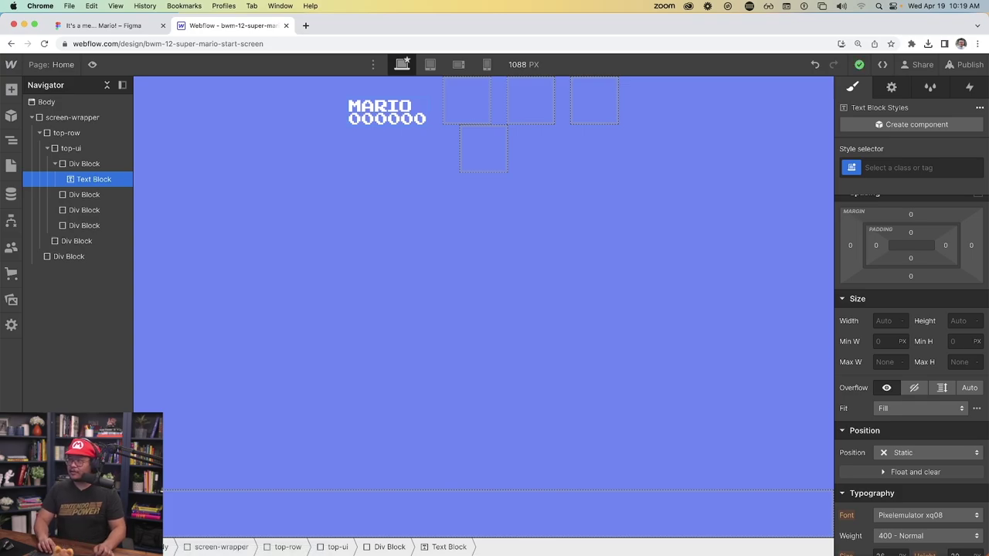
pyautogui.click(454, 107)
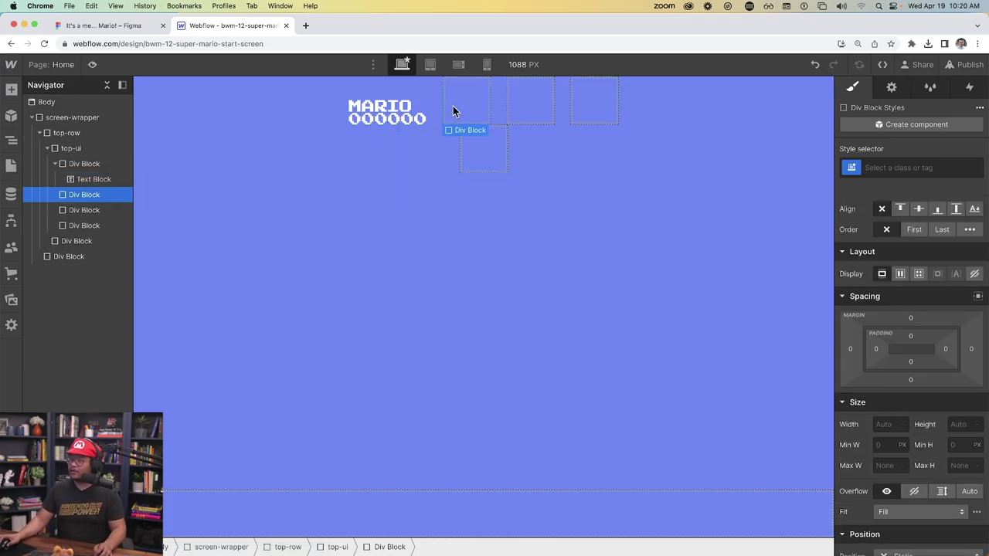
# - Drag the coin image from Assets into the second HUD box
pyautogui.click(139, 27)
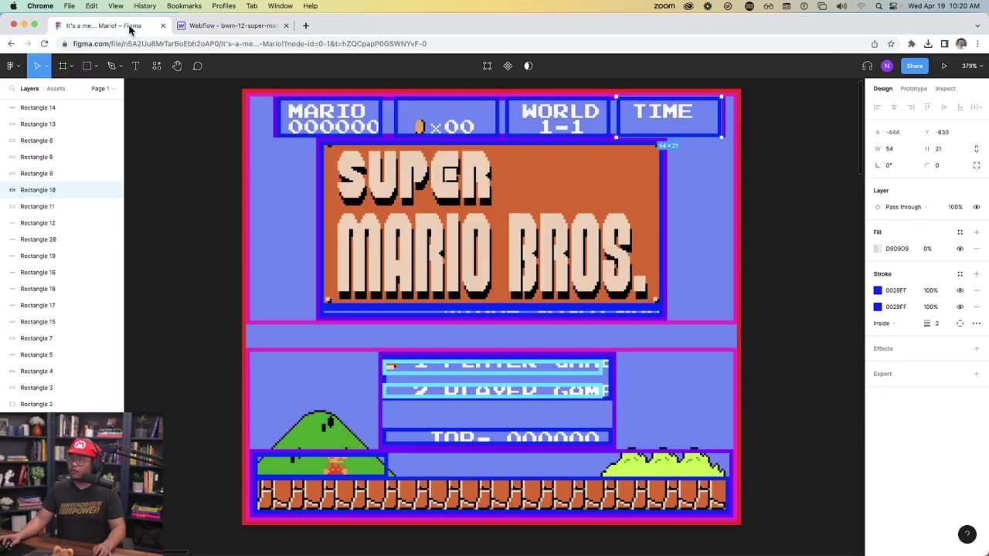
pyautogui.click(232, 27)
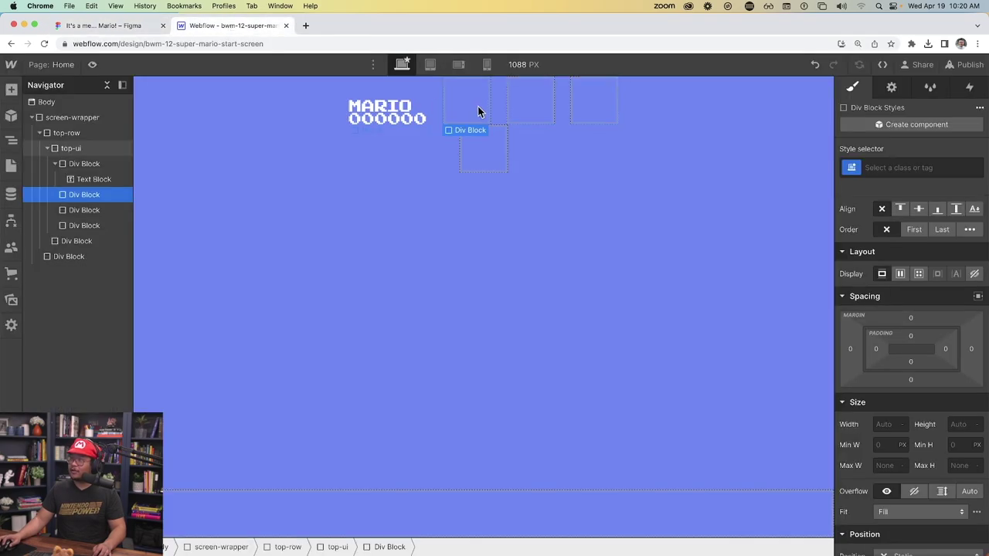
pyautogui.click(10, 300)
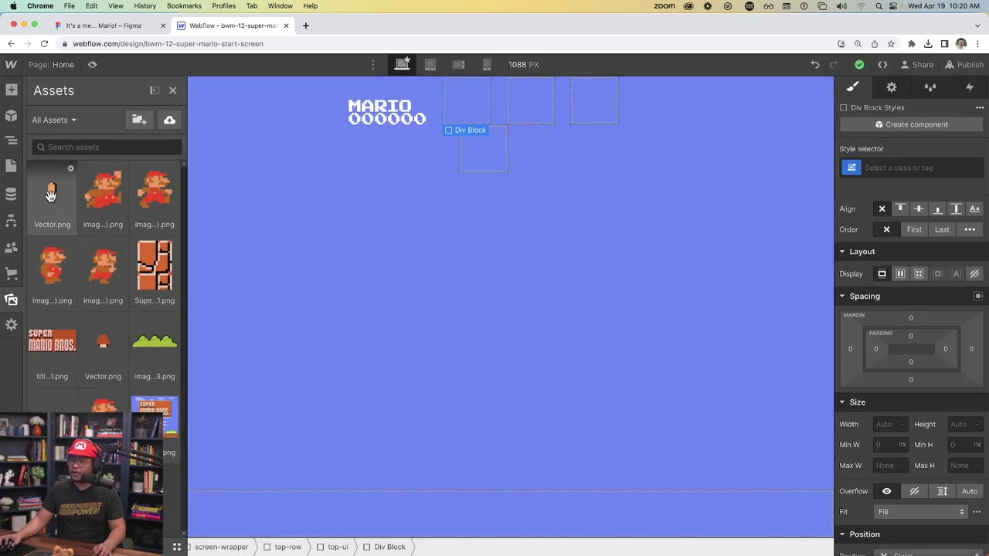
pyautogui.moveTo(50, 195); pyautogui.dragTo(472, 108)
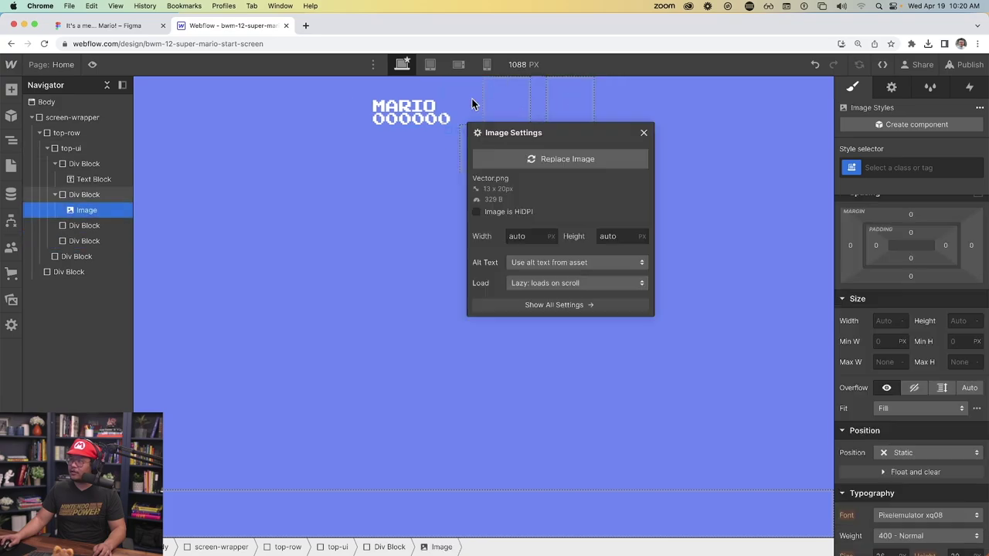
pyautogui.click(642, 133)
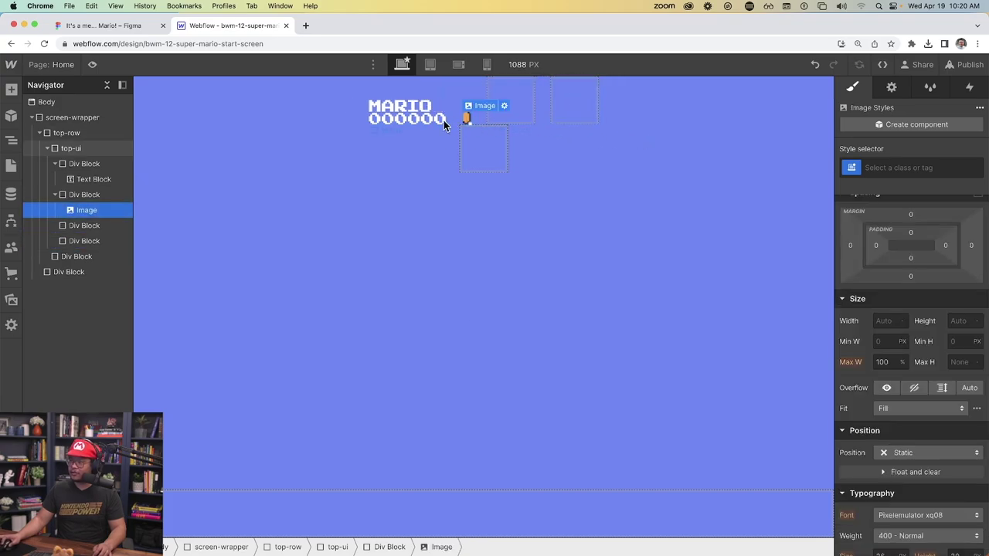
# - Add a Text Block reading x00 after the coin image
pyautogui.press('super+e')
pyautogui.write('text')
pyautogui.press('Down')
pyautogui.press('Return')
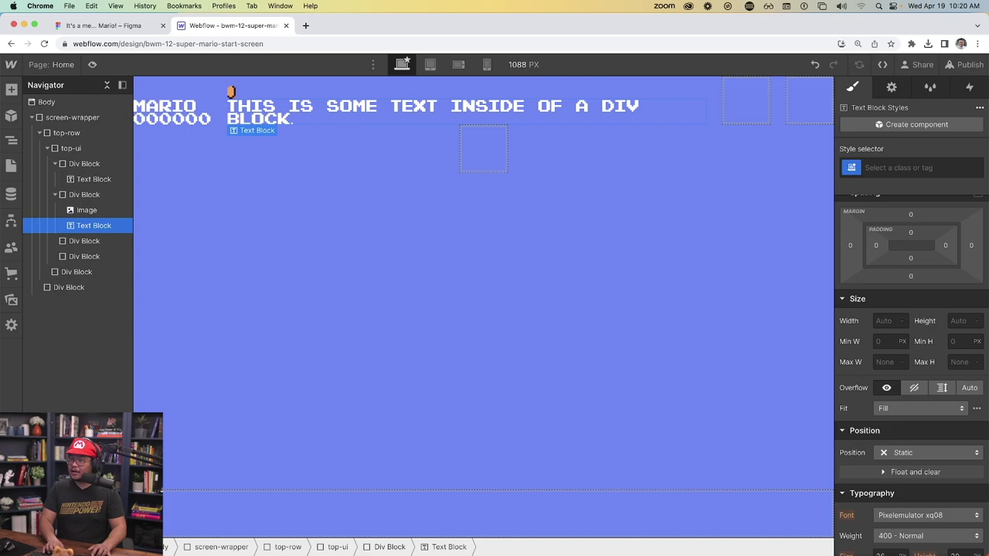
pyautogui.doubleClick(343, 116)
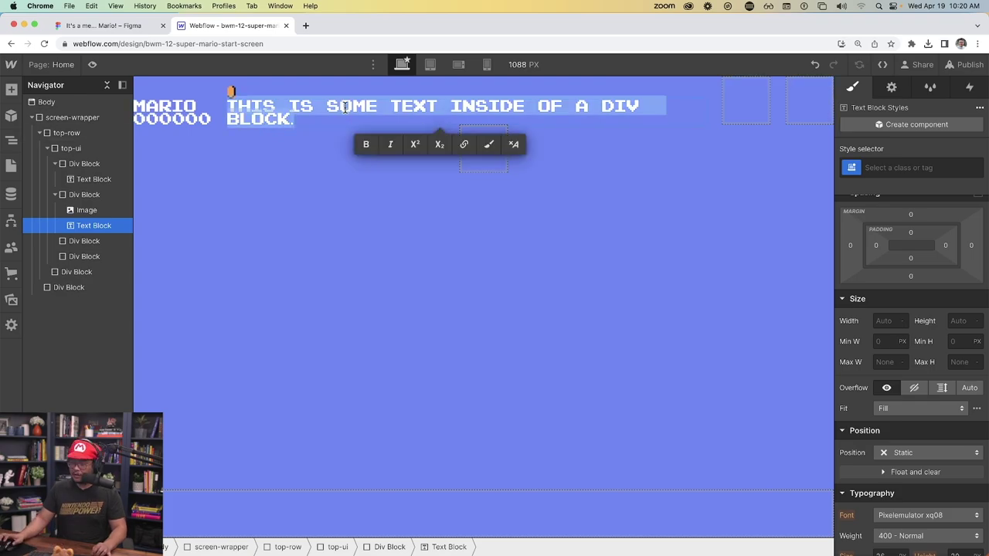
pyautogui.write('x00')
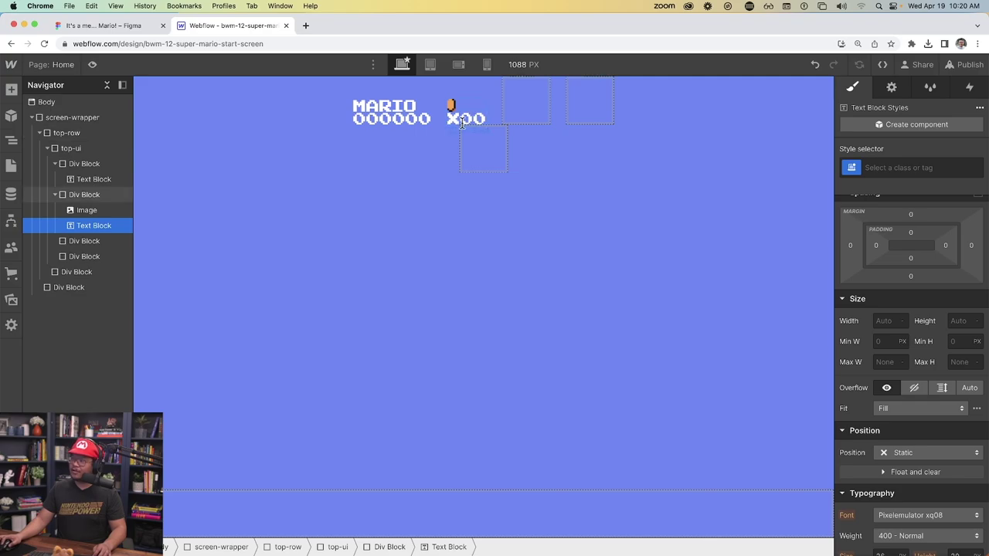
pyautogui.press('Escape')
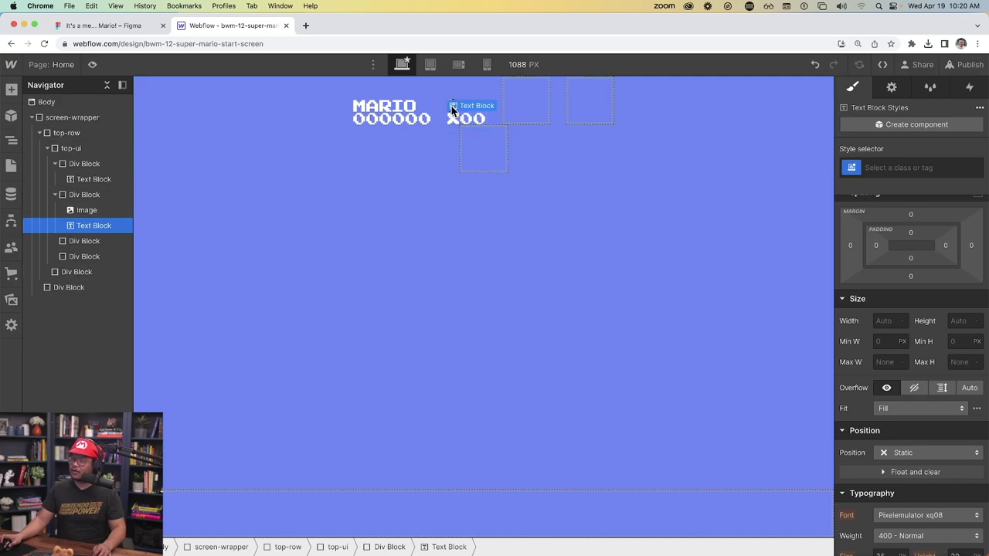
pyautogui.click(86, 211)
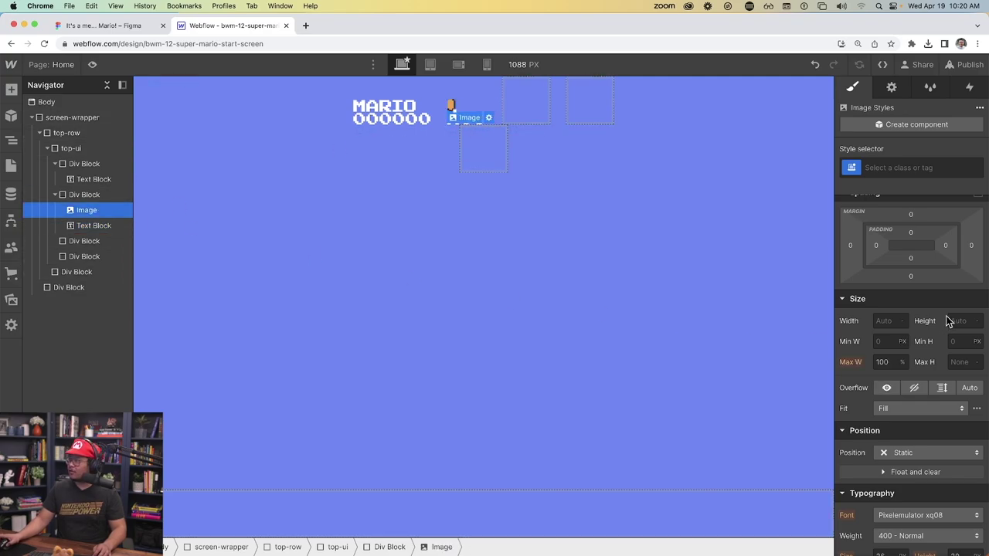
pyautogui.scroll(2, 947, 309)
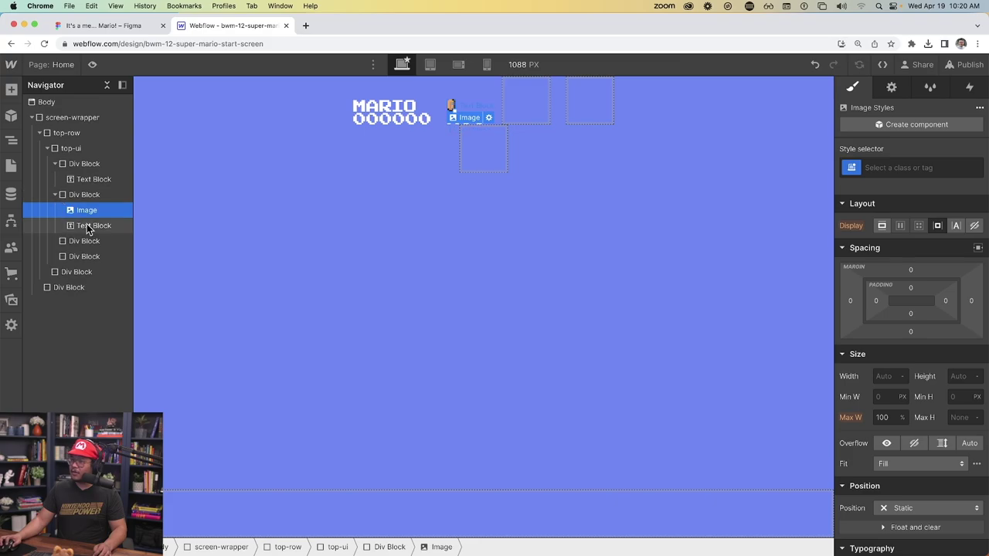
pyautogui.click(86, 225)
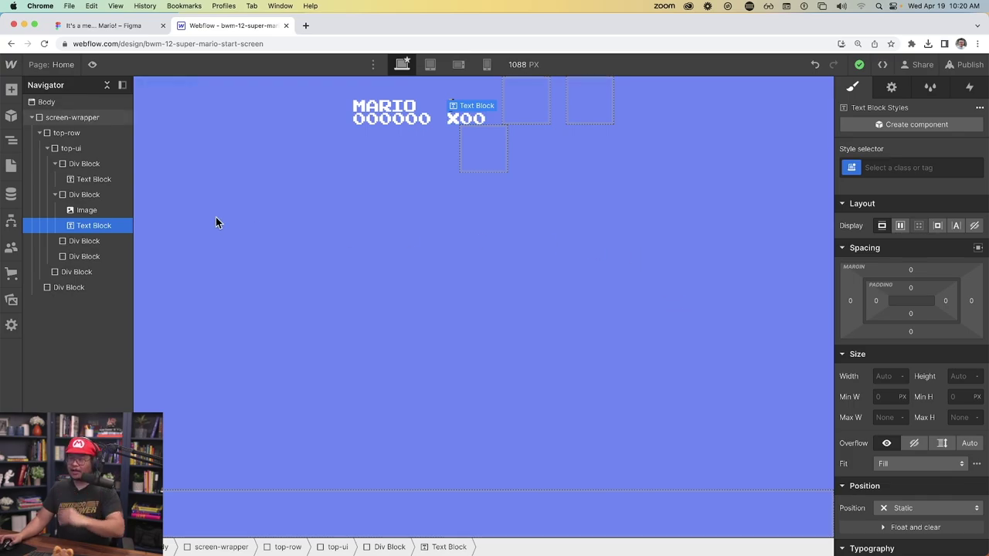
# - Give the coin box a coin-ui class, make it a flex row, and set its column gap
pyautogui.click(112, 199)
pyautogui.click(910, 166)
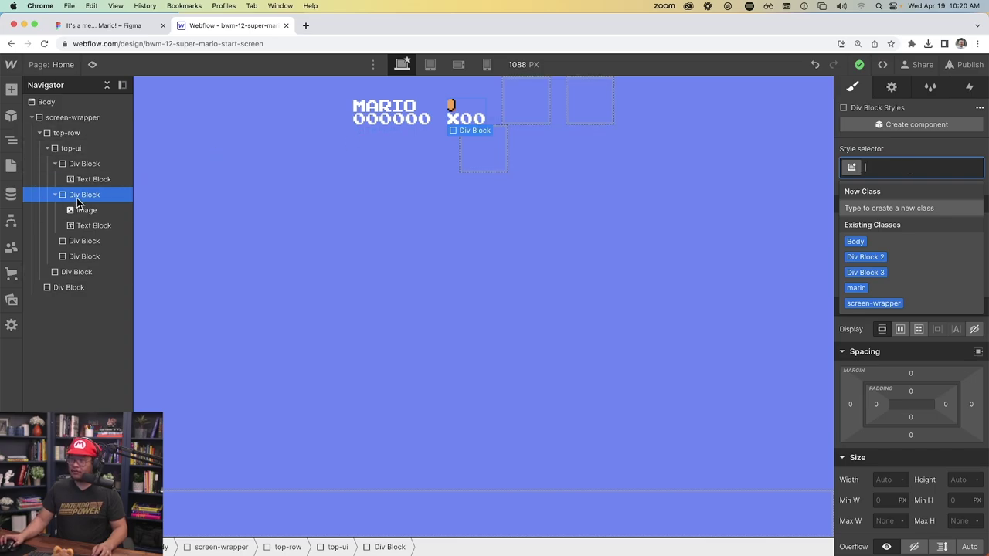
pyautogui.write('coin-ui')
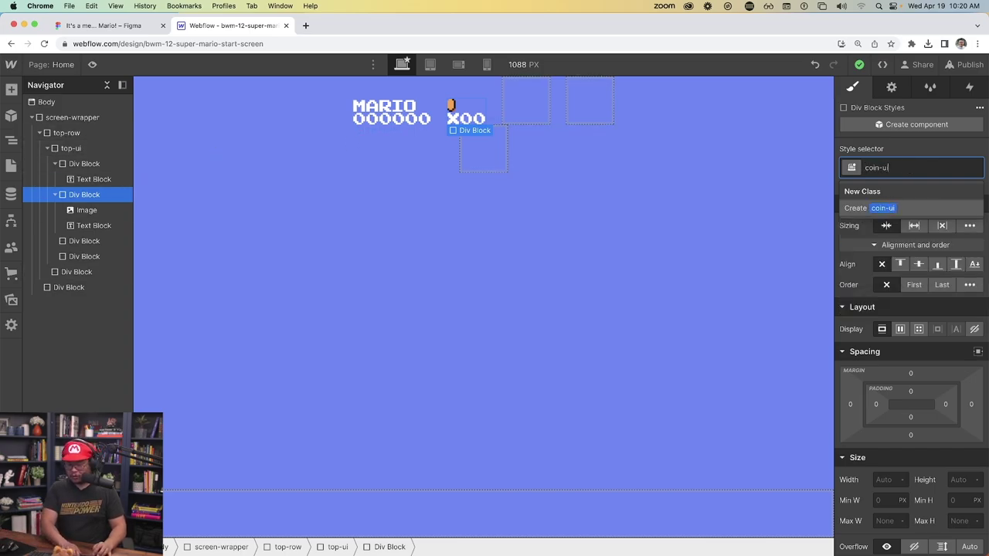
pyautogui.press('Return')
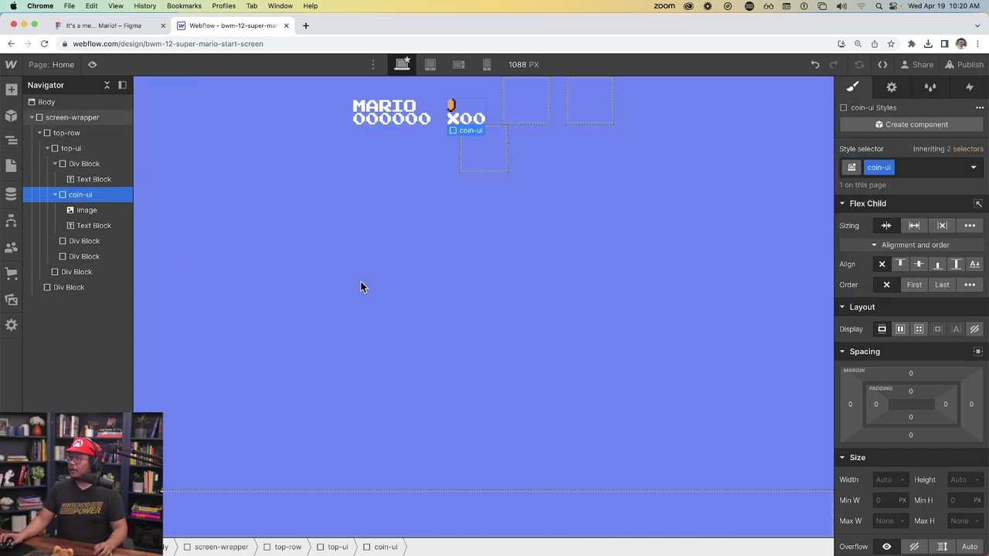
pyautogui.click(900, 330)
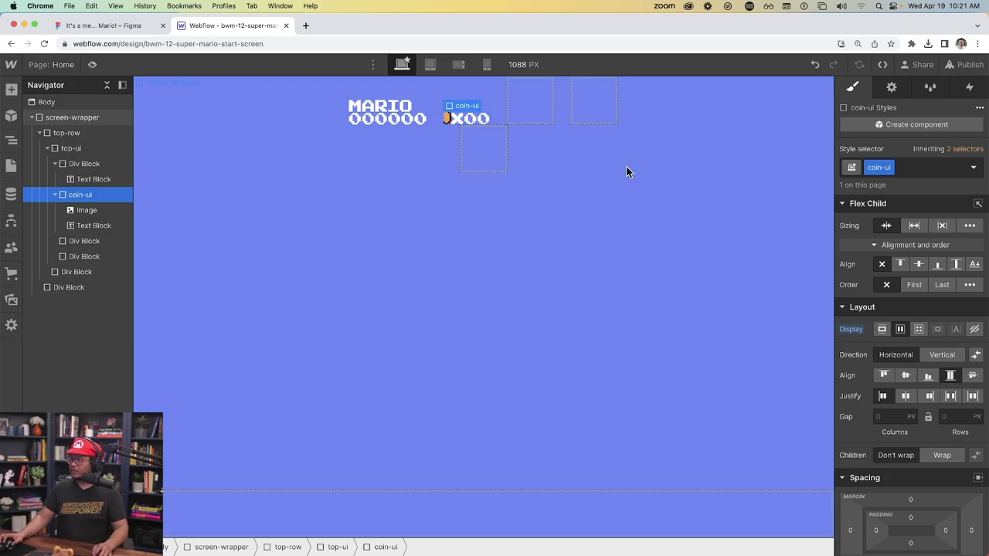
pyautogui.click(878, 418)
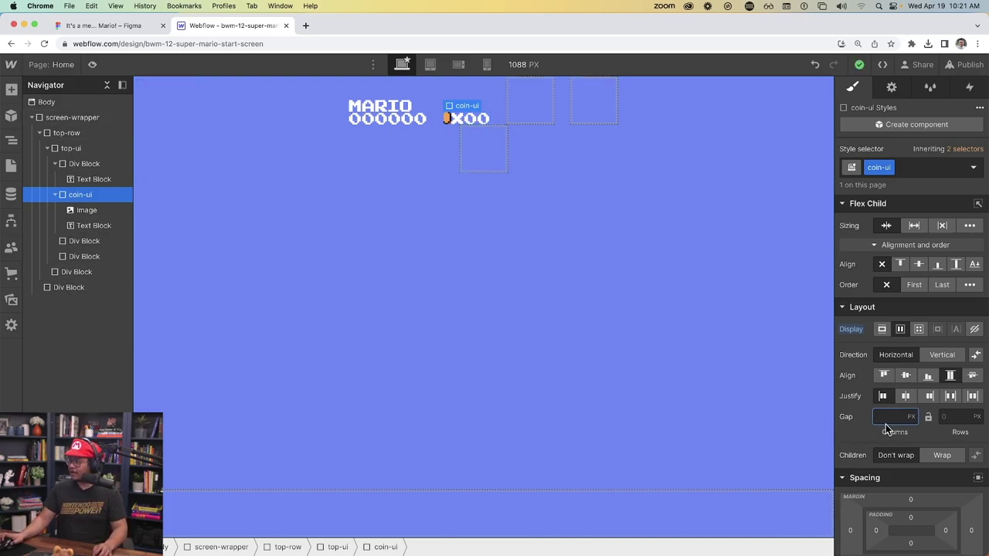
pyautogui.write('1')
pyautogui.write('8')
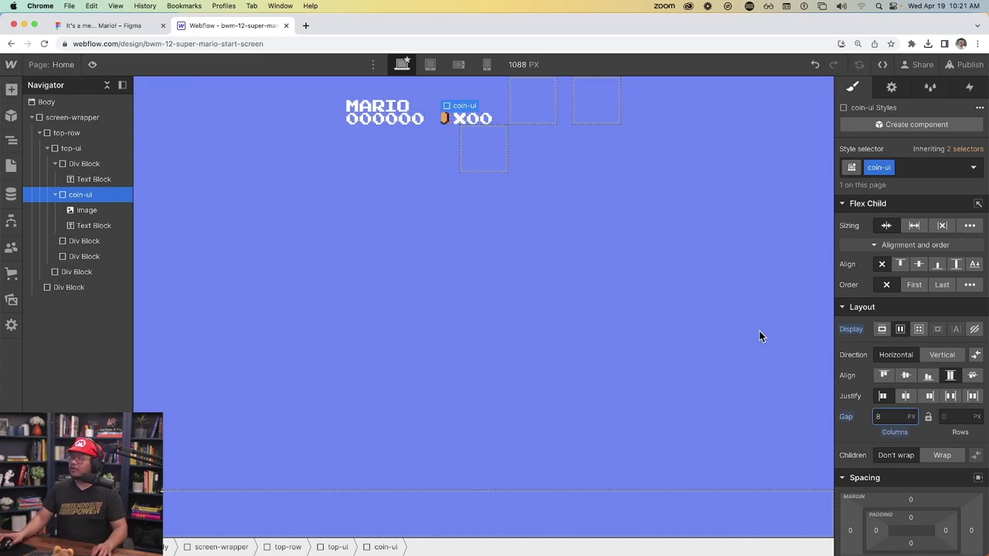
# - Add a Text Block reading WORLD over 1-1 to the empty third HUD box
pyautogui.click(116, 26)
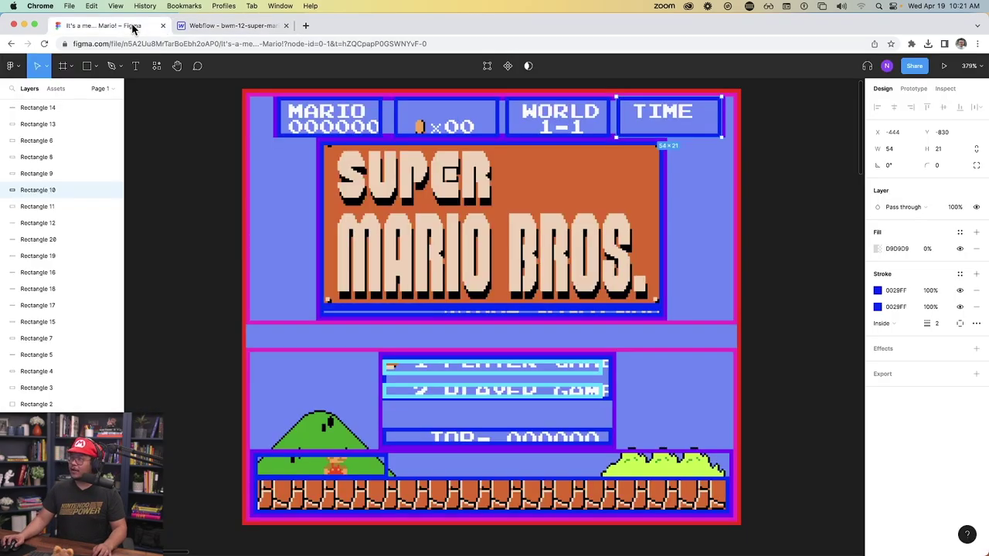
pyautogui.click(219, 26)
pyautogui.click(527, 101)
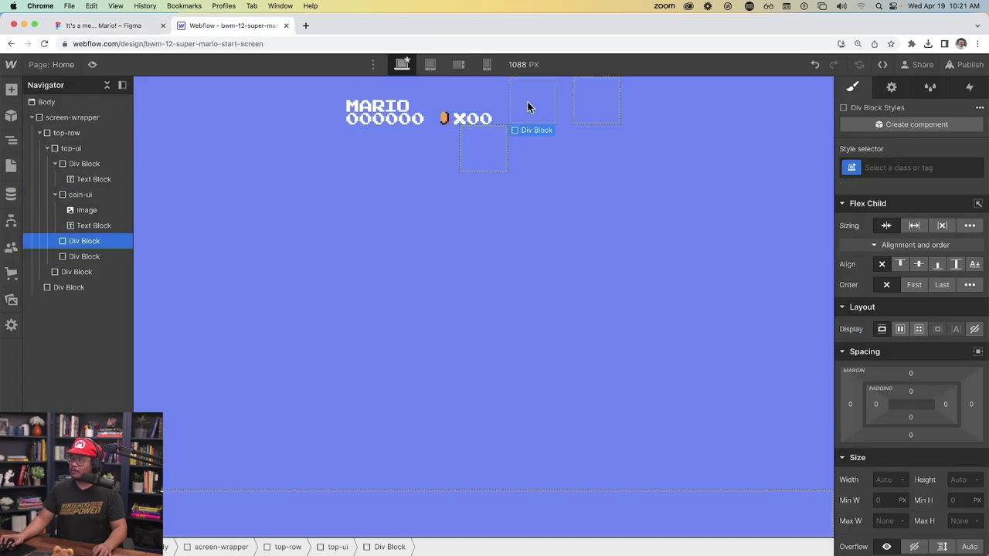
pyautogui.press('super+e')
pyautogui.write('text')
pyautogui.press('Down')
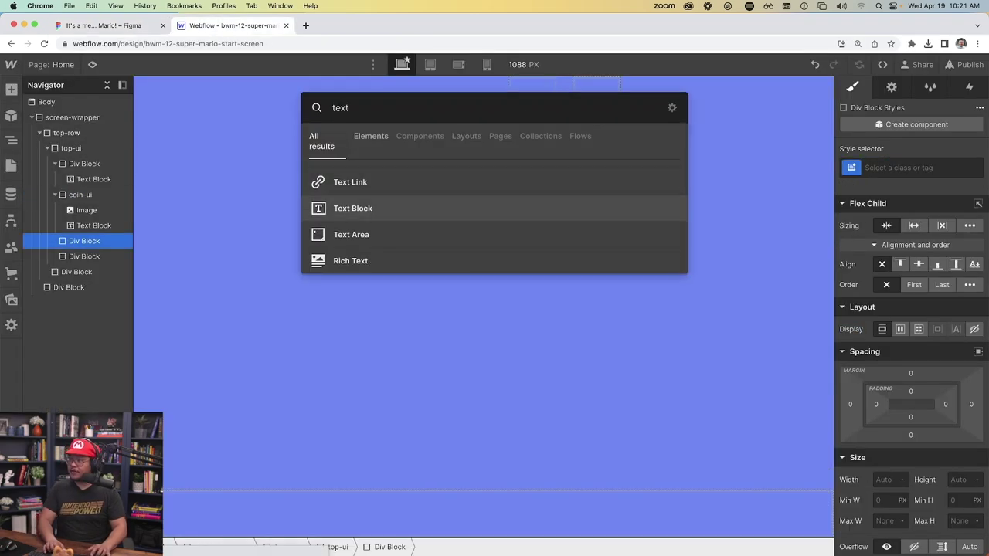
pyautogui.press('Return')
pyautogui.press('Return')
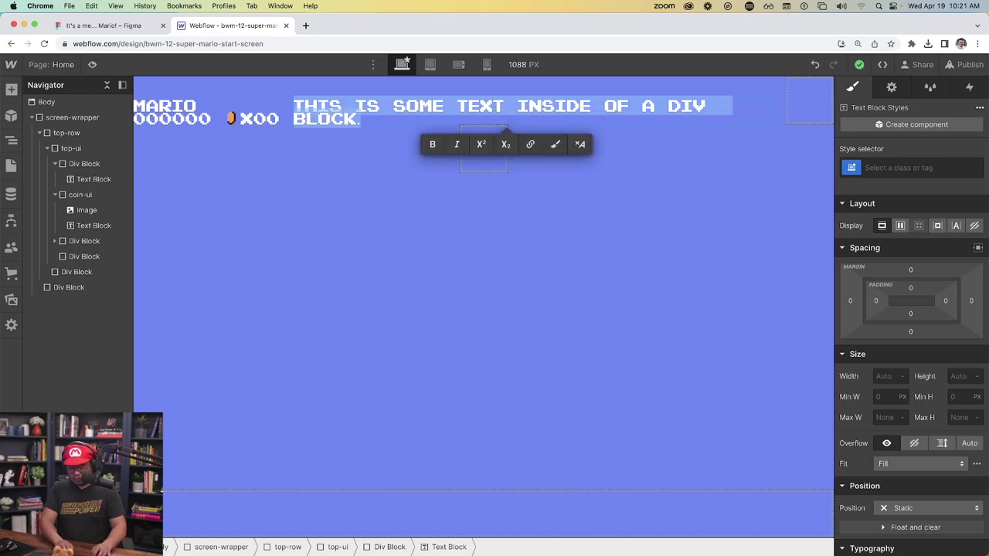
pyautogui.write('WORLD')
pyautogui.press('Return')
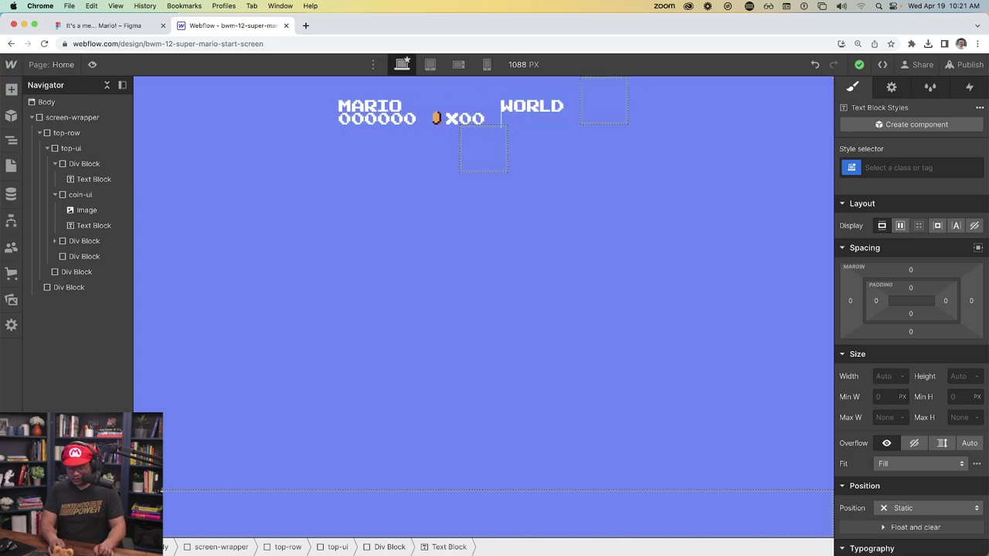
pyautogui.press('Escape')
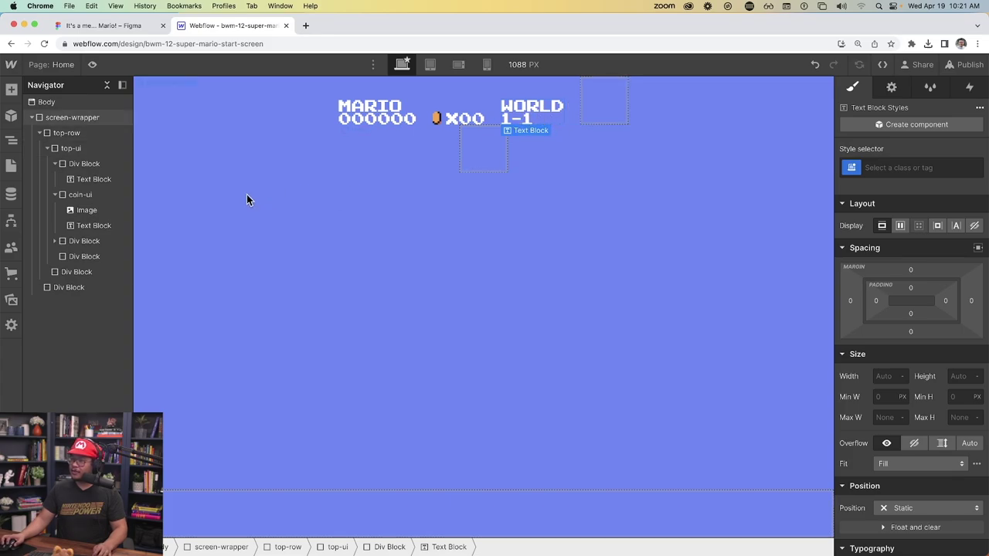
# - Centre the label with a new text-center class and paste a copy into the fourth box
pyautogui.click(904, 167)
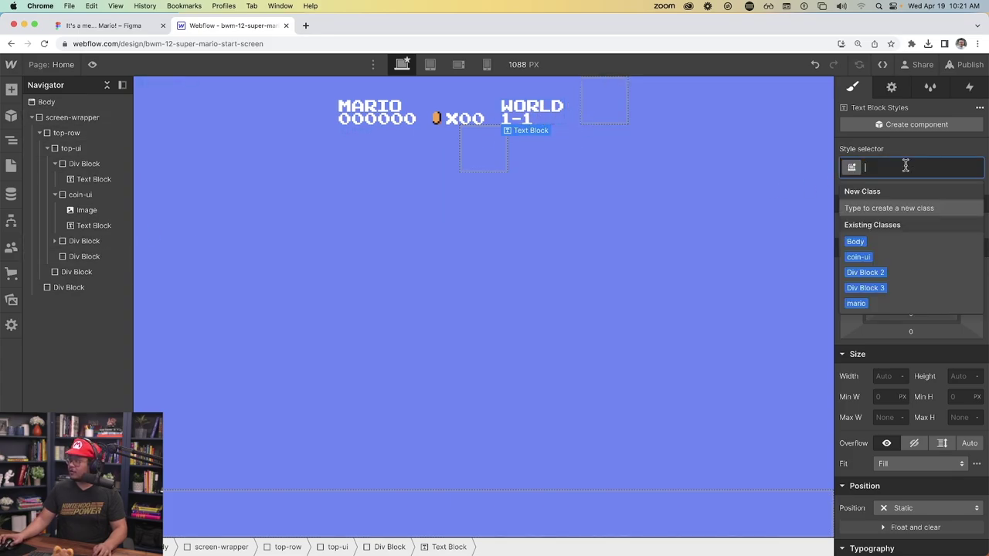
pyautogui.write('text-center')
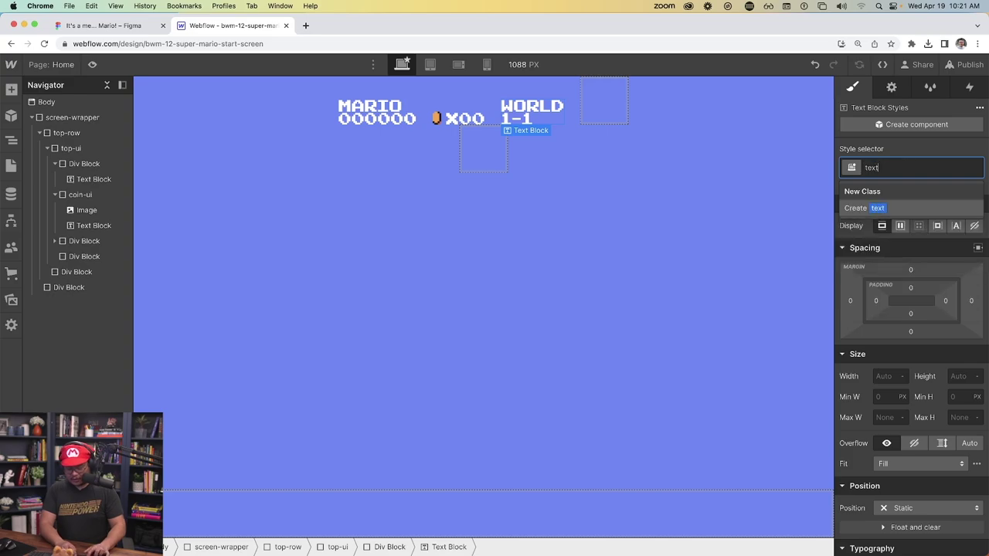
pyautogui.press('Return')
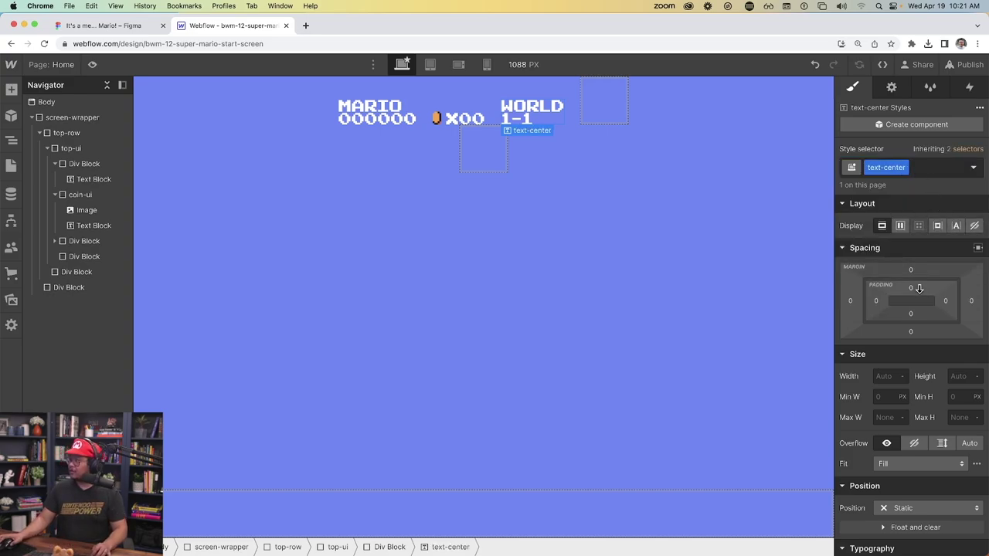
pyautogui.scroll(-5, 919, 309)
pyautogui.click(913, 489)
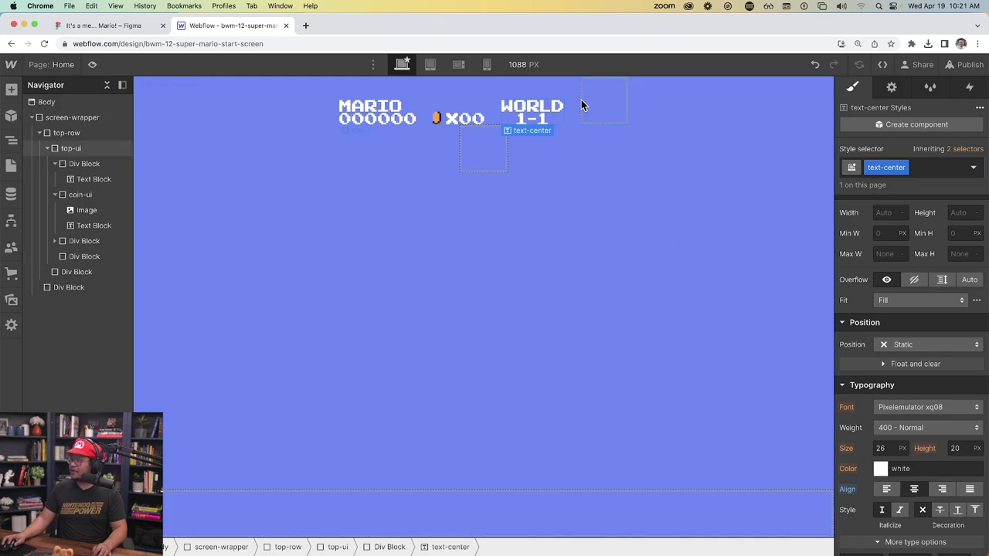
pyautogui.click(534, 110)
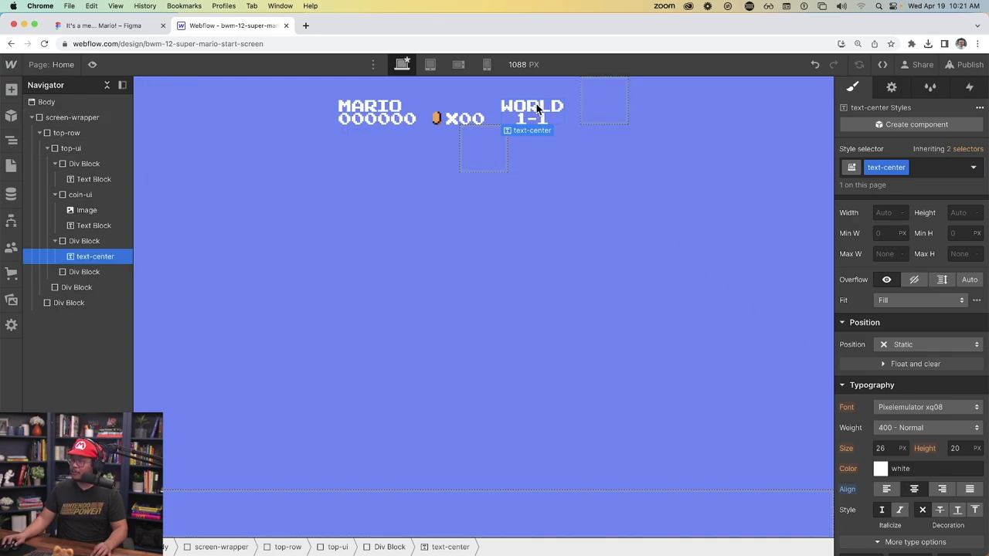
pyautogui.click(594, 98)
pyautogui.press('super+v')
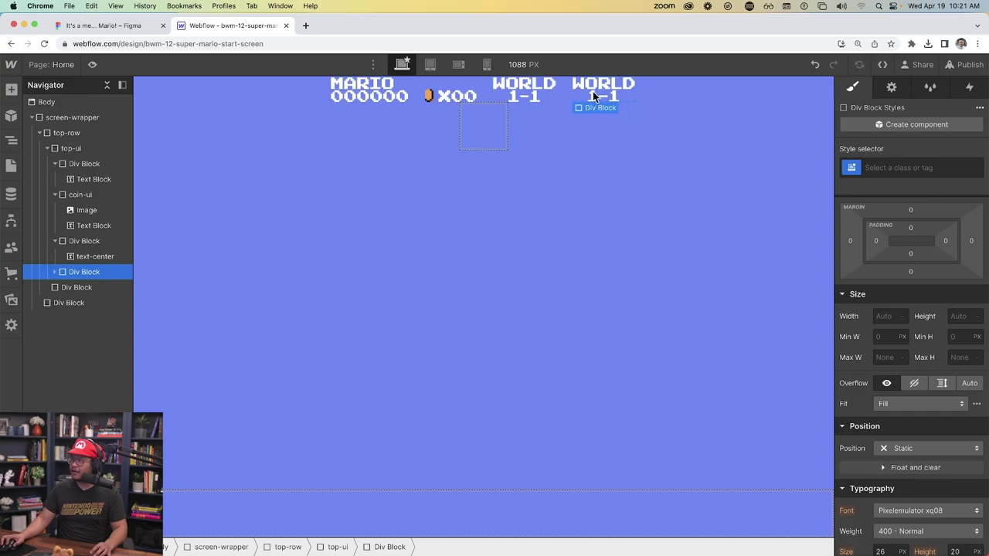
# - Edit the pasted label in the fourth HUD box to read TIME, removing the second line
pyautogui.click(592, 91)
pyautogui.doubleClick(593, 91)
pyautogui.write('TIME')
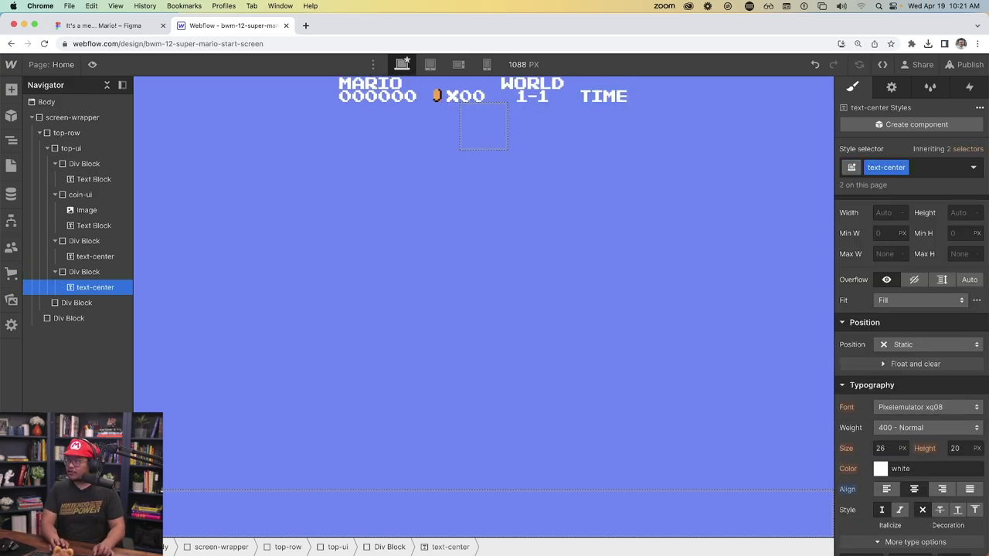
pyautogui.hotkey('shift', 'Return')
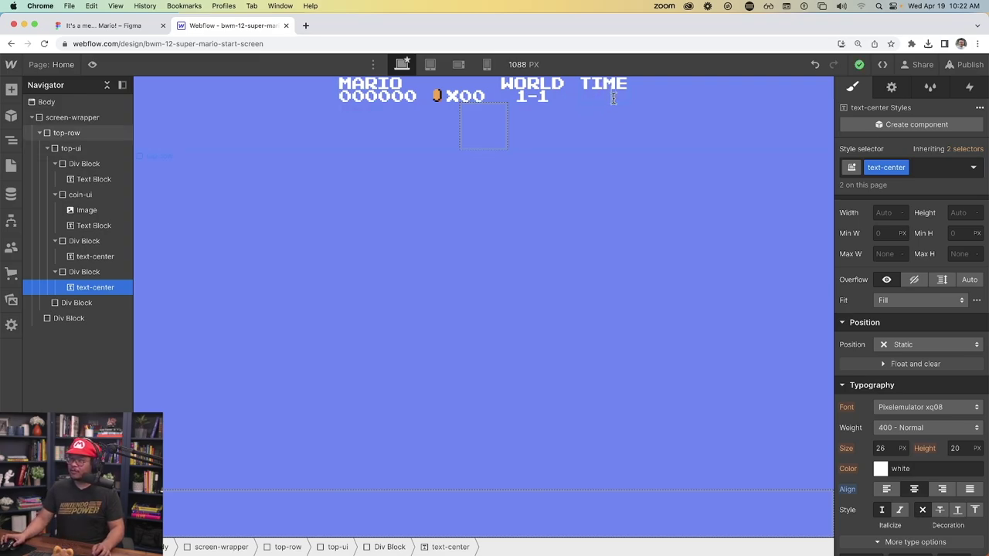
pyautogui.moveTo(613, 98); pyautogui.dragTo(583, 94)
pyautogui.press('Escape')
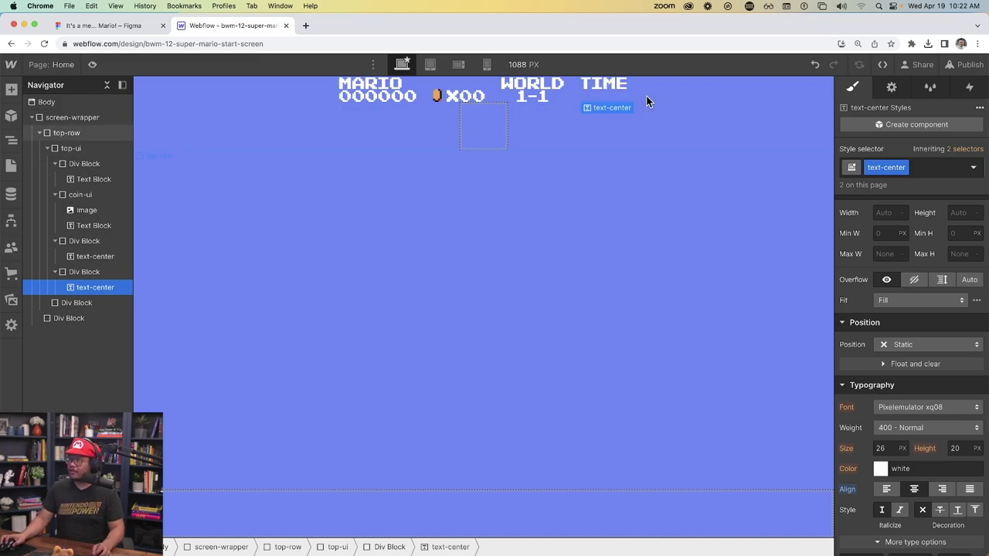
pyautogui.click(646, 96)
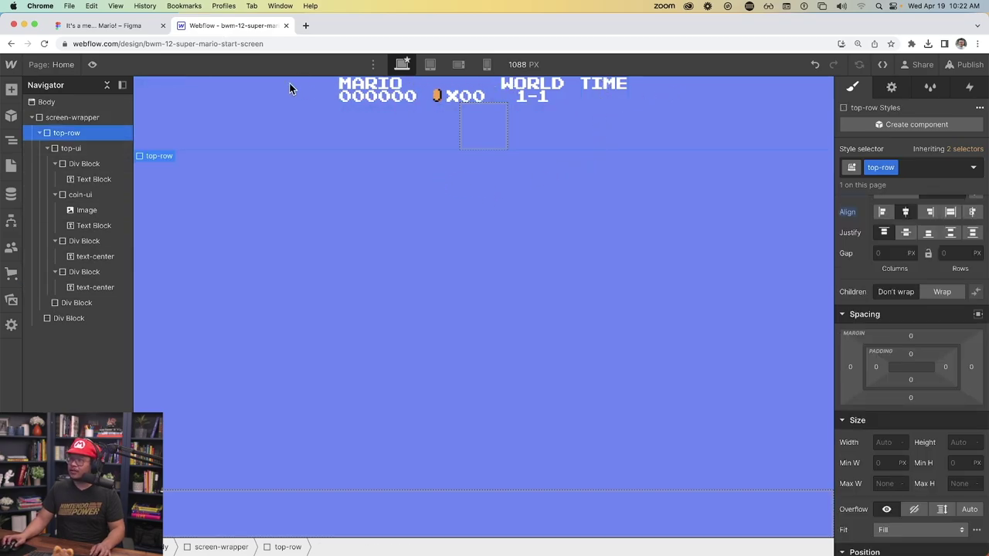
# - Set top-row's top padding to 42 px and inspect the title logo frame in Figma
pyautogui.moveTo(911, 354); pyautogui.dragTo(913, 384)
pyautogui.click(912, 355)
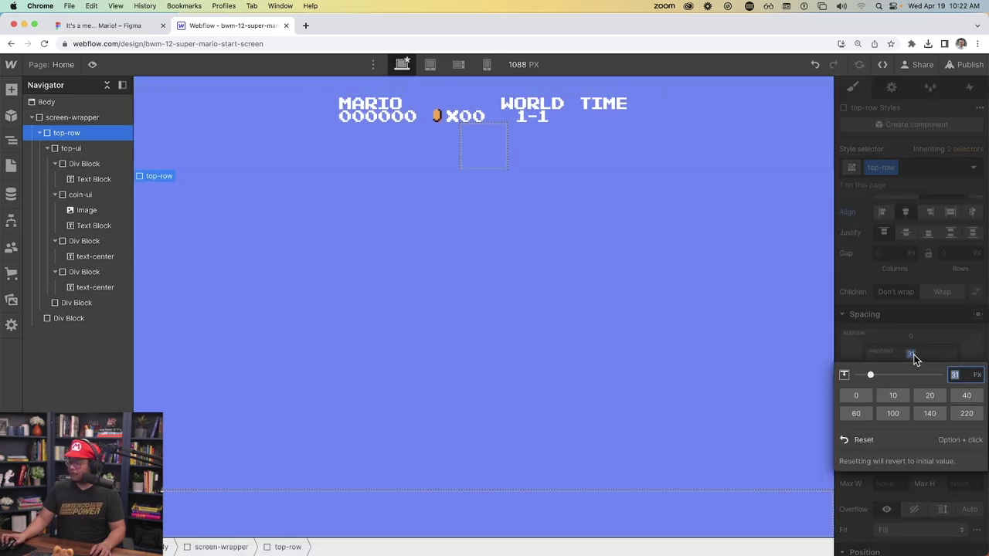
pyautogui.press('Escape')
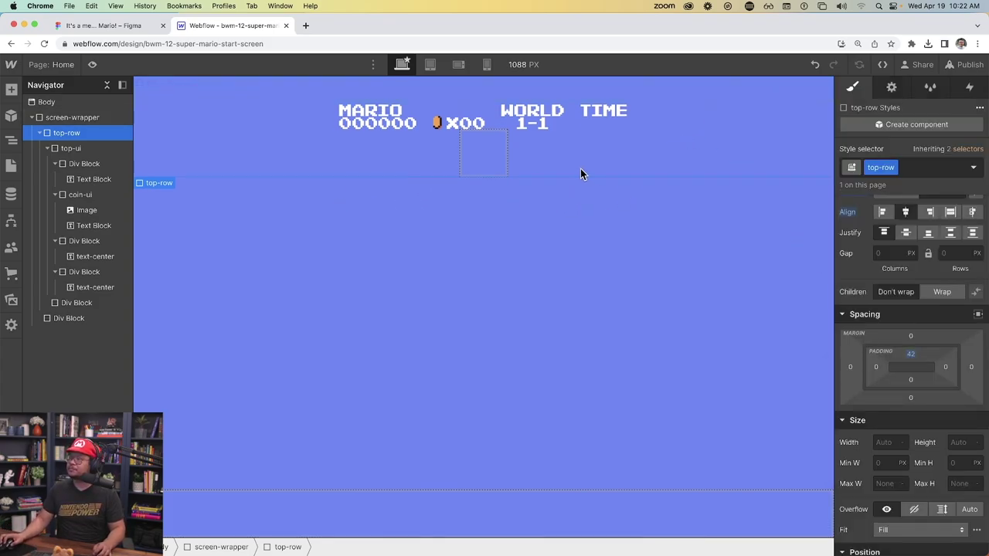
pyautogui.click(116, 25)
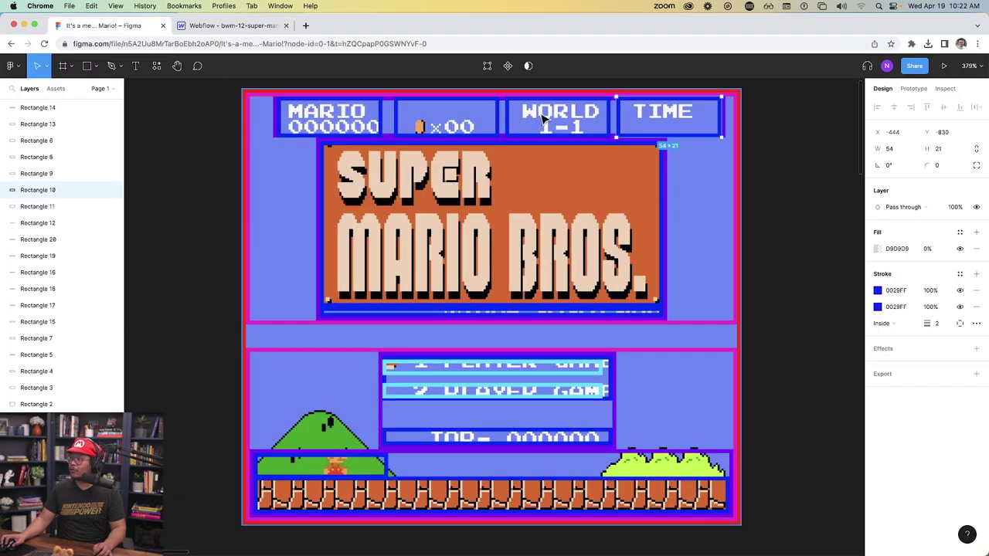
pyautogui.click(321, 150)
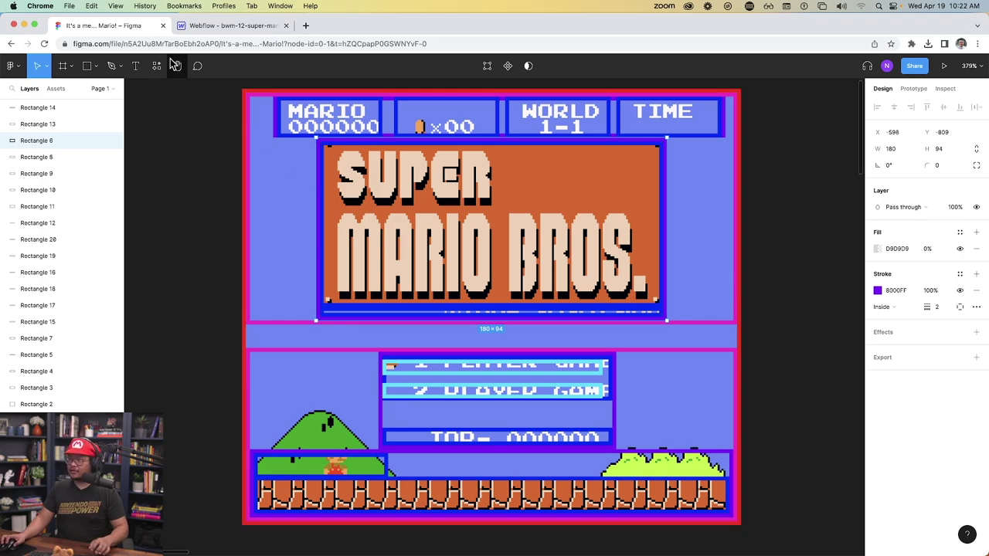
pyautogui.click(209, 29)
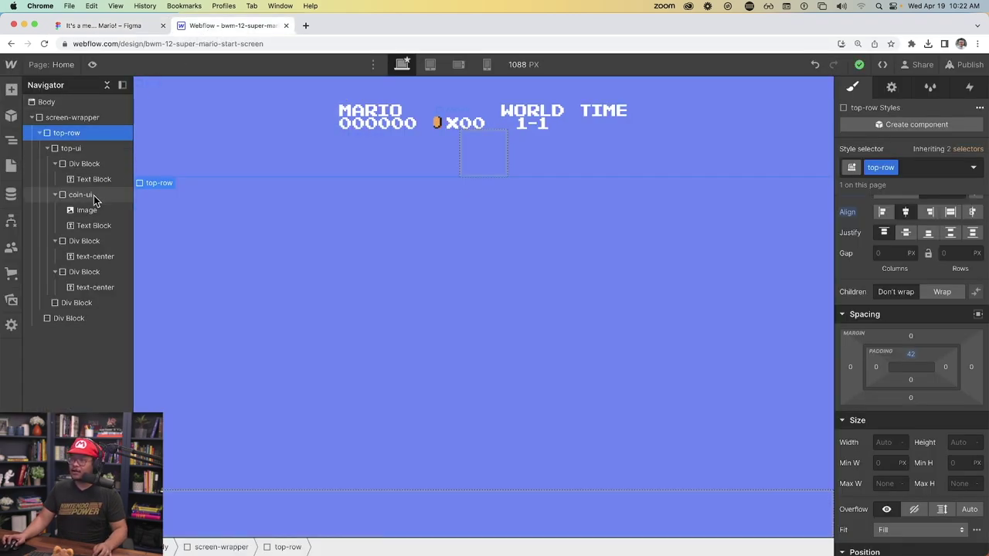
# - Add two inner Div Blocks to the empty title container
pyautogui.click(480, 150)
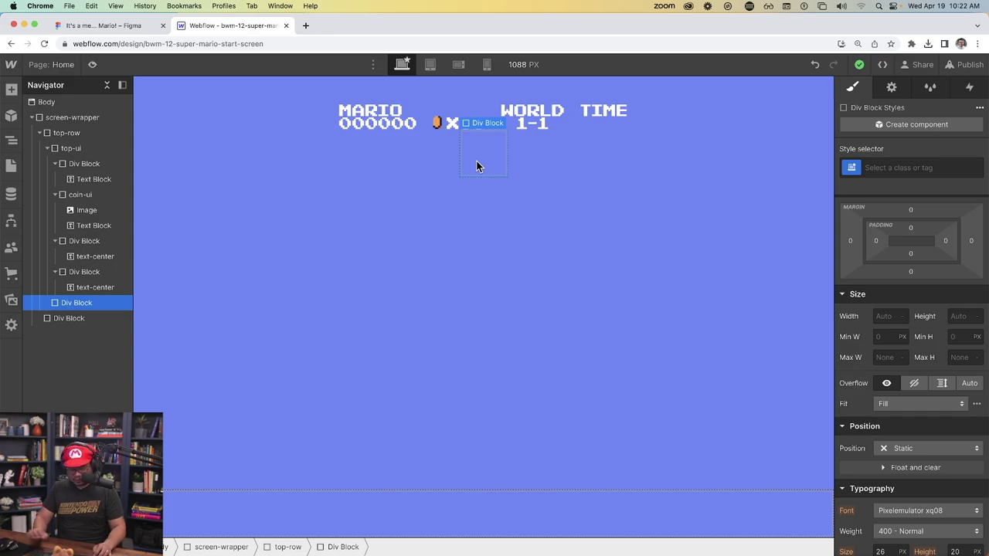
pyautogui.press('super+e')
pyautogui.write('div')
pyautogui.press('Return')
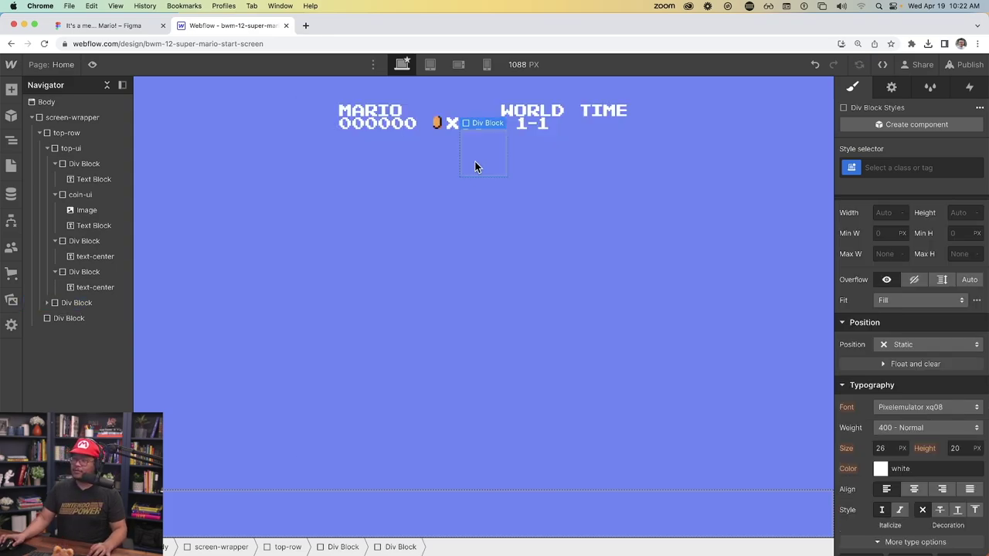
pyautogui.click(45, 305)
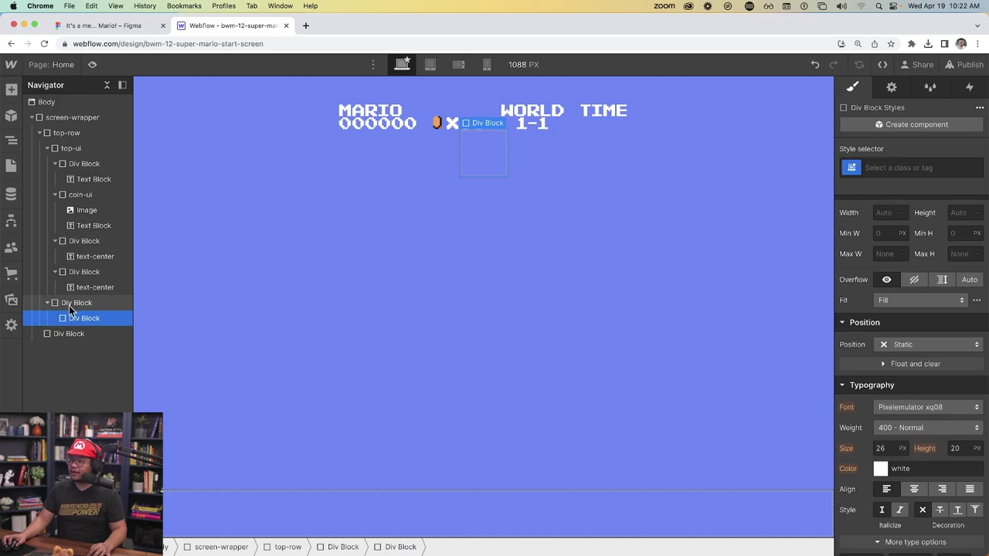
pyautogui.press('super+d')
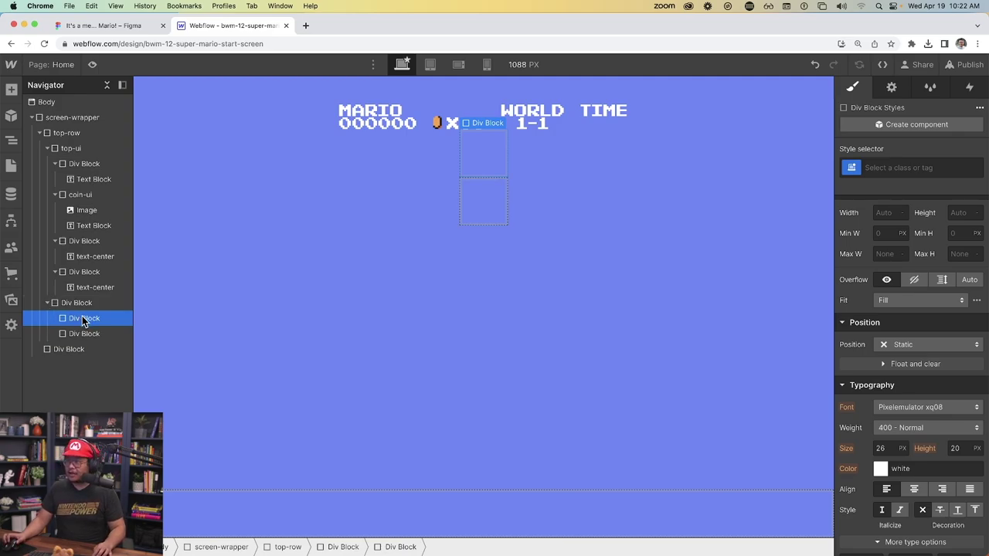
# - Place the title.png logo image into the upper inner div
pyautogui.click(488, 203)
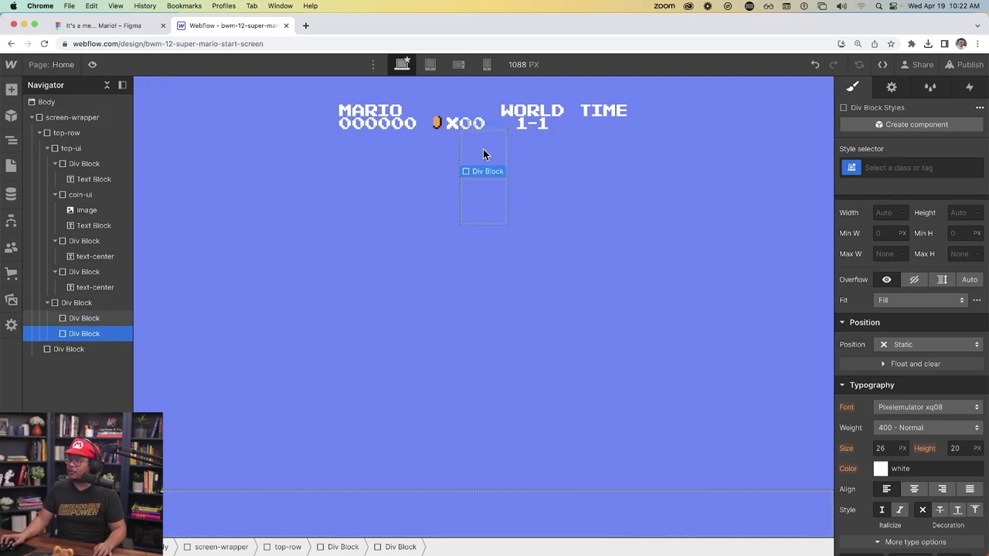
pyautogui.click(482, 149)
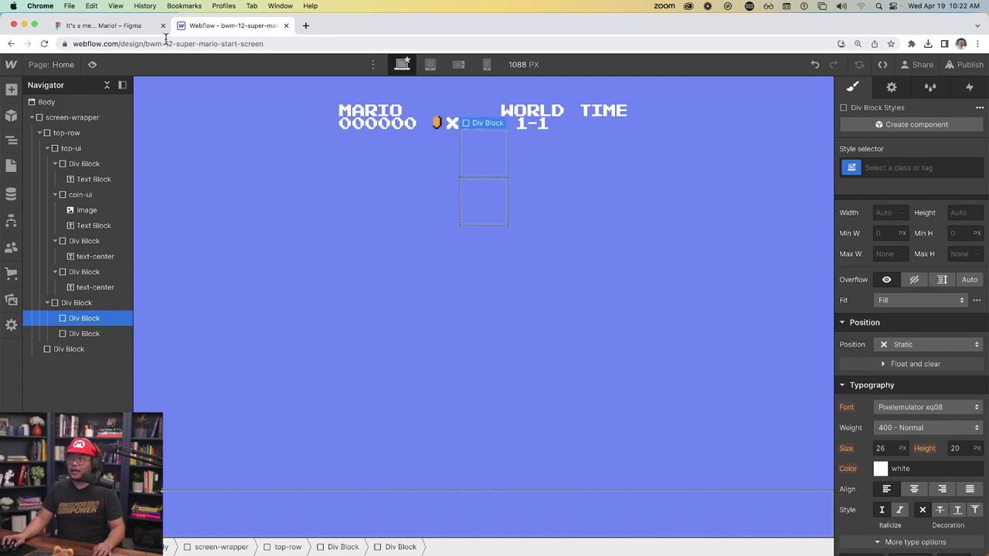
pyautogui.click(101, 26)
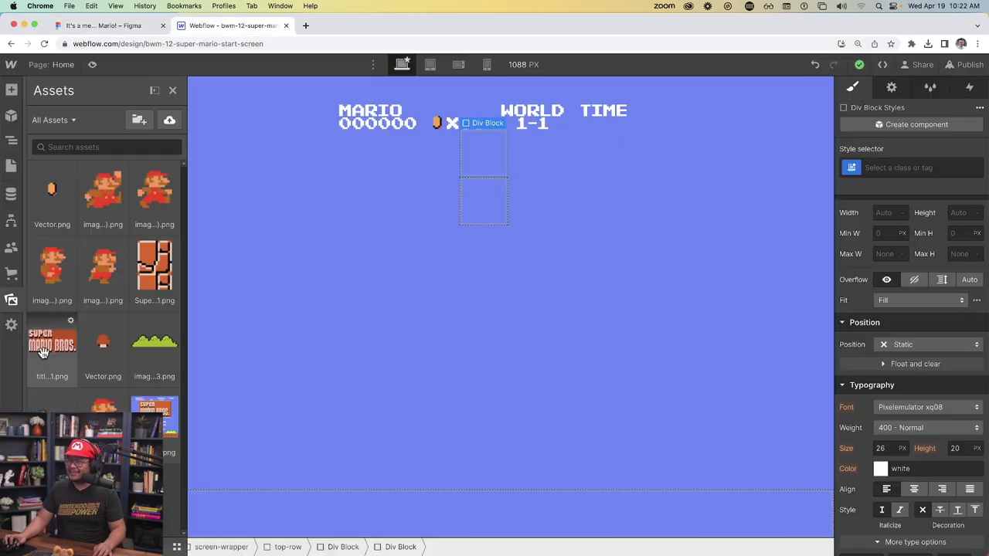
pyautogui.moveTo(42, 351); pyautogui.dragTo(477, 149)
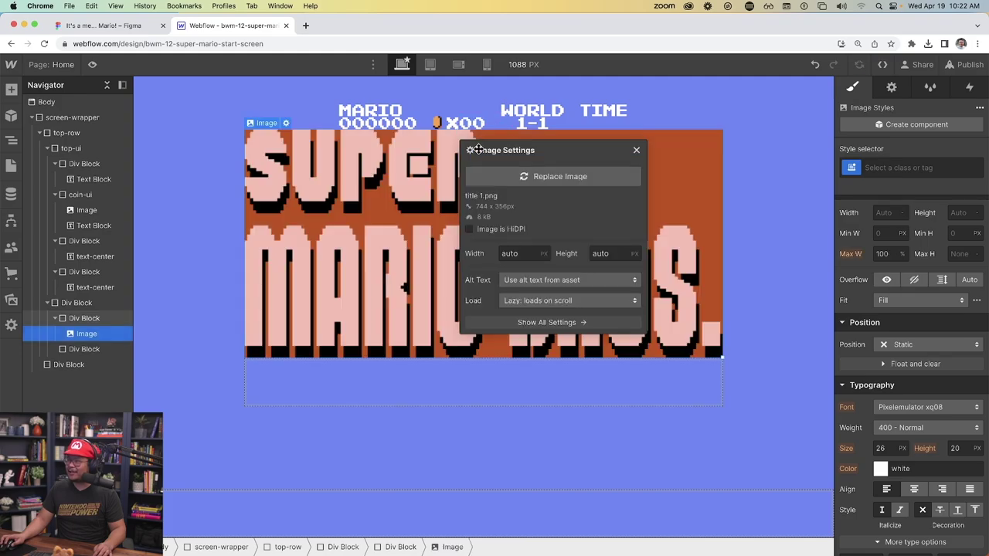
pyautogui.click(636, 151)
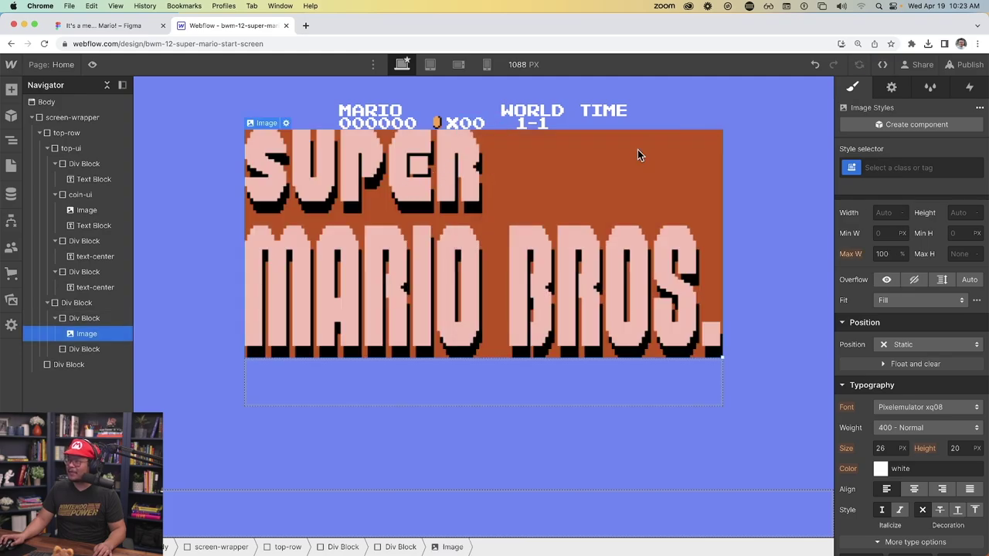
# - Add a text block reading '1985 NINTENDO' in the lower inner div
pyautogui.click(86, 350)
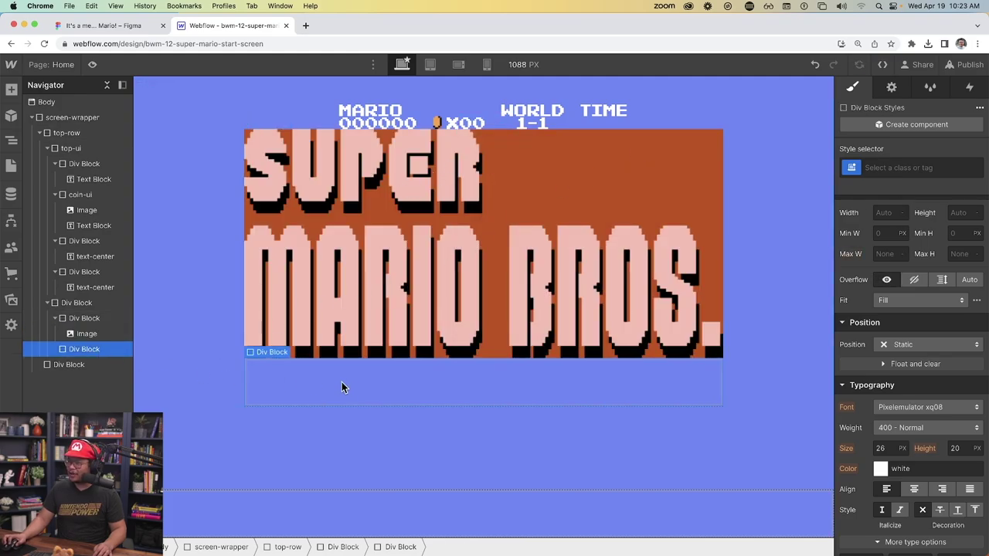
pyautogui.press('super+k')
pyautogui.write('text')
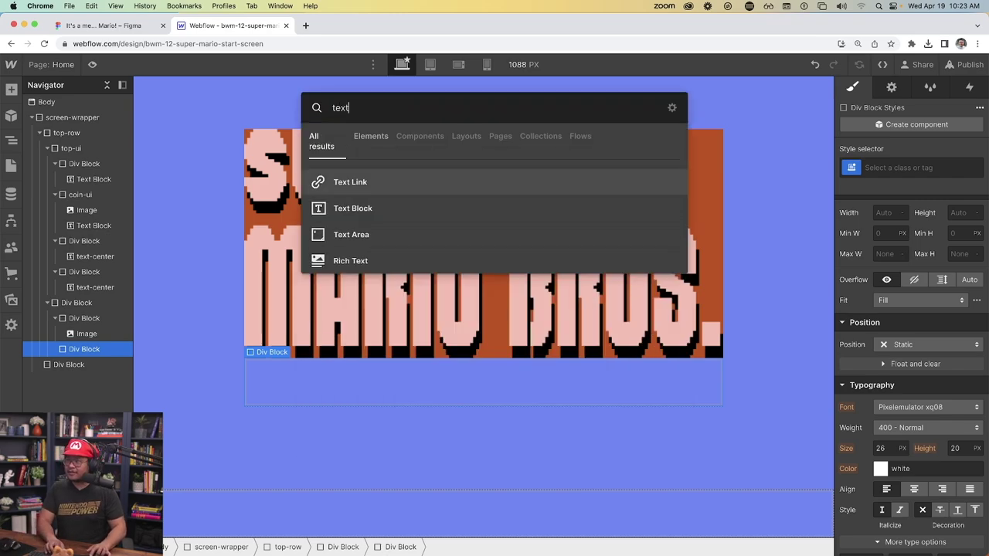
pyautogui.press('Return')
pyautogui.press('Return')
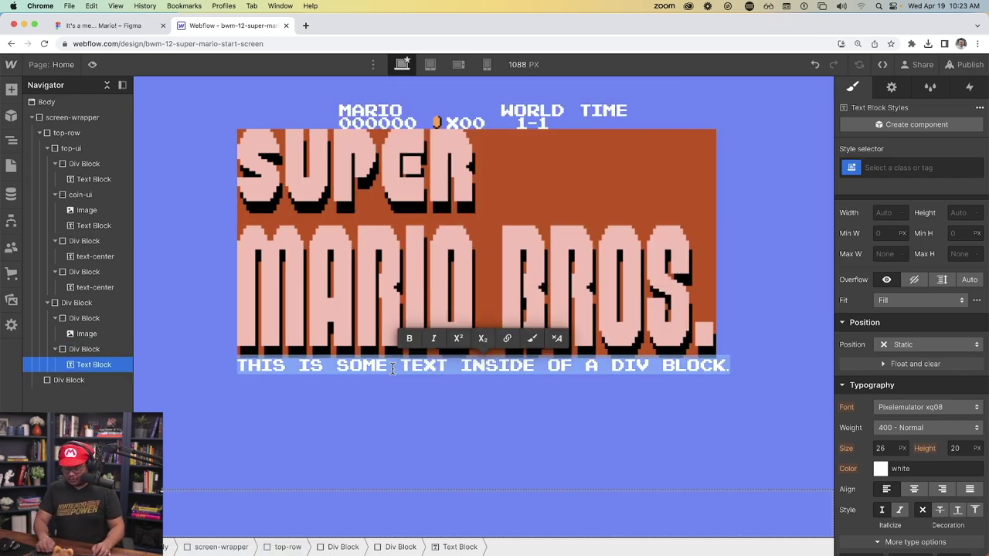
pyautogui.write('1985 ')
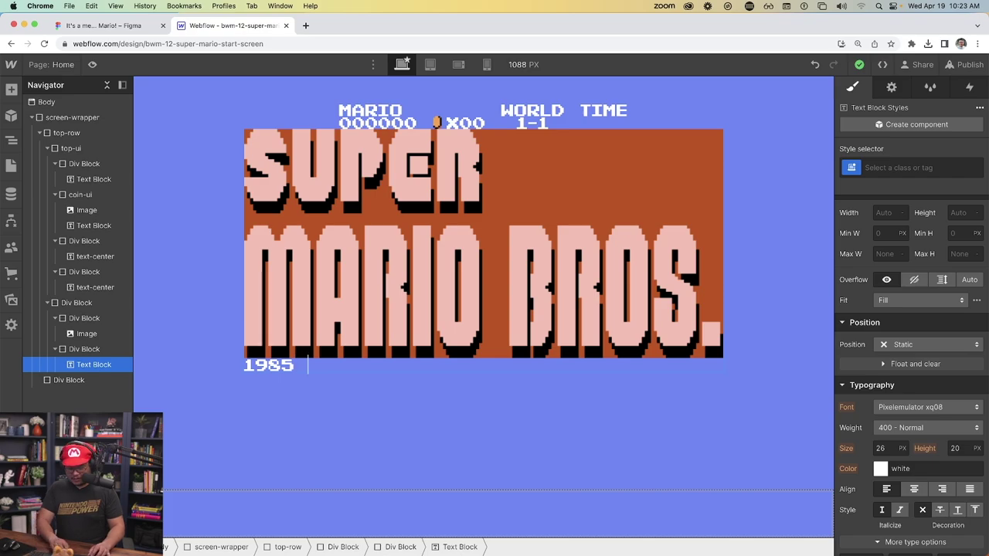
pyautogui.write('NINTENDO')
pyautogui.hotkey('ctrl', 'shift', 'Tab')
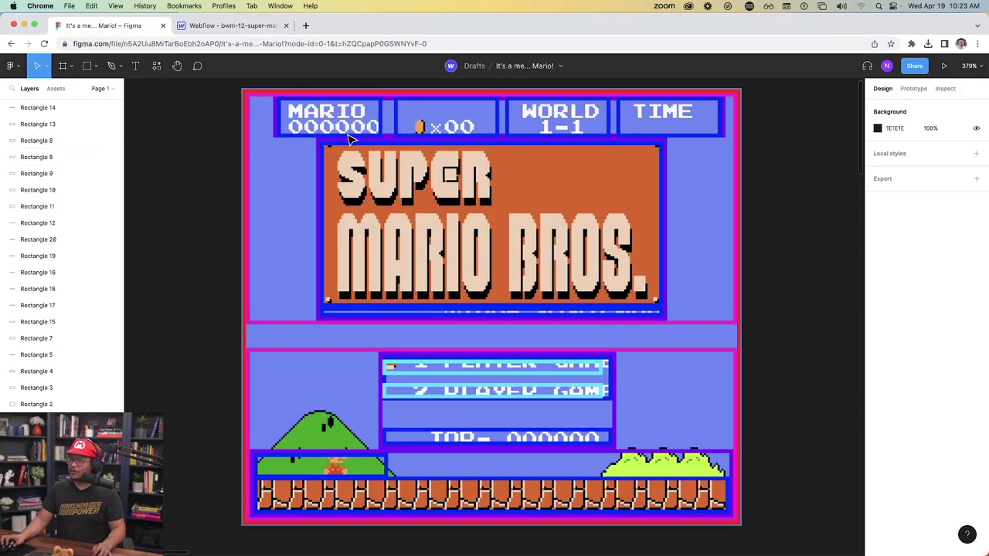
pyautogui.click(211, 28)
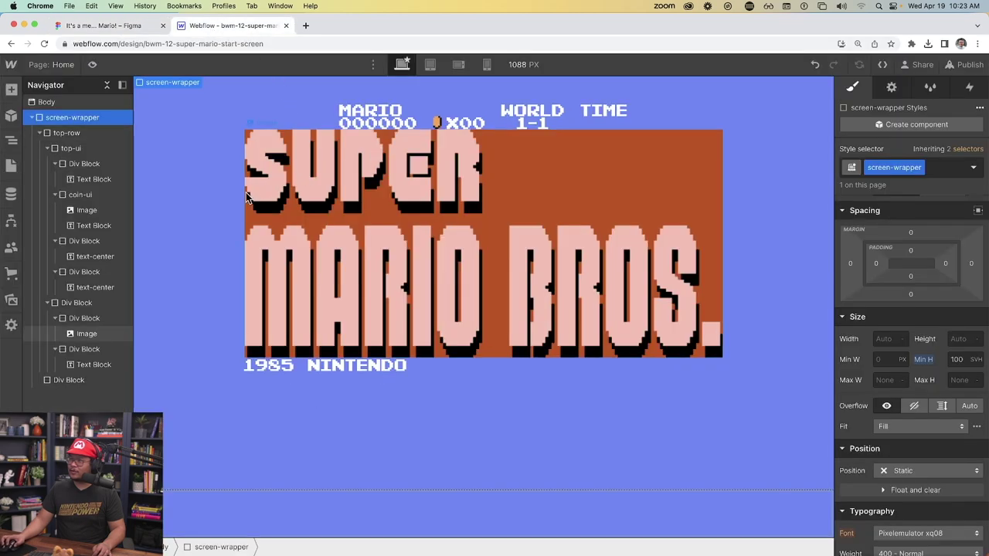
# - Collapse the top-ui and Div Block layers so top-row shows just its two children
pyautogui.click(86, 134)
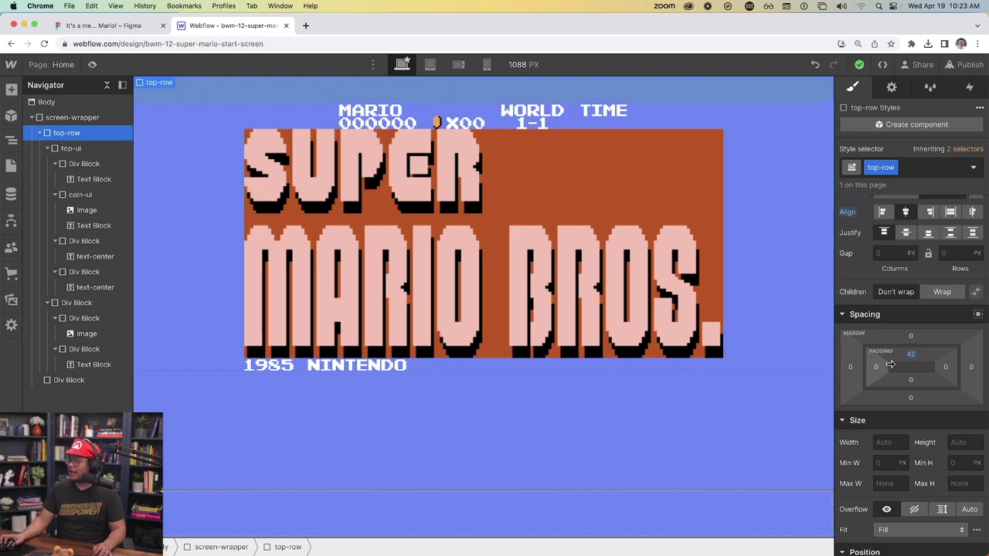
pyautogui.scroll(3, 919, 298)
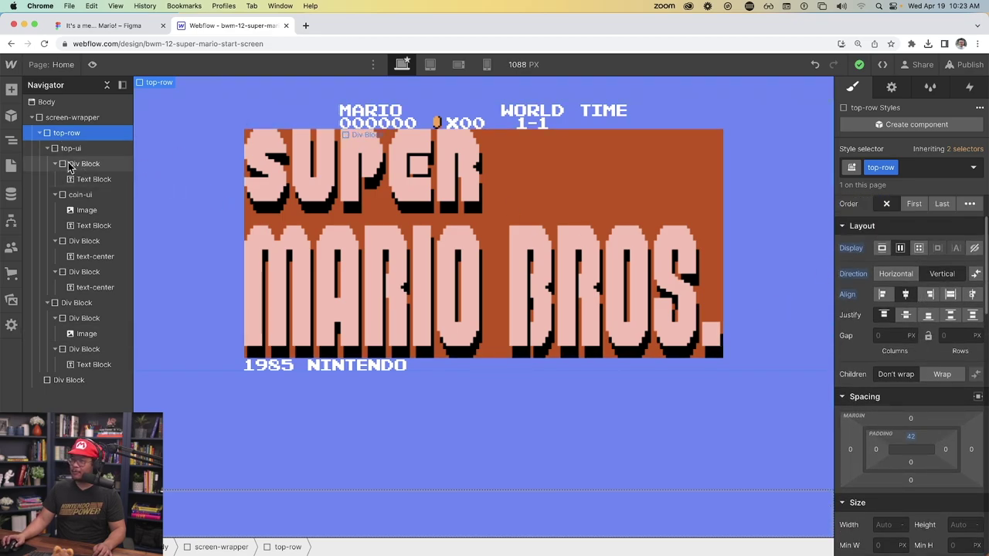
pyautogui.click(47, 148)
pyautogui.click(48, 163)
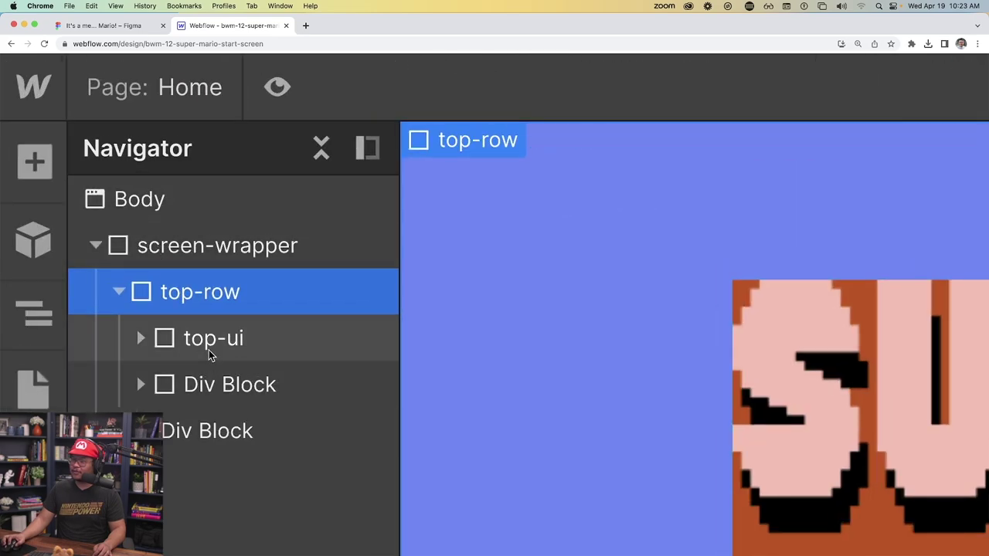
pyautogui.click(208, 354)
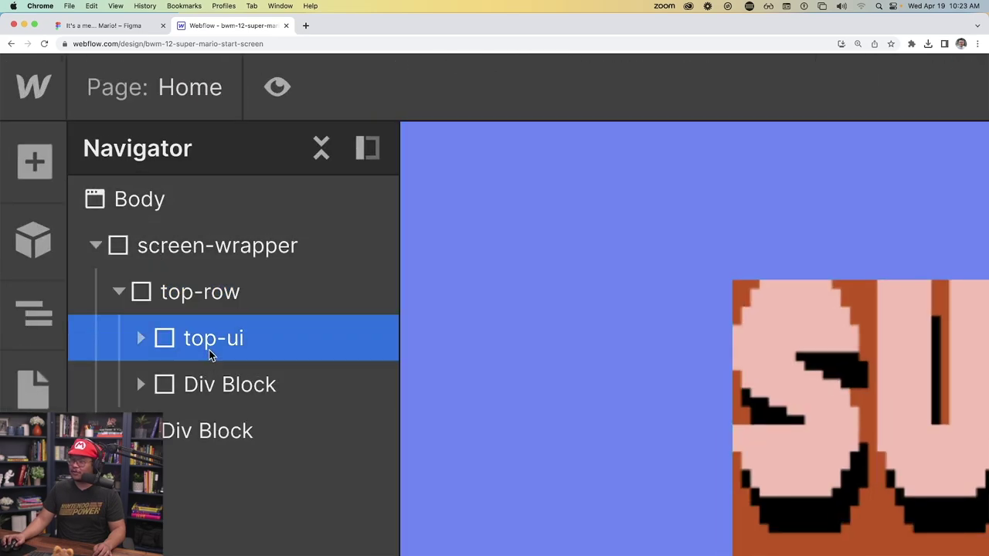
pyautogui.click(236, 384)
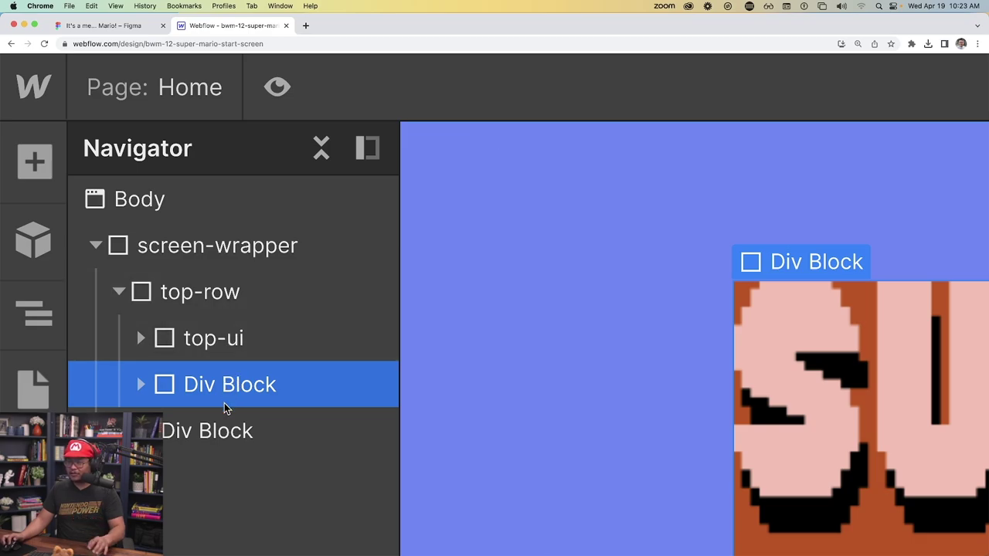
pyautogui.click(222, 306)
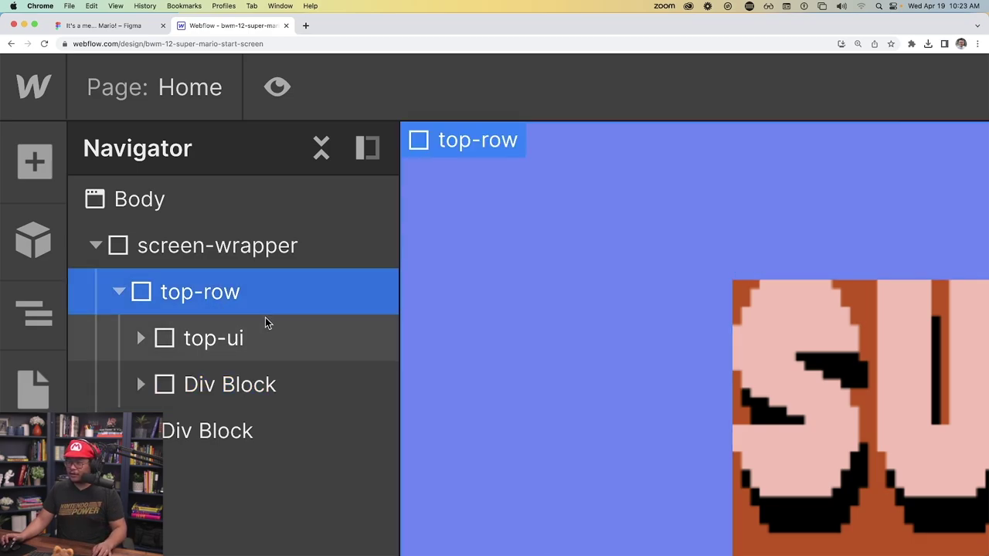
# - Give top-row a 20px row gap
pyautogui.press('super+0')
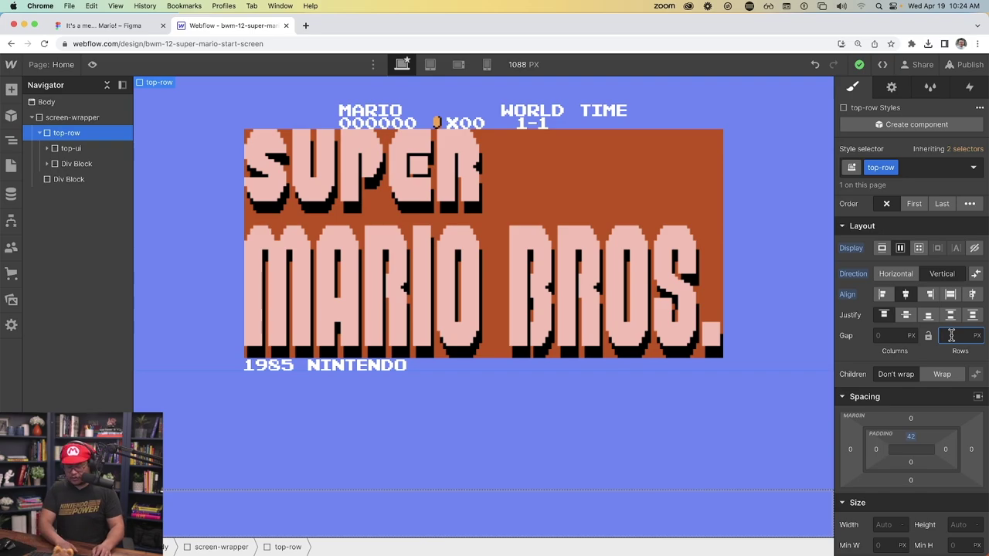
pyautogui.press('Return')
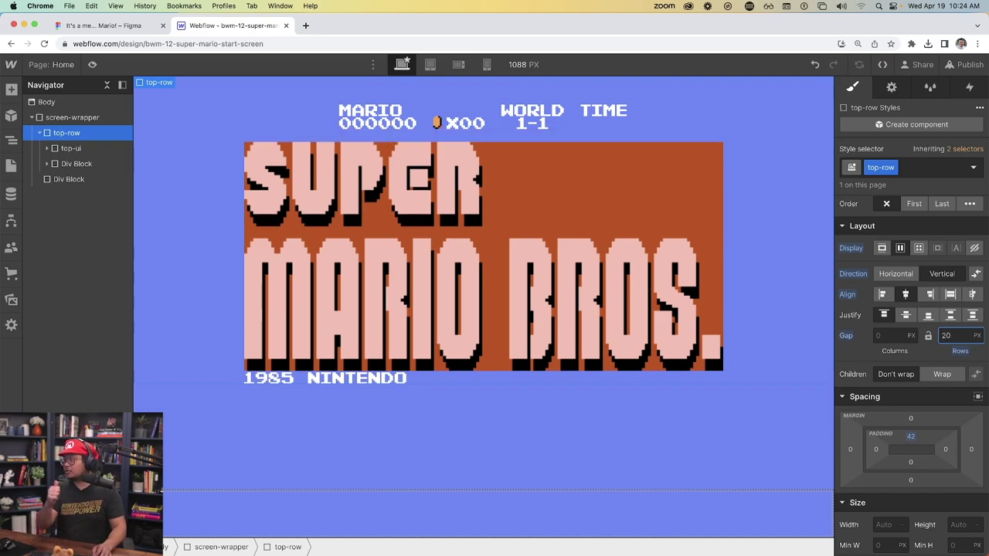
pyautogui.click(661, 223)
pyautogui.click(402, 380)
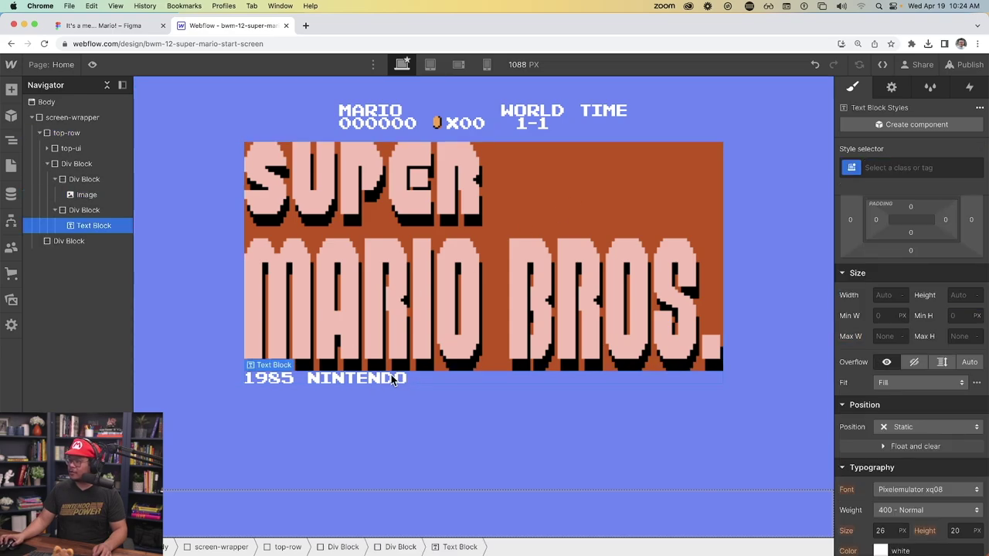
pyautogui.press('Up')
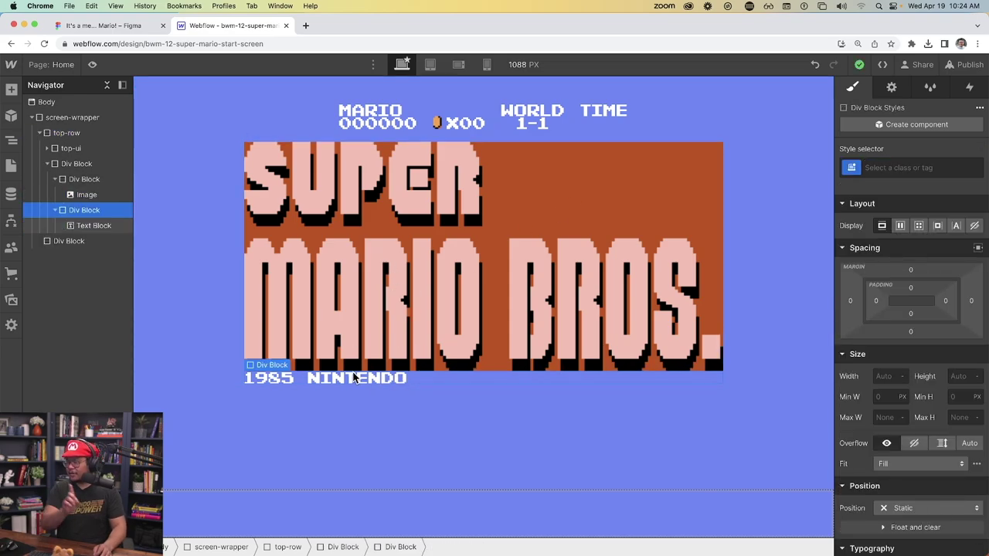
# - Give the 1985 NINTENDO caption a new text-right class and right-align it
pyautogui.click(354, 377)
pyautogui.press('super+Return')
pyautogui.write('text-right')
pyautogui.press('Return')
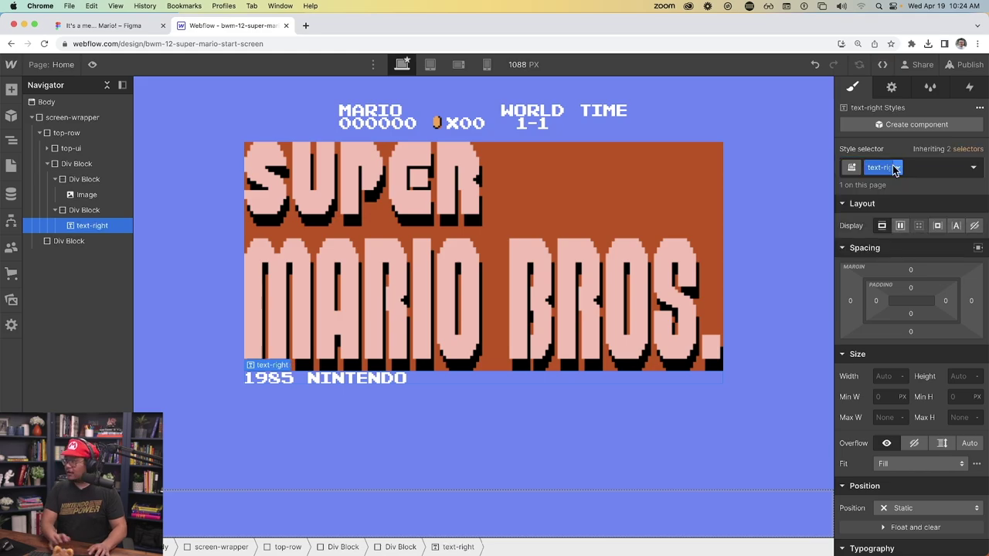
pyautogui.scroll(-5, 951, 408)
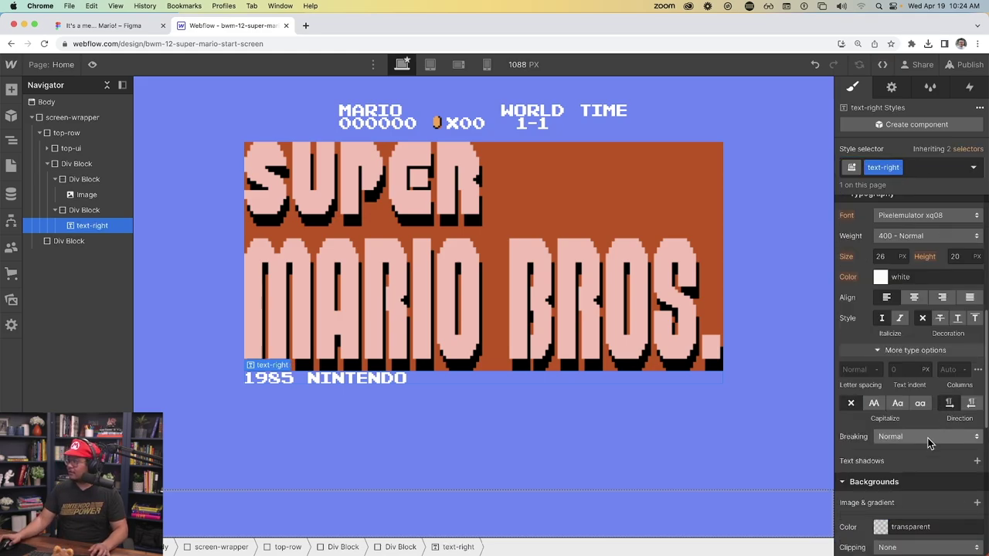
pyautogui.click(936, 300)
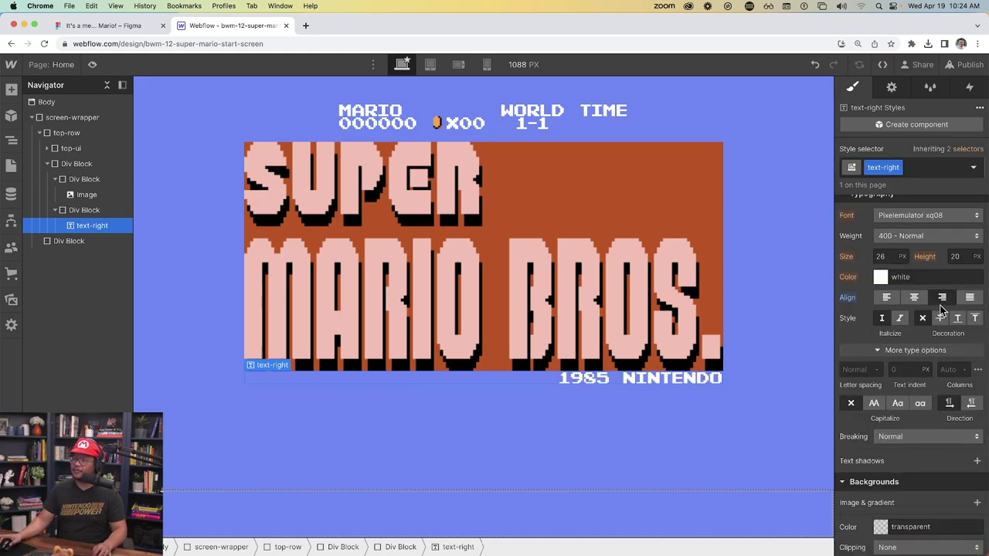
pyautogui.scroll(1, 933, 325)
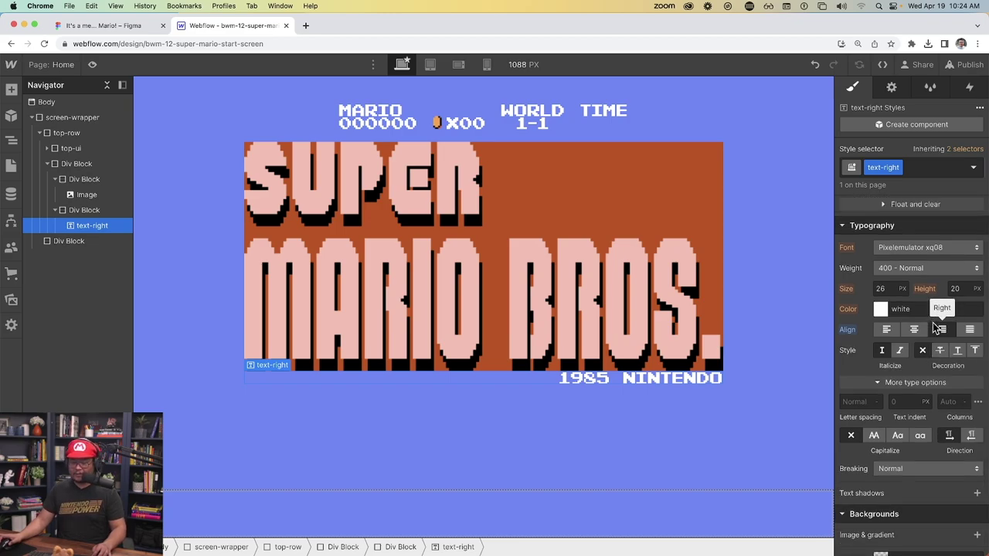
pyautogui.click(665, 201)
# - Change top-ui's column gap from 24px to 9vw and preview a narrower page width
pyautogui.click(464, 115)
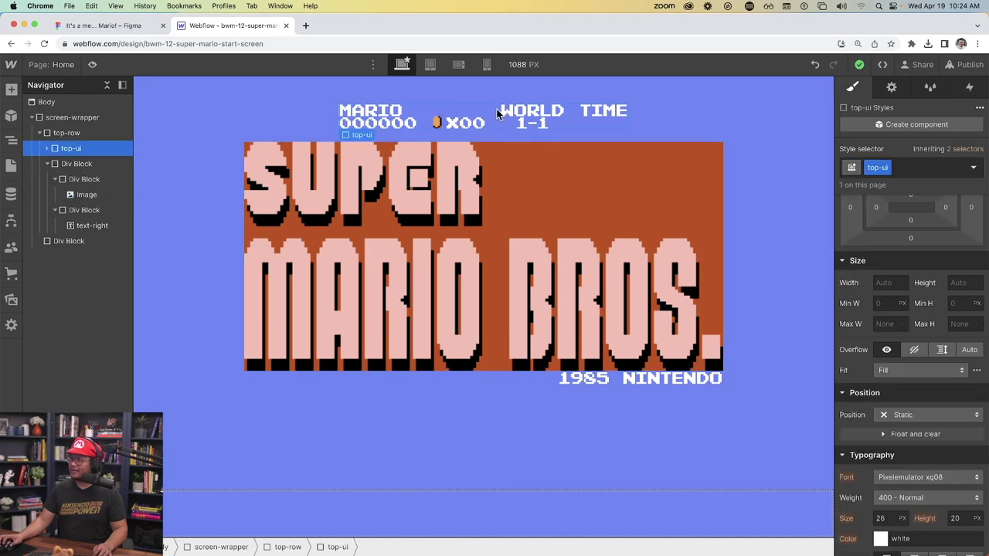
pyautogui.scroll(5, 846, 328)
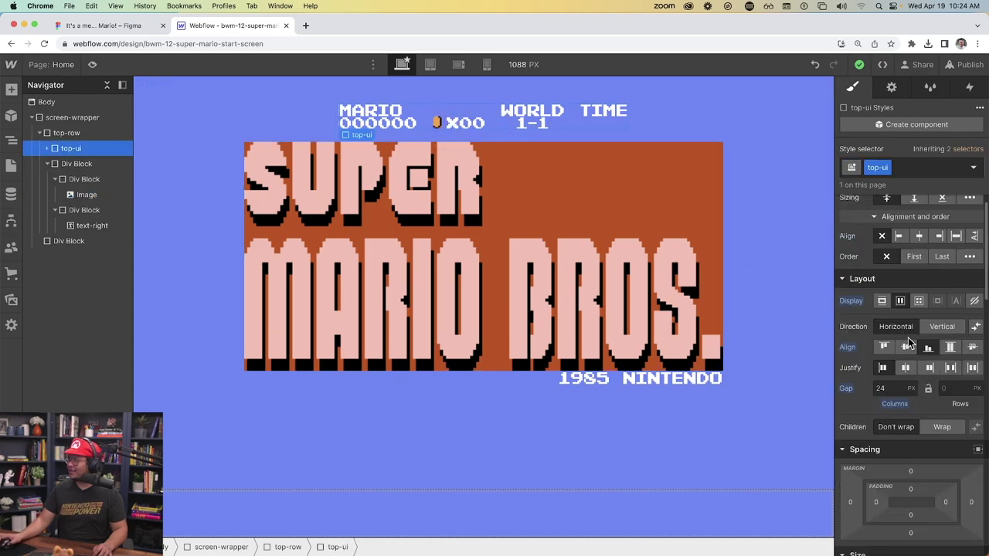
pyautogui.click(910, 394)
pyautogui.write('10vw')
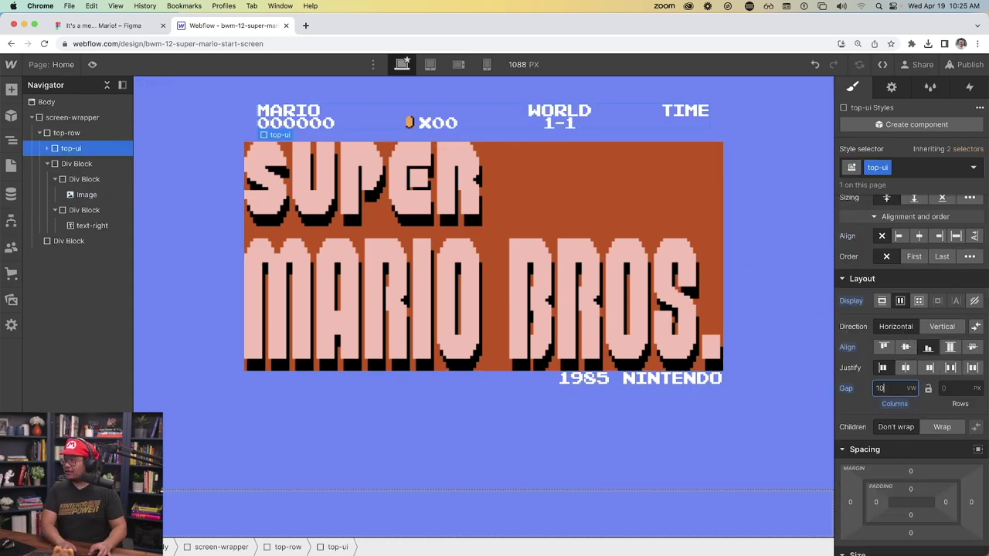
pyautogui.press('BackSpace')
pyautogui.press('BackSpace')
pyautogui.write('8')
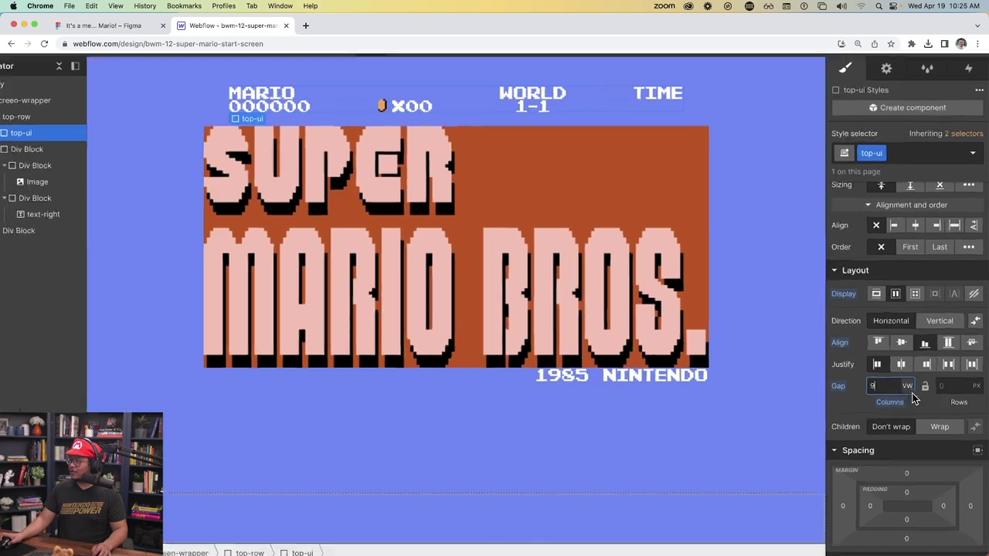
pyautogui.press('Up')
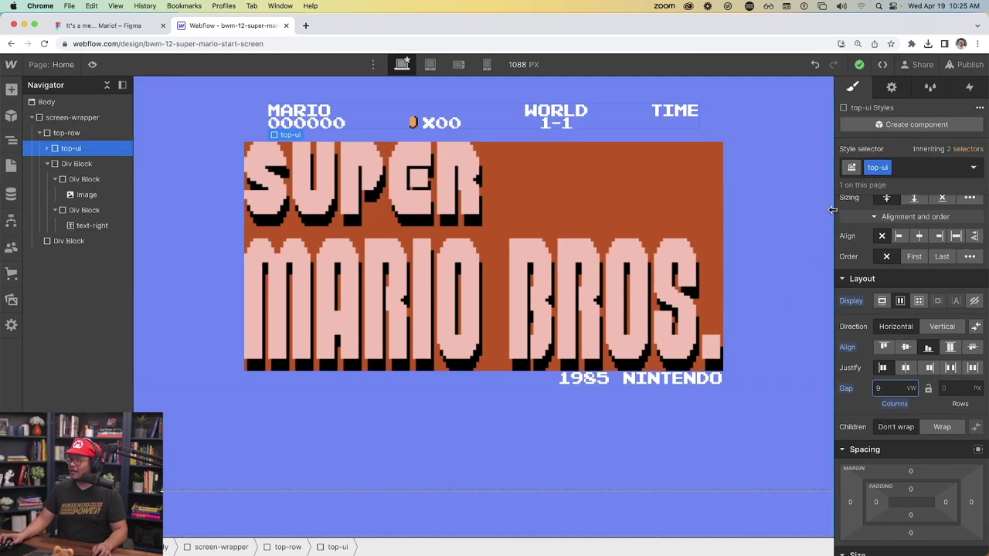
pyautogui.moveTo(833, 145); pyautogui.dragTo(831, 166)
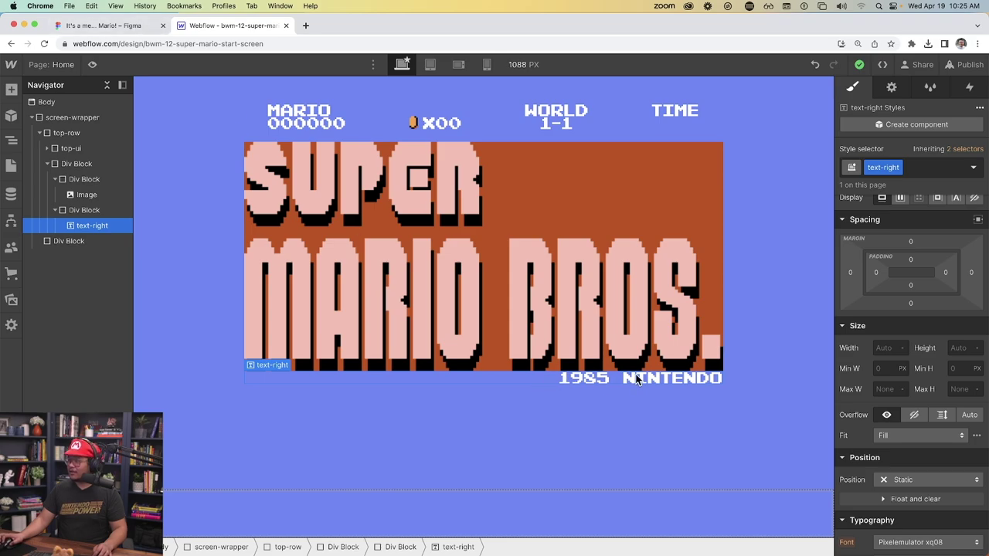
# - Add a text-brown combo class to the caption with the brown type colour
pyautogui.click(930, 167)
pyautogui.write('text-brown')
pyautogui.press('Return')
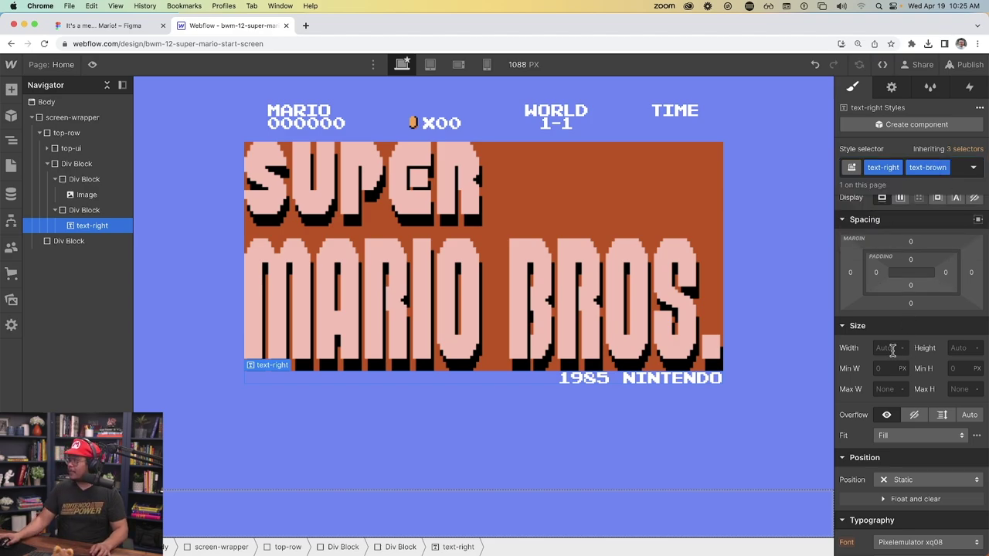
pyautogui.scroll(-3, 893, 351)
pyautogui.click(880, 468)
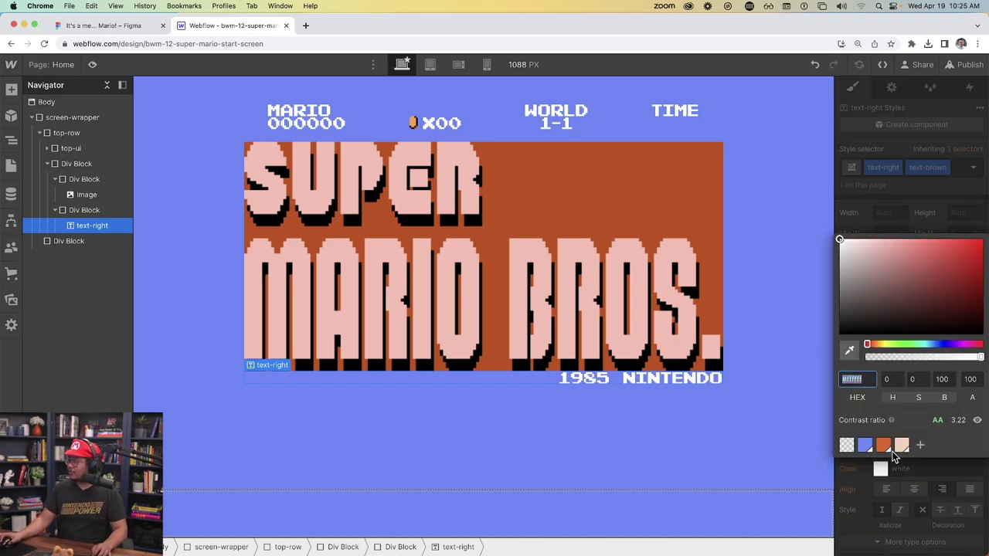
pyautogui.click(907, 446)
pyautogui.click(895, 175)
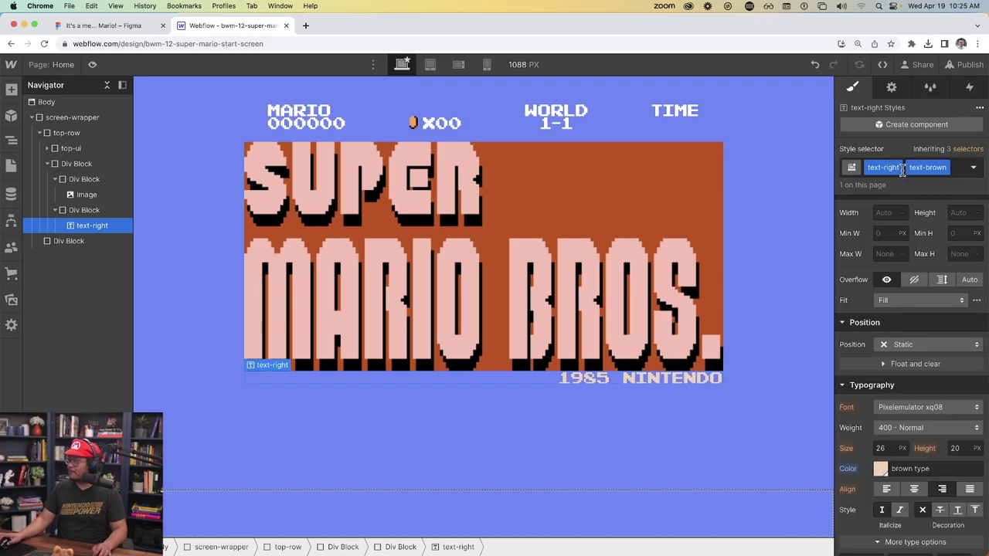
# - Compare the caption with the Figma design, then collapse top-row in the Navigator
pyautogui.click(125, 27)
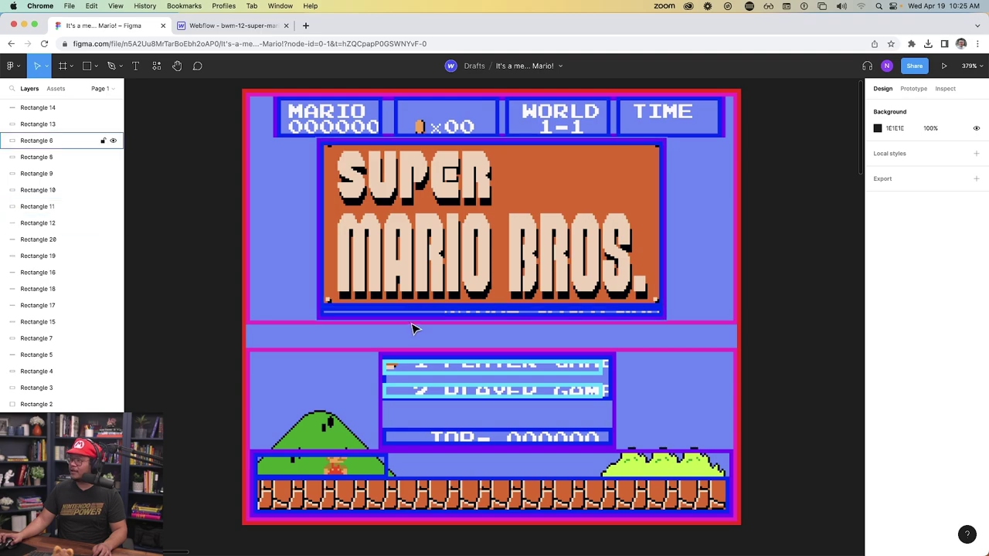
pyautogui.hotkey('ctrl', 'Tab')
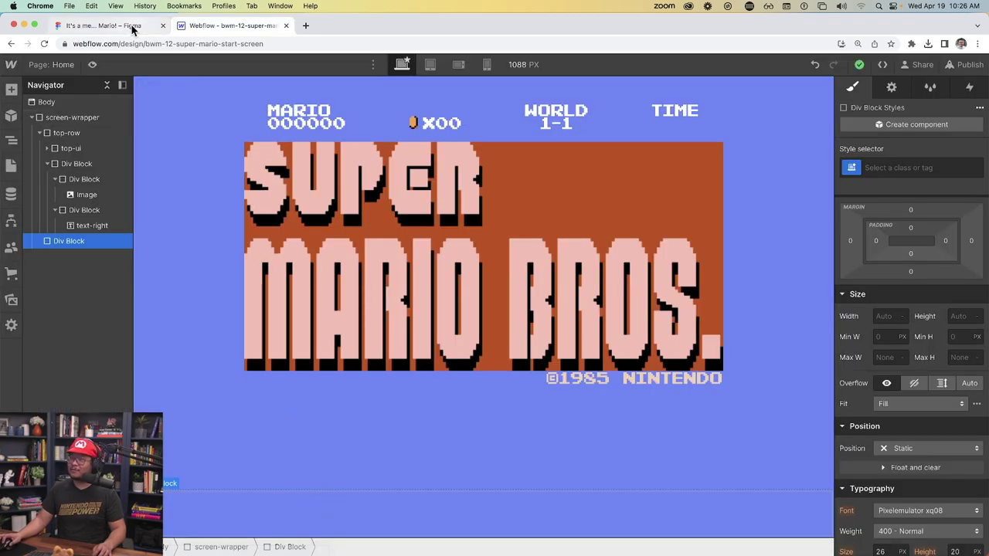
pyautogui.click(132, 30)
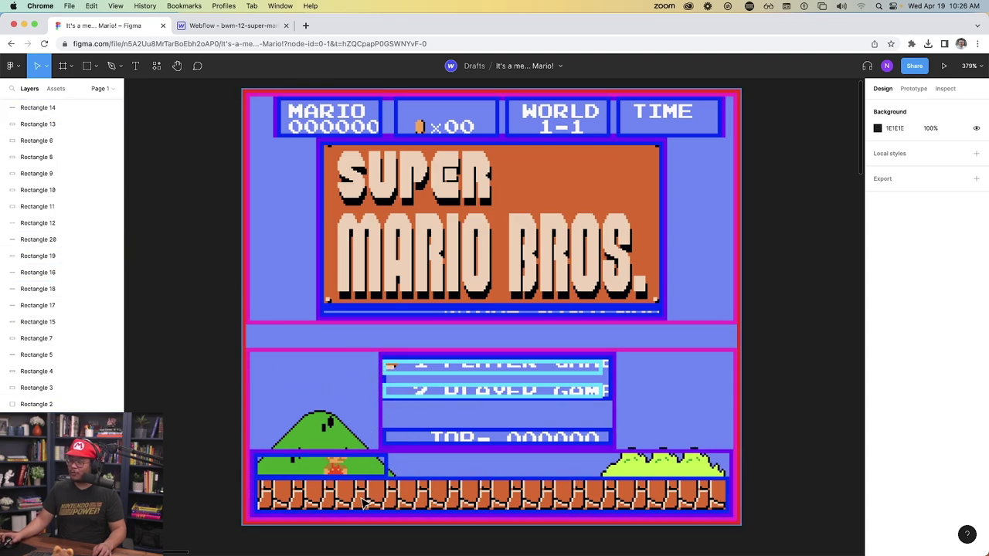
pyautogui.click(230, 26)
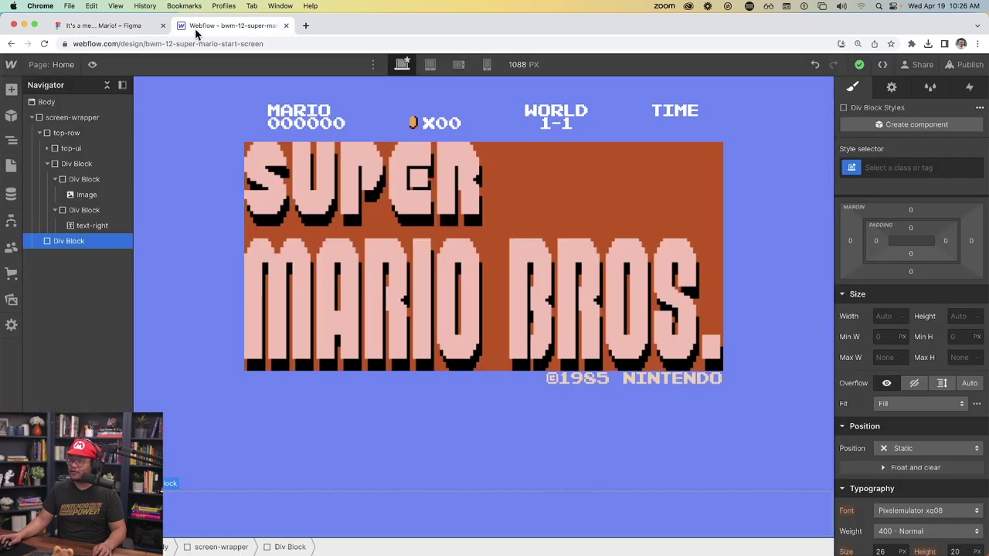
pyautogui.click(41, 136)
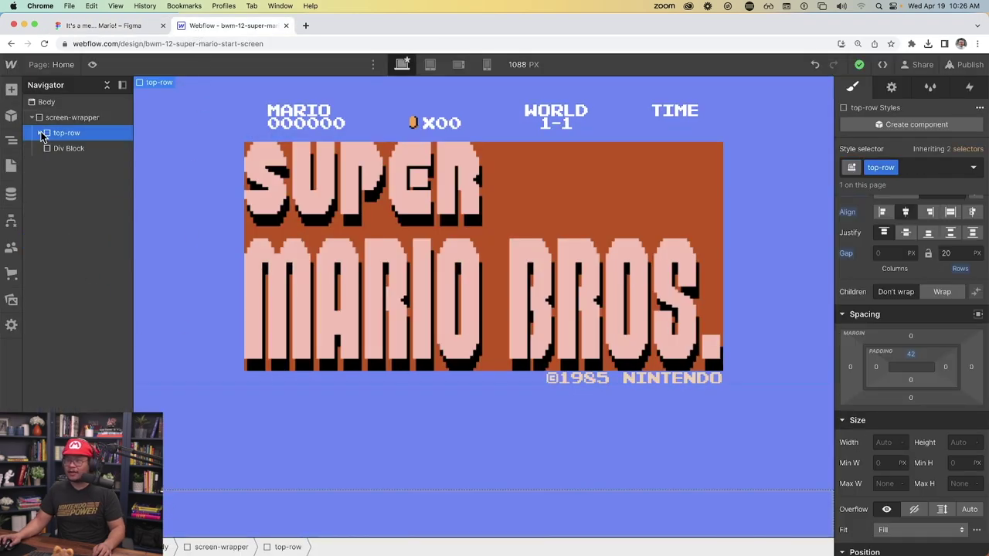
# - Insert two Div Blocks inside the second block under screen-wrapper
pyautogui.click(85, 149)
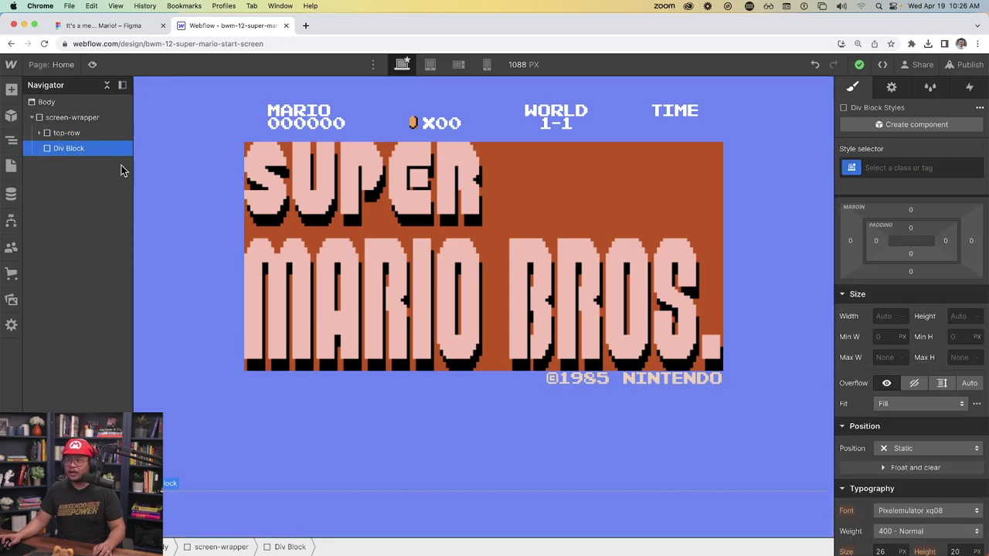
pyautogui.press('super+k')
pyautogui.write('div')
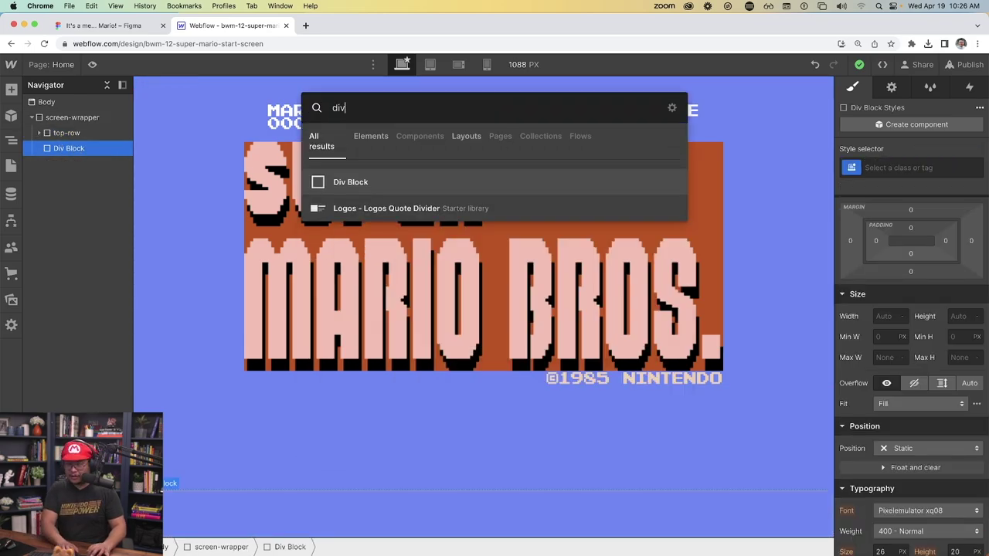
pyautogui.press('Return')
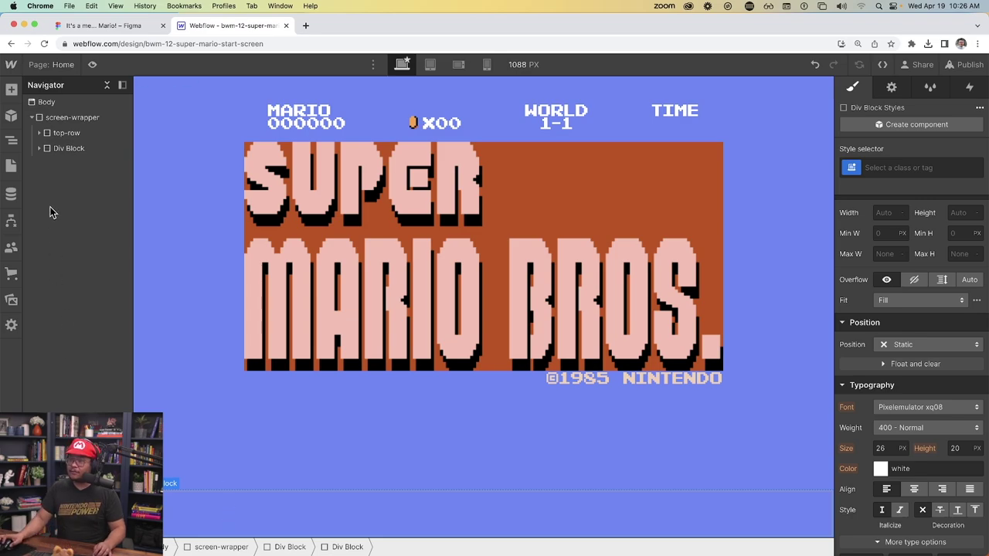
pyautogui.click(39, 149)
pyautogui.press('super+d')
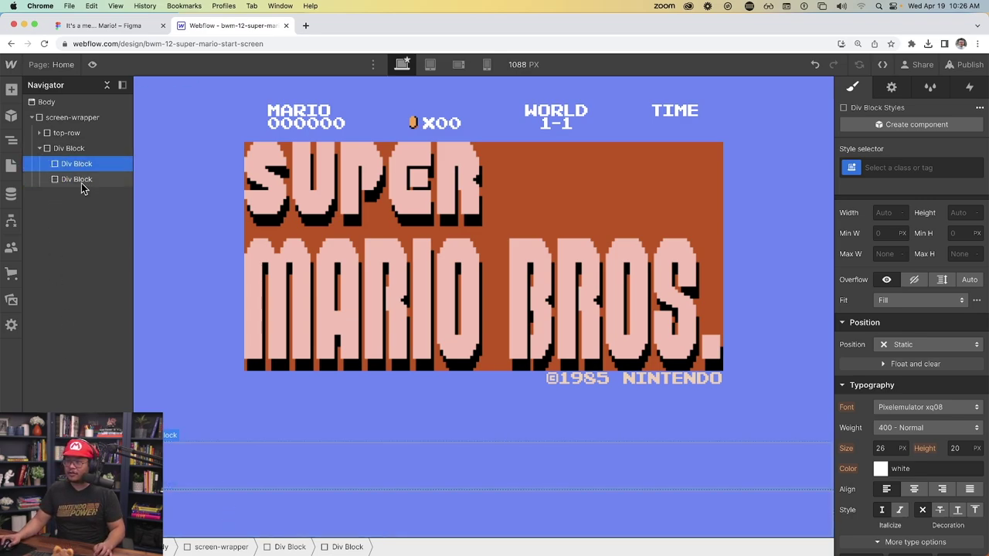
pyautogui.click(138, 29)
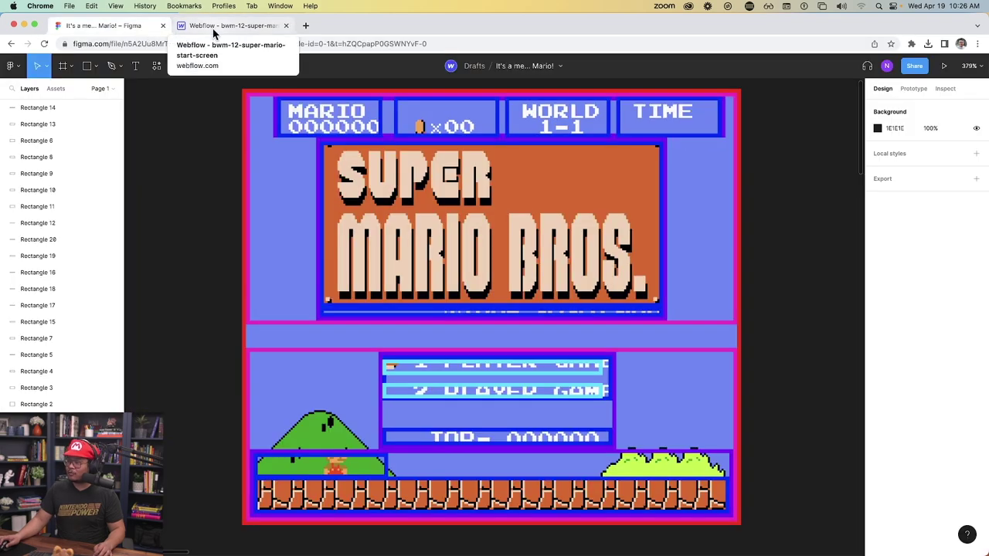
pyautogui.click(232, 26)
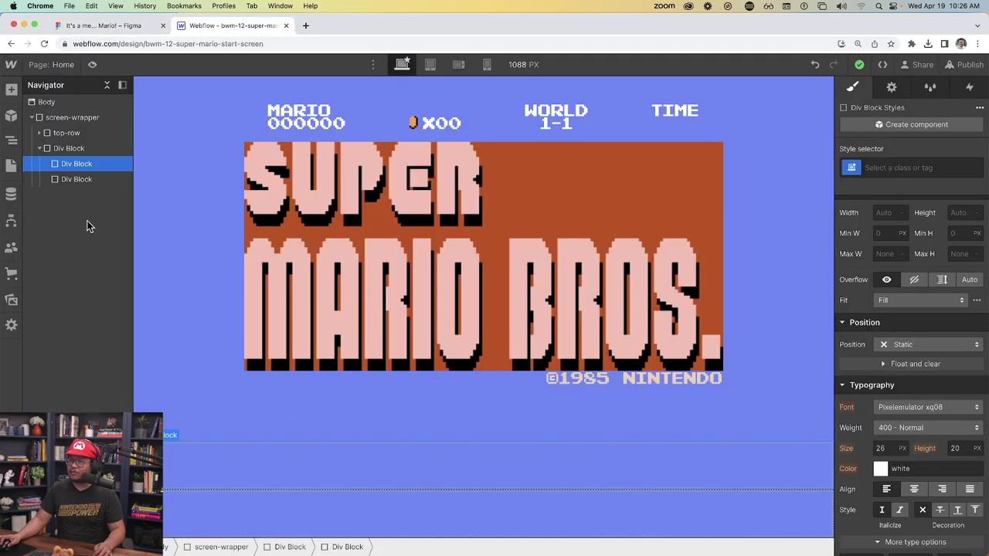
# - Class the parent bottom-row and make it a vertical flex container
pyautogui.click(58, 145)
pyautogui.click(912, 168)
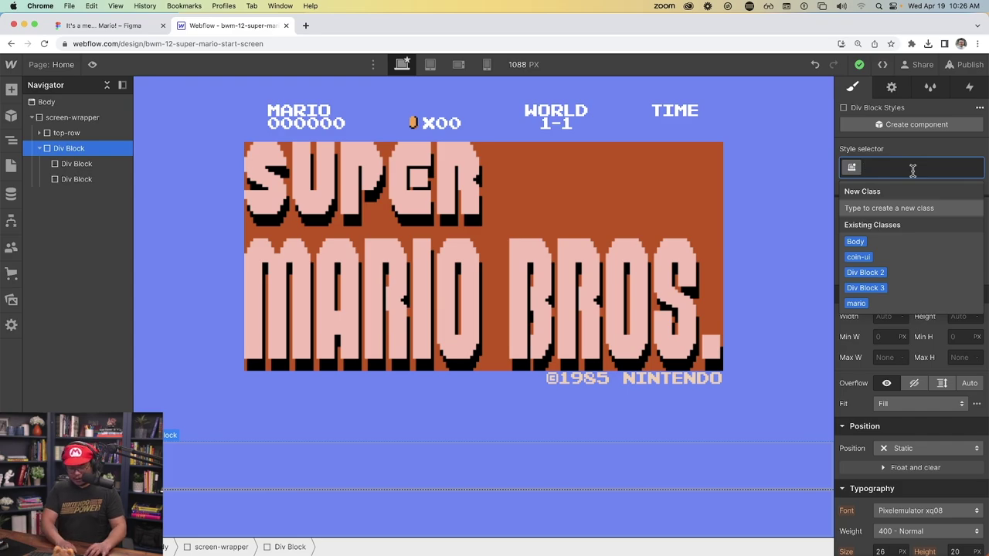
pyautogui.write('bottom-row')
pyautogui.press('Return')
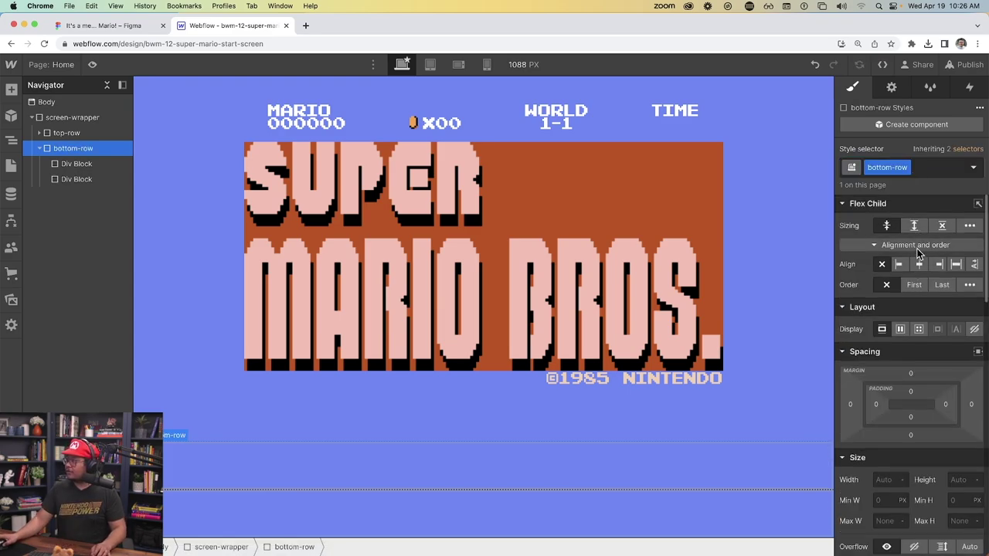
pyautogui.click(900, 329)
pyautogui.click(933, 354)
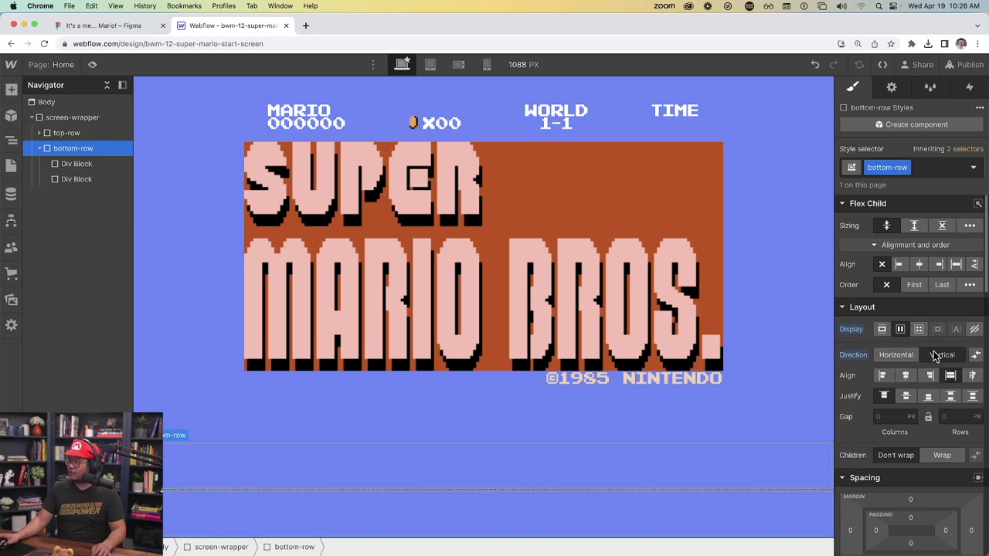
pyautogui.click(455, 454)
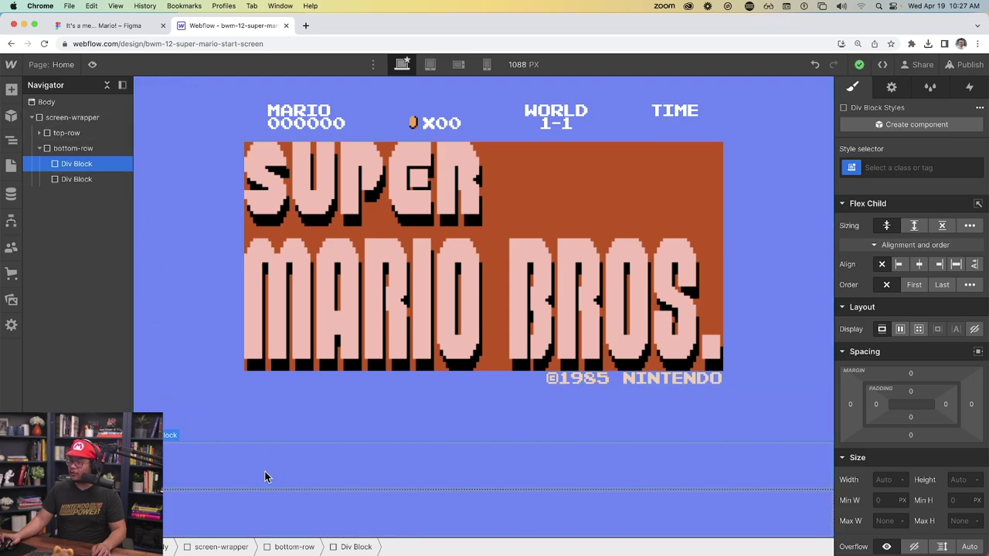
pyautogui.click(136, 30)
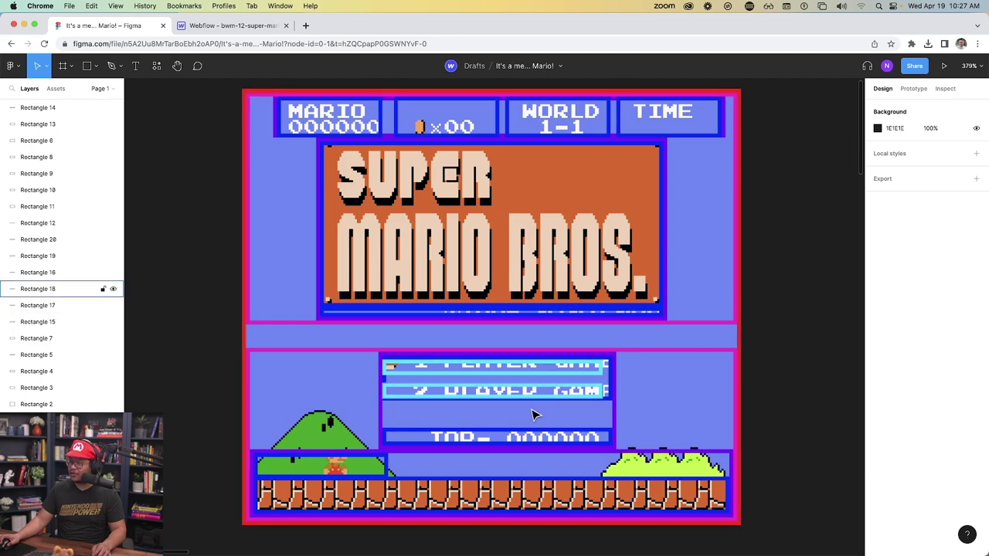
# - Give the first block in bottom-row the class player-select and center it
pyautogui.click(210, 28)
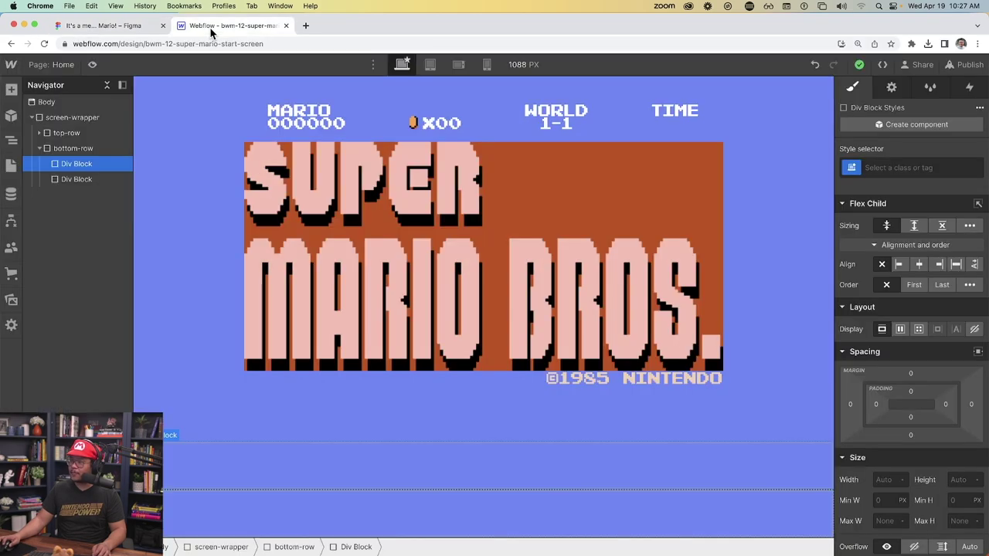
pyautogui.click(892, 168)
pyautogui.write('player-')
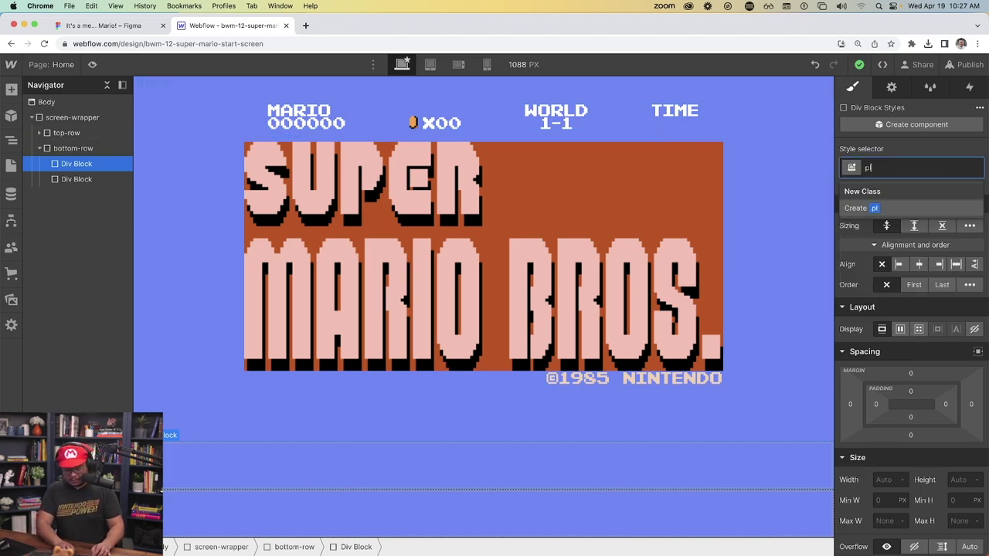
pyautogui.write('t')
pyautogui.press('Return')
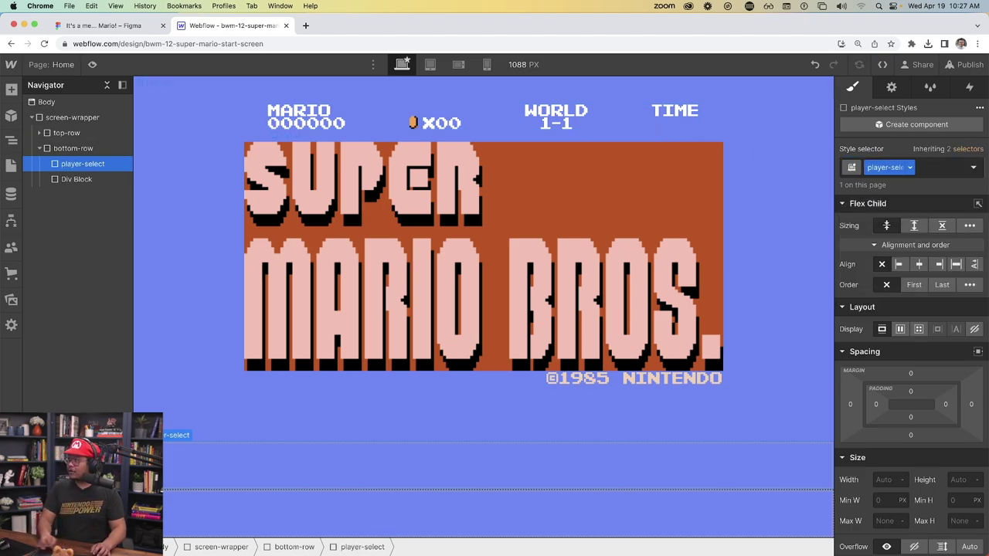
pyautogui.click(918, 264)
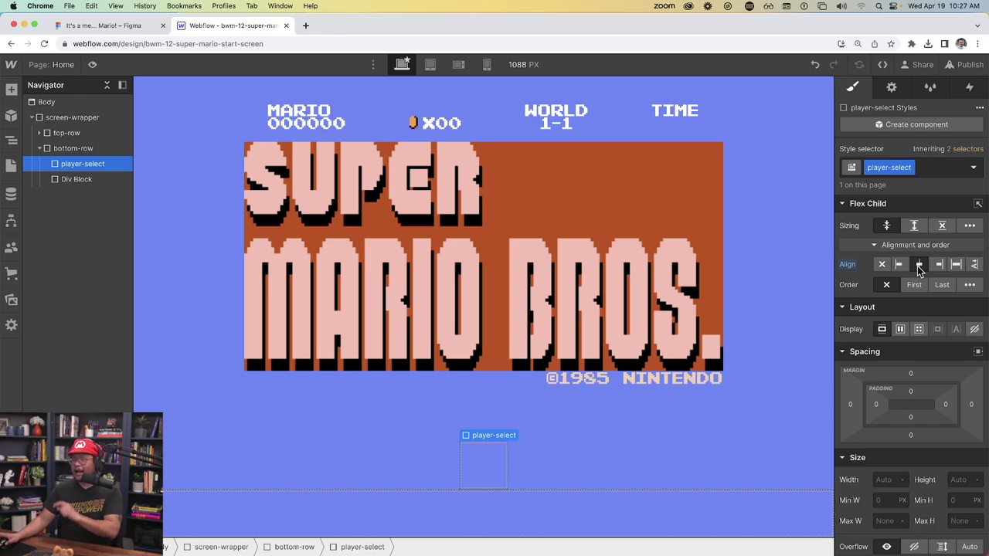
# - Review bottom-row's children against the Figma mockup, then reselect player-select for a new element
pyautogui.click(74, 148)
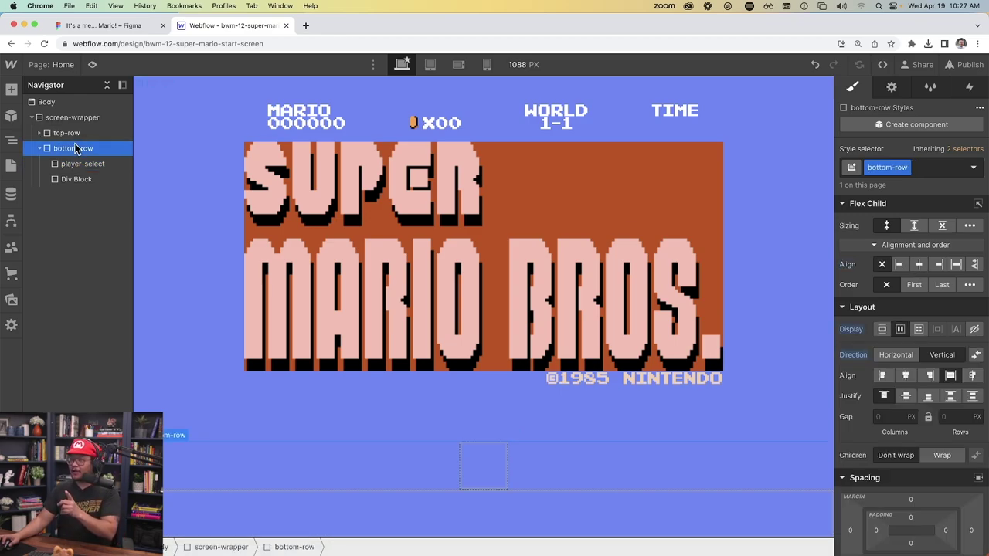
pyautogui.click(77, 179)
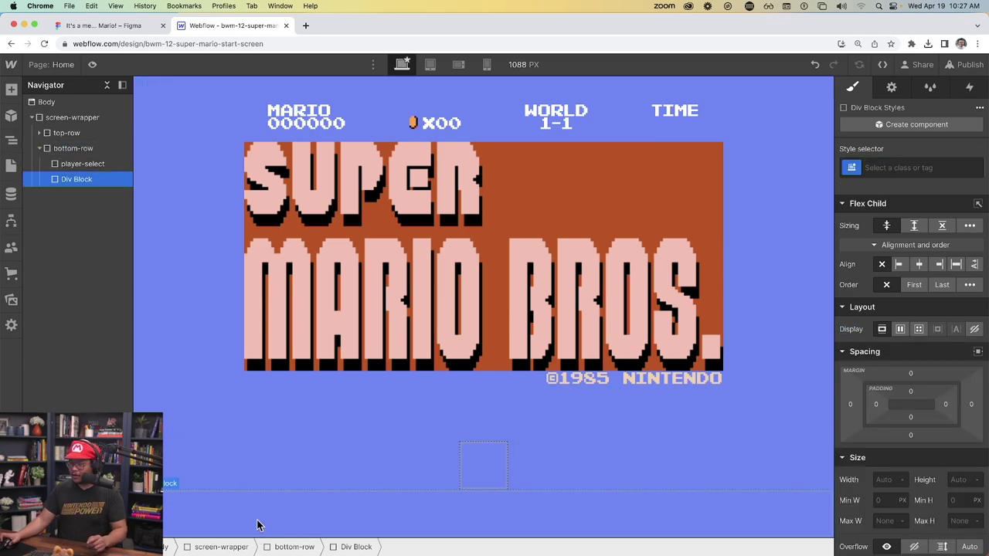
pyautogui.scroll(5, 232, 520)
pyautogui.scroll(-5, 323, 510)
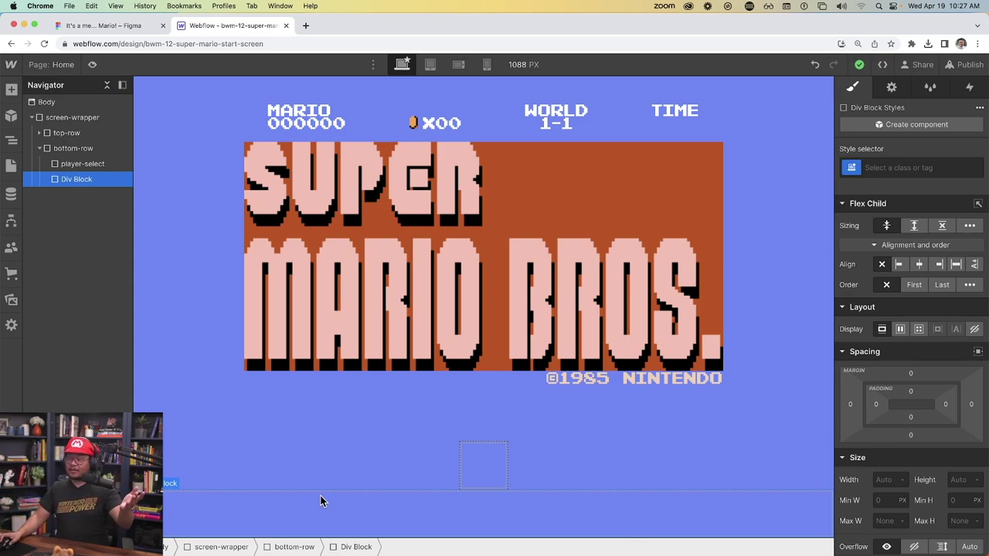
pyautogui.click(483, 463)
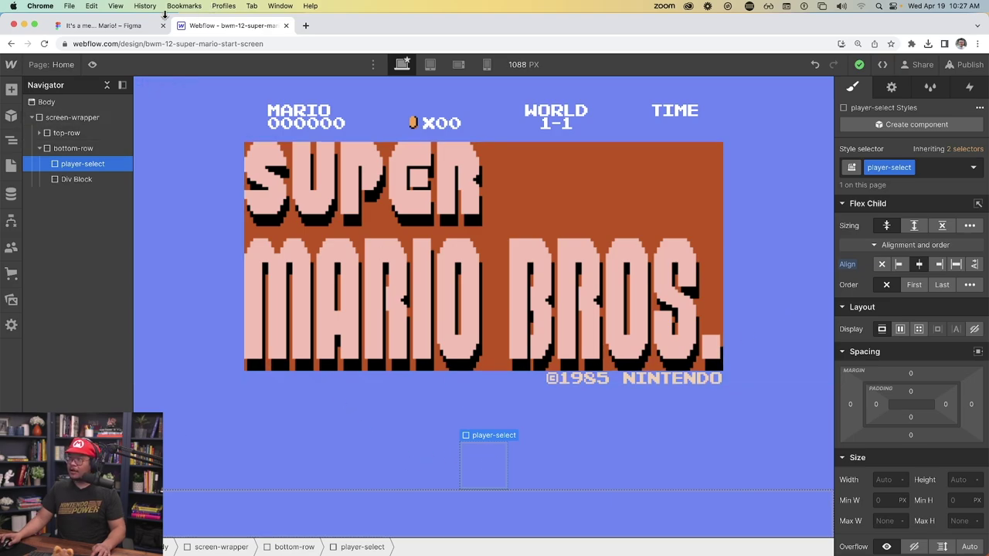
pyautogui.click(129, 26)
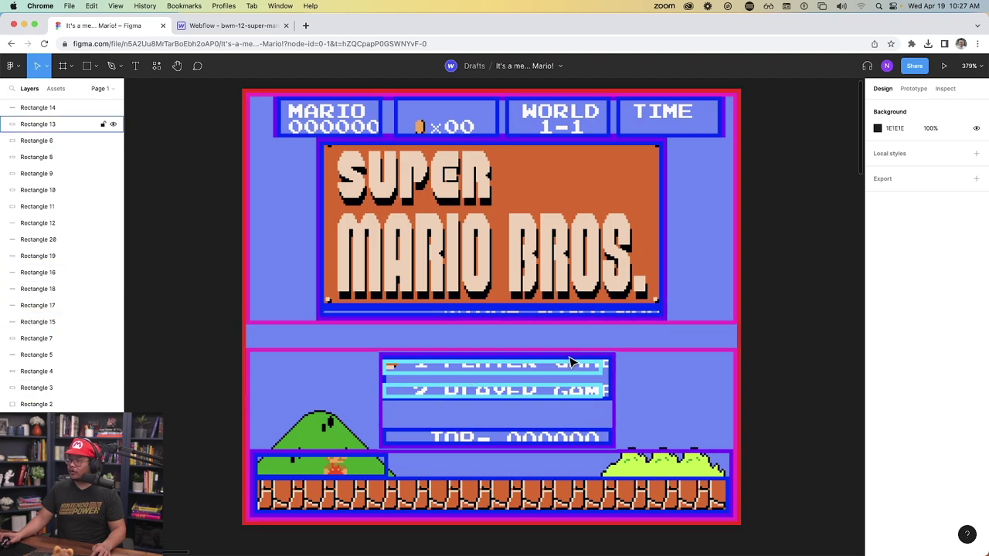
pyautogui.click(199, 28)
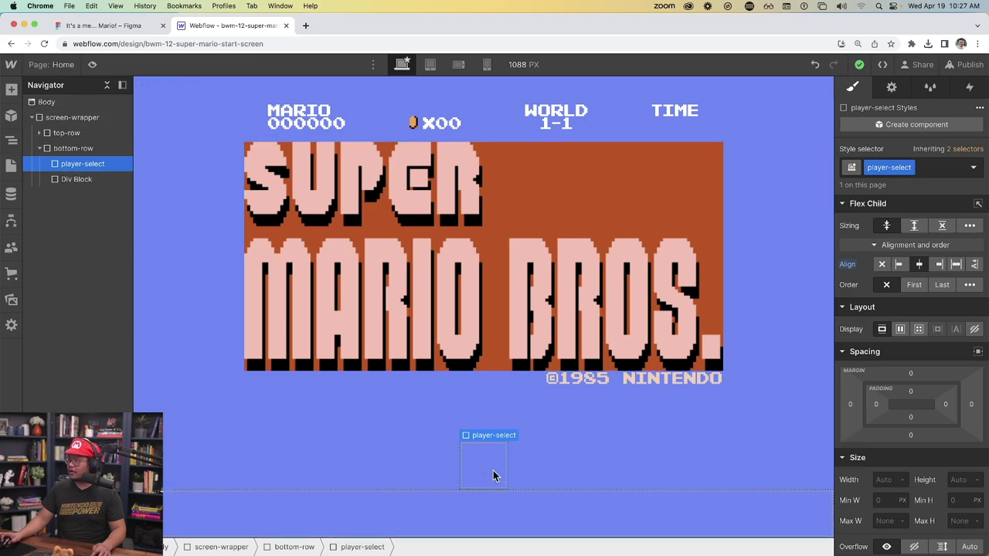
pyautogui.press('super+e')
# - Insert two Div Blocks inside player-select
pyautogui.write('div')
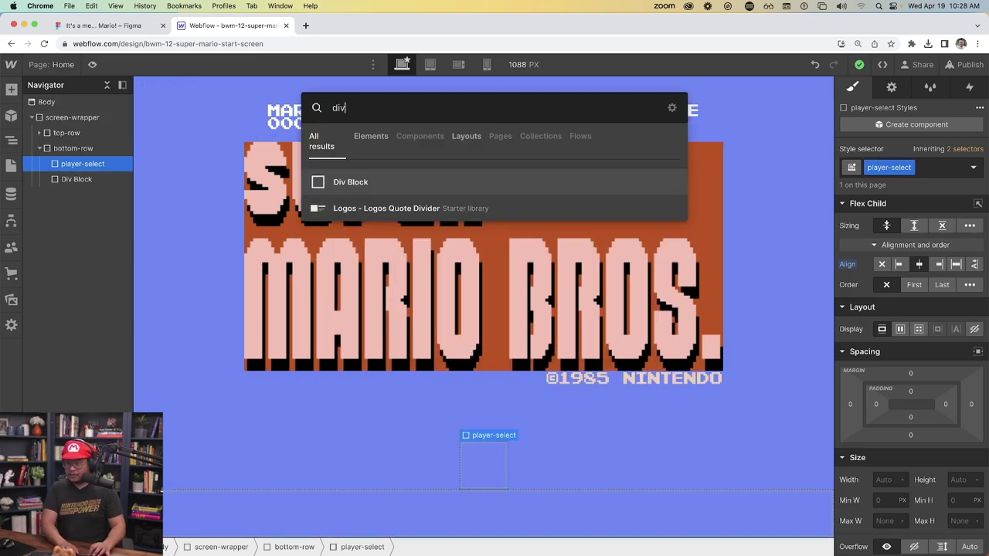
pyautogui.press('Return')
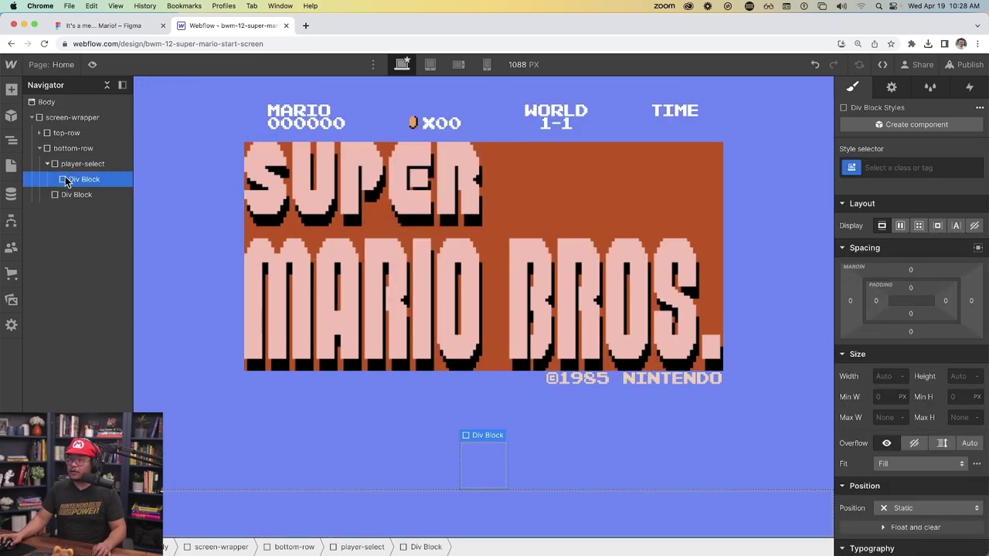
pyautogui.press('super+d')
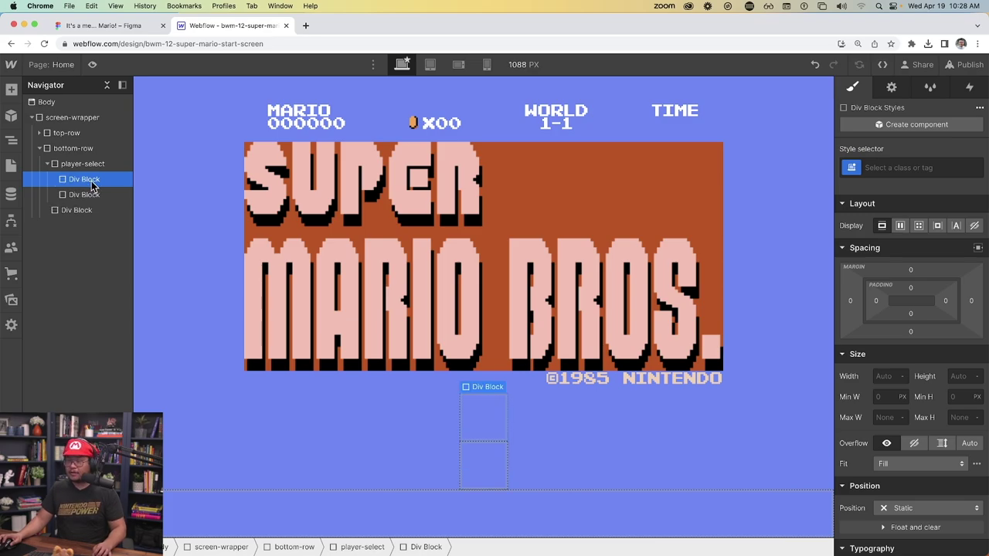
pyautogui.click(91, 179)
pyautogui.click(90, 194)
pyautogui.click(90, 179)
pyautogui.click(90, 194)
pyautogui.click(90, 179)
pyautogui.click(91, 193)
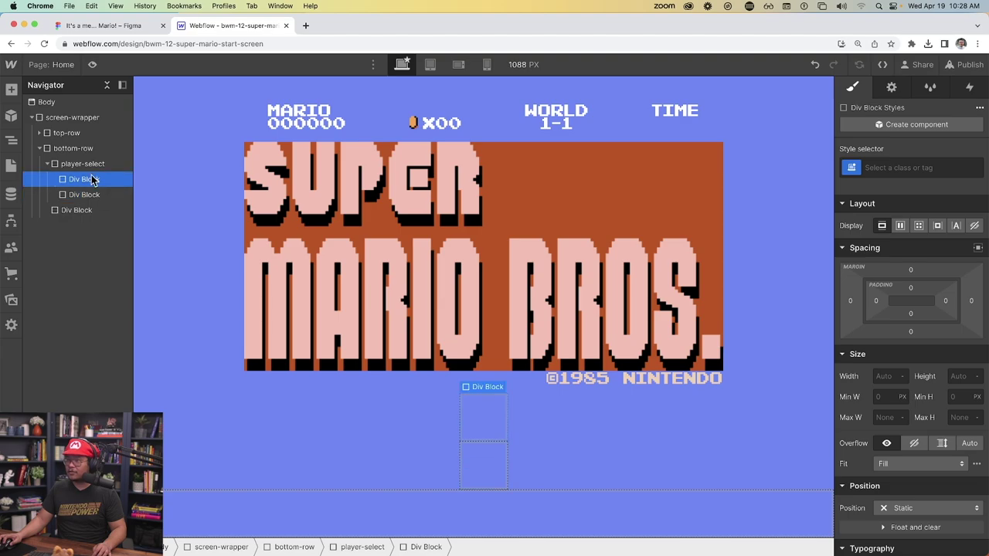
pyautogui.click(90, 179)
# - Make player-select a flex container with a 42px row gap
pyautogui.click(134, 28)
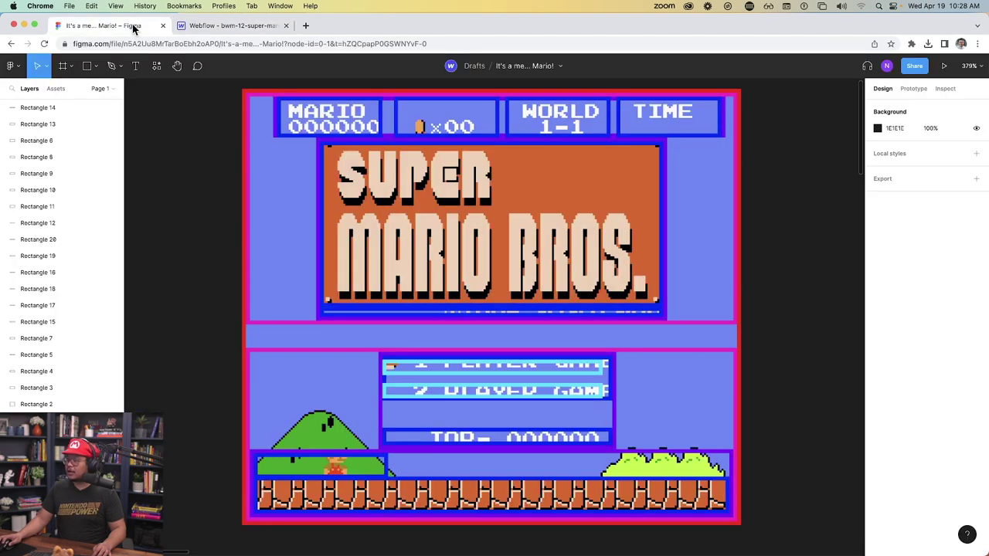
pyautogui.click(206, 27)
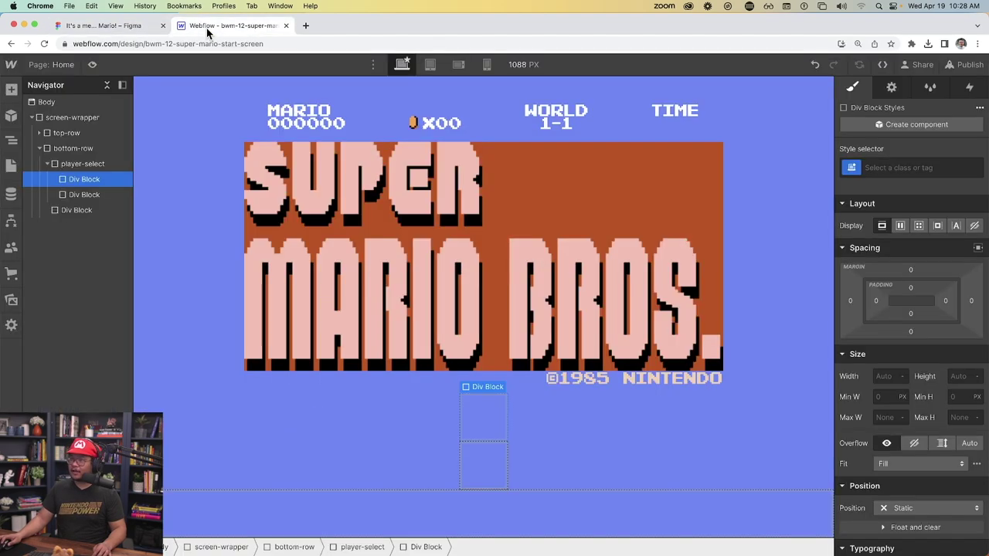
pyautogui.click(91, 164)
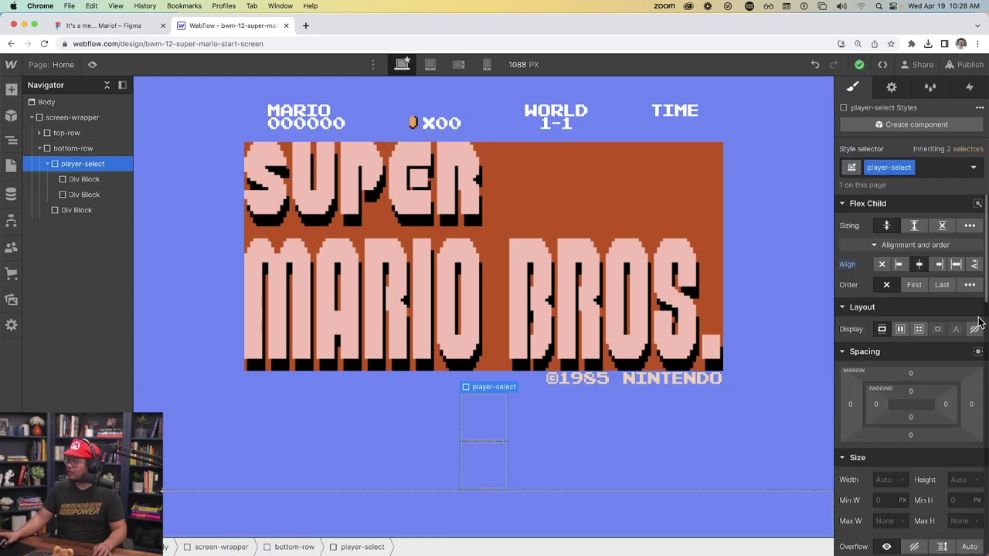
pyautogui.click(902, 330)
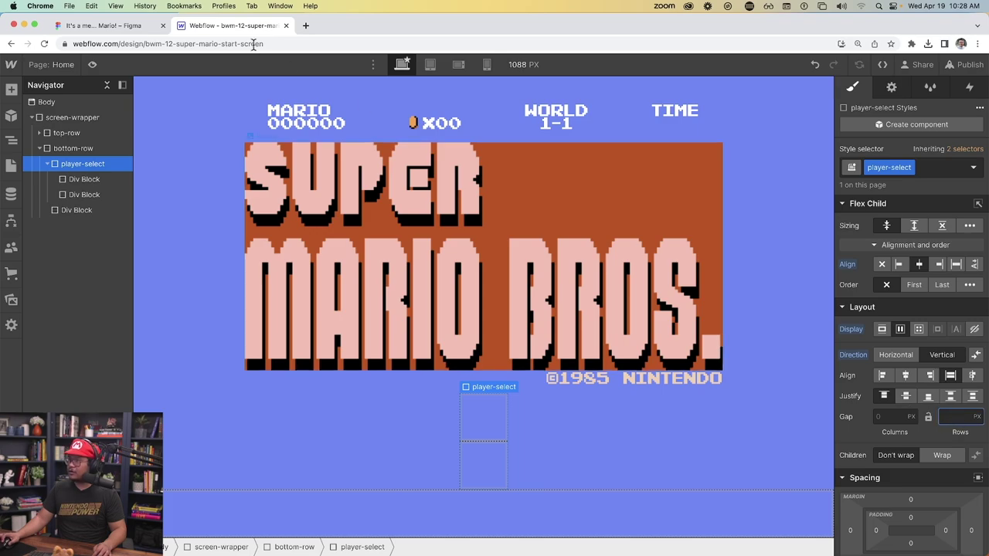
pyautogui.click(101, 25)
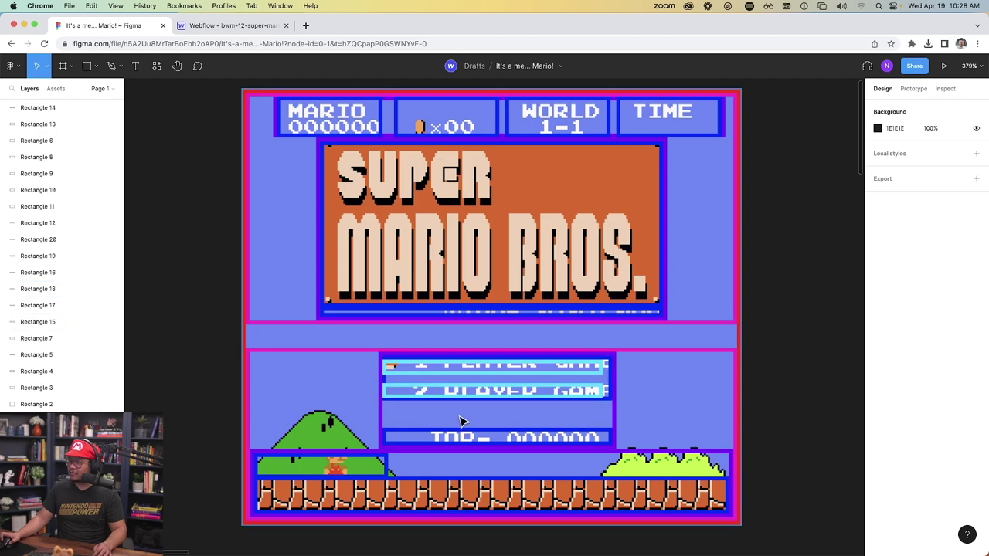
pyautogui.click(232, 26)
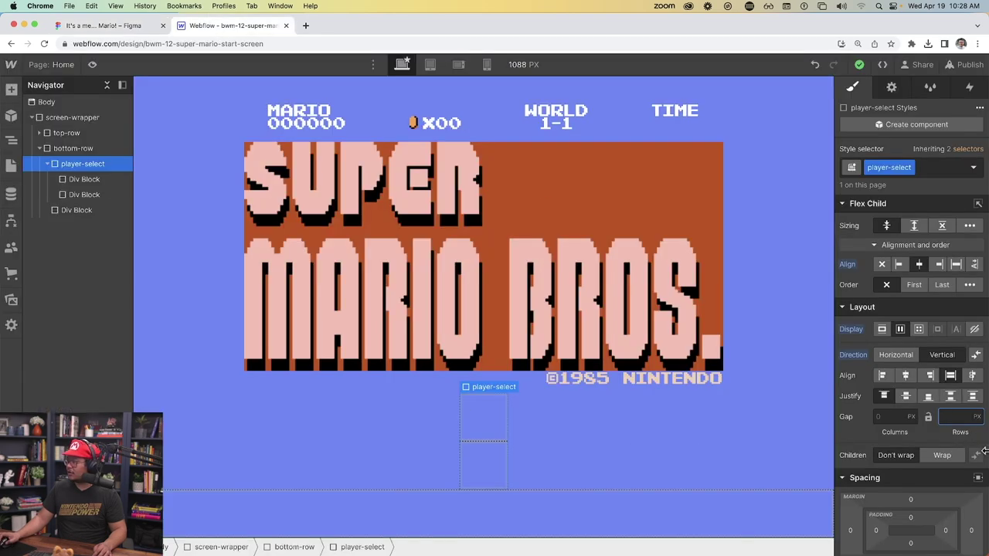
pyautogui.write('42')
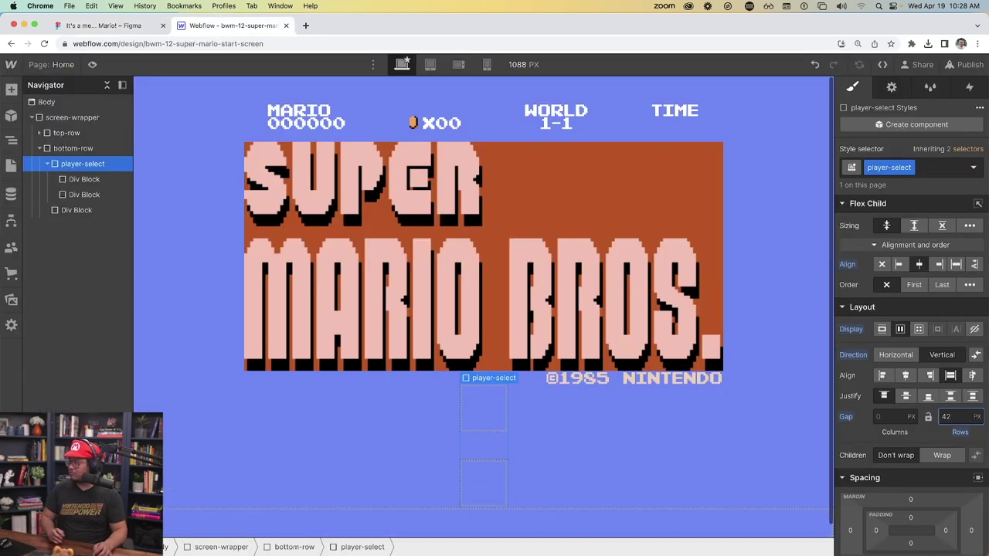
# - Select the first inner div and check it against the Figma design before naming it
pyautogui.click(488, 423)
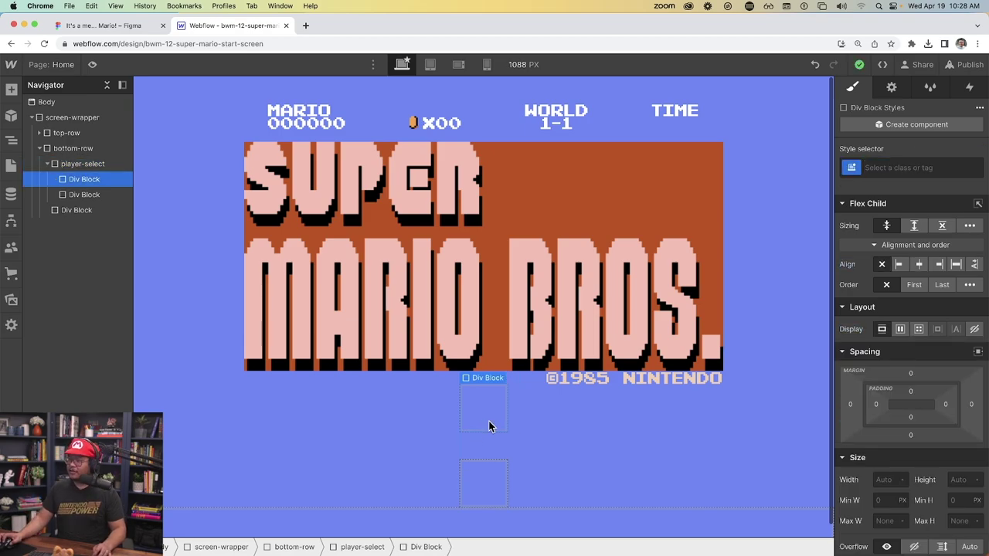
pyautogui.click(100, 25)
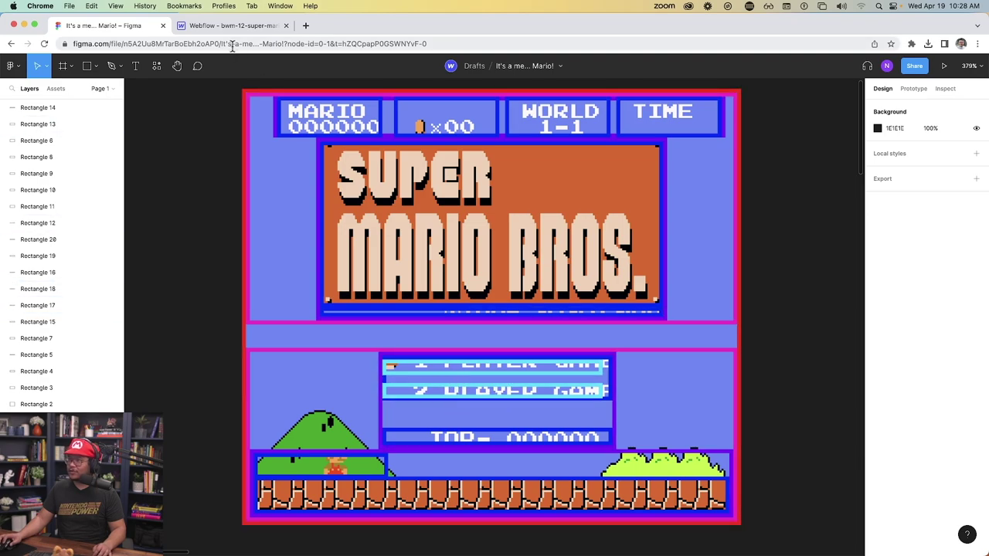
pyautogui.click(205, 25)
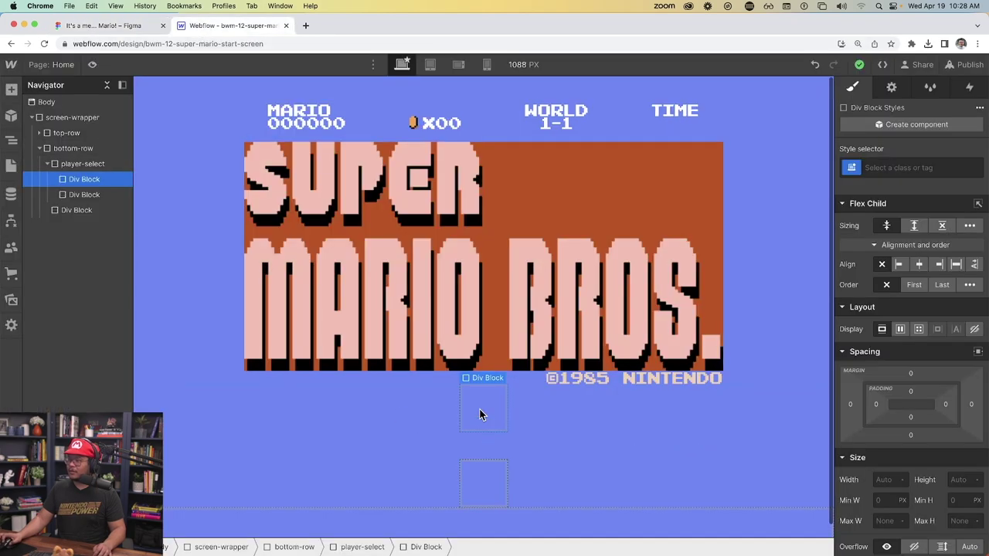
pyautogui.click(886, 167)
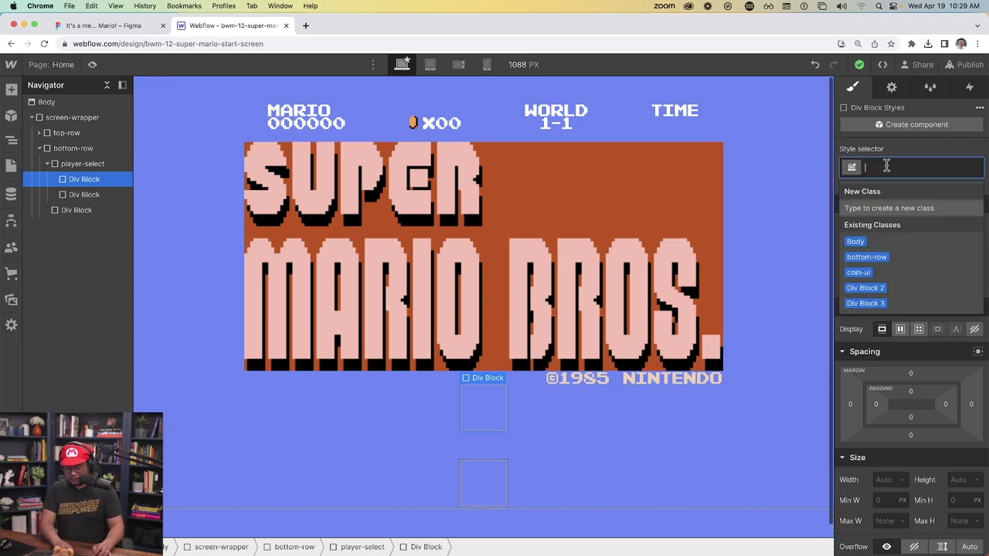
# - Rename the container's class to player-select-and-top-score
pyautogui.click(89, 163)
pyautogui.click(882, 164)
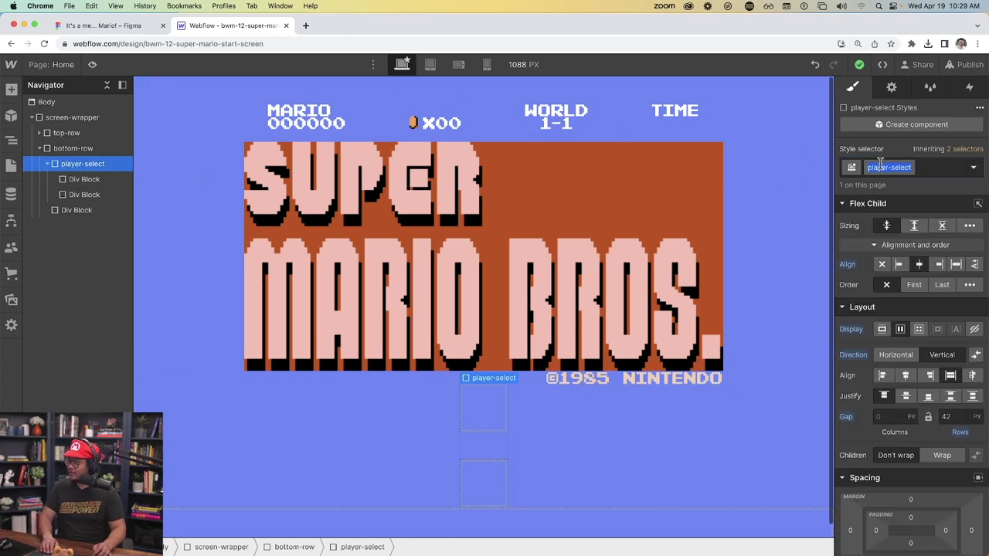
pyautogui.write('-and-')
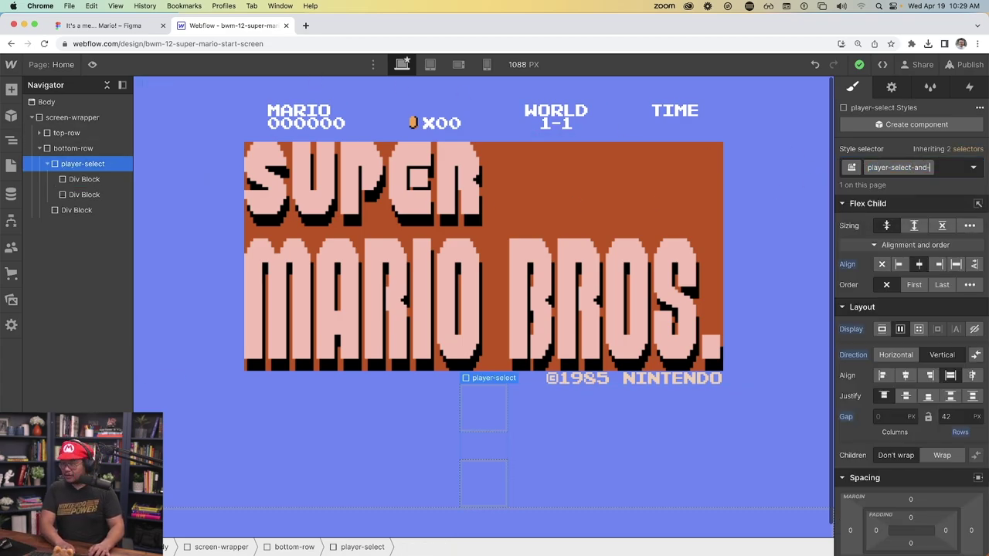
pyautogui.write('top-score')
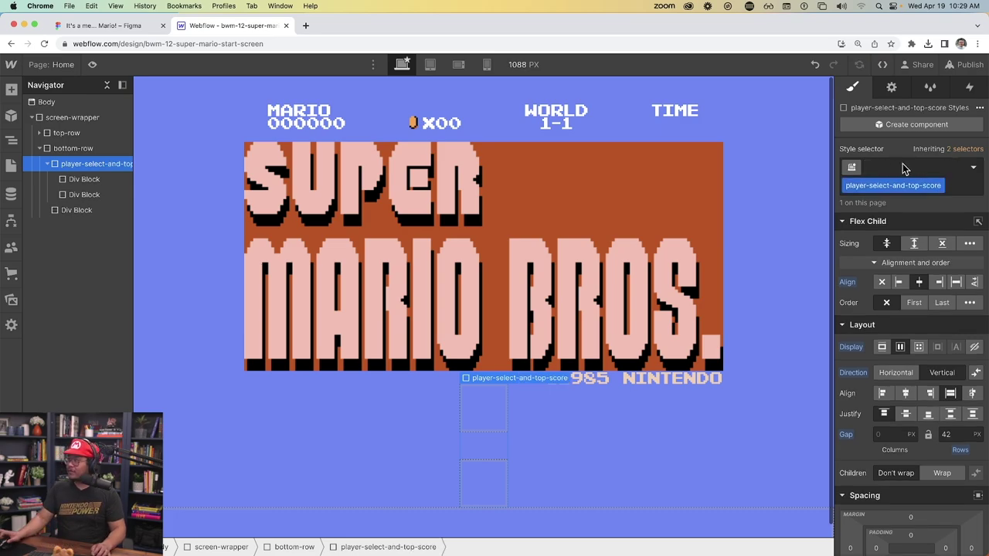
# - Class the first inner div player-select as a vertical flex box and start adding a div
pyautogui.click(92, 186)
pyautogui.click(907, 167)
pyautogui.write('player-select')
pyautogui.press('Return')
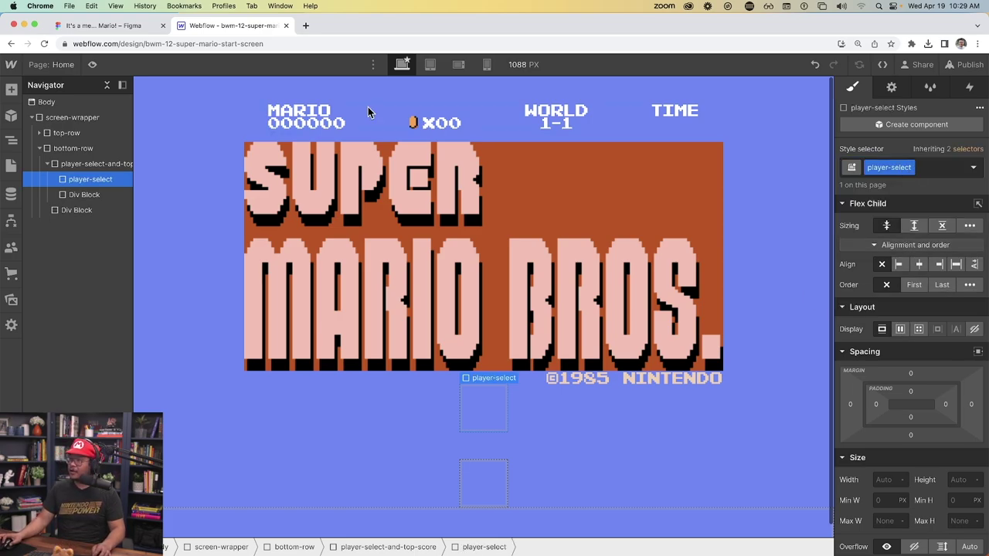
pyautogui.click(899, 331)
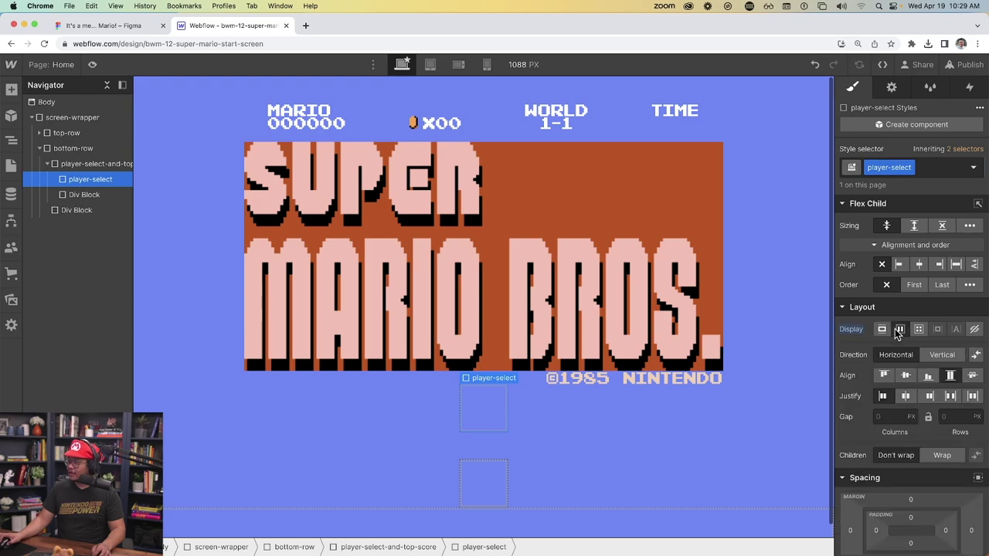
pyautogui.click(940, 356)
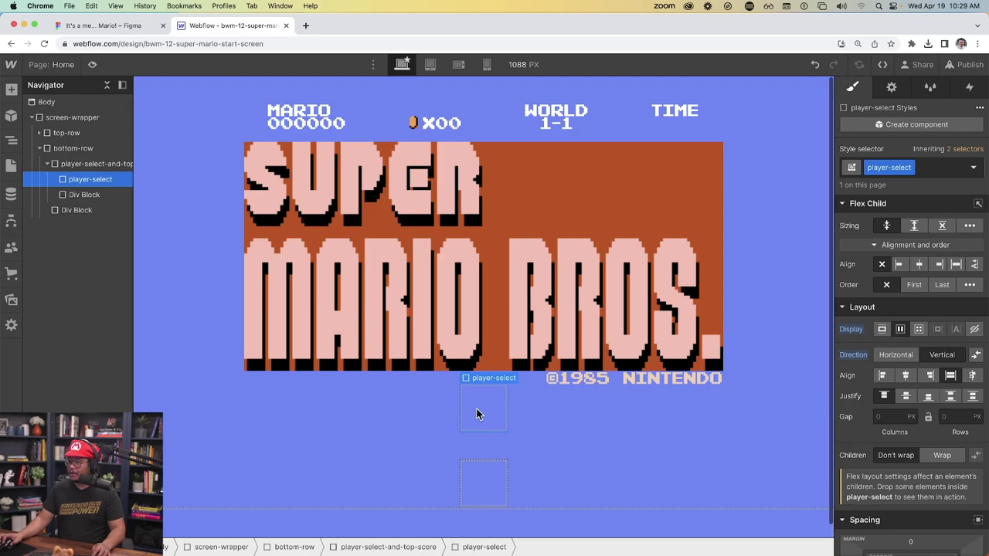
pyautogui.press('super+e')
pyautogui.write('d')
pyautogui.press('Return')
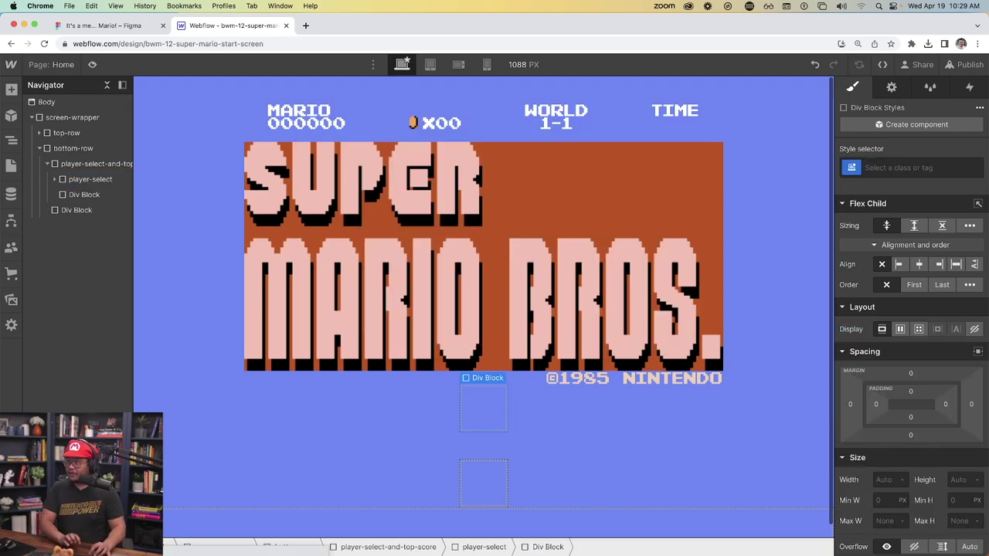
pyautogui.click(54, 184)
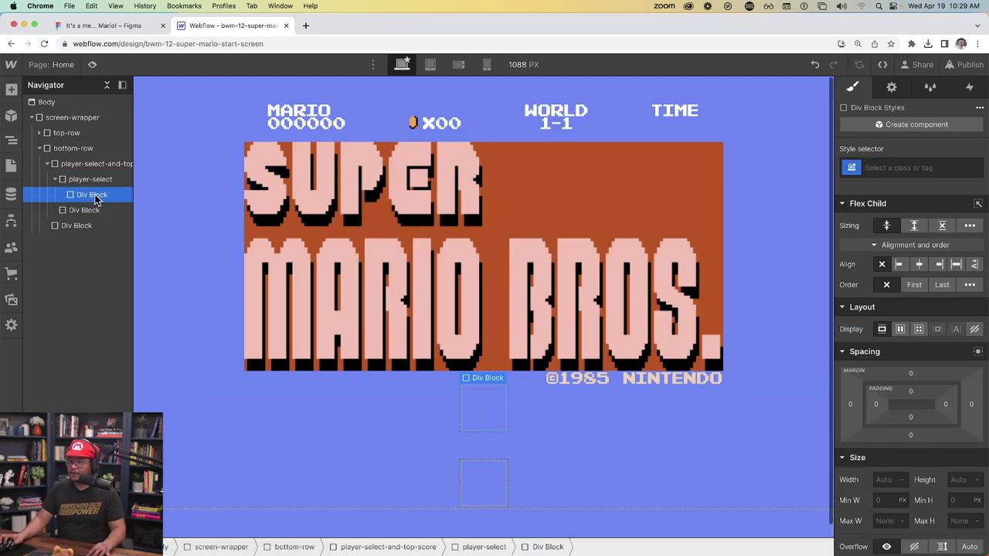
pyautogui.press('super+d')
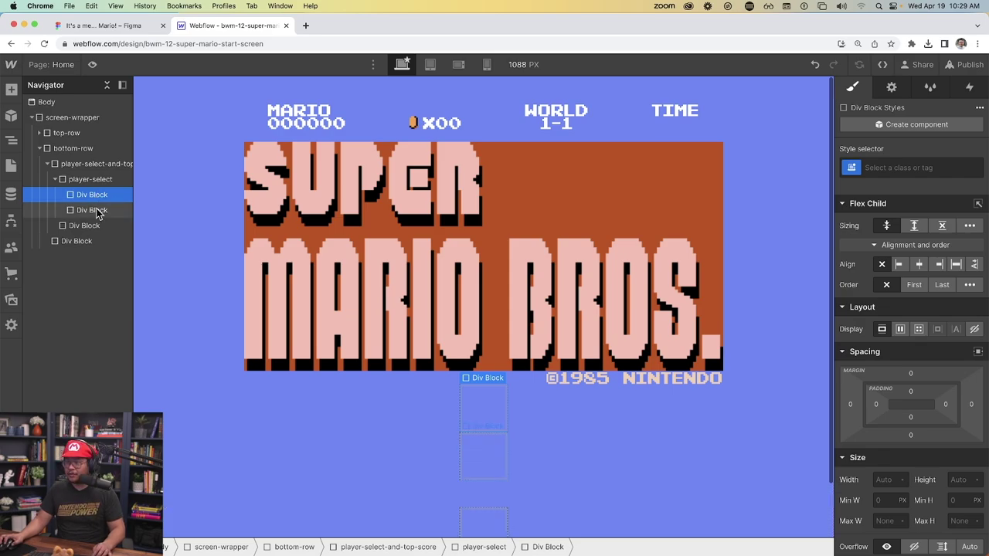
pyautogui.click(97, 212)
pyautogui.press('Delete')
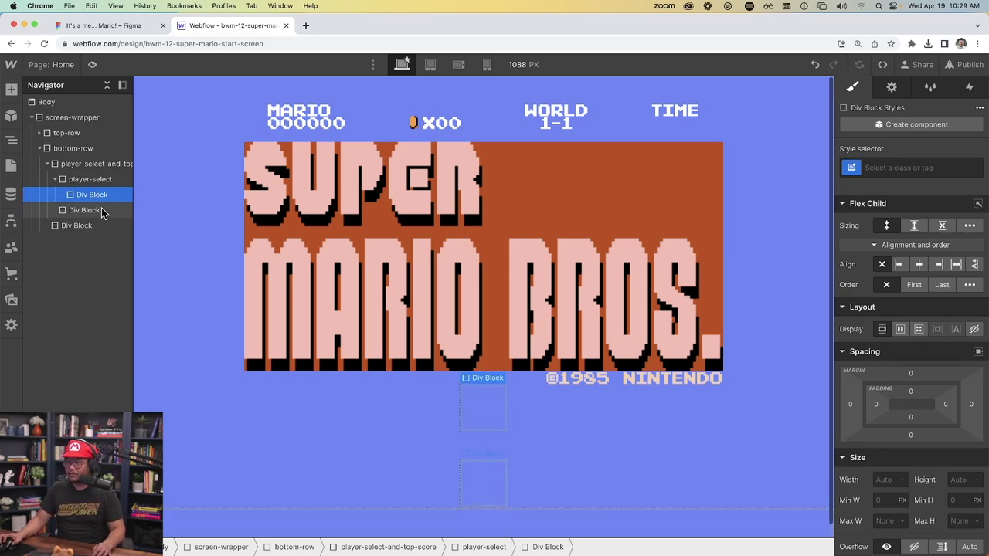
pyautogui.click(124, 27)
pyautogui.click(436, 378)
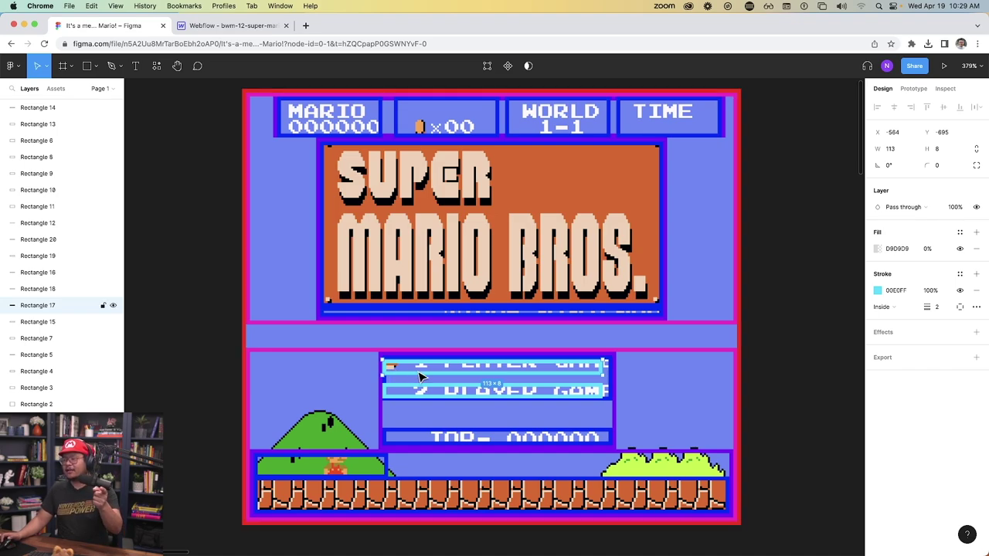
# - Discard a mistyped class and rename player-select to player-select-wrapper
pyautogui.click(228, 25)
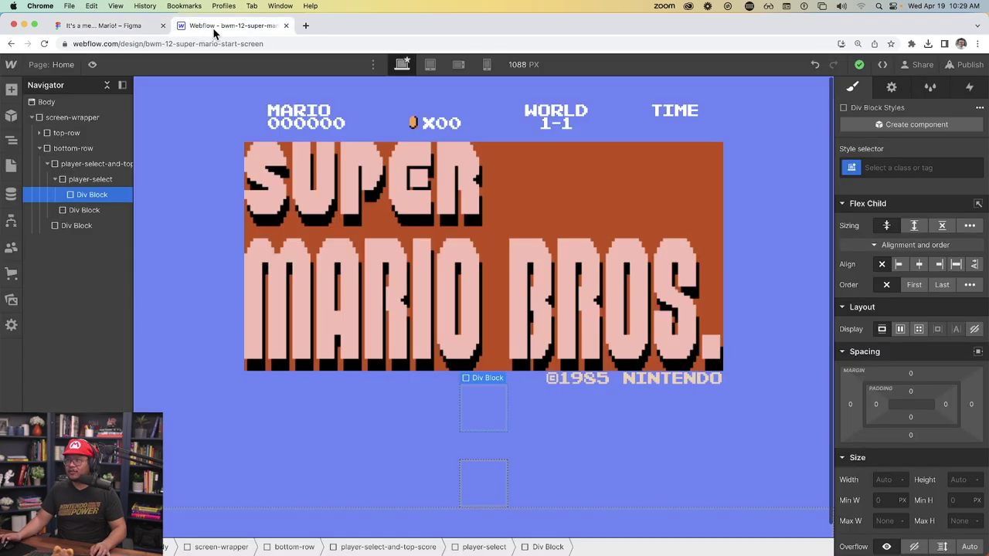
pyautogui.click(896, 168)
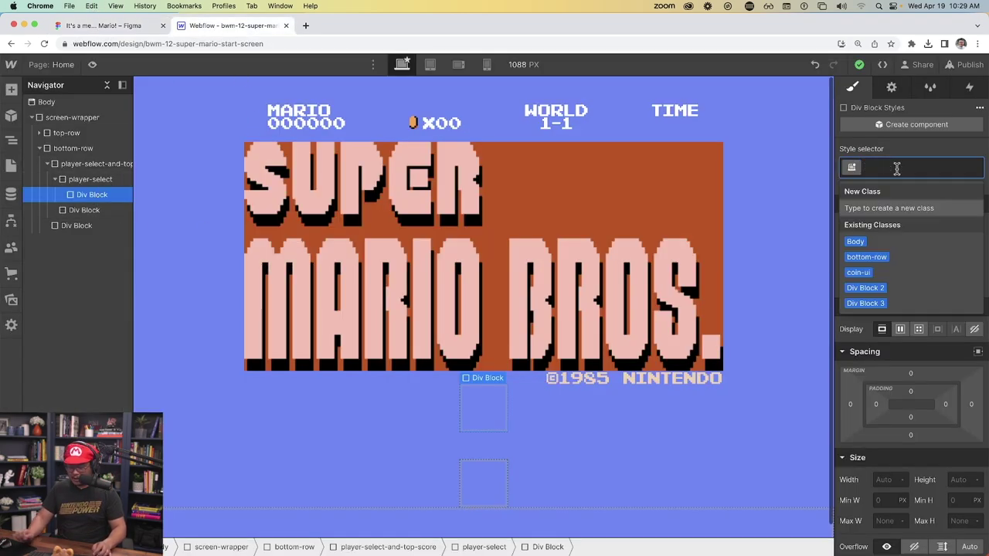
pyautogui.write('plahyer-')
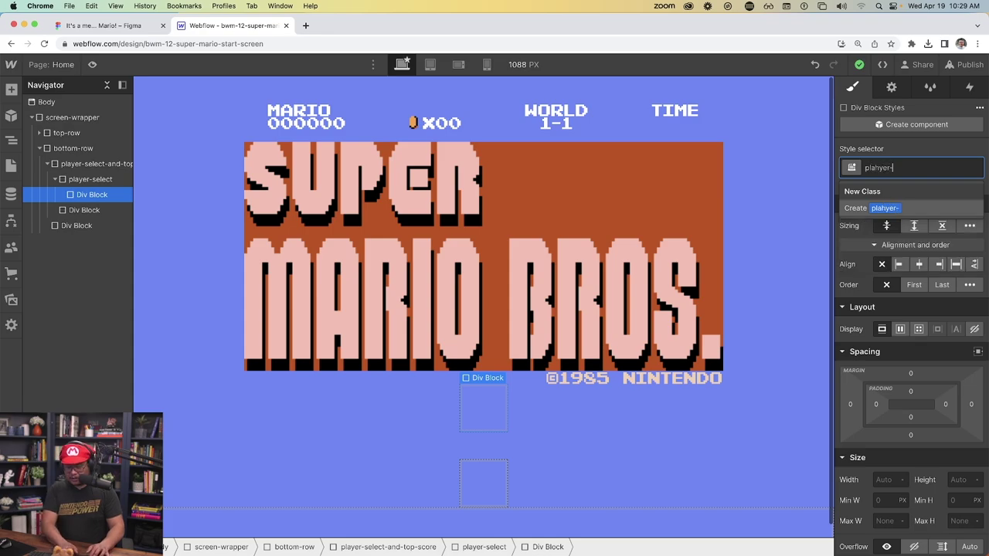
pyautogui.press('super+a')
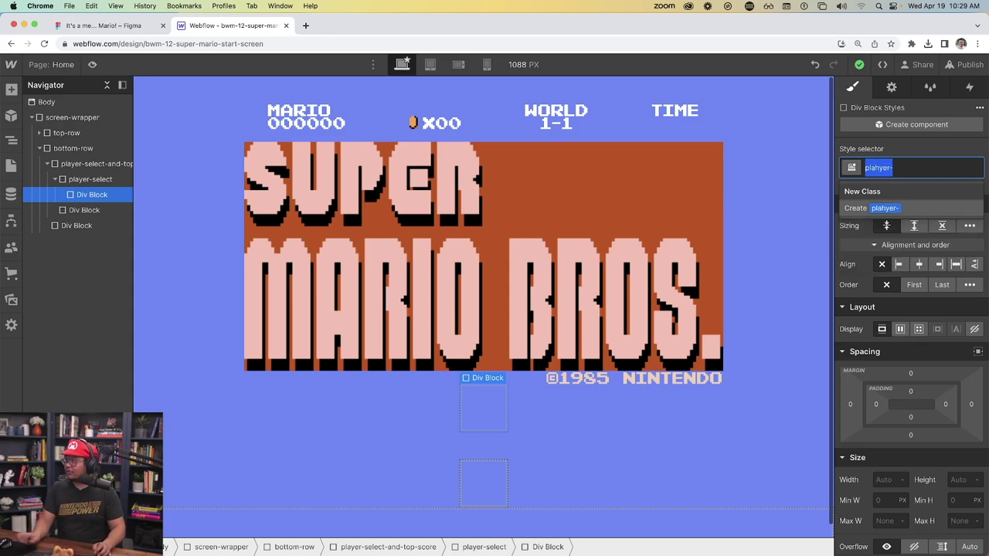
pyautogui.press('BackSpace')
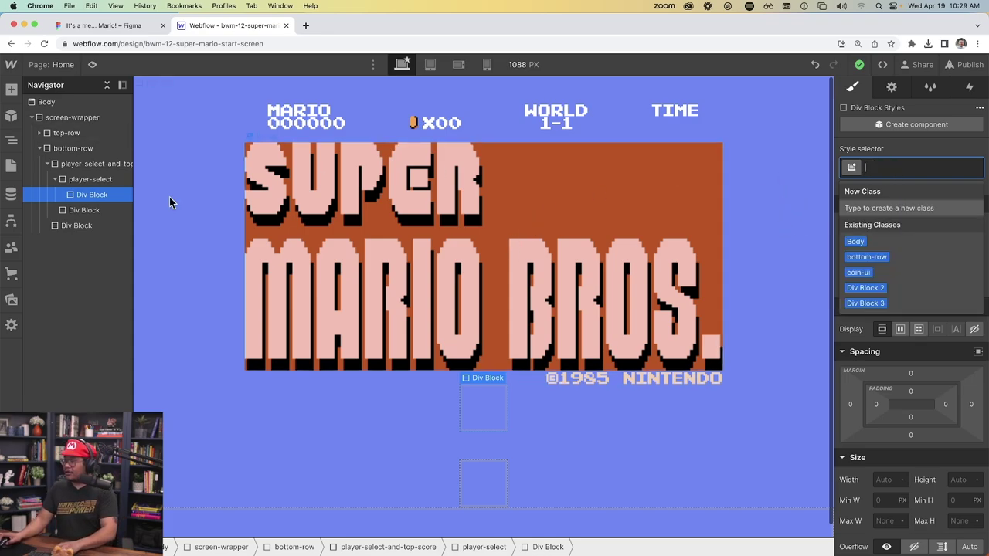
pyautogui.click(77, 179)
pyautogui.doubleClick(870, 160)
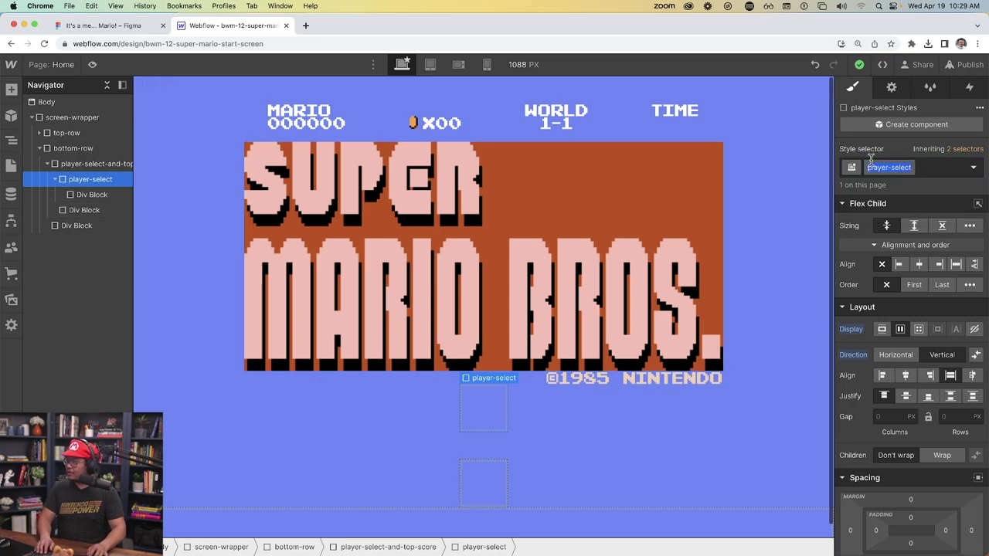
pyautogui.write('-wrapper')
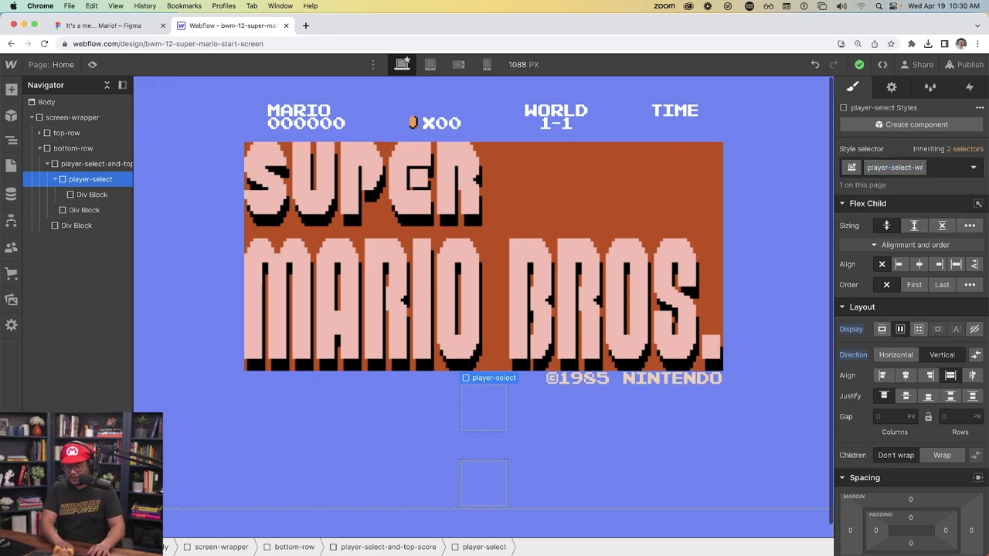
pyautogui.press('Return')
# - Give the inner div a player-select-row class set to flex with centre alignment
pyautogui.click(92, 194)
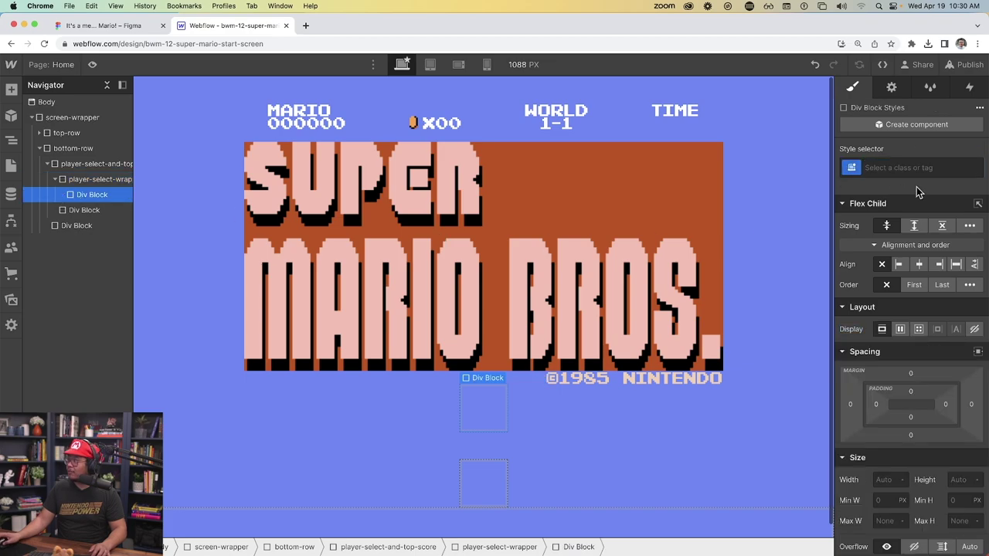
pyautogui.click(911, 167)
pyautogui.write('player-sele')
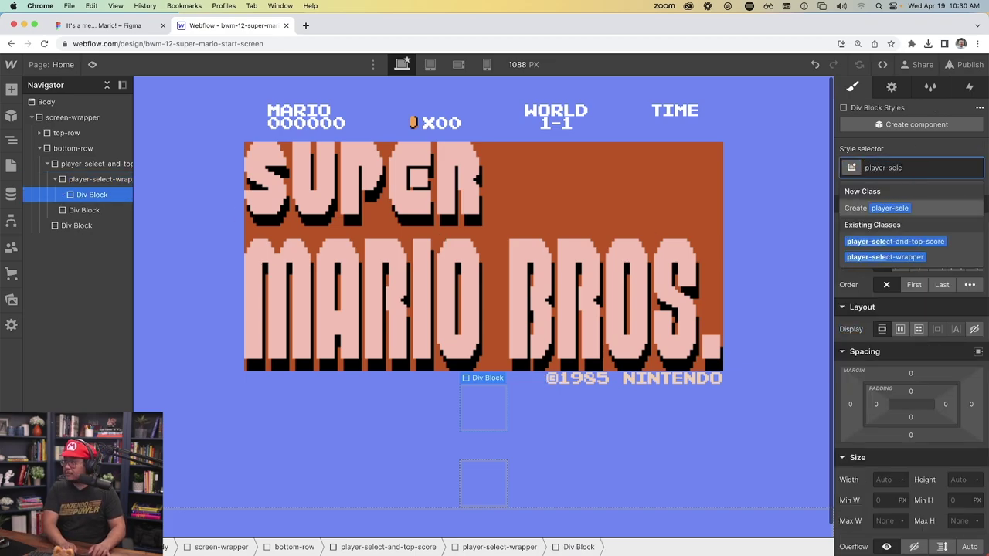
pyautogui.write('ct-row')
pyautogui.press('Return')
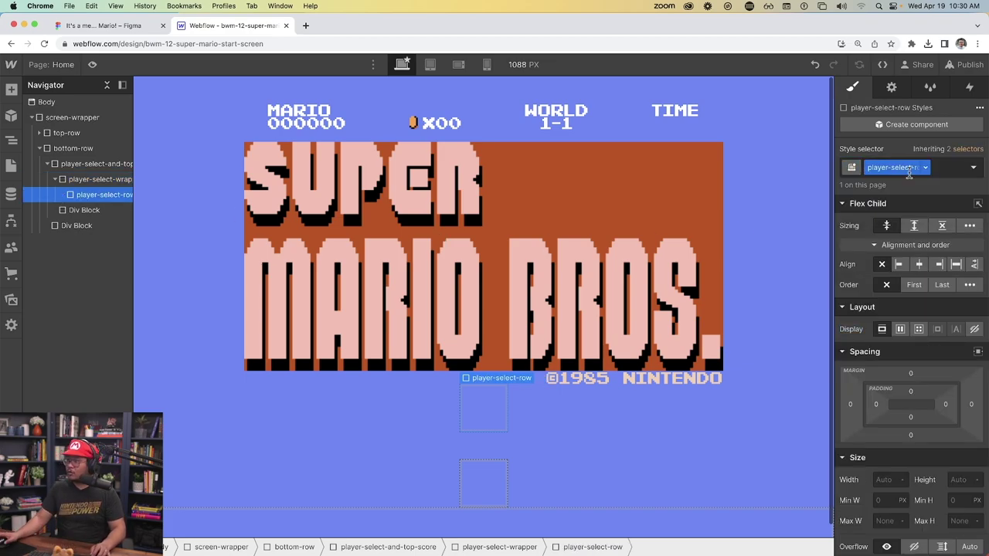
pyautogui.click(902, 329)
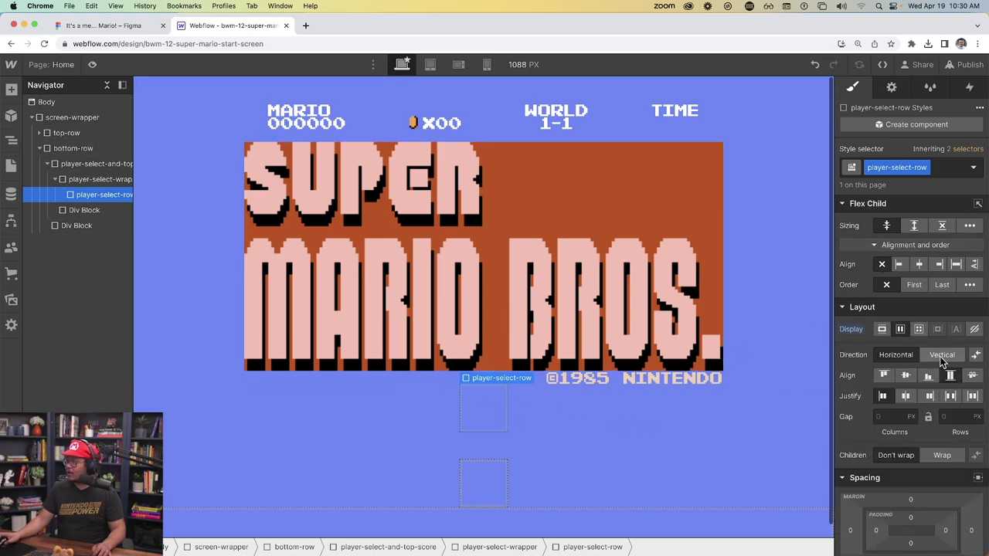
pyautogui.click(905, 377)
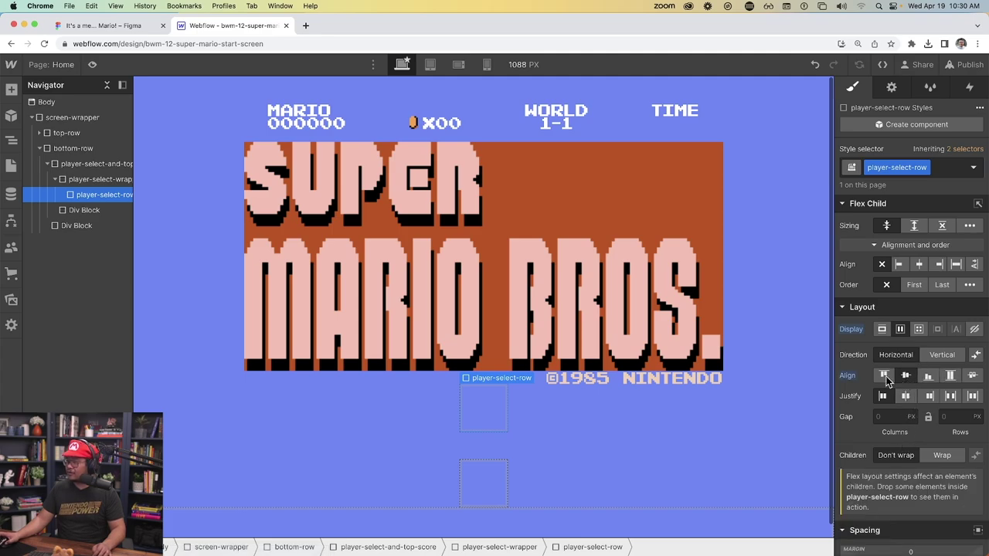
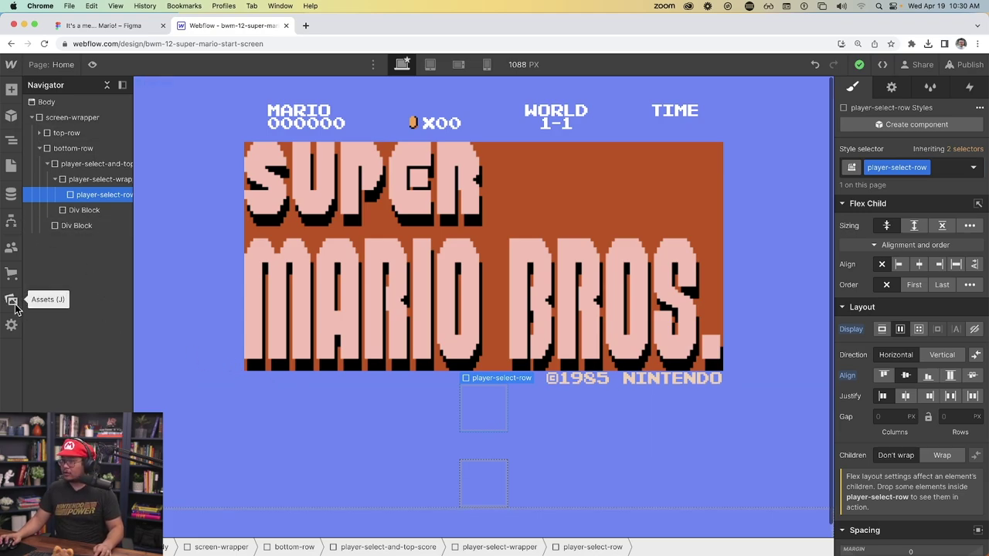
# - Add two Div Blocks to player-select-row and place the mushroom image in the first
pyautogui.press('super+e')
pyautogui.write('div')
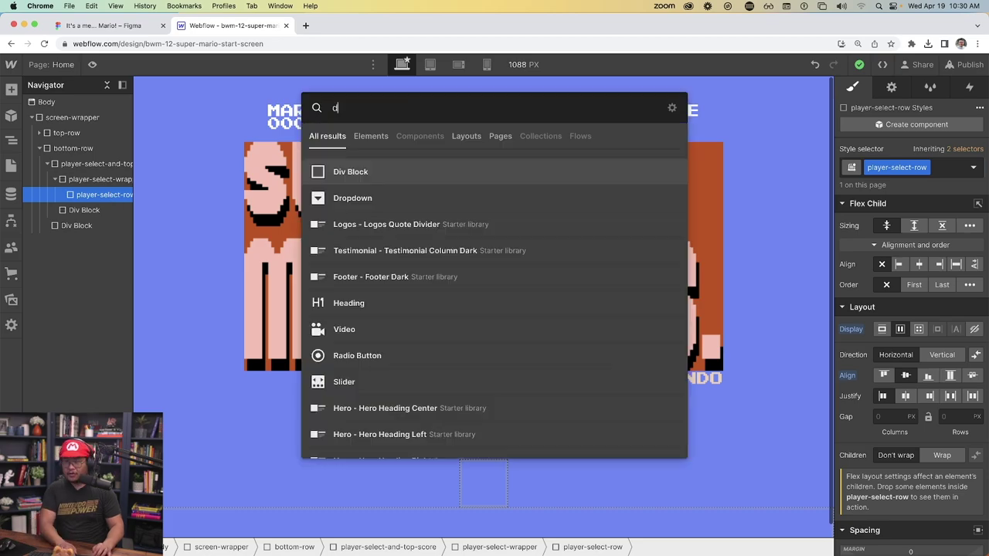
pyautogui.press('Return')
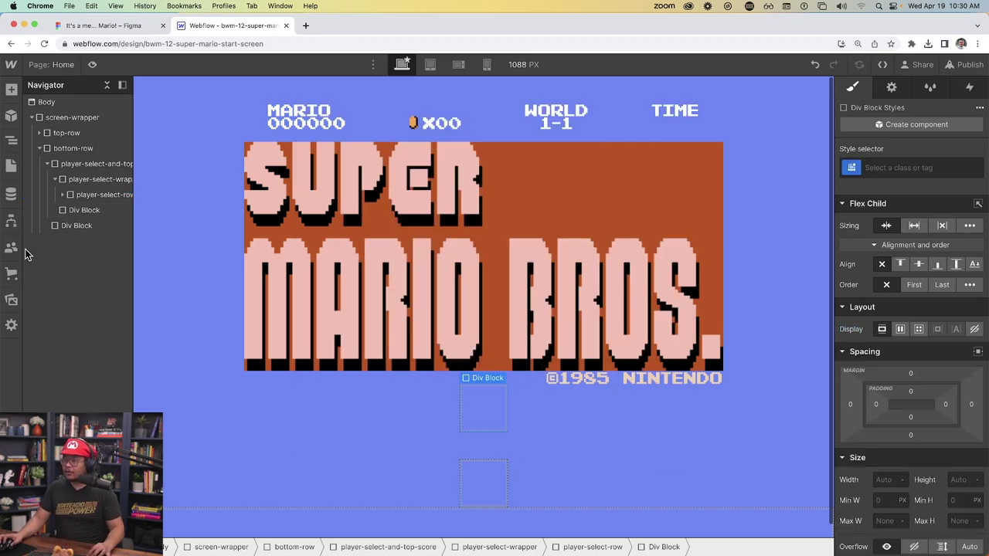
pyautogui.click(62, 195)
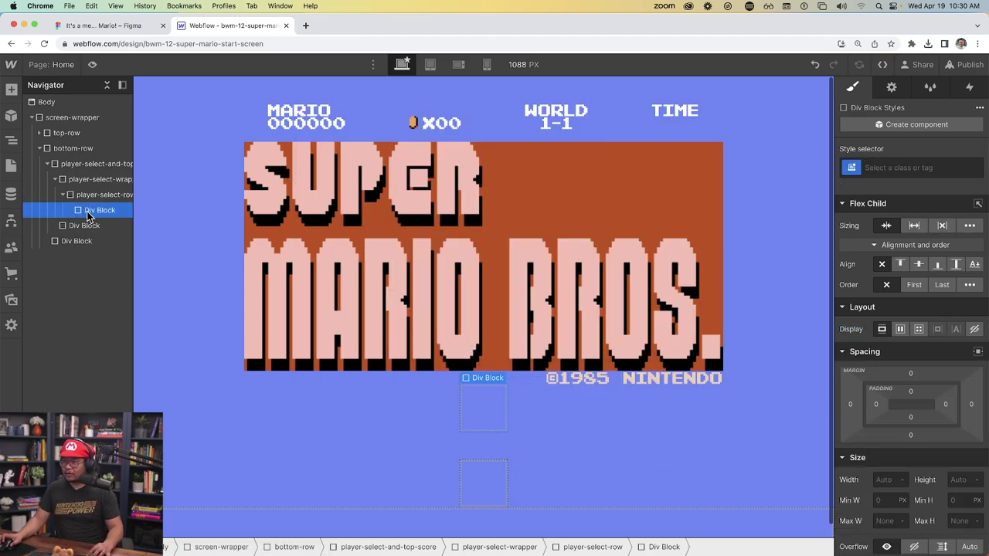
pyautogui.press('super+d')
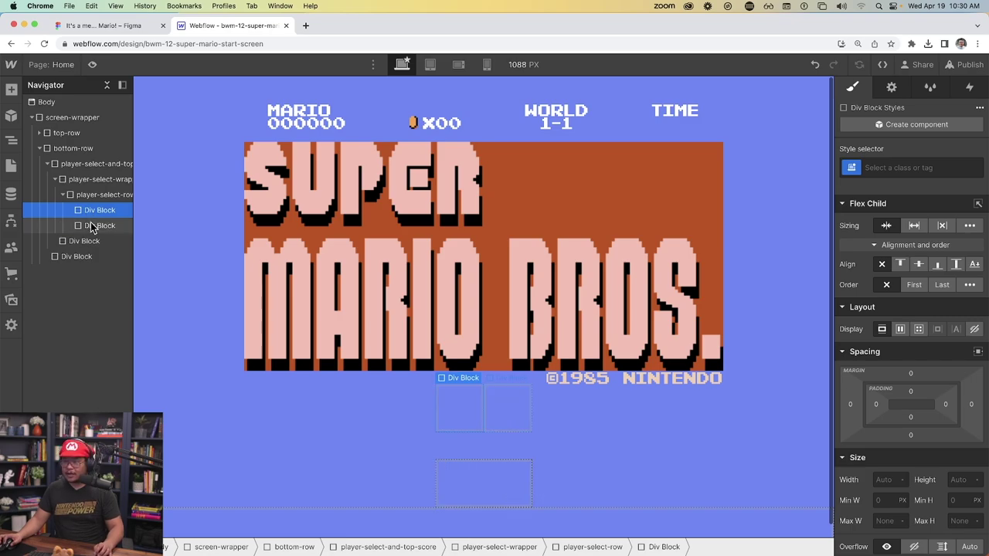
pyautogui.click(99, 227)
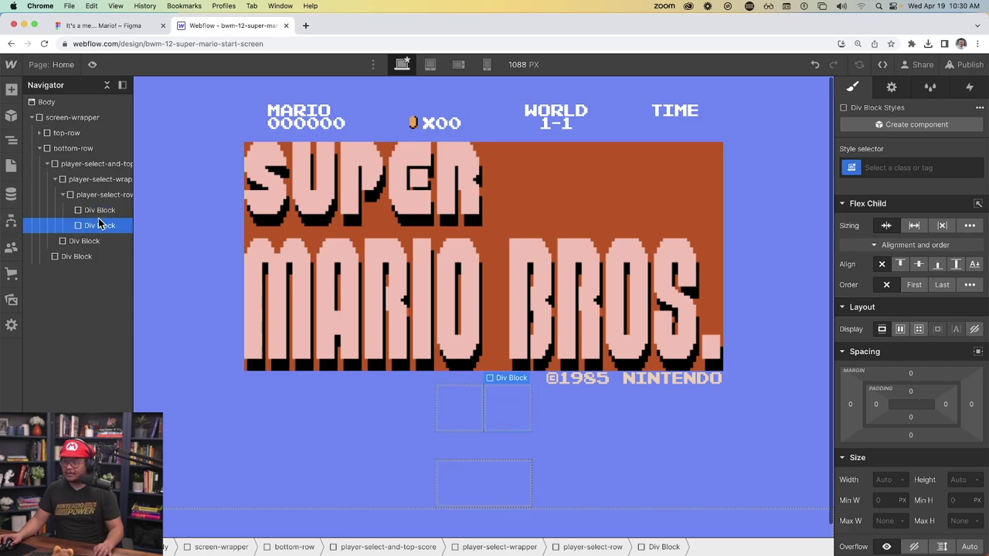
pyautogui.click(99, 215)
pyautogui.click(16, 299)
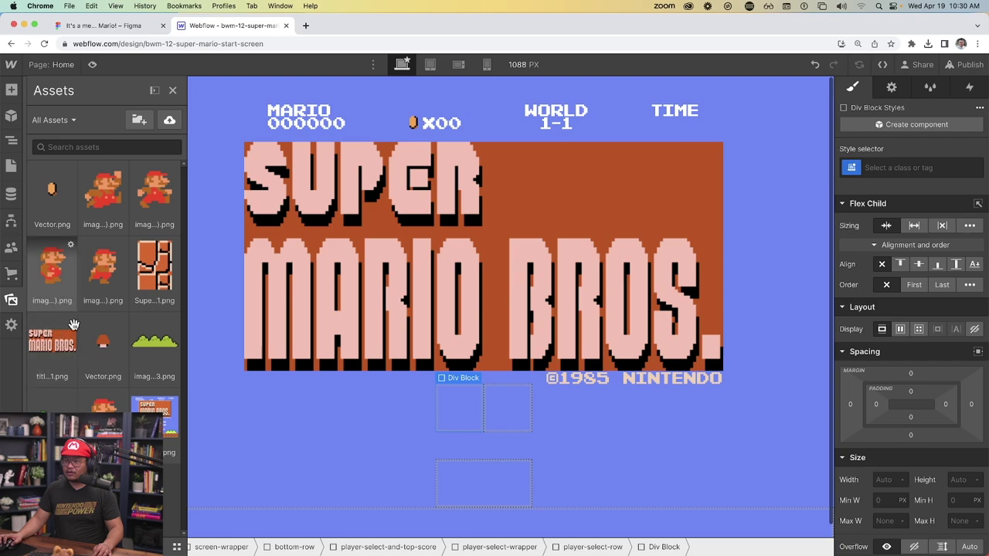
pyautogui.moveTo(98, 343); pyautogui.dragTo(97, 216)
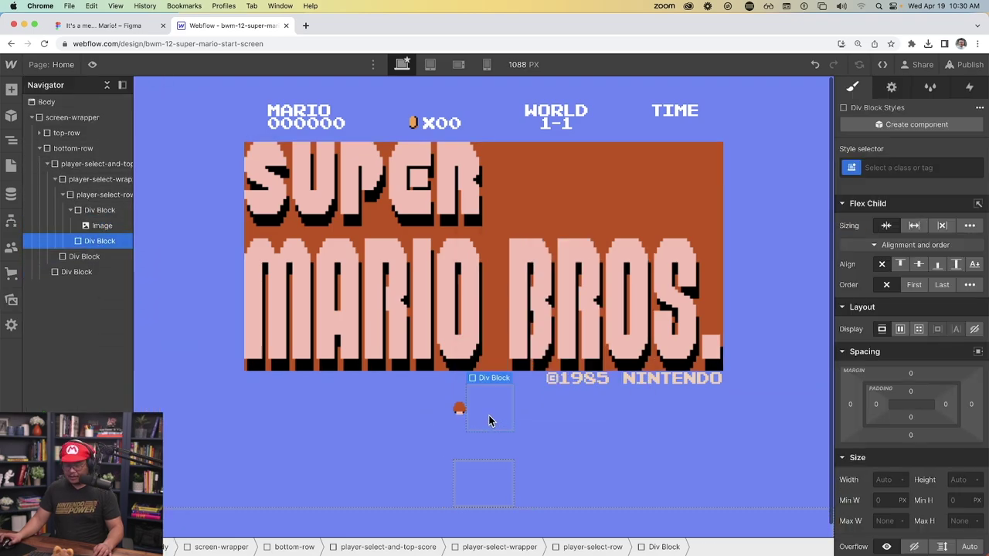
# - Add a Text Block reading '1 PLAYER GAME' in the second Div Block
pyautogui.press('super+e')
pyautogui.write('text')
pyautogui.press('Down')
pyautogui.press('Return')
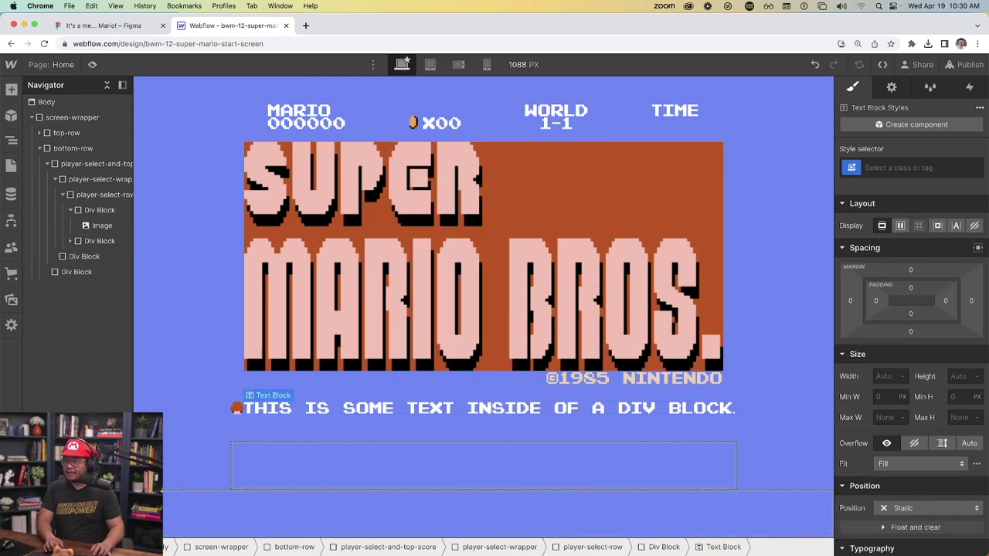
pyautogui.doubleClick(509, 411)
pyautogui.write('1 PLAYER GAME')
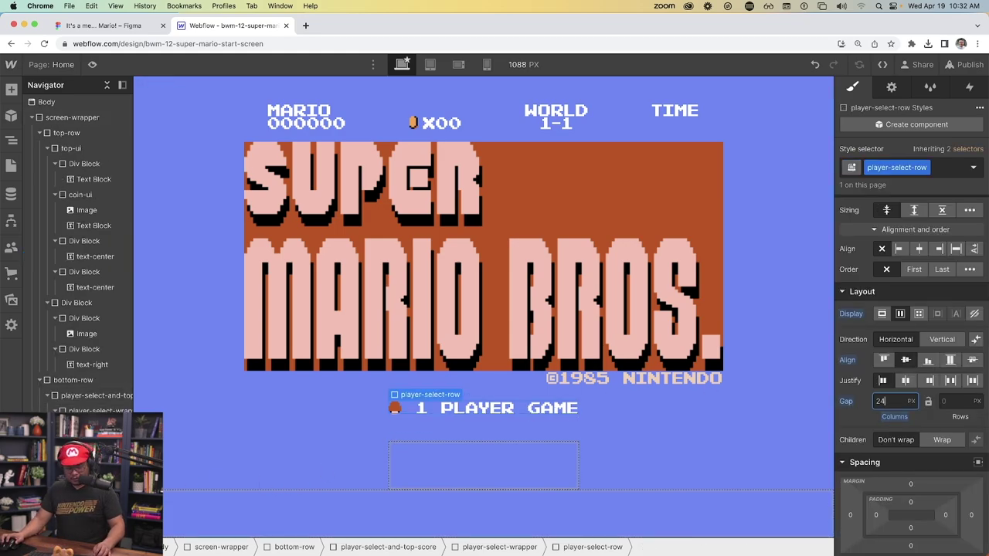
# - Duplicate the player-select-row and change its text to '2 PLAYER GAME'
pyautogui.press('super+d')
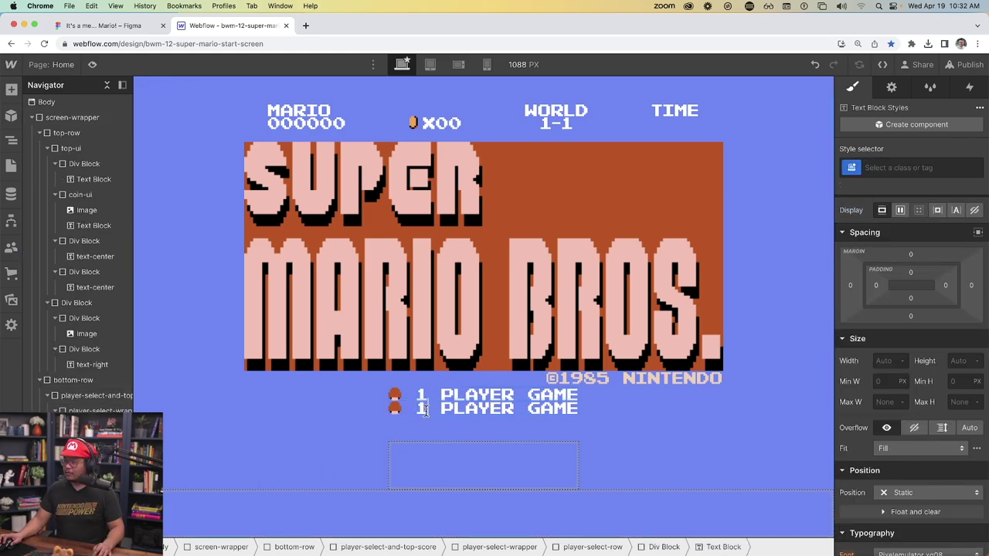
pyautogui.doubleClick(422, 408)
pyautogui.write('2')
pyautogui.press('Escape')
# - Give the copied row's mushroom image the mushroom class
pyautogui.click(397, 411)
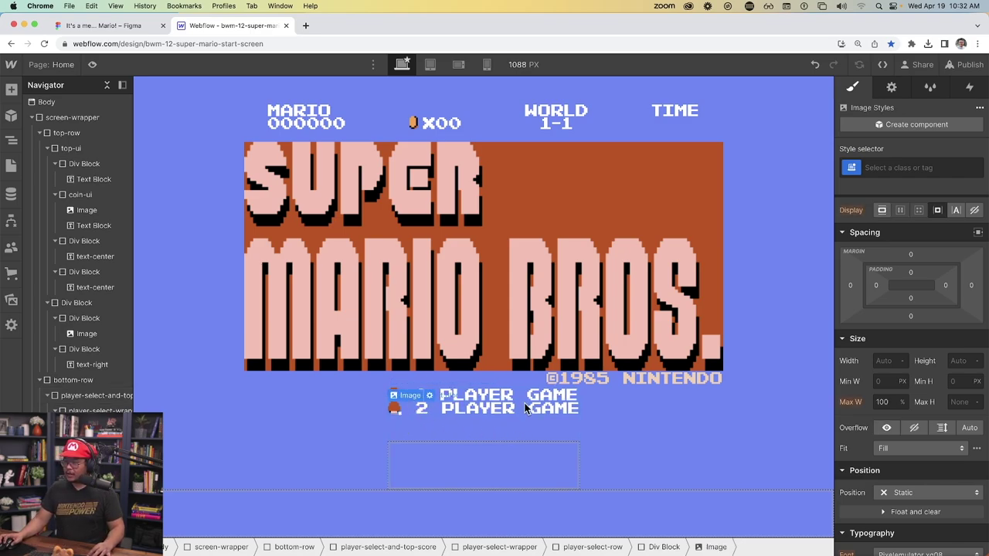
pyautogui.click(881, 168)
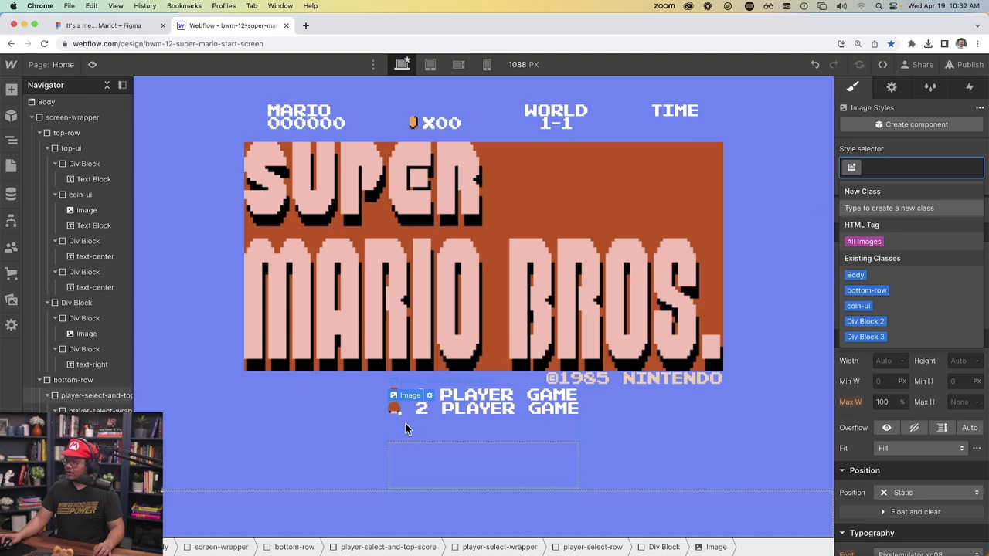
pyautogui.click(394, 395)
pyautogui.click(900, 169)
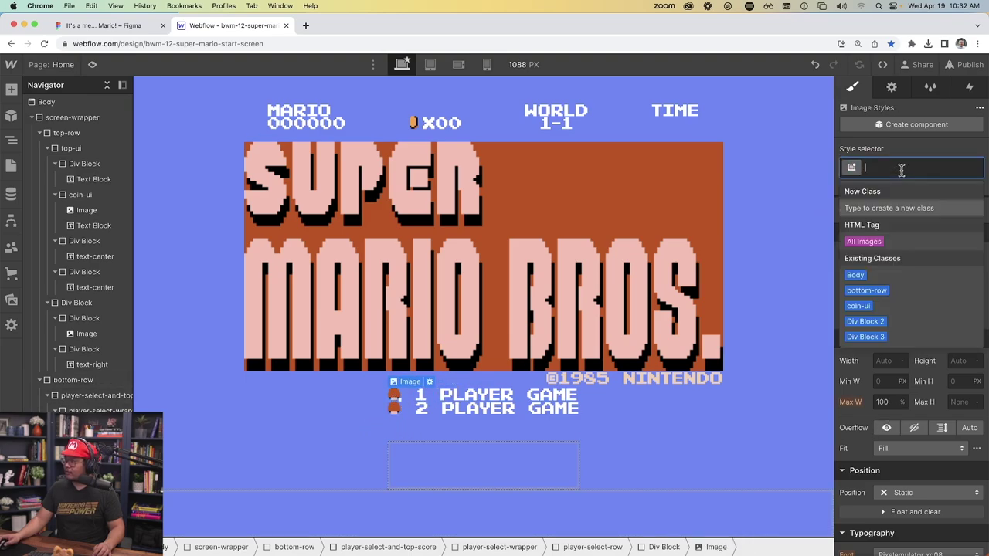
pyautogui.write('mushroom')
pyautogui.press('Return')
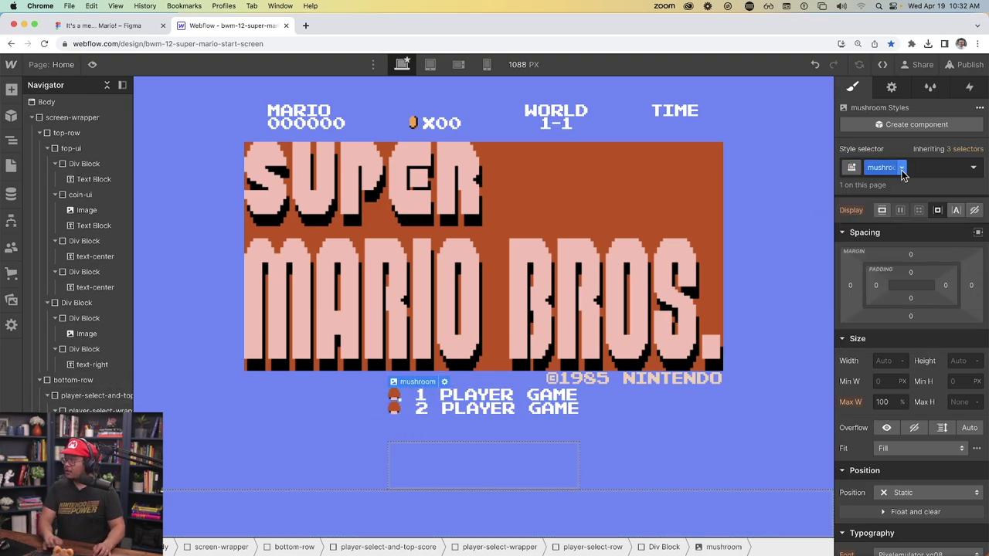
pyautogui.press('BackSpace')
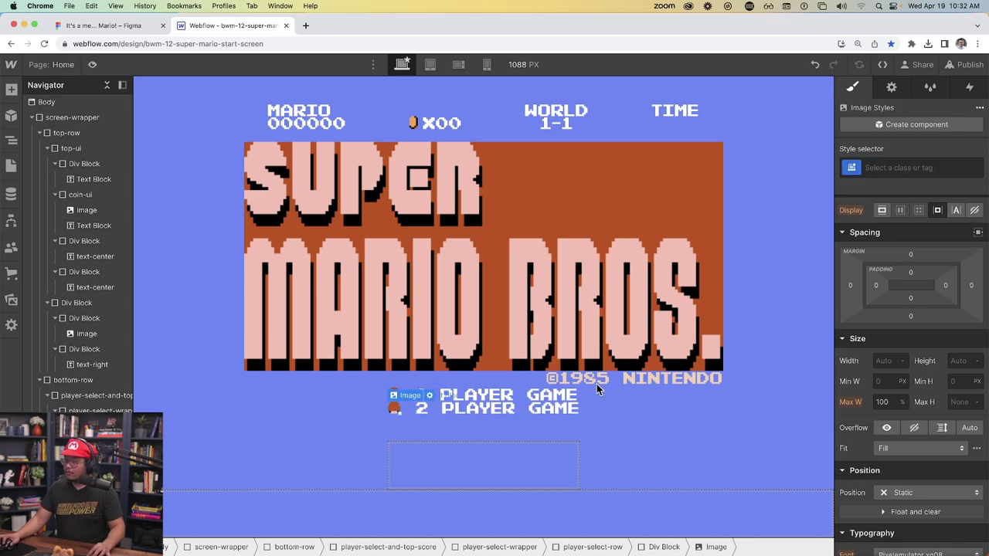
pyautogui.write('mushroom')
pyautogui.press('Return')
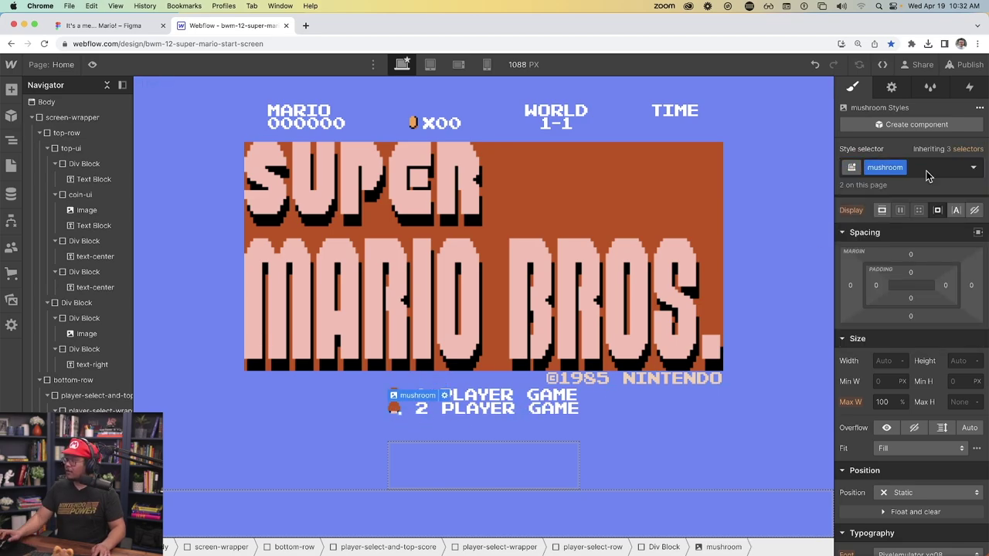
# - Add a '2' combo class to that mushroom and set its opacity to 0%
pyautogui.write('2')
pyautogui.press('Return')
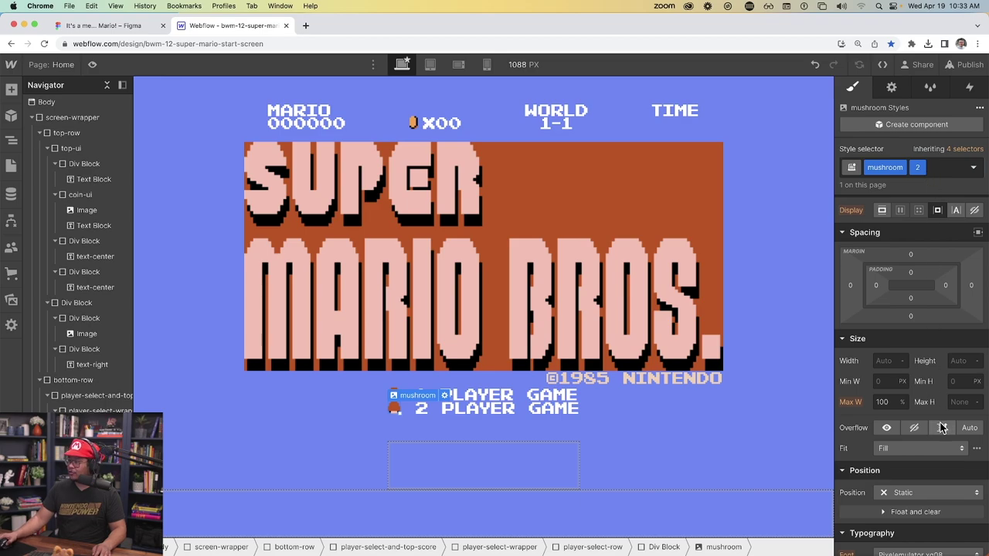
pyautogui.scroll(-5, 939, 437)
pyautogui.moveTo(940, 350); pyautogui.dragTo(876, 350)
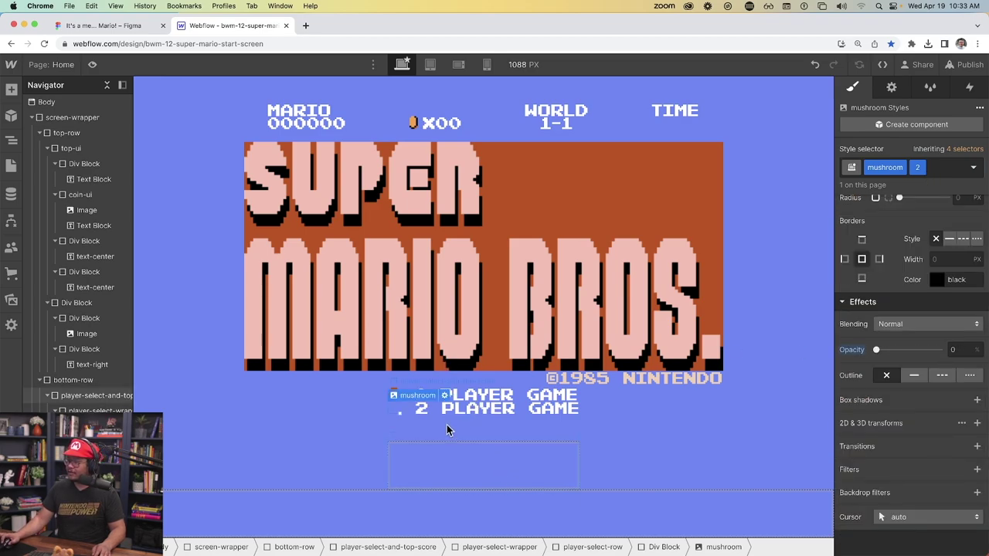
pyautogui.click(506, 406)
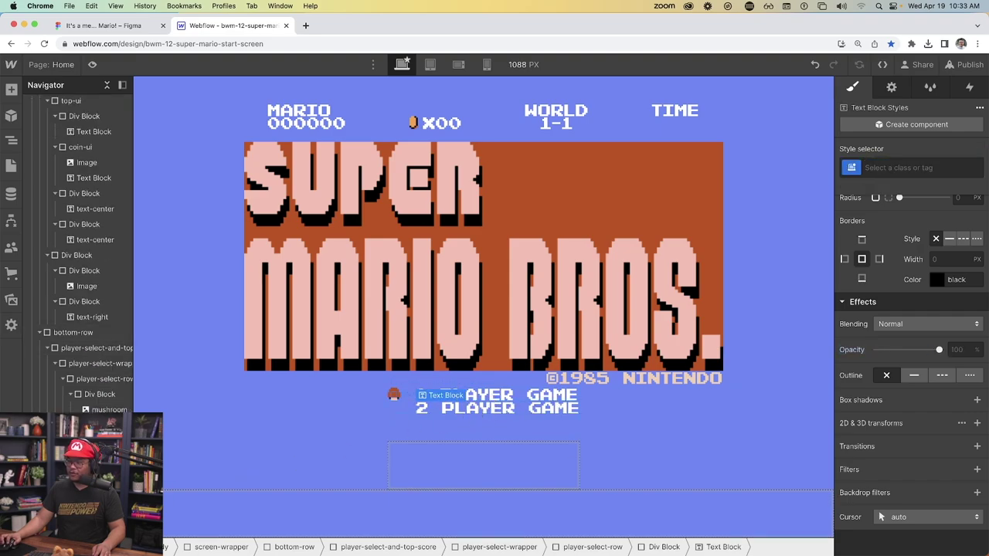
# - Collapse the player-select rows in the Navigator and select player-select-wrapper
pyautogui.click(398, 402)
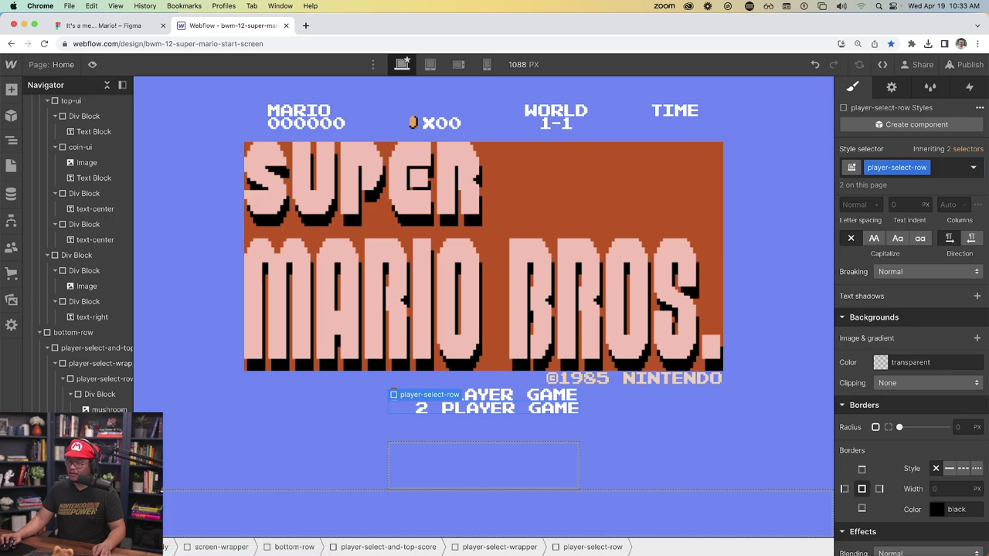
pyautogui.click(70, 394)
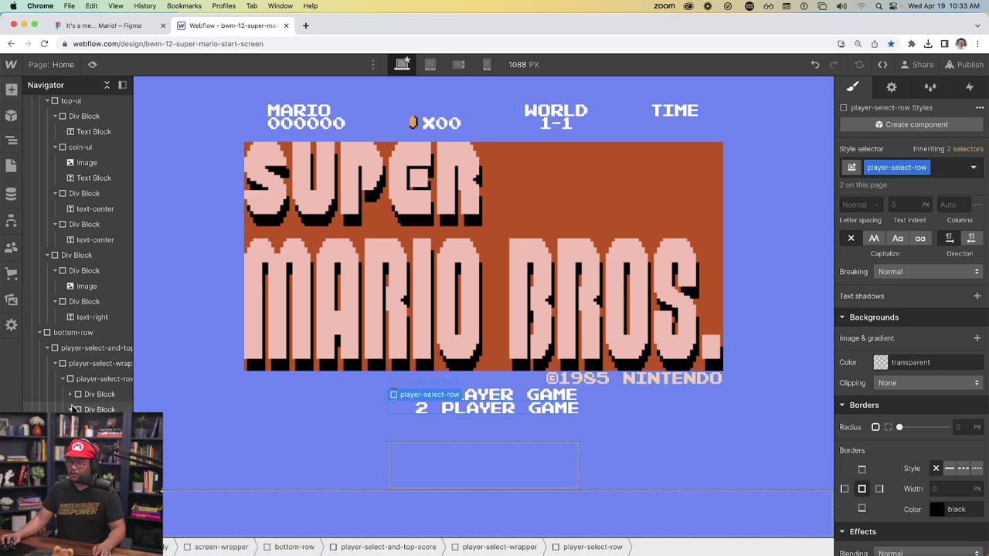
pyautogui.click(65, 380)
pyautogui.click(65, 394)
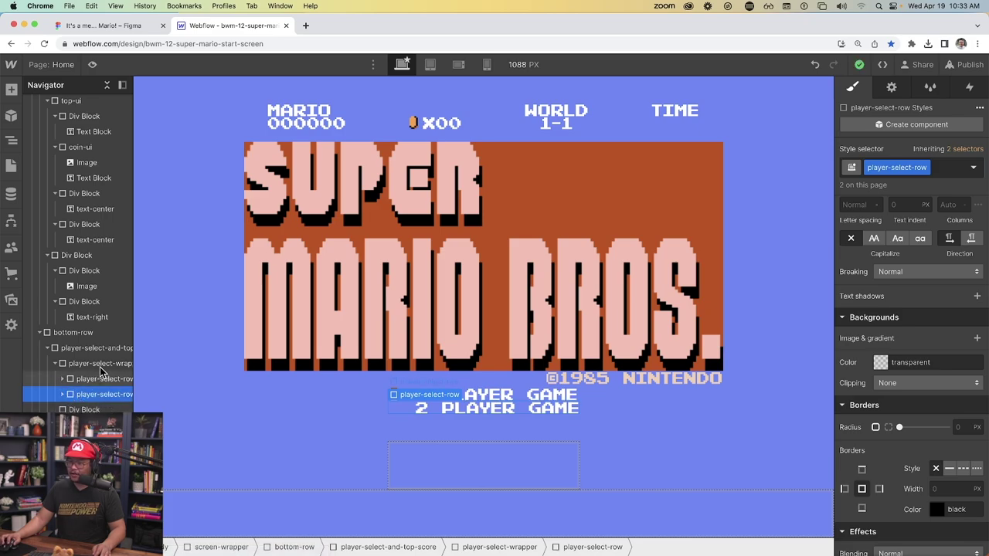
pyautogui.click(97, 363)
pyautogui.moveTo(133, 327); pyautogui.dragTo(150, 327)
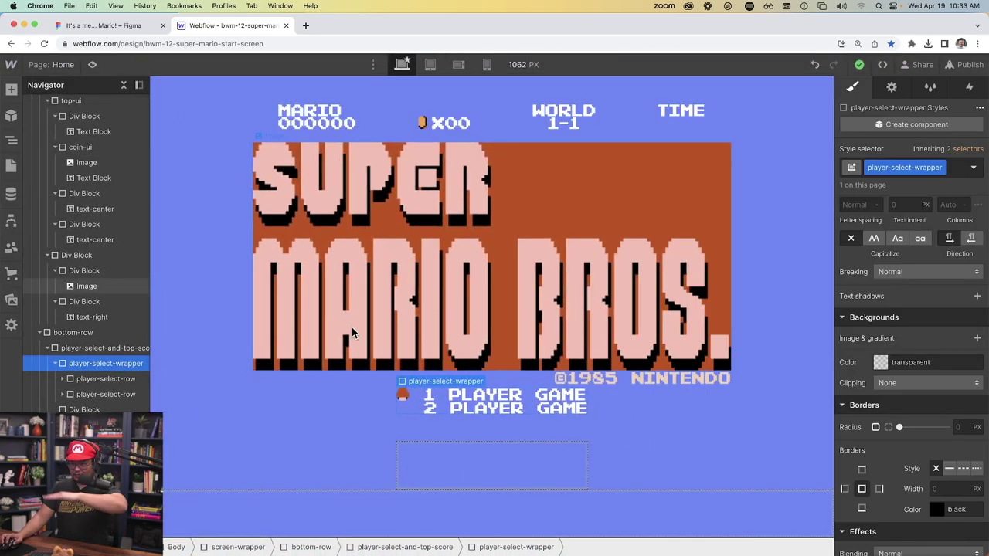
# - Set the wrapper's row gap to 24 px, then view the Figma reference
pyautogui.scroll(10, 926, 308)
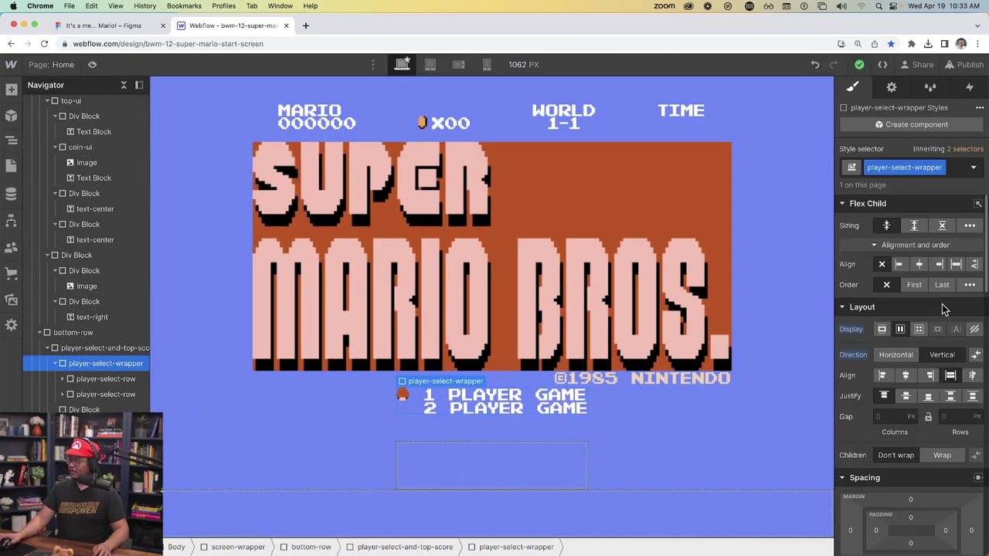
pyautogui.click(951, 418)
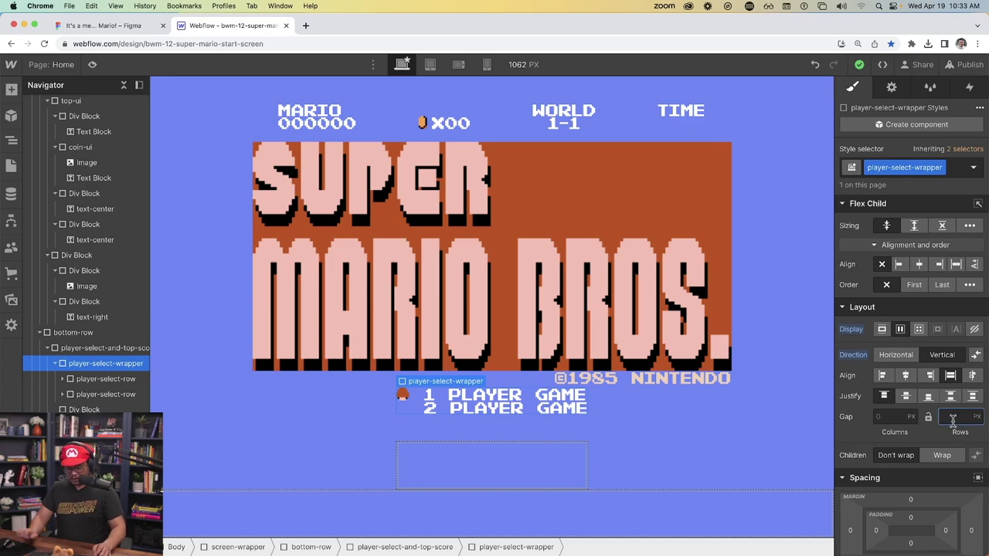
pyautogui.press('Return')
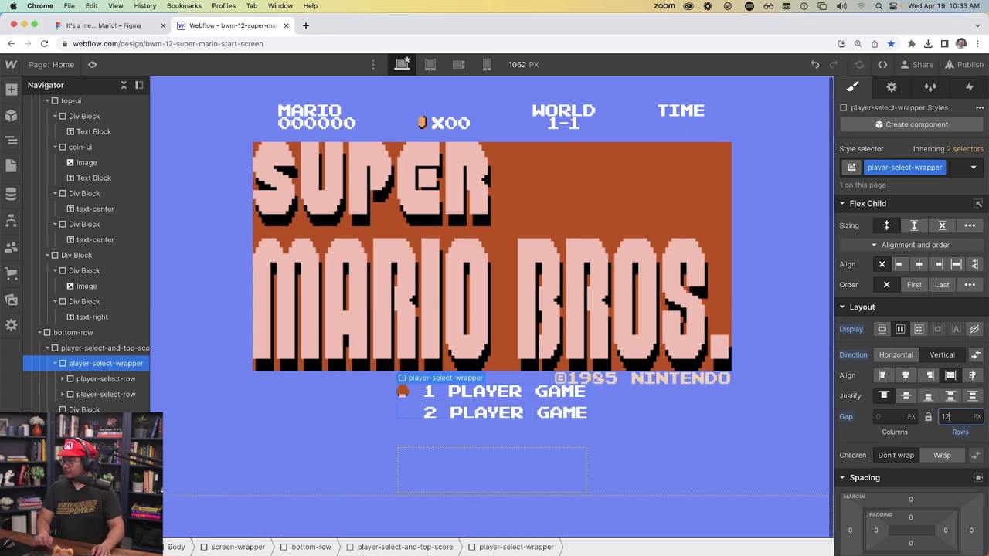
pyautogui.write('24')
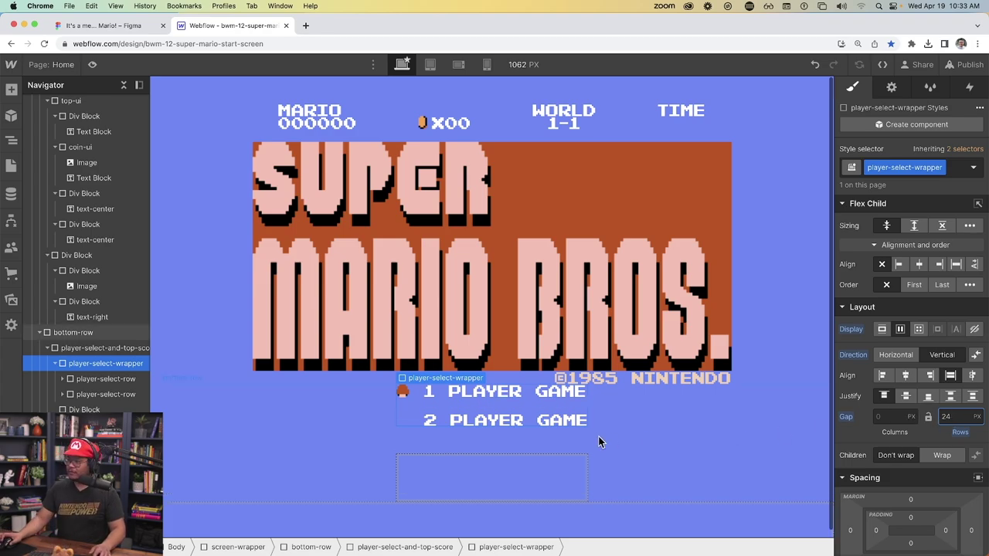
pyautogui.hotkey('ctrl', 'shift', 'Tab')
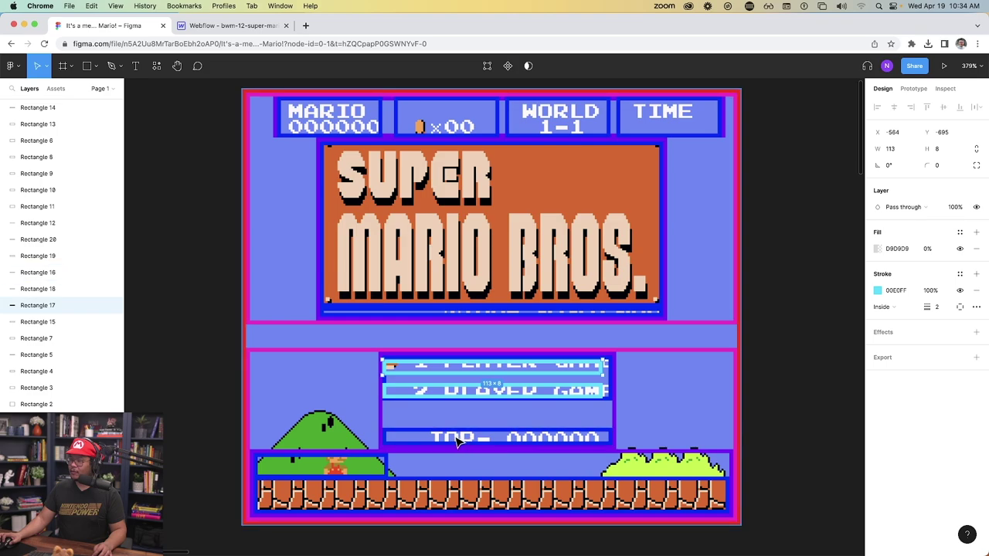
# - Add a Text Block reading 'TOP - 009001' beneath the player options
pyautogui.click(197, 26)
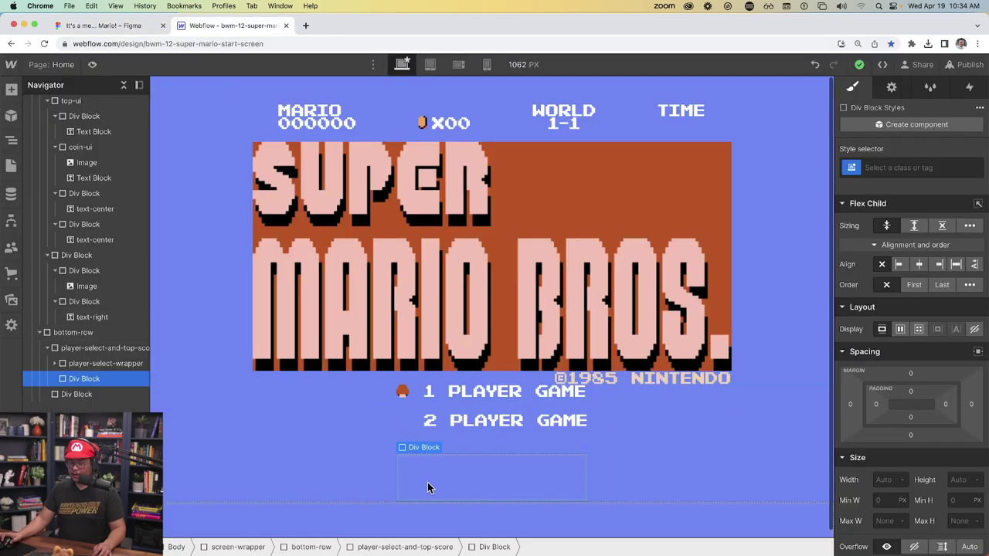
pyautogui.press('super+k')
pyautogui.write('text')
pyautogui.press('Down')
pyautogui.press('Return')
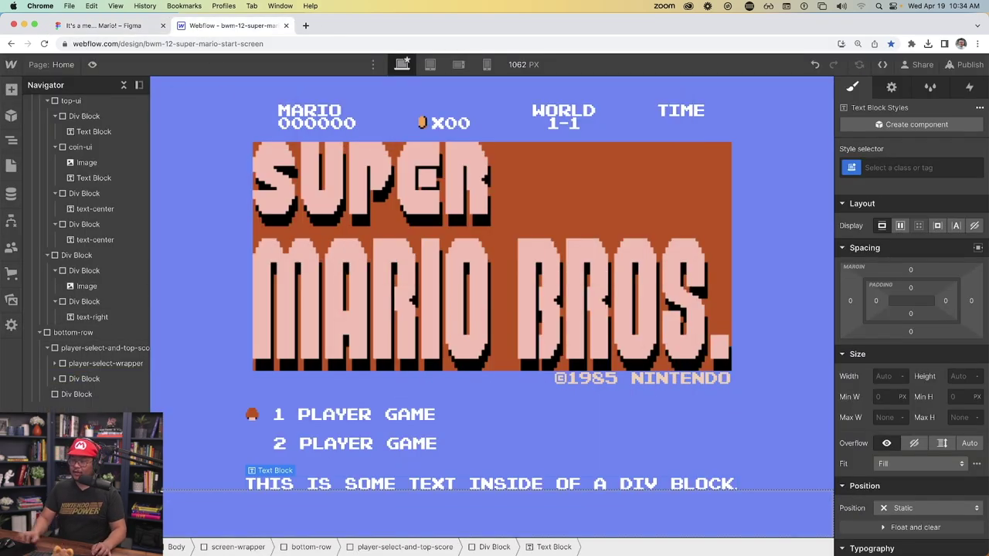
pyautogui.doubleClick(353, 485)
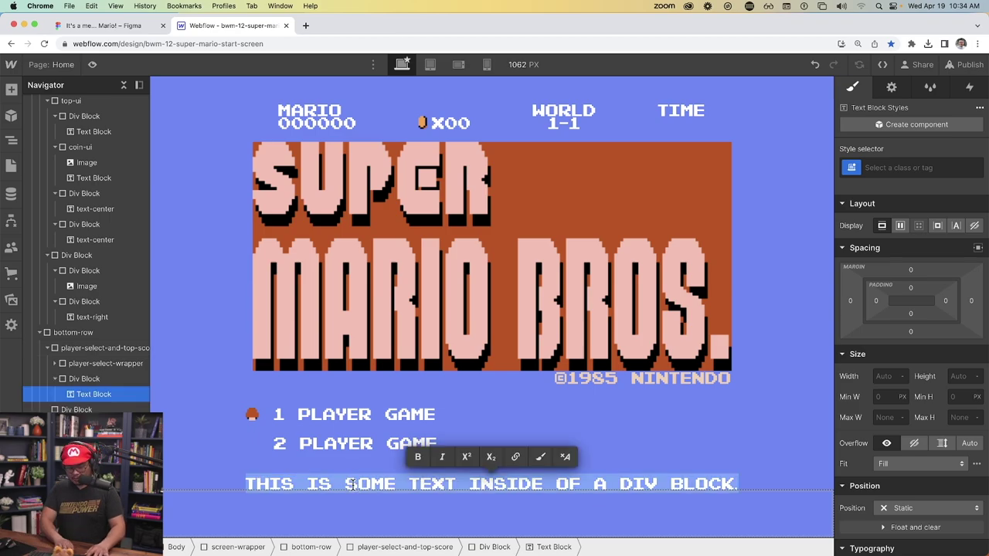
pyautogui.write('TOP - 000000')
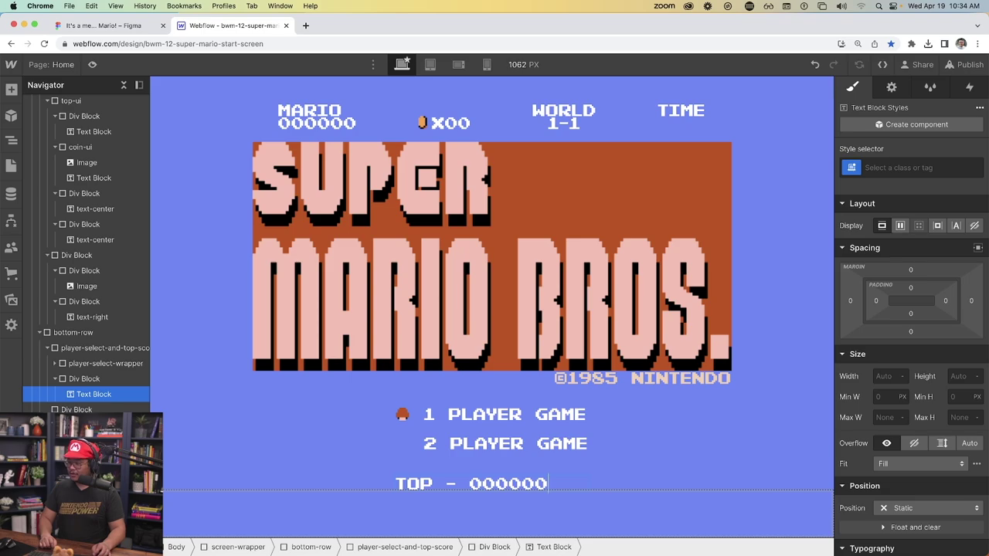
pyautogui.hotkey('alt', 'shift', 'Left')
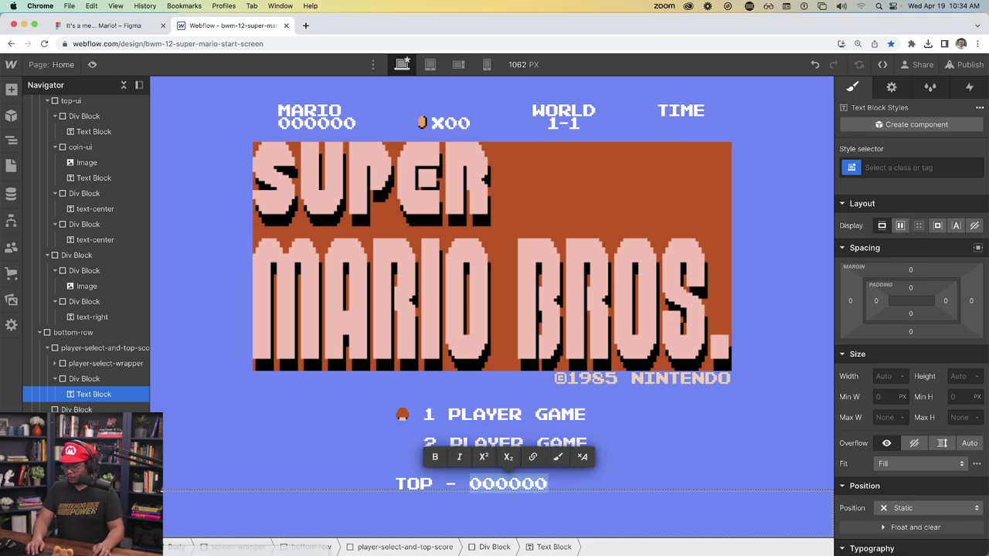
pyautogui.write('9001')
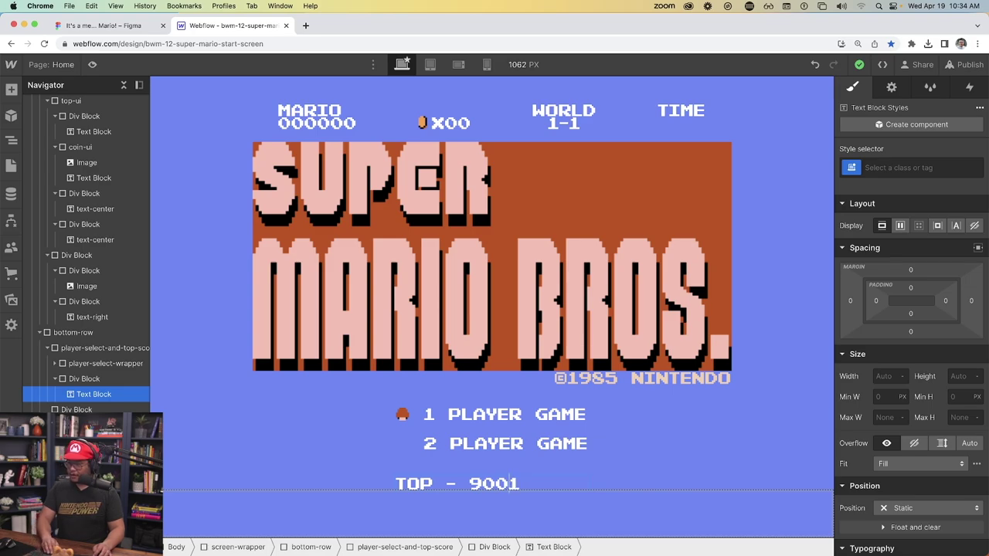
pyautogui.write('00')
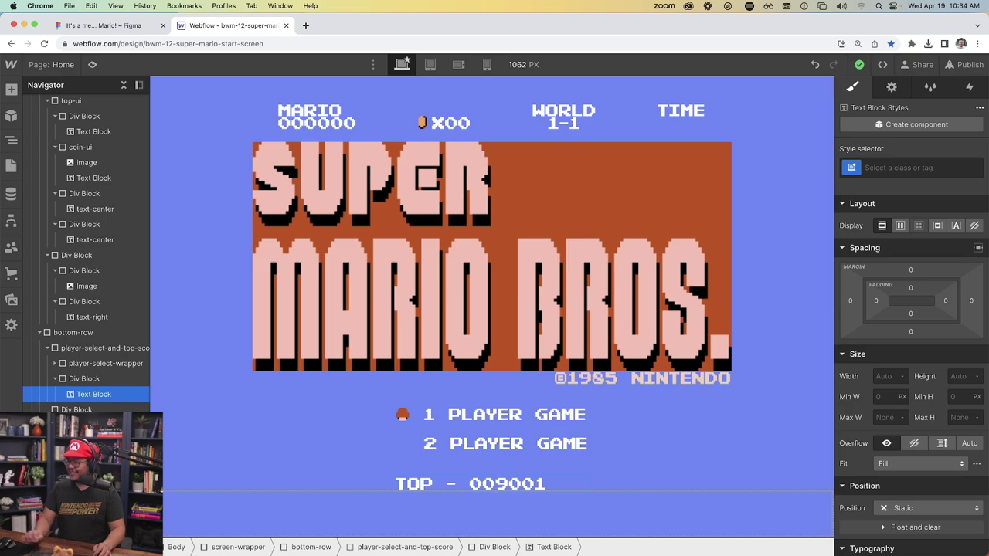
# - Compare against the Figma design and select the bottom row's empty Div Block
pyautogui.click(588, 469)
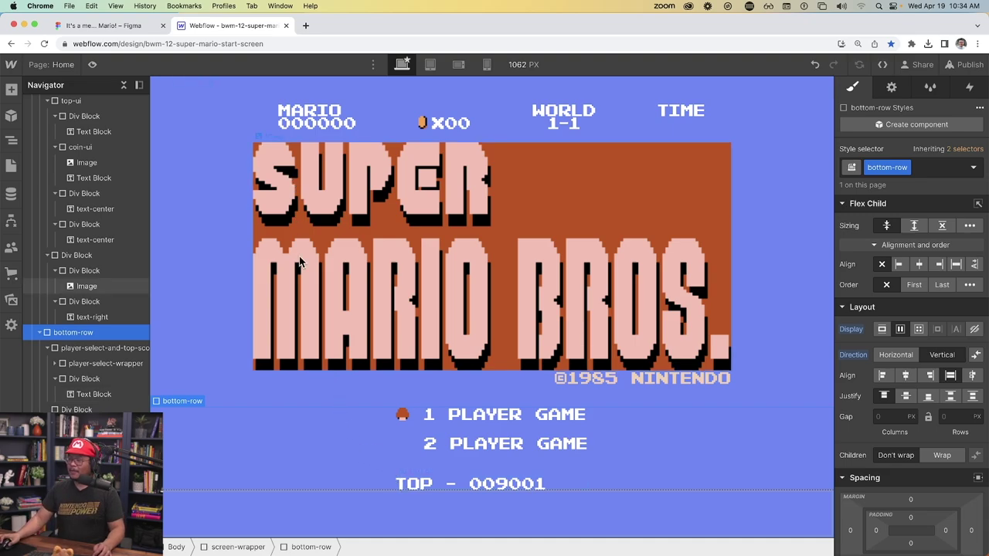
pyautogui.click(151, 26)
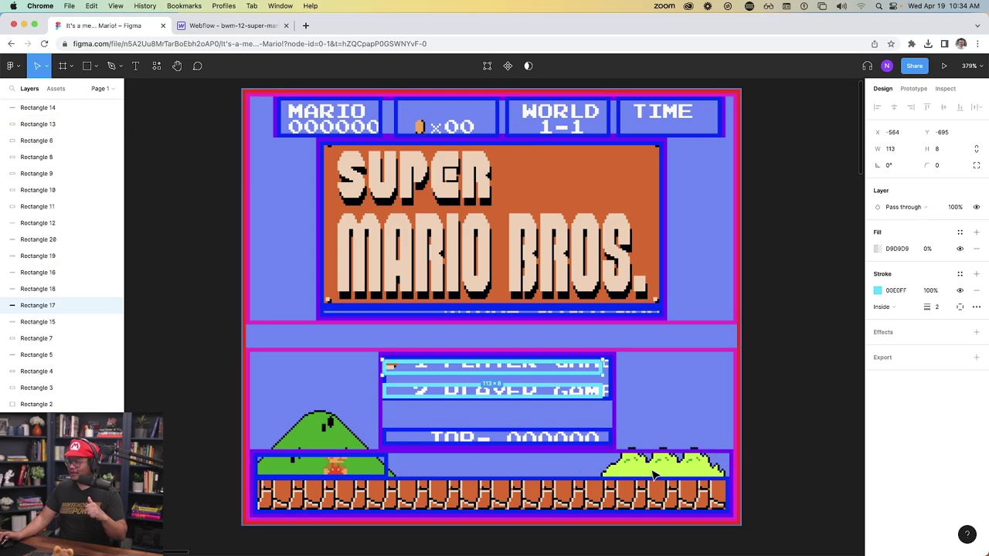
pyautogui.click(234, 26)
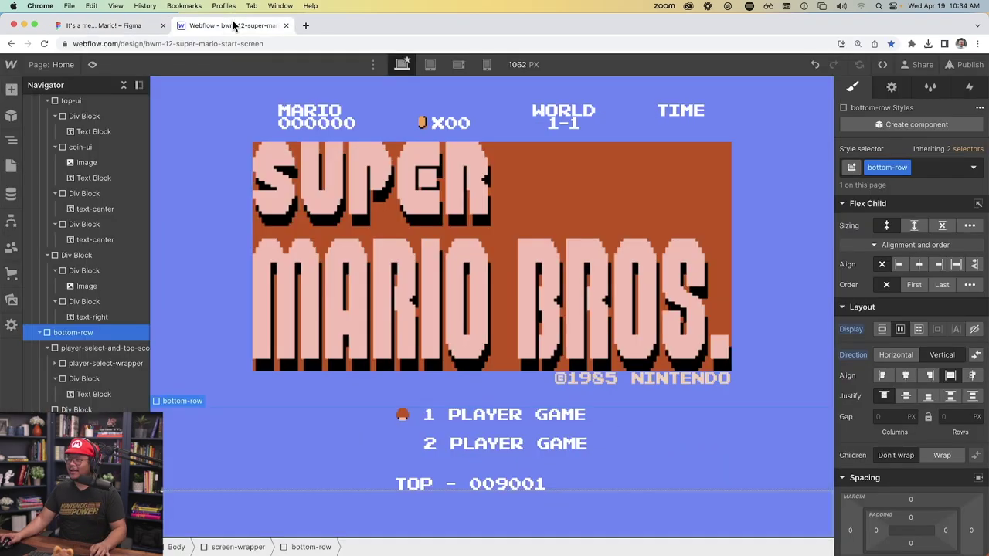
pyautogui.click(206, 510)
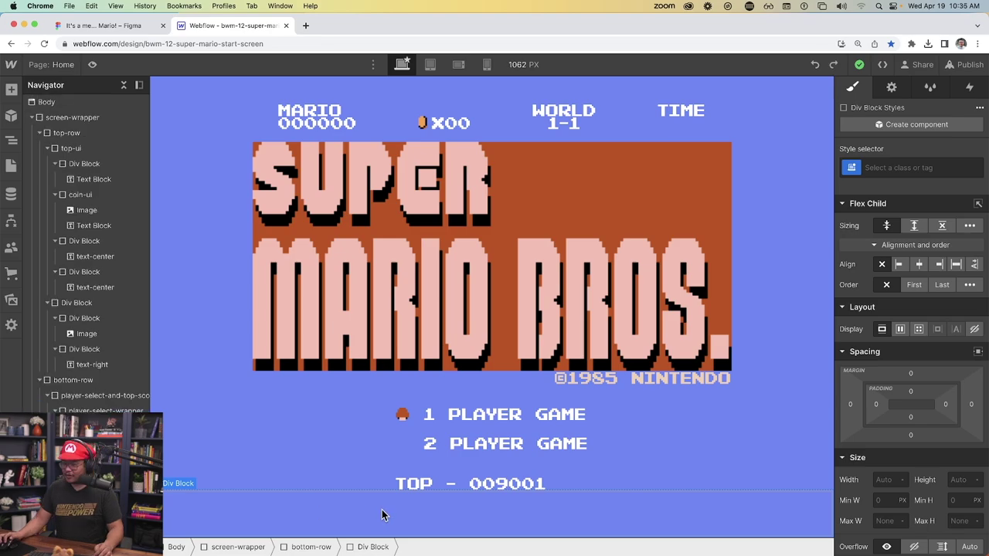
pyautogui.click(104, 25)
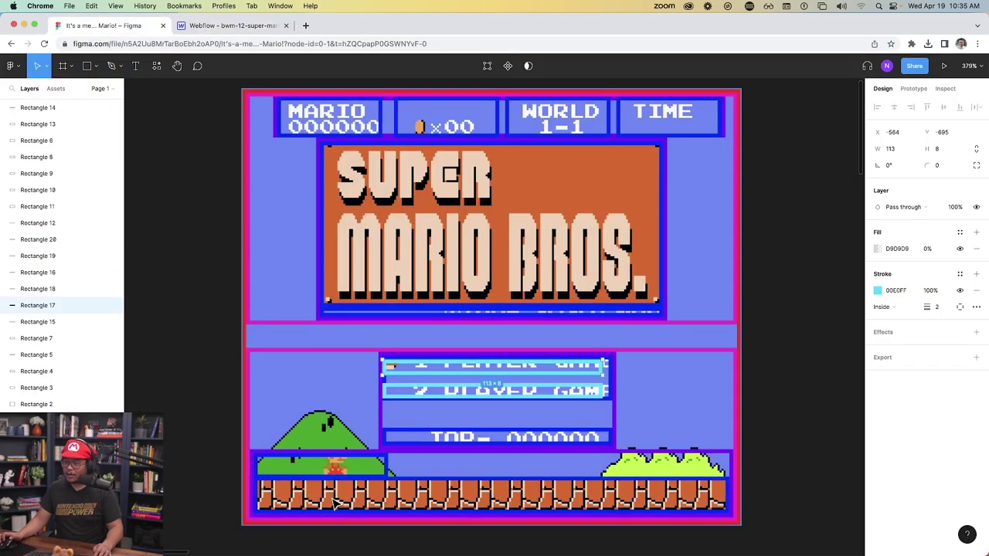
# - Back in Webflow, nest a new Div Block inside the bottom row's empty Div Block
pyautogui.click(224, 25)
pyautogui.press('super+e')
pyautogui.write('div')
pyautogui.press('Return')
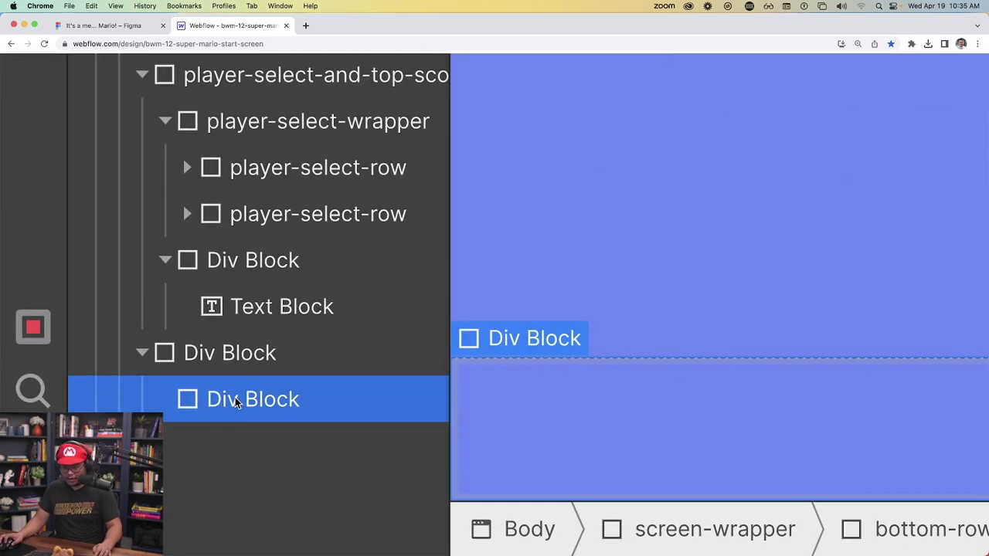
# - Duplicate the nested Div Block, select the first copy, and reset zoom to 100%
pyautogui.press('super+d')
pyautogui.click(237, 448)
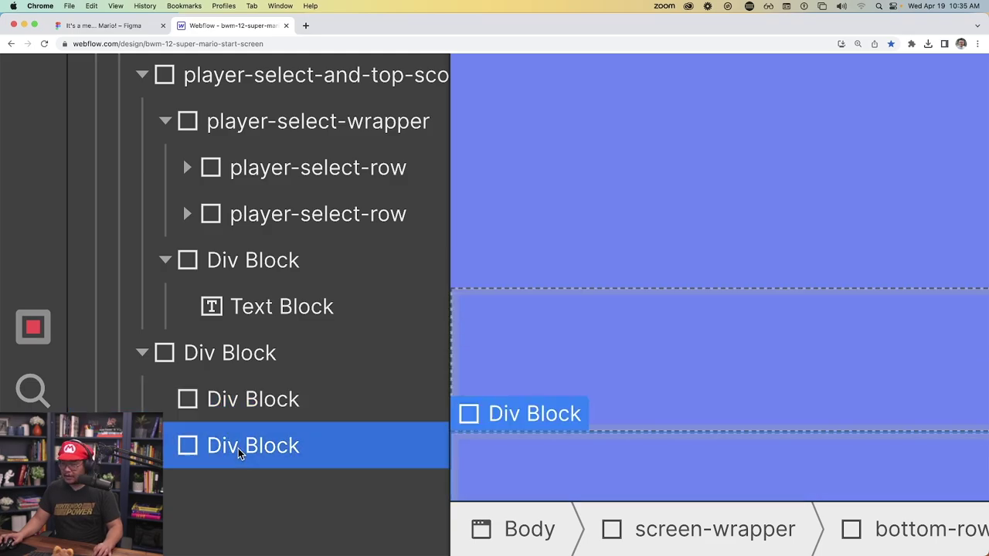
pyautogui.click(253, 408)
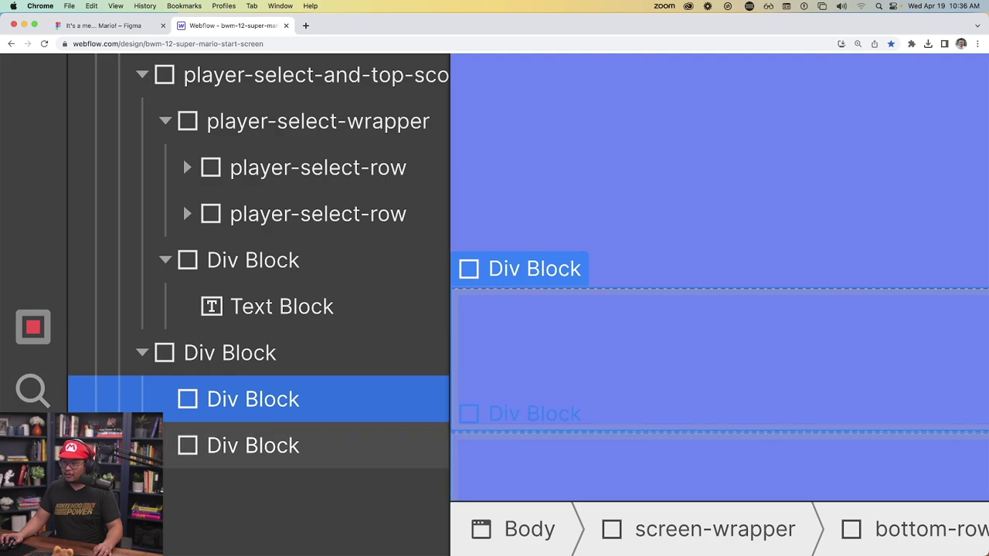
pyautogui.press('super+0')
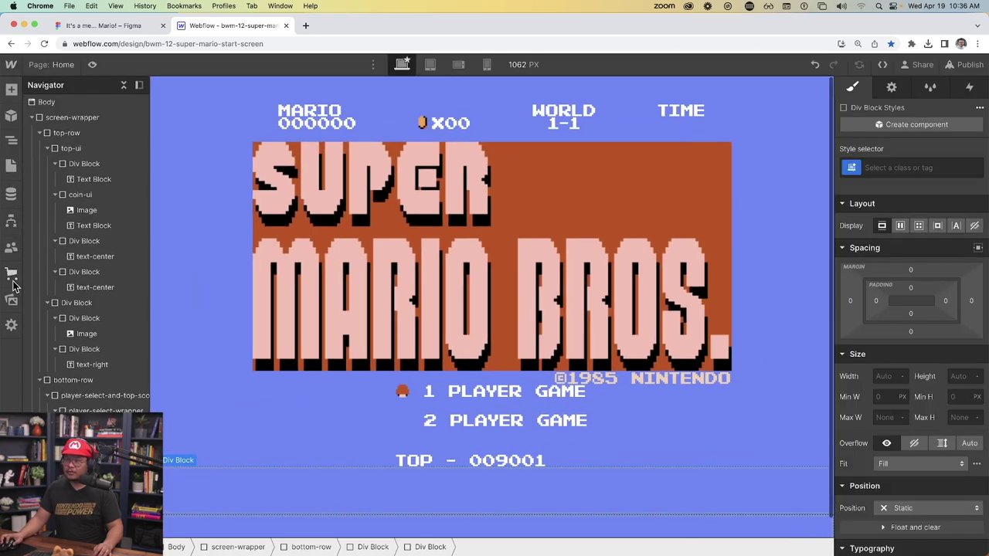
pyautogui.click(11, 300)
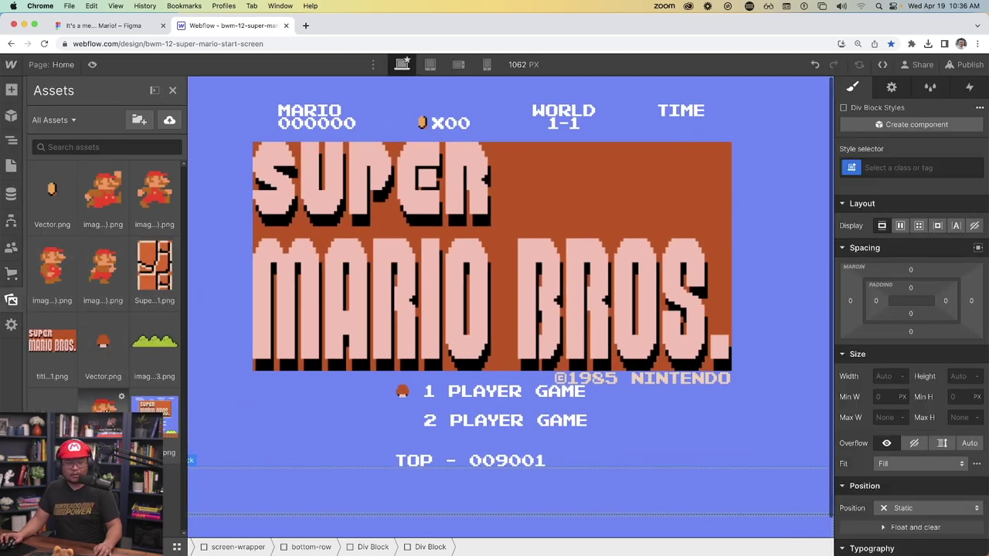
# - Place the small Mario image in the first Div Block and apply the mario class
pyautogui.moveTo(102, 413); pyautogui.dragTo(287, 485)
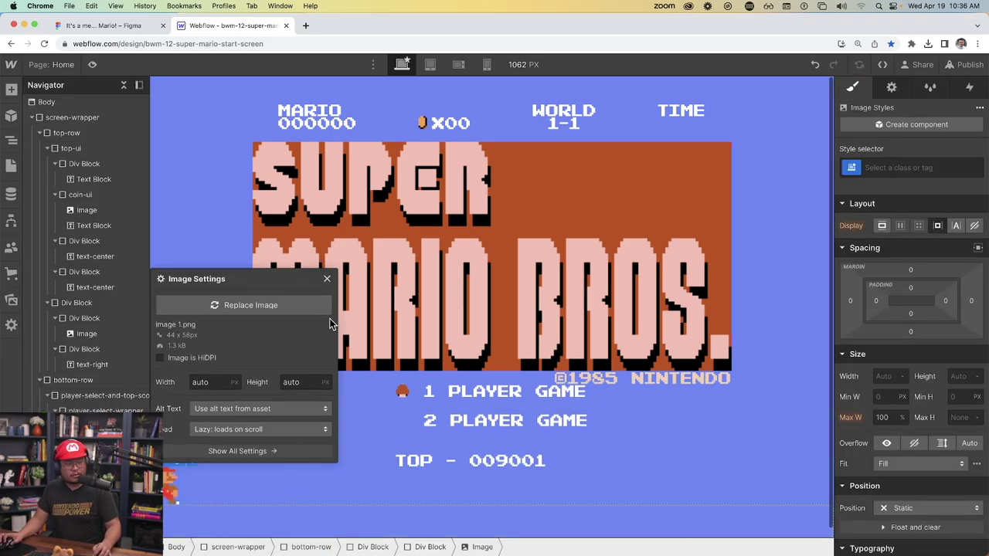
pyautogui.click(327, 279)
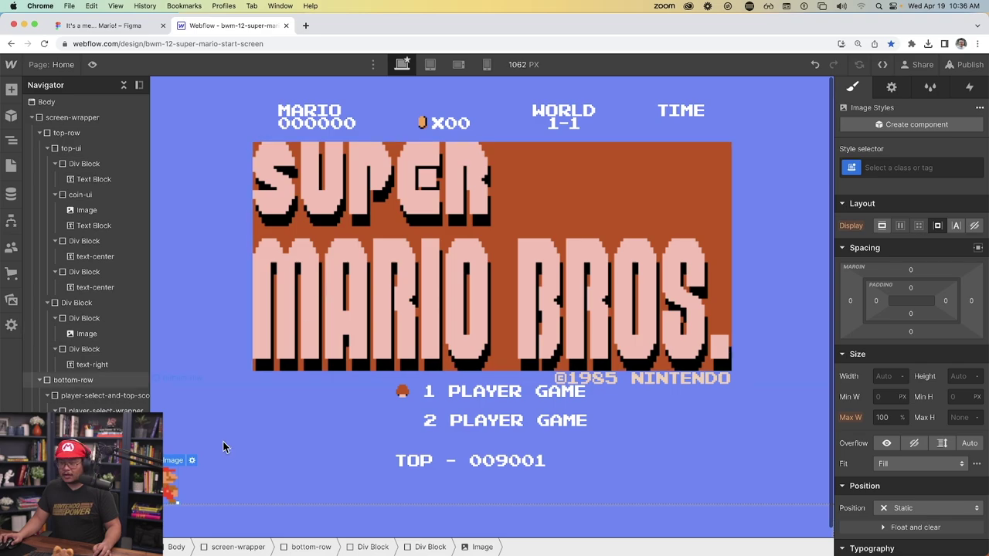
pyautogui.click(241, 494)
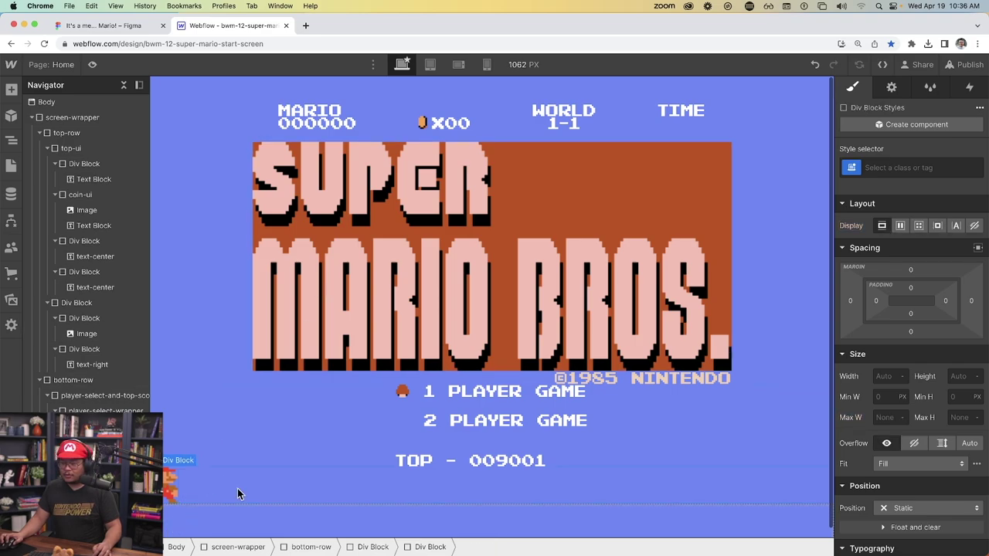
pyautogui.click(920, 178)
pyautogui.write('mario')
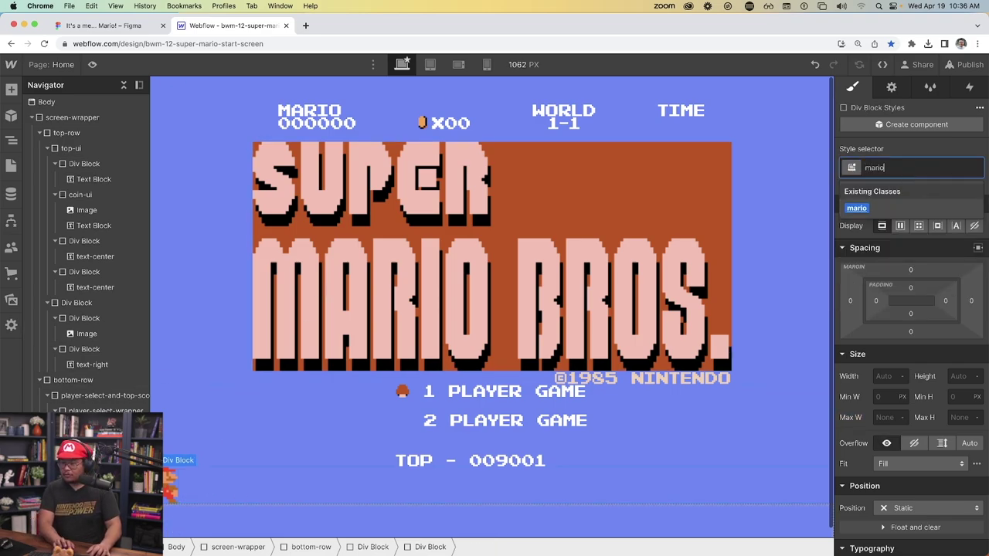
pyautogui.press('Return')
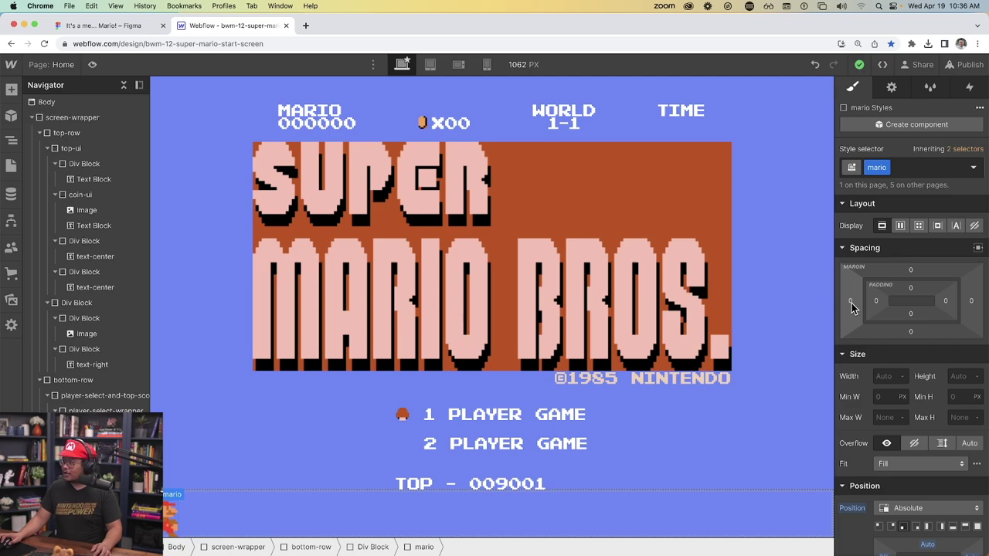
# - Give the Mario block a 10vw left margin
pyautogui.click(888, 377)
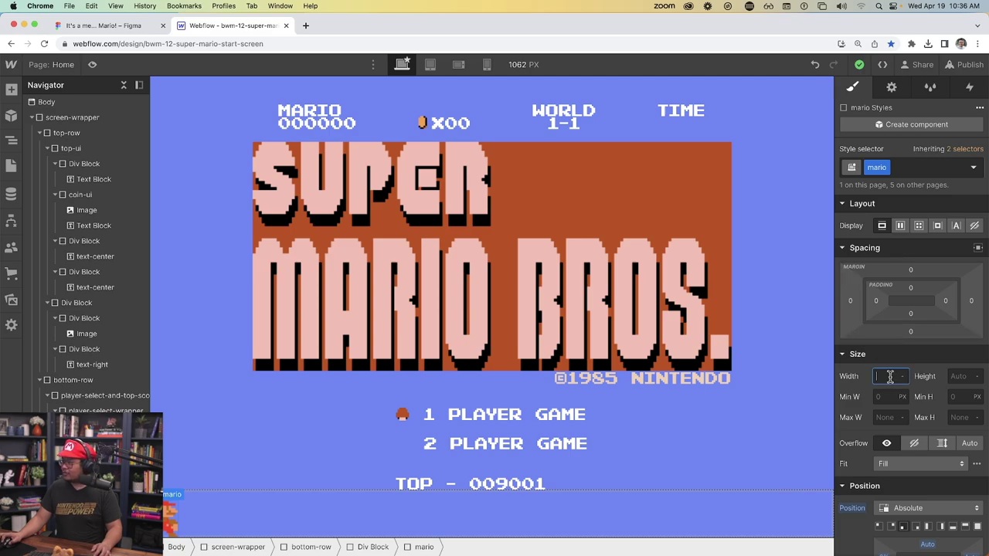
pyautogui.click(851, 302)
pyautogui.write('10vw')
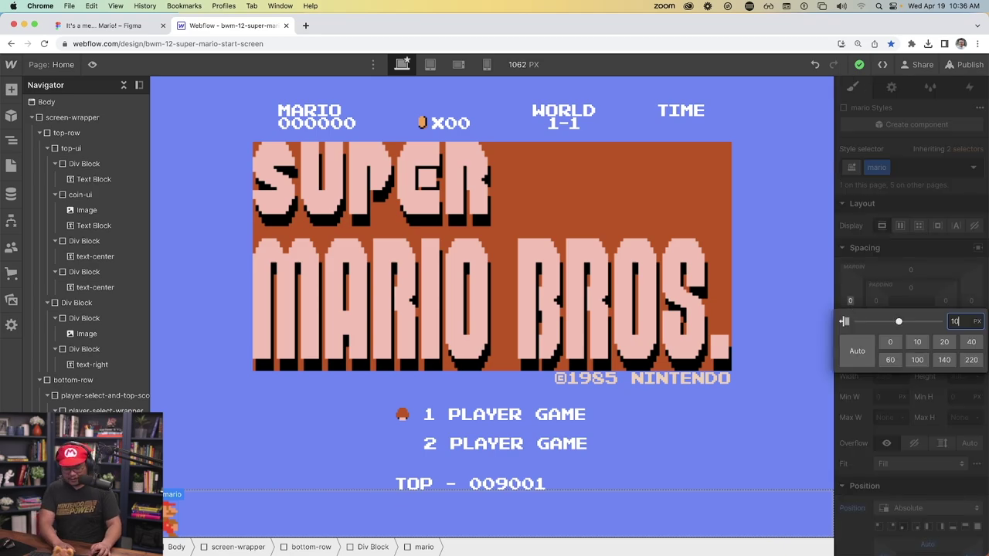
pyautogui.press('Return')
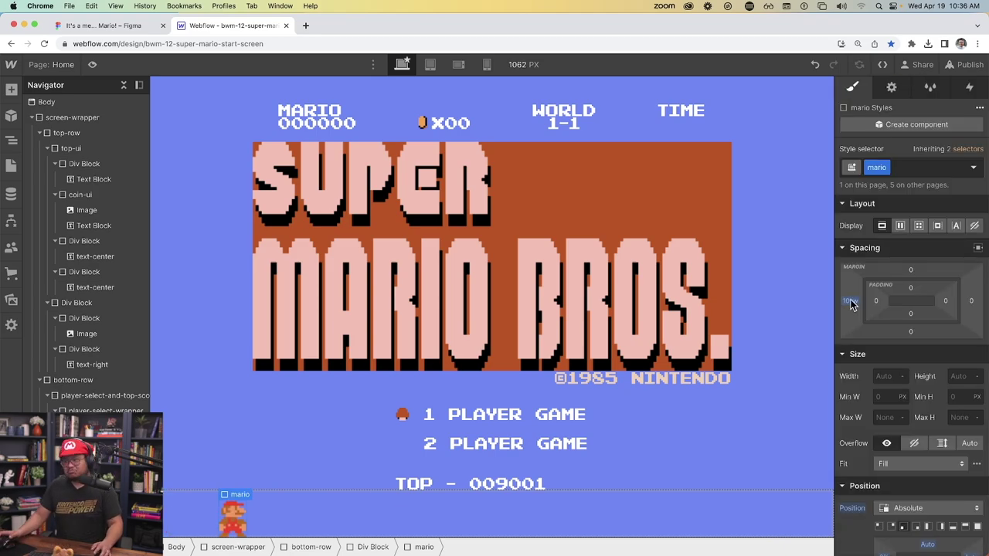
pyautogui.press('Escape')
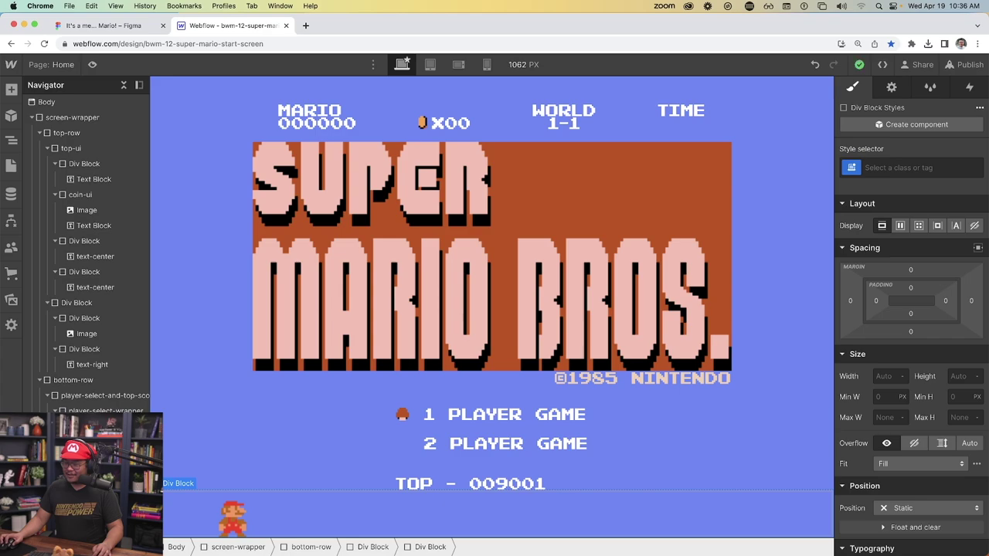
# - Give the second Div Block a new bottom-bricks class
pyautogui.click(884, 172)
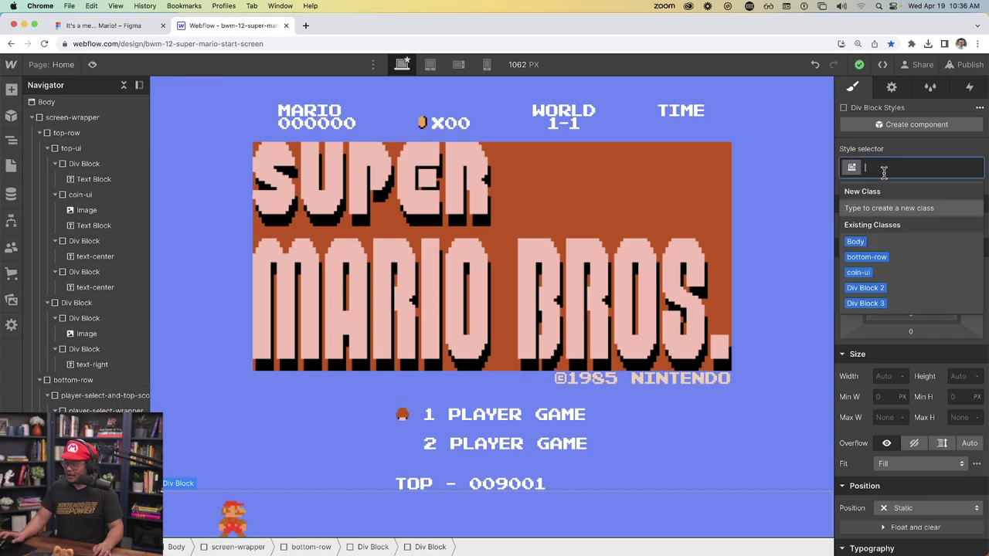
pyautogui.write('bottom-b')
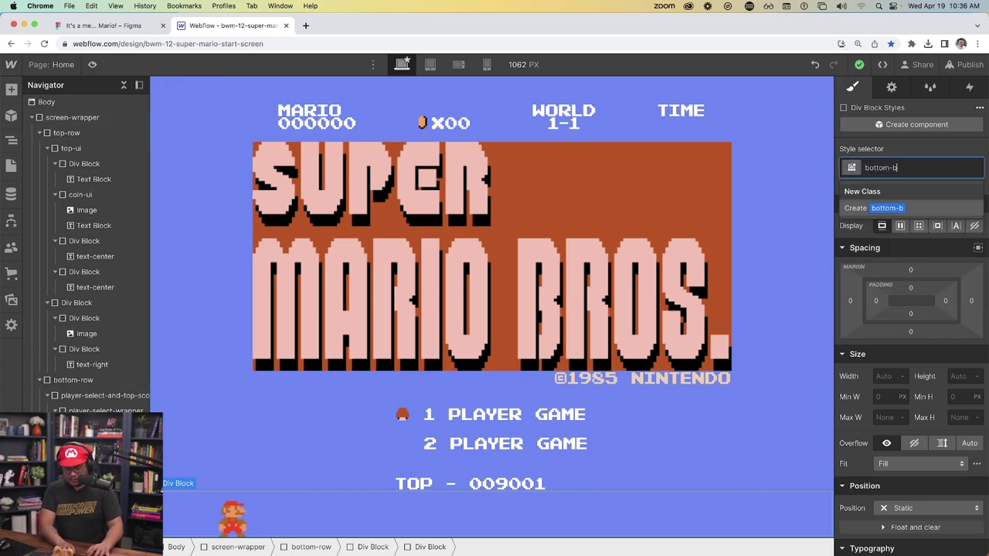
pyautogui.write('ricks')
pyautogui.press('Return')
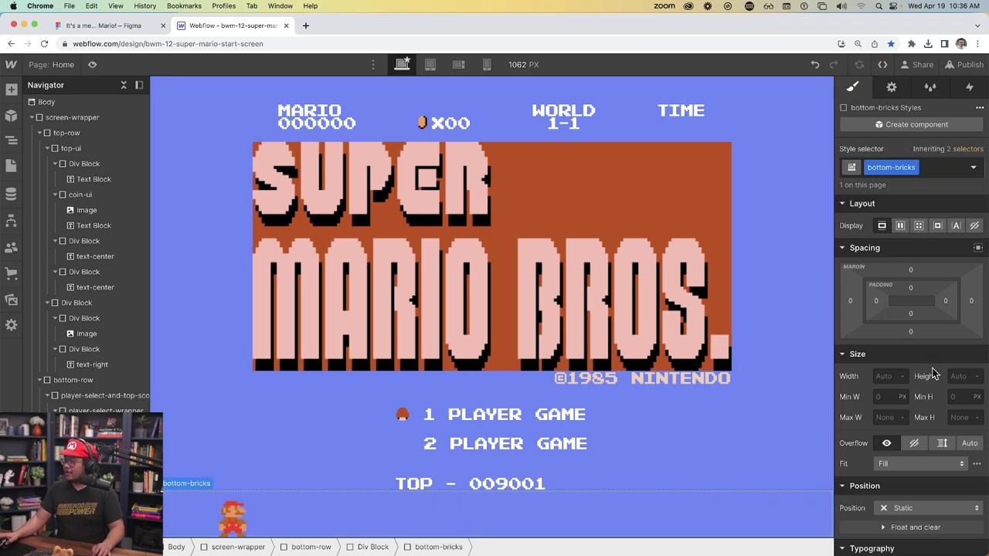
# - Set the brick tile as bottom-bricks' background image and preview the page
pyautogui.scroll(-2, 927, 417)
pyautogui.scroll(-4, 926, 421)
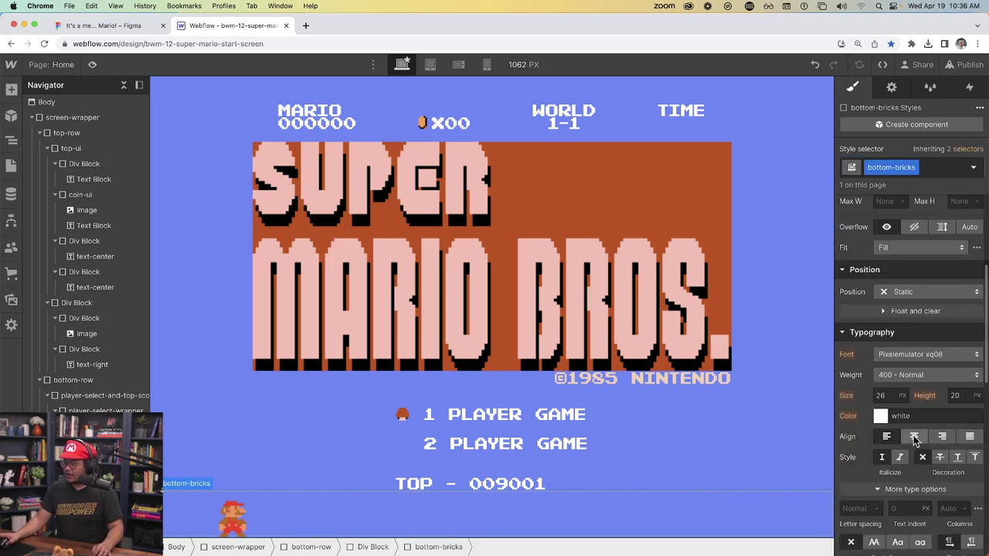
pyautogui.scroll(-1, 926, 439)
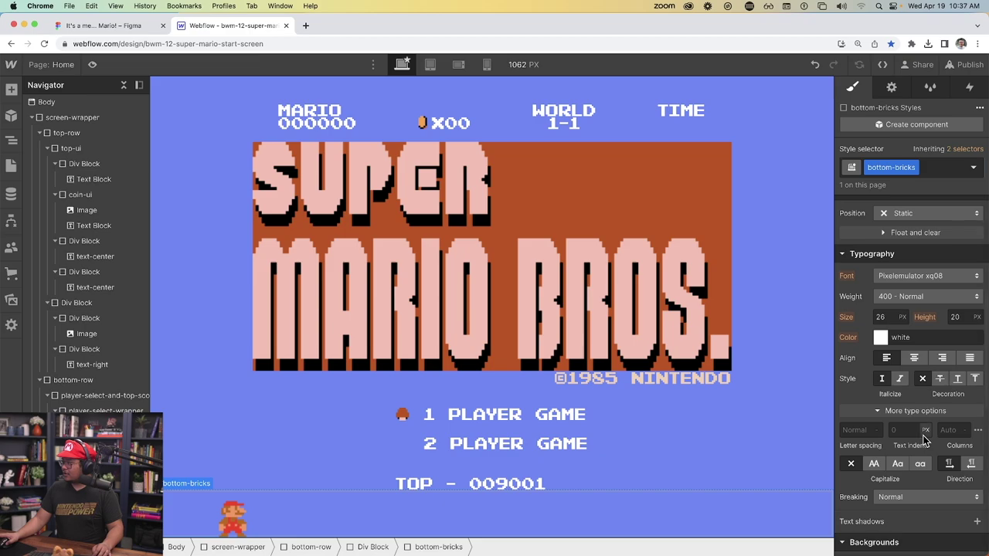
pyautogui.scroll(4, 925, 441)
pyautogui.scroll(-5, 924, 440)
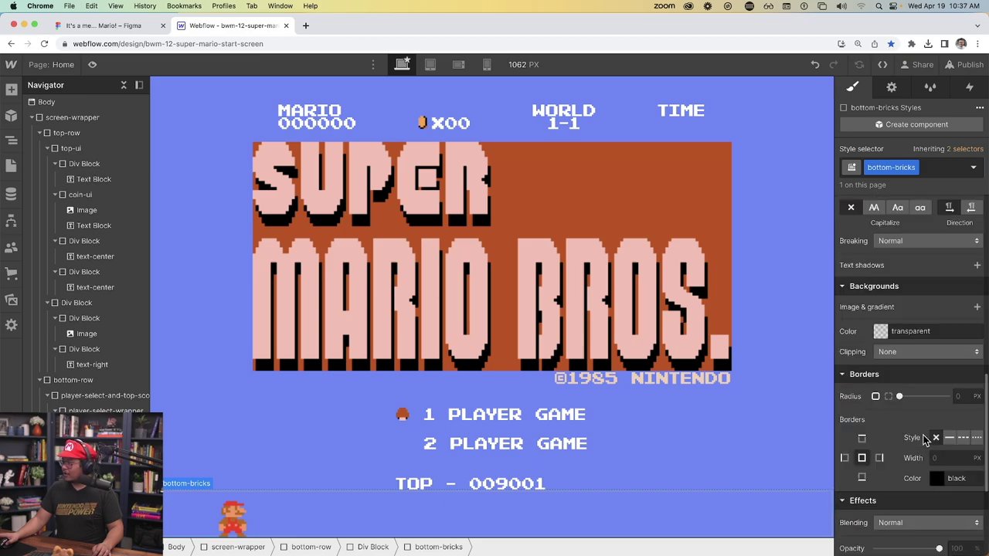
pyautogui.click(976, 307)
pyautogui.click(927, 284)
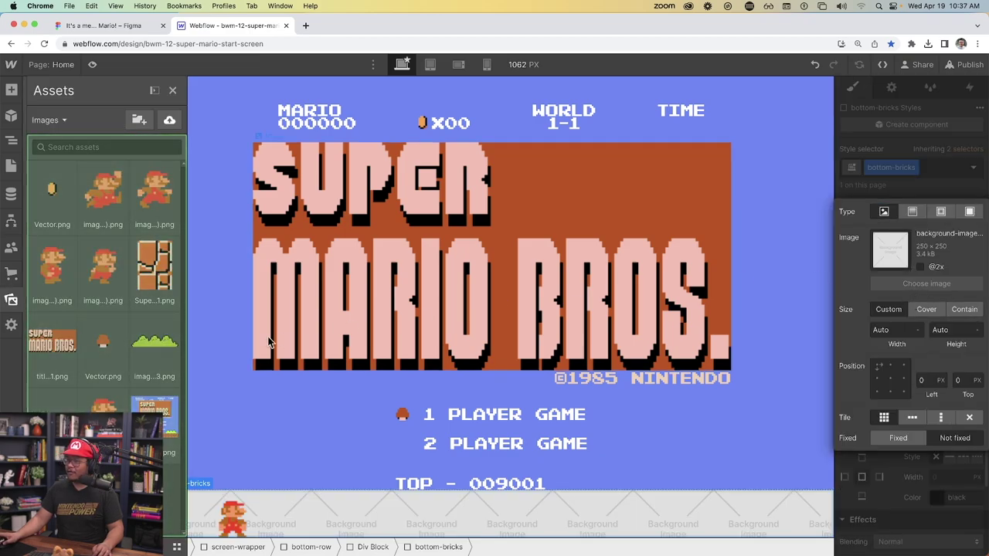
pyautogui.click(155, 266)
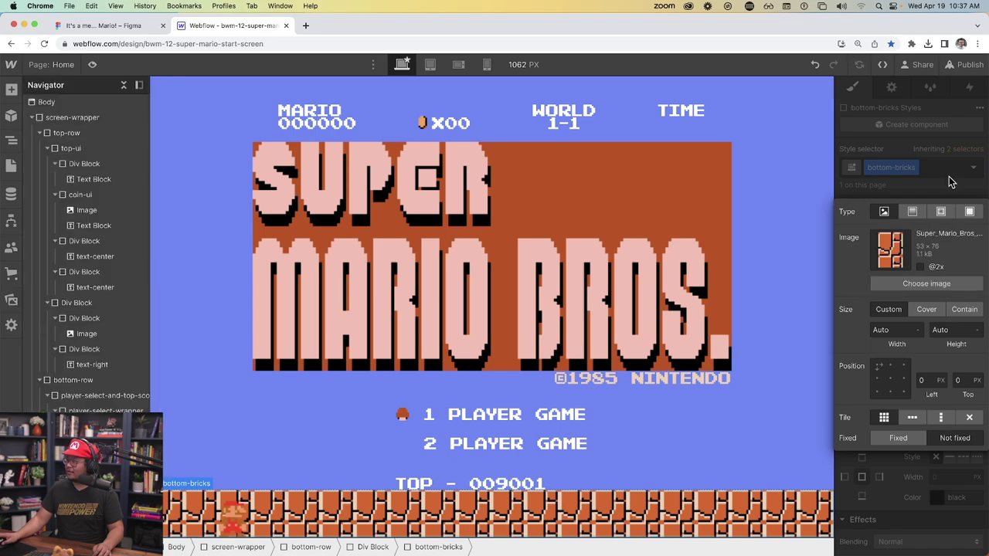
pyautogui.click(953, 184)
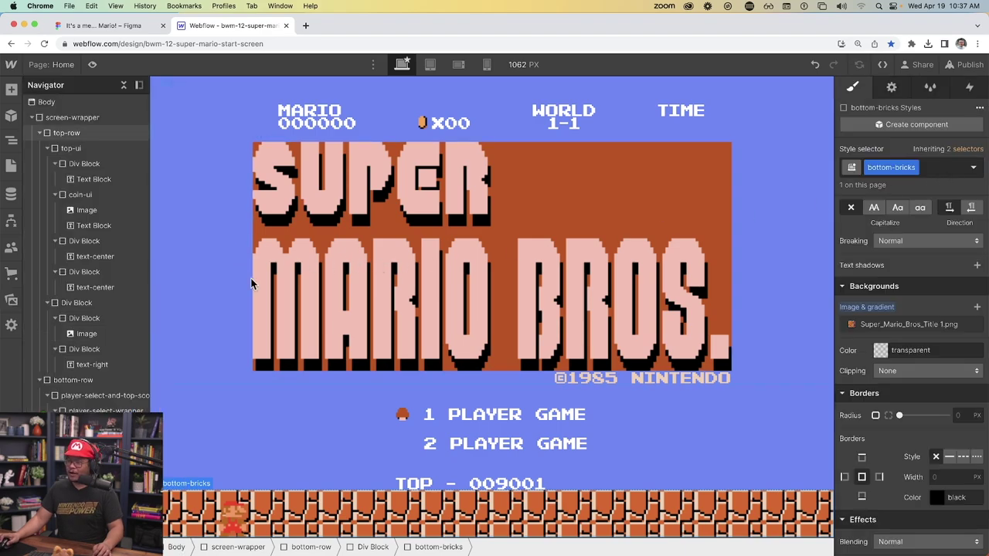
pyautogui.click(93, 66)
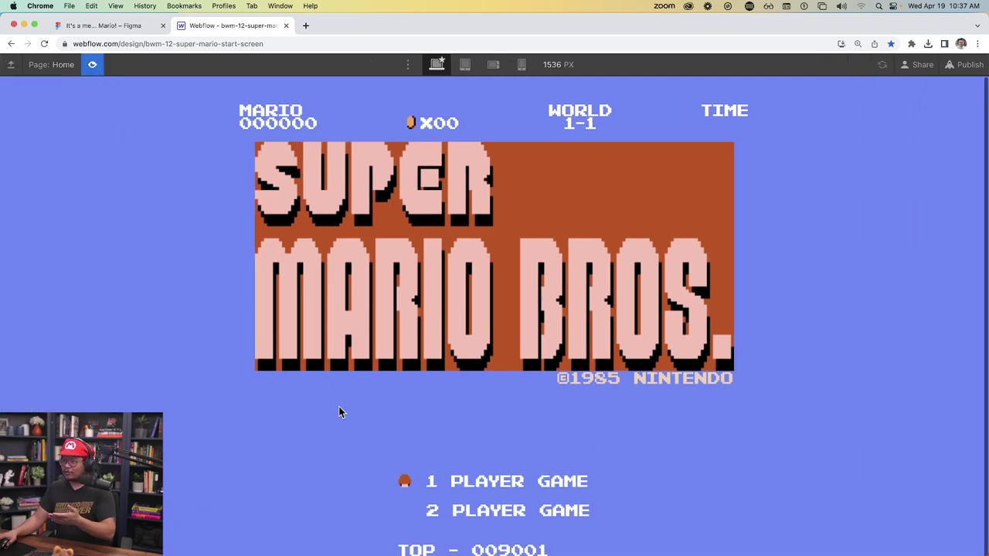
# - Set the bottom-bricks height to 76 px and check the brick floor in preview
pyautogui.click(93, 66)
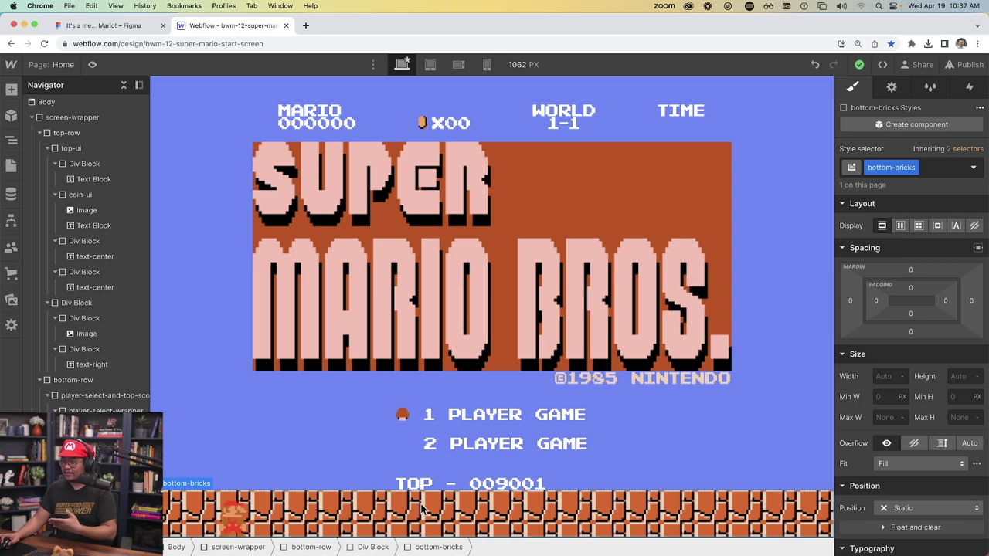
pyautogui.scroll(2, 953, 387)
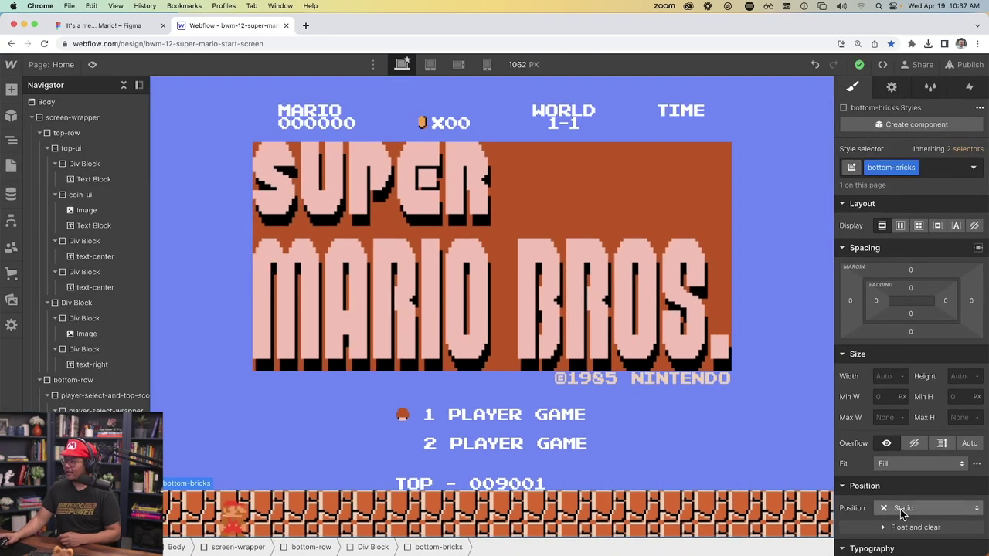
pyautogui.scroll(-5, 724, 463)
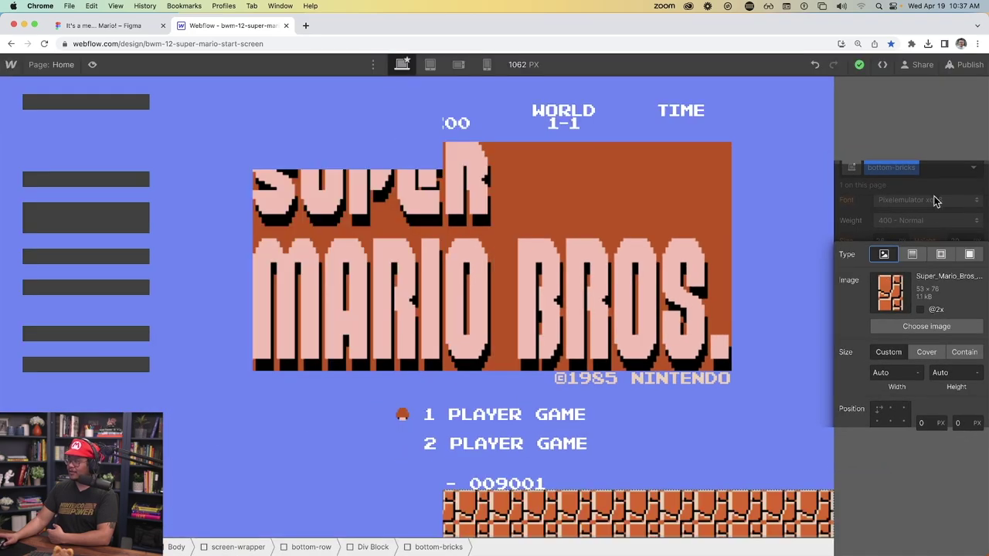
pyautogui.press('Escape')
pyautogui.click(934, 352)
pyautogui.click(958, 376)
pyautogui.write('76')
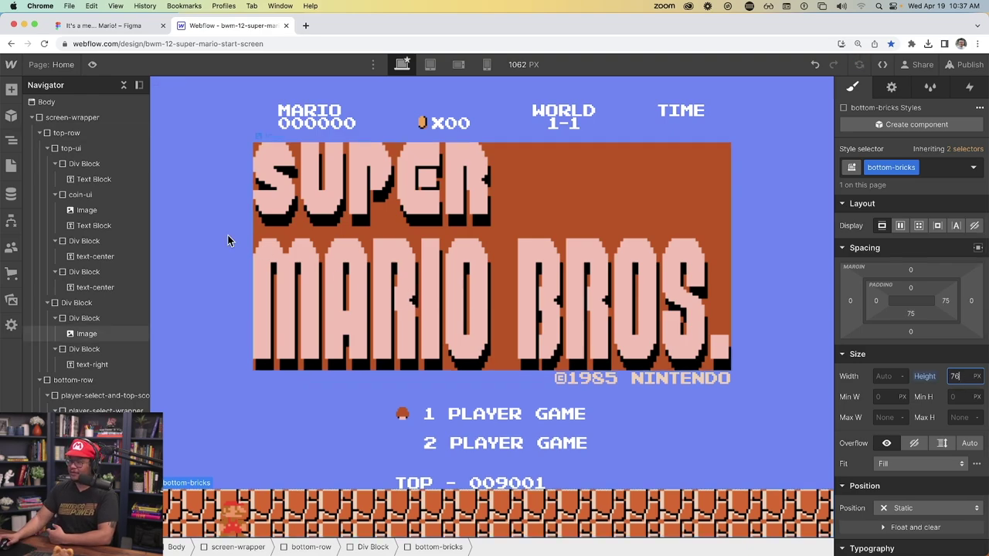
pyautogui.click(90, 66)
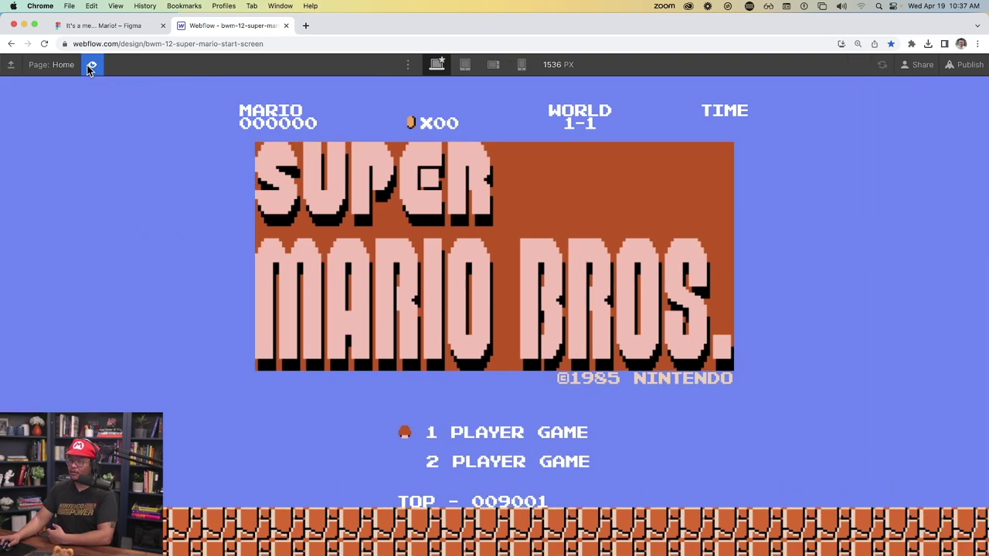
pyautogui.click(91, 65)
# - Resize the SUPER MARIO BROS. title image to about 506 × 243 and preview it
pyautogui.click(495, 351)
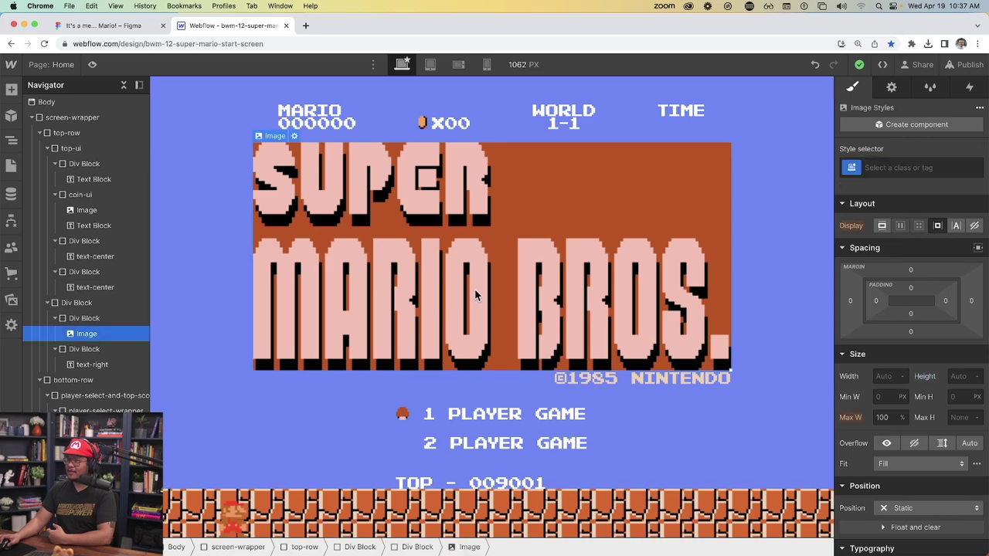
pyautogui.moveTo(736, 370); pyautogui.dragTo(702, 350)
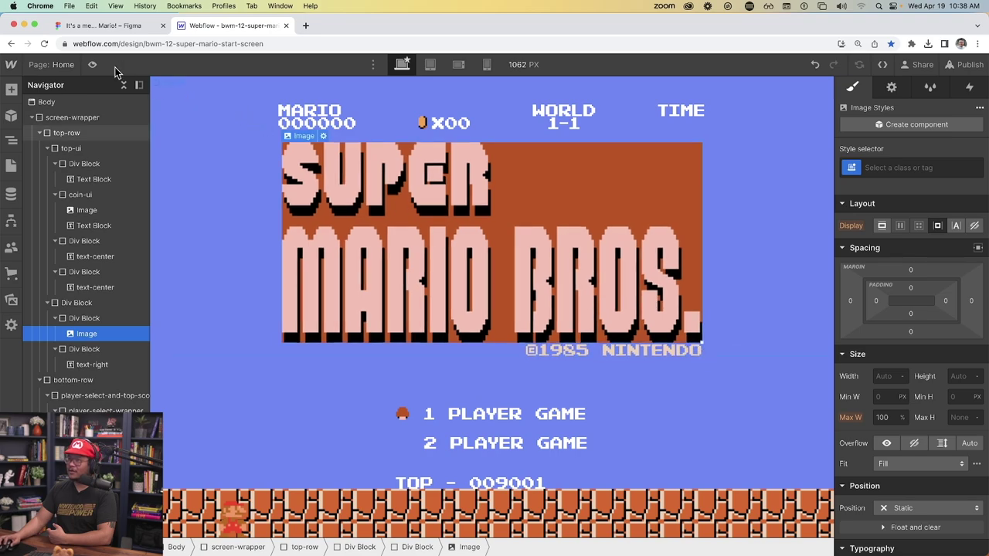
pyautogui.click(91, 66)
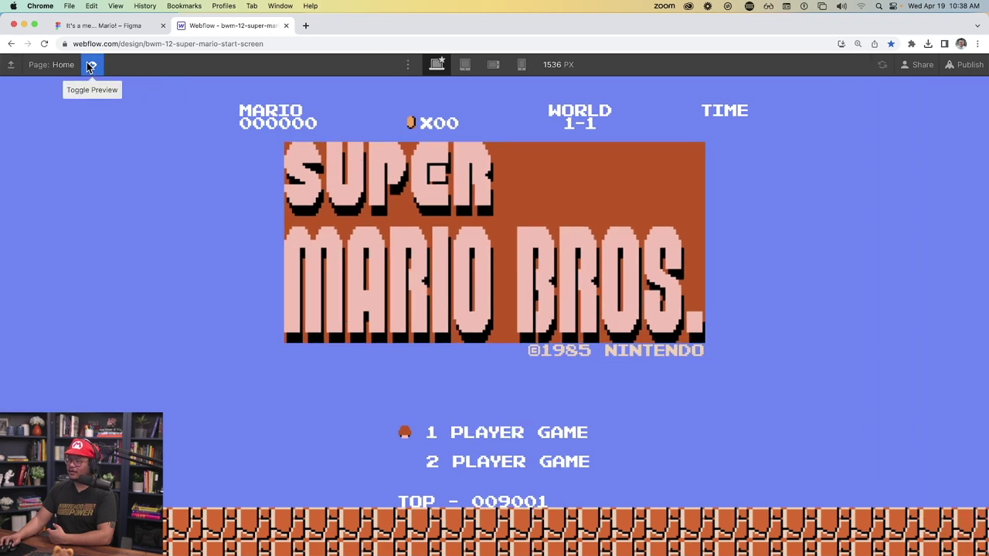
pyautogui.click(91, 67)
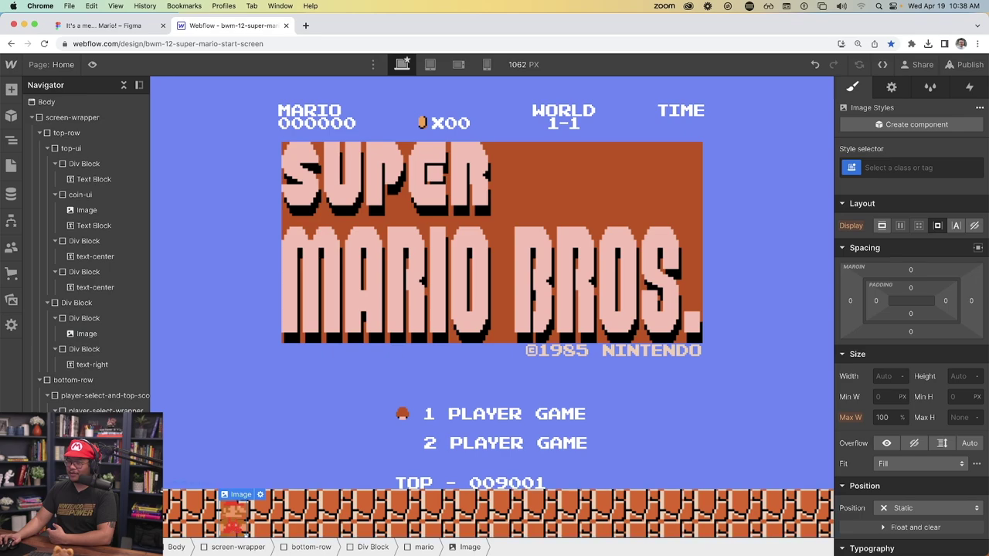
# - Reset the left margin on Mario's container and replace its mario class with a new mario-wrapper class
pyautogui.click(424, 547)
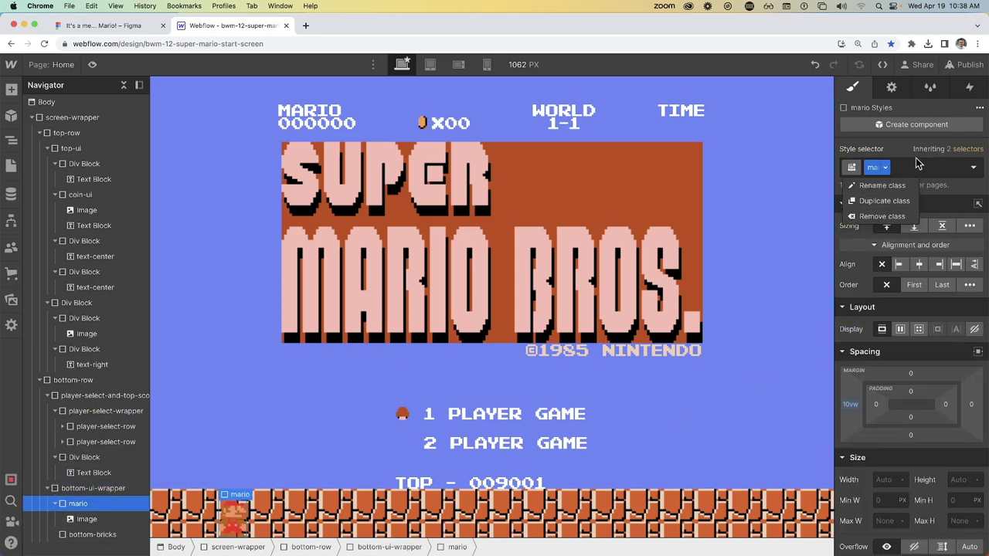
pyautogui.click(848, 405)
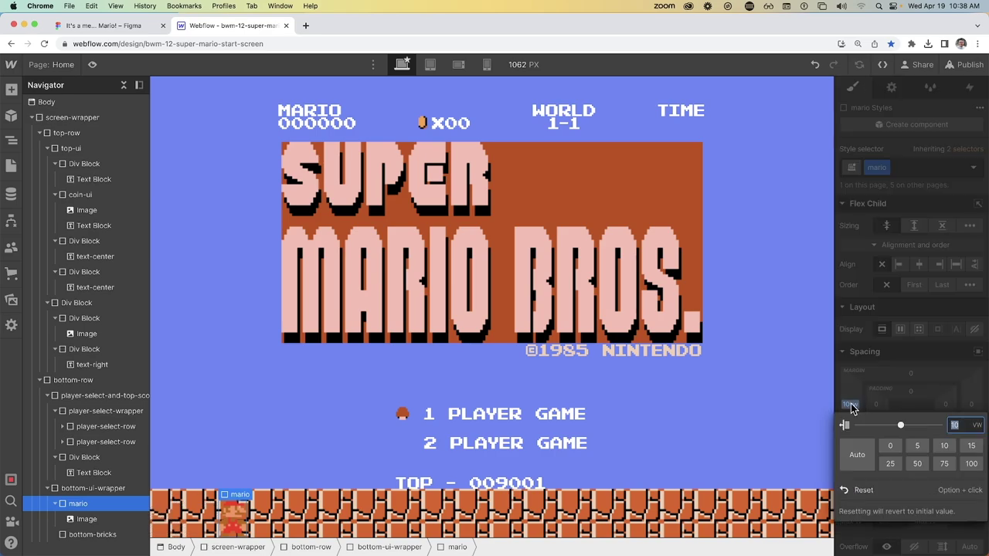
pyautogui.click(862, 495)
pyautogui.click(887, 167)
pyautogui.click(882, 217)
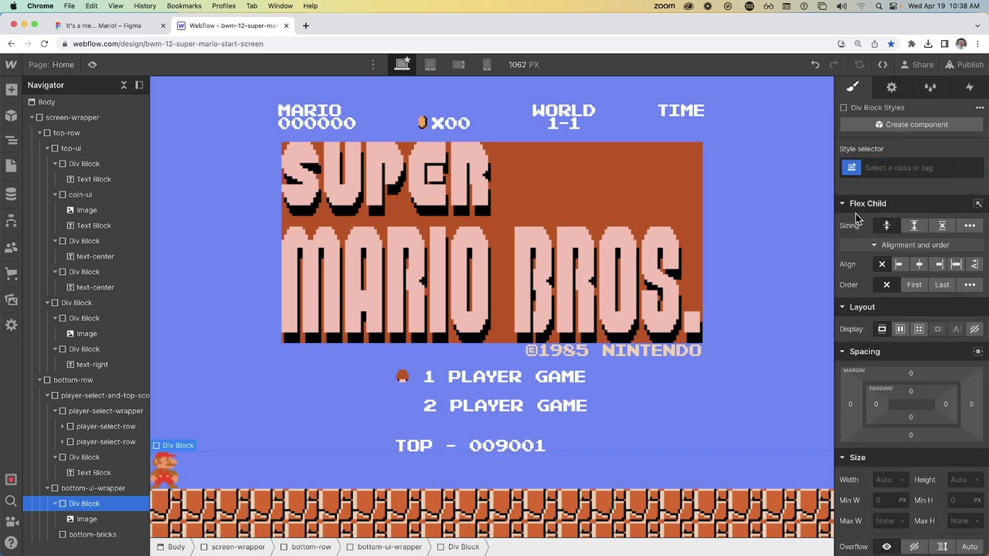
pyautogui.click(886, 168)
pyautogui.write('mario')
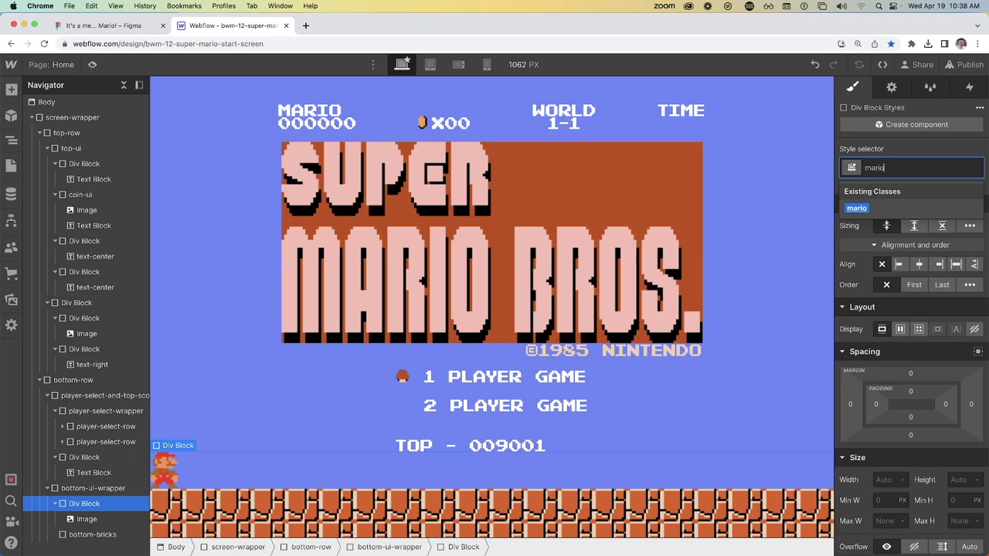
pyautogui.write('-wrapper')
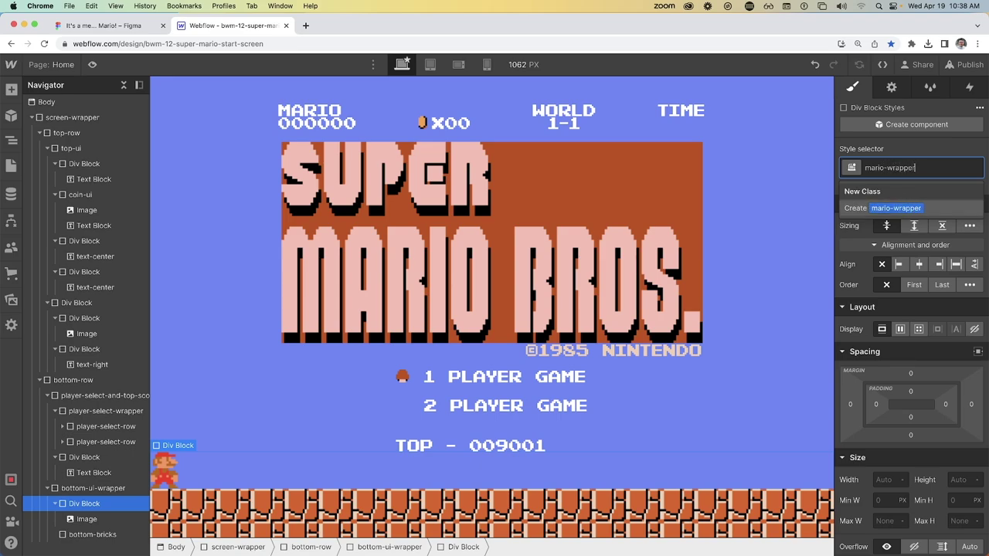
pyautogui.press('Return')
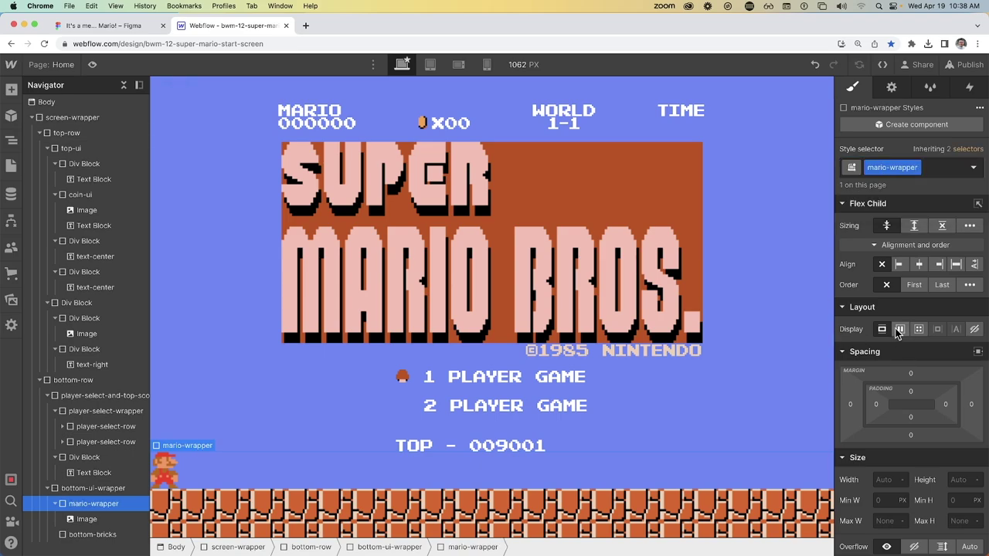
# - Give mario-wrapper a 10vw left margin, select bottom-ui-wrapper, and switch to the Figma mockup
pyautogui.click(849, 409)
pyautogui.write('10vw')
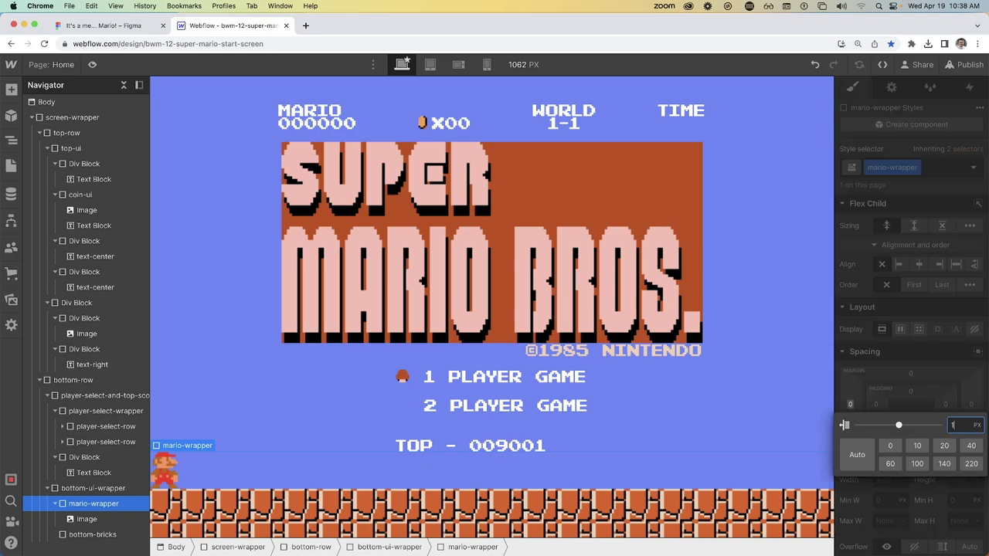
pyautogui.press('Return')
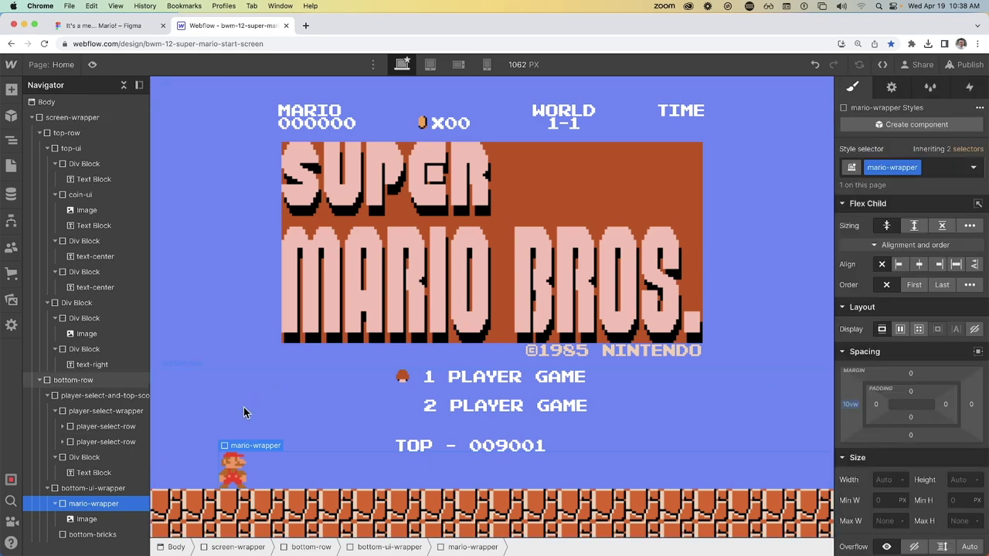
pyautogui.click(97, 489)
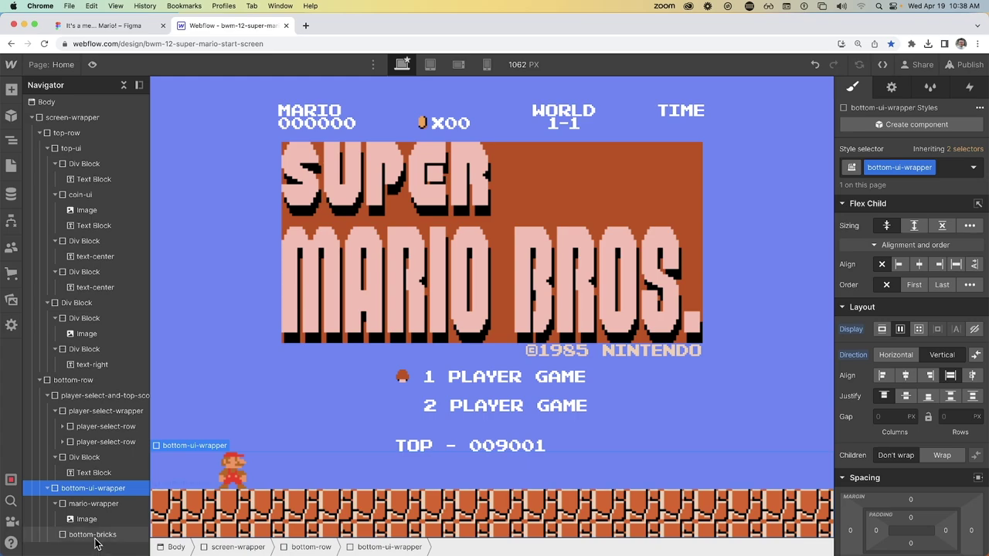
pyautogui.click(96, 533)
pyautogui.click(97, 488)
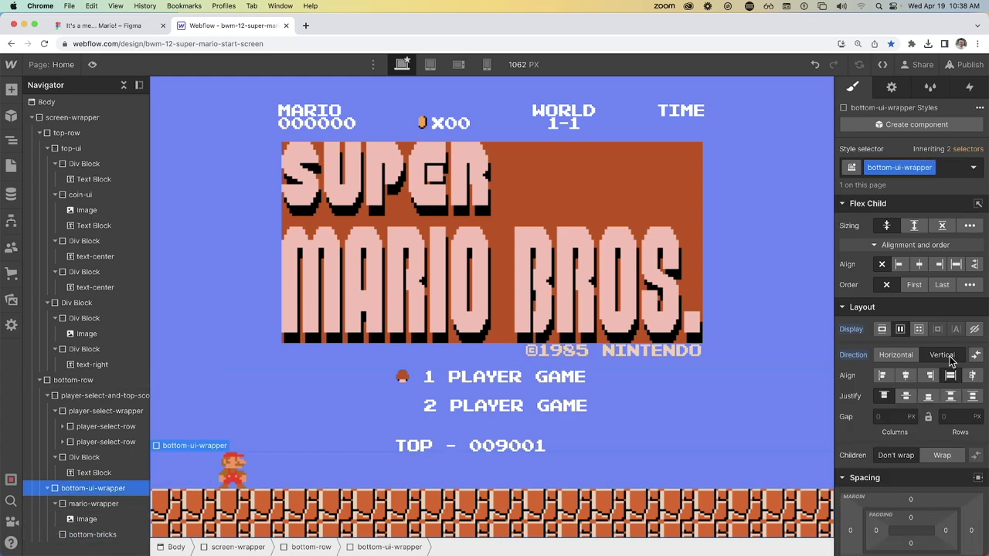
pyautogui.press('super+alt+Left')
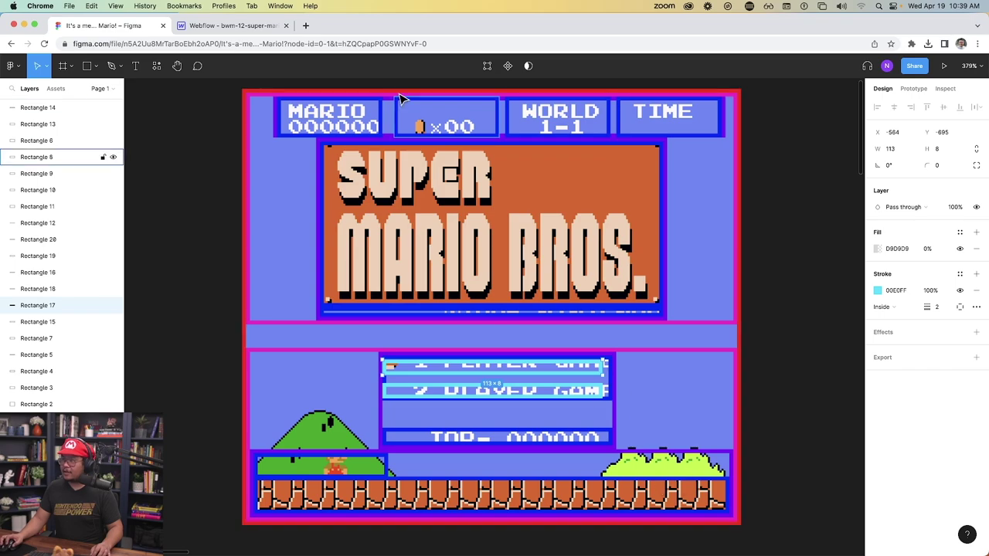
# - Check the hills and bushes in the Figma mockup, then go back to the Webflow designer
pyautogui.click(237, 29)
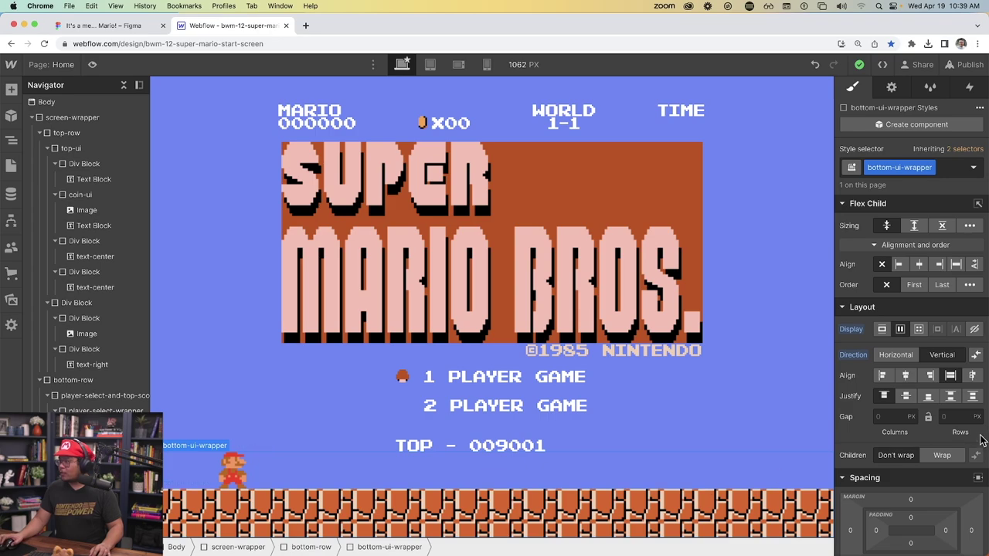
# - Set bottom-ui-wrapper's position to Relative
pyautogui.scroll(-10, 916, 430)
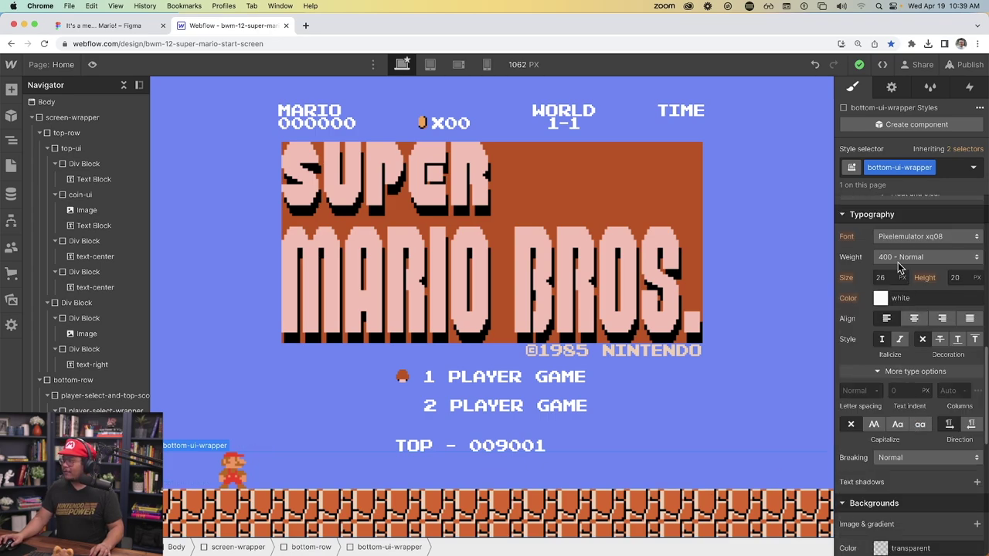
pyautogui.scroll(3, 908, 352)
pyautogui.click(904, 301)
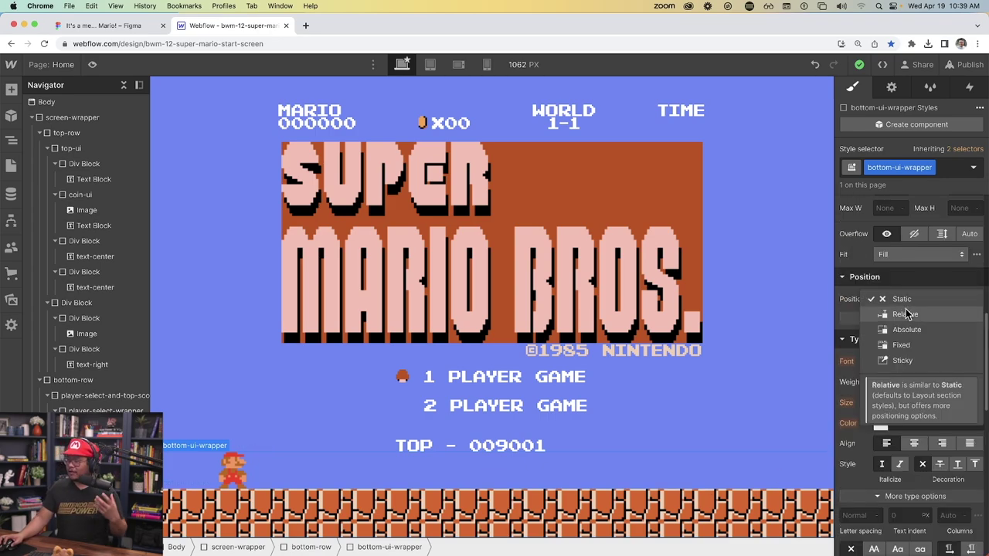
pyautogui.click(905, 312)
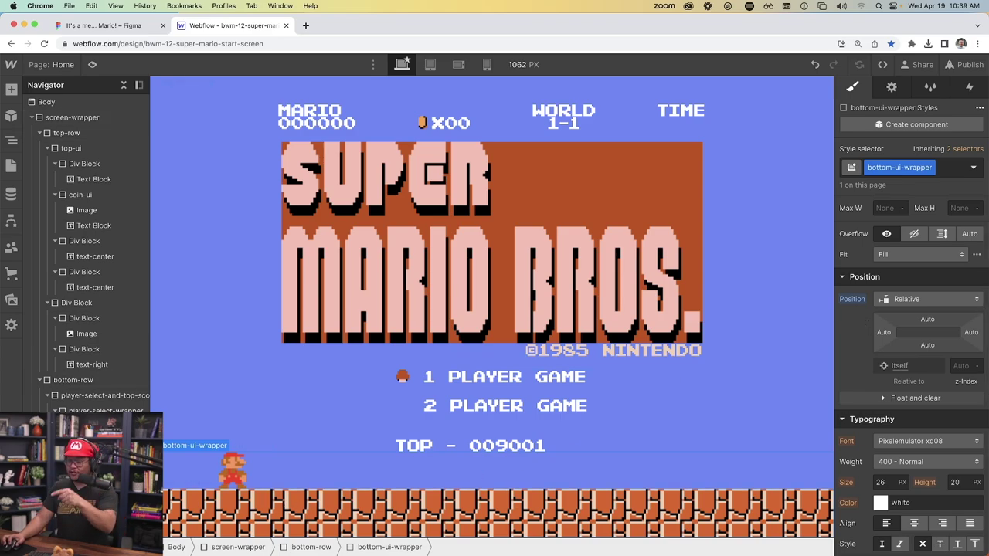
# - Drag the green hills image from Assets into the bottom area and give it a hills class
pyautogui.click(7, 302)
pyautogui.moveTo(154, 335); pyautogui.dragTo(139, 502)
pyautogui.press('super+Return')
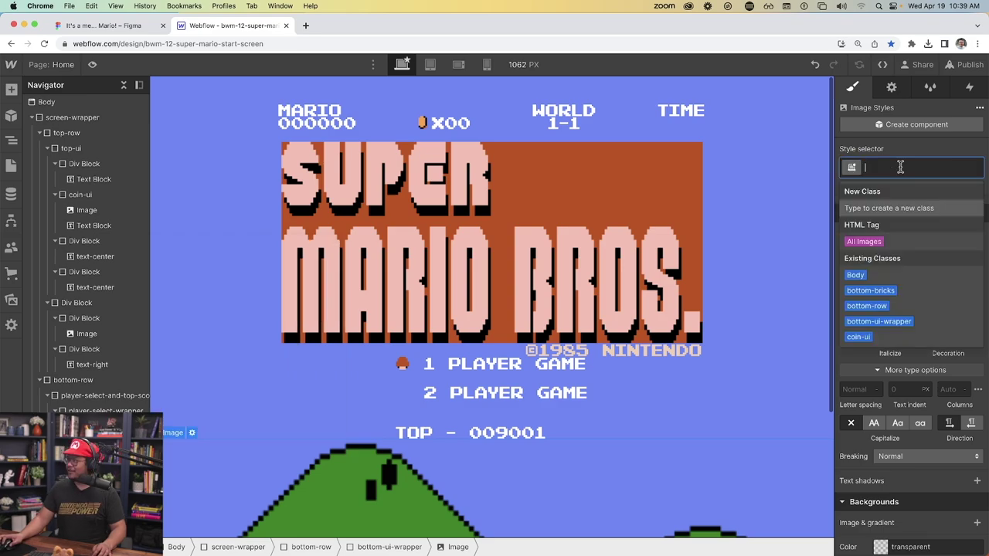
pyautogui.write('hills')
pyautogui.press('Return')
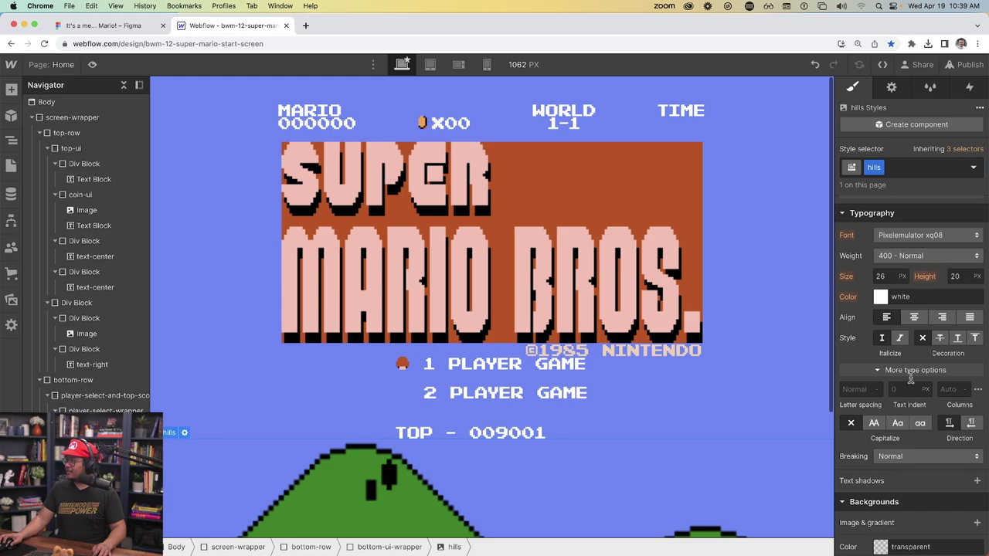
# - Make the hills Absolute, pinned bottom-left, with a 76 bottom offset
pyautogui.scroll(2, 909, 341)
pyautogui.click(920, 224)
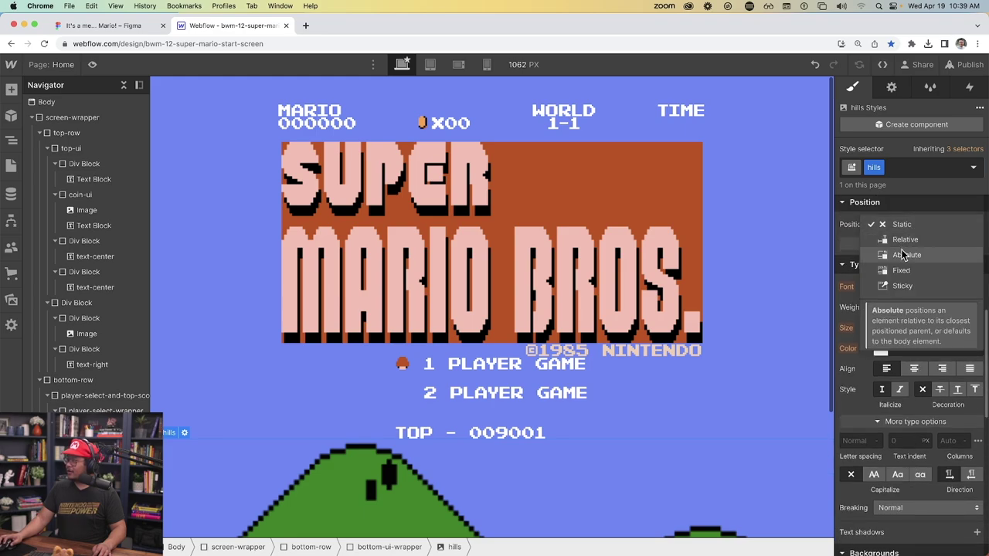
pyautogui.click(904, 256)
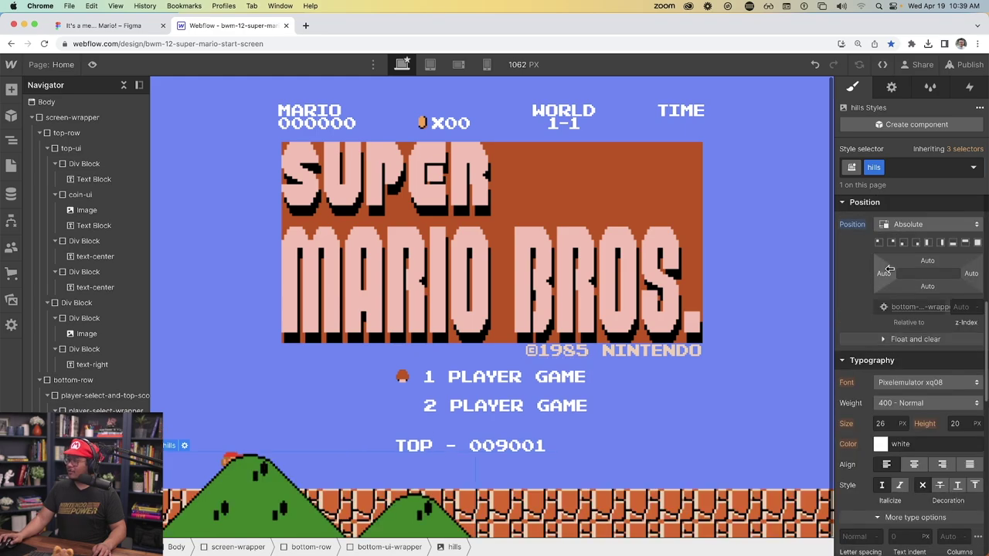
pyautogui.click(927, 287)
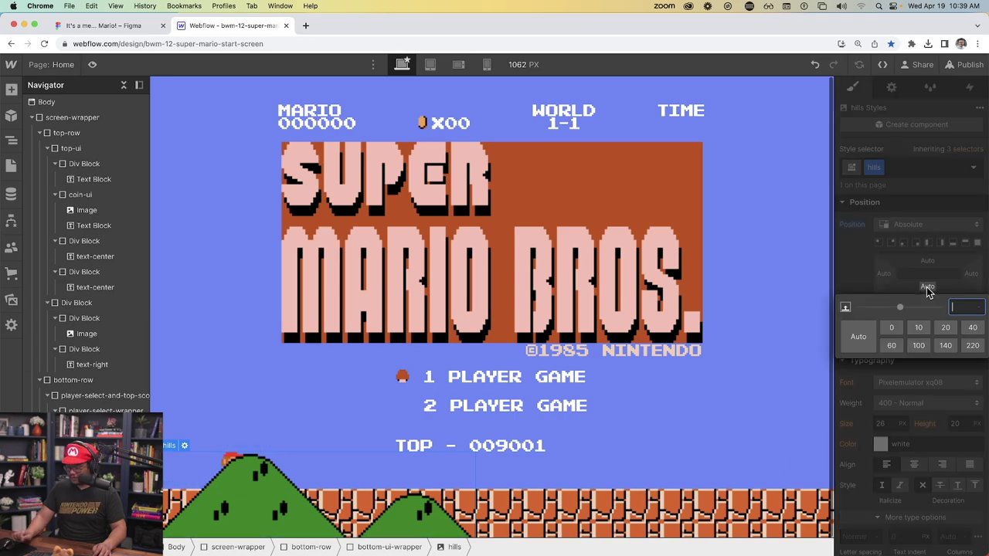
pyautogui.click(855, 274)
pyautogui.click(905, 243)
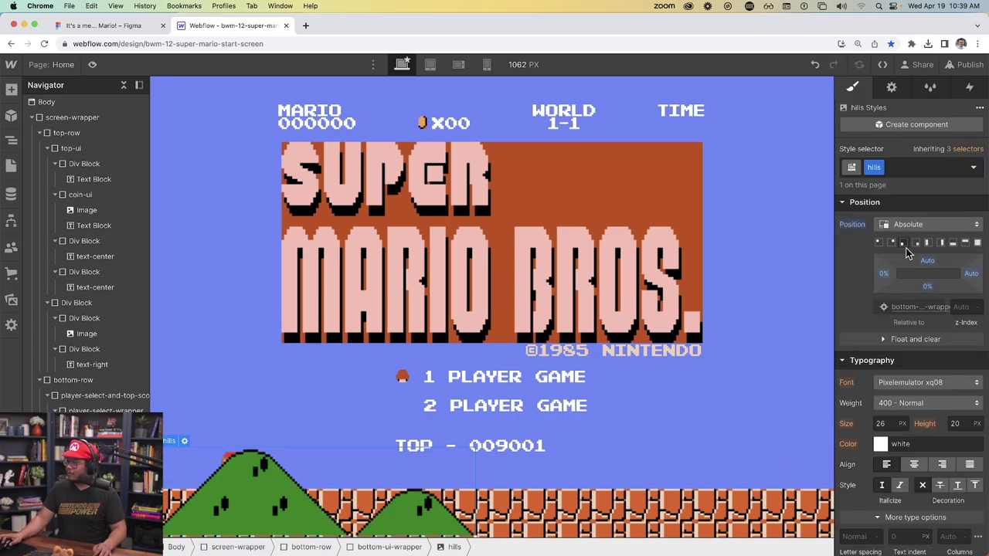
pyautogui.click(926, 288)
pyautogui.write('76p')
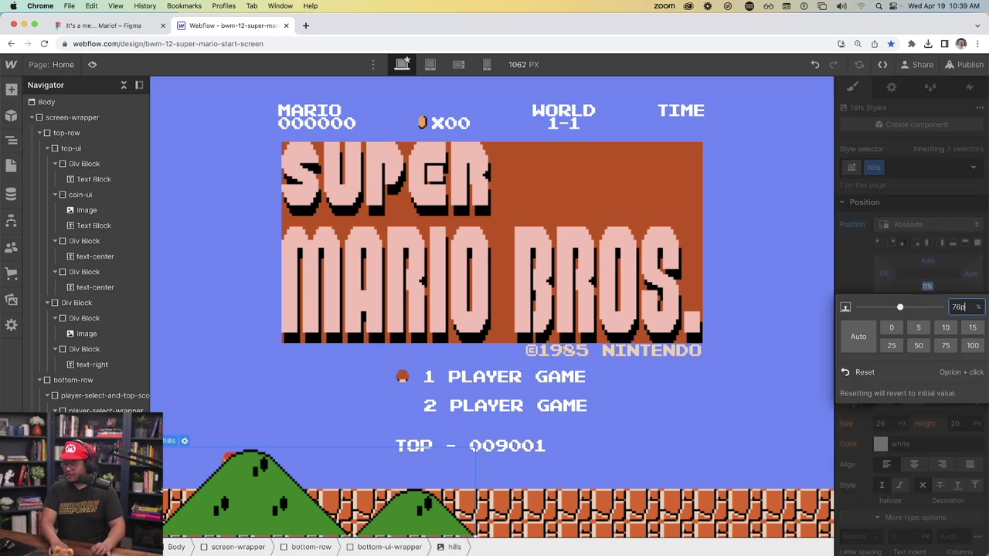
pyautogui.press('Return')
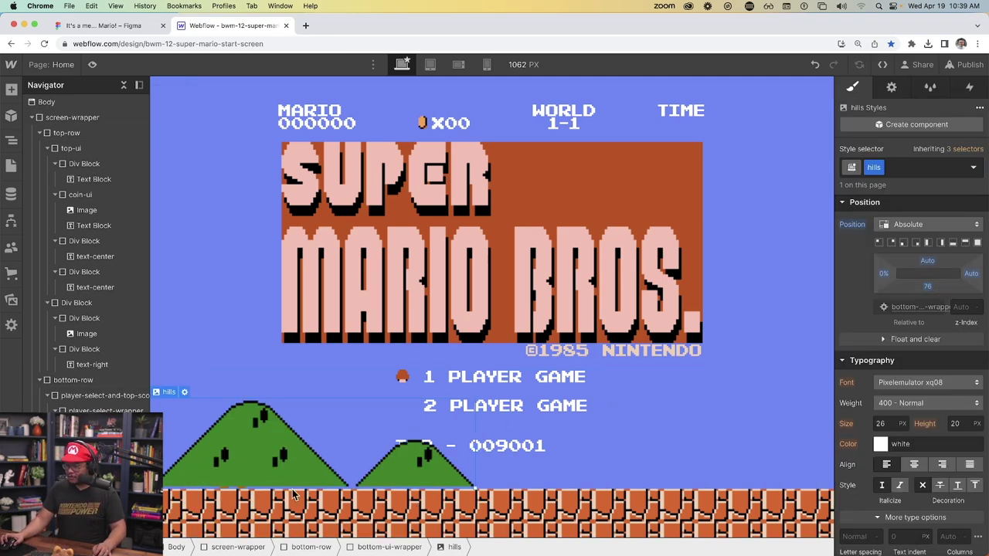
# - Lower the hills' bottom offset to 74, then select mario-wrapper and drag its left margin
pyautogui.scroll(5, 292, 494)
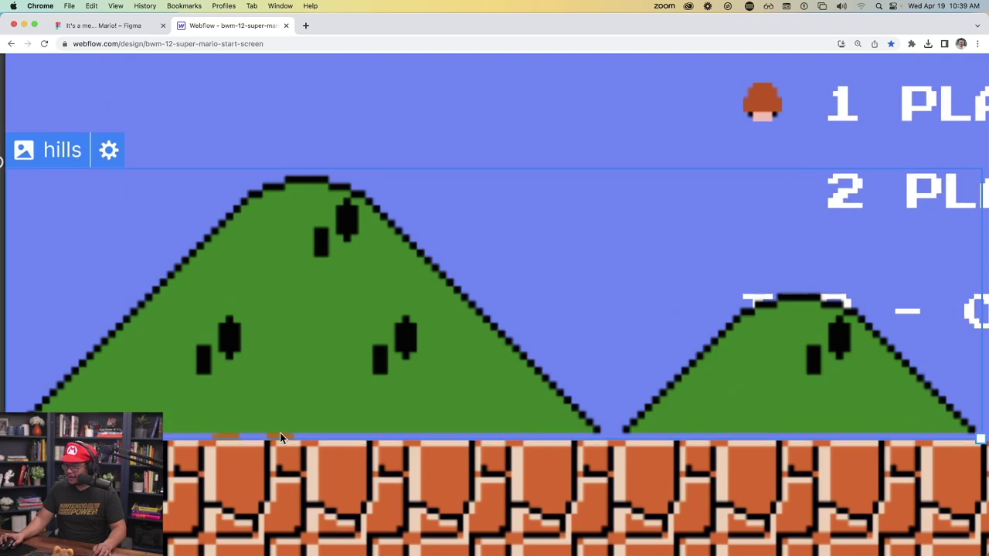
pyautogui.scroll(-5, 286, 435)
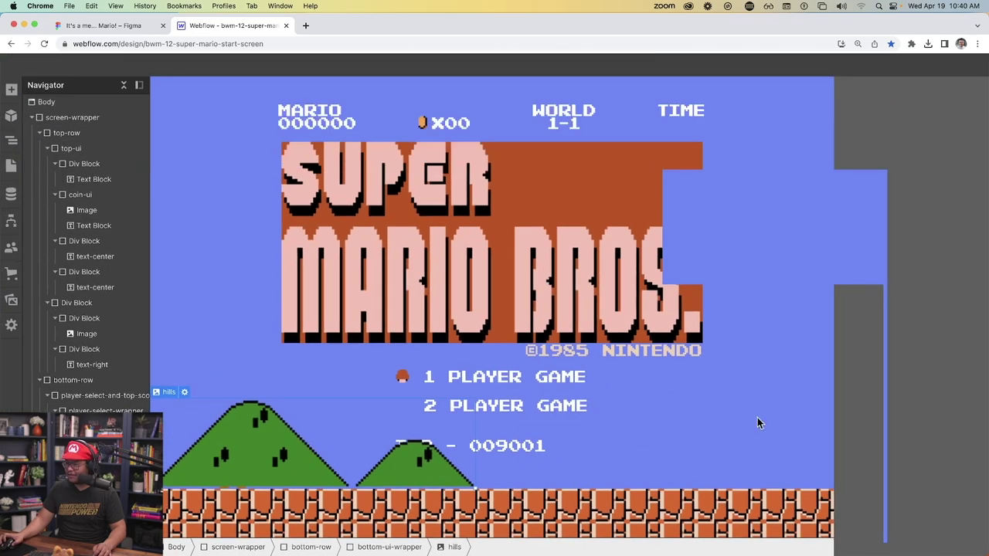
pyautogui.click(927, 286)
pyautogui.write('74')
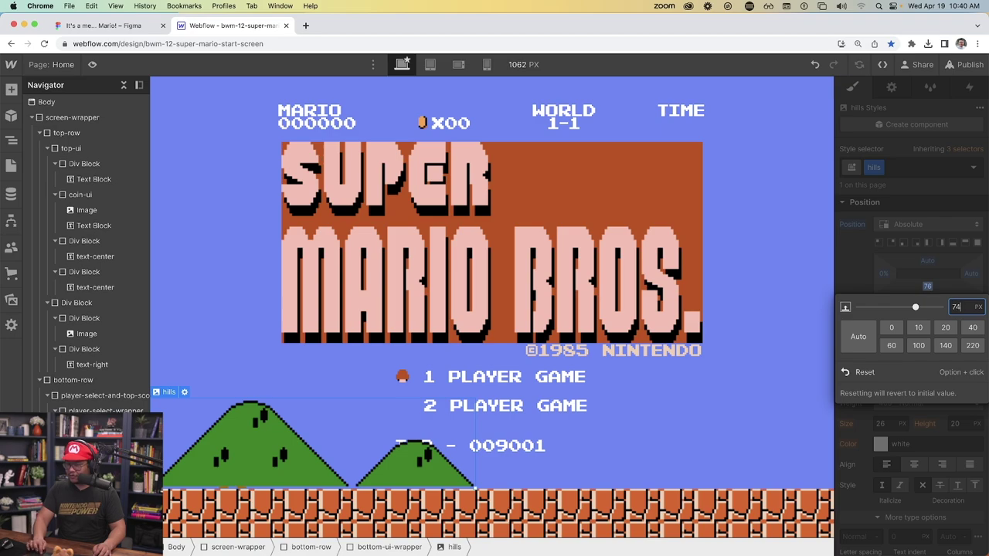
pyautogui.press('Return')
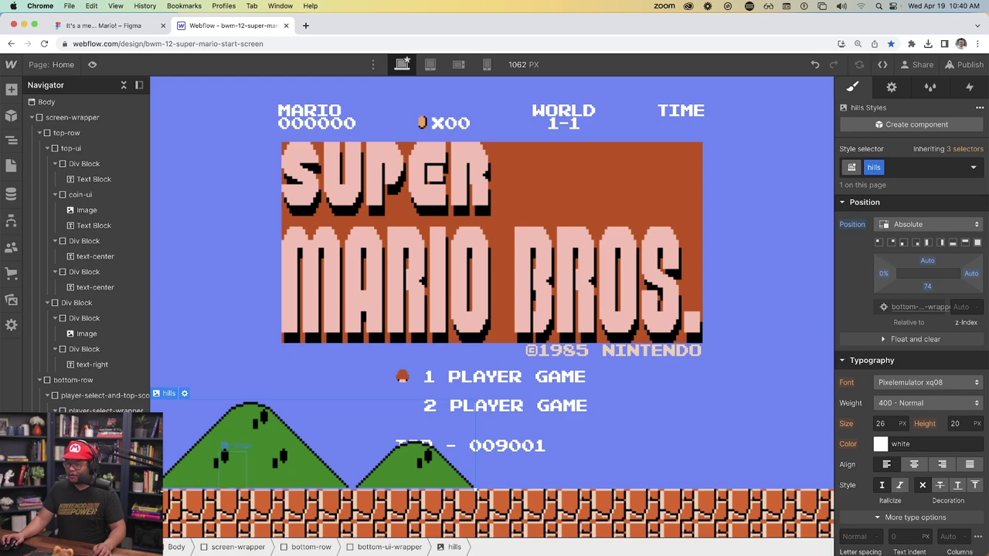
pyautogui.click(594, 468)
pyautogui.moveTo(852, 404)
pyautogui.mouseDown()
pyautogui.moveTo(826, 401)
pyautogui.moveTo(850, 403)
pyautogui.mouseUp()
# - Give mario-wrapper a 10vw left margin, Relative position, and z-index 10
pyautogui.click(850, 404)
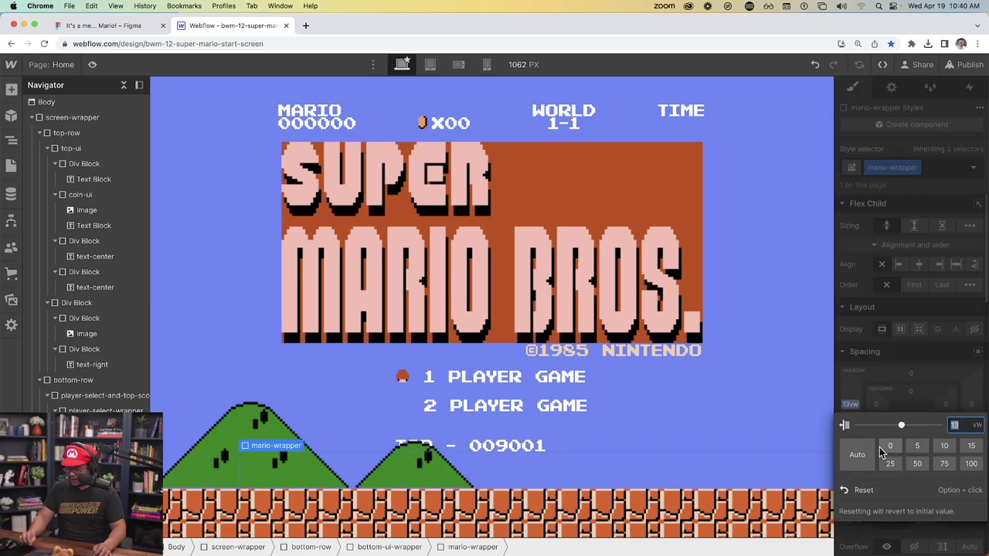
pyautogui.write('10')
pyautogui.press('Return')
pyautogui.scroll(-1, 888, 454)
pyautogui.scroll(-5, 888, 454)
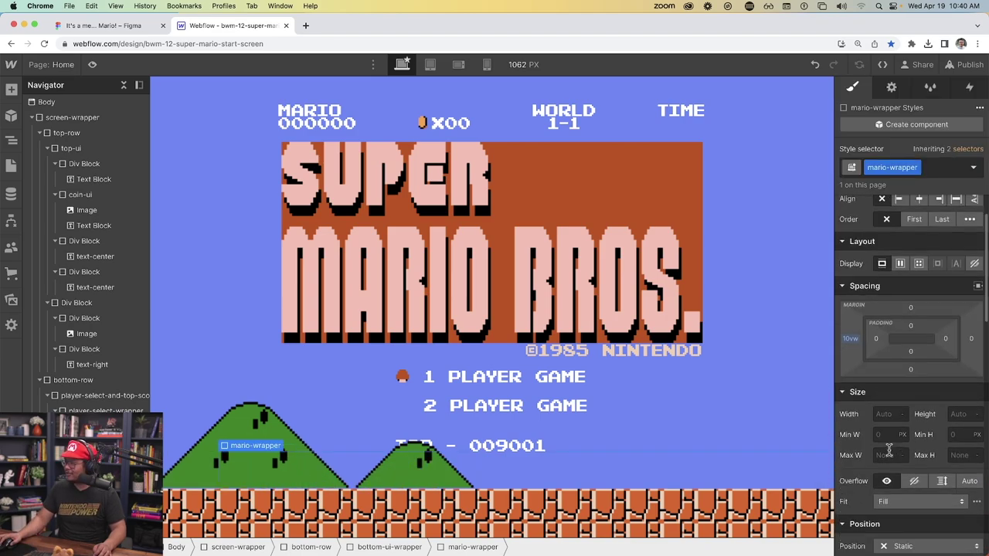
pyautogui.click(901, 463)
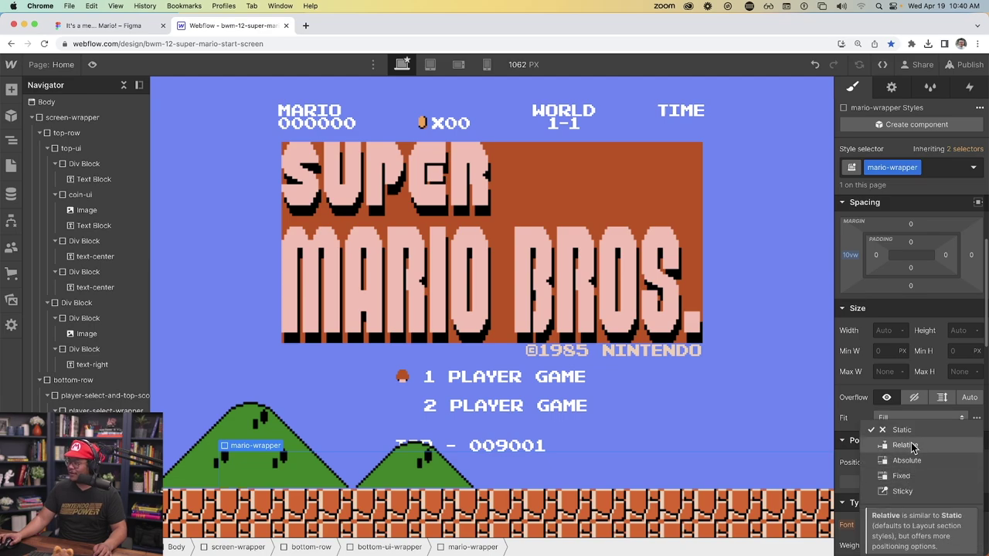
pyautogui.click(905, 445)
pyautogui.scroll(-3, 911, 452)
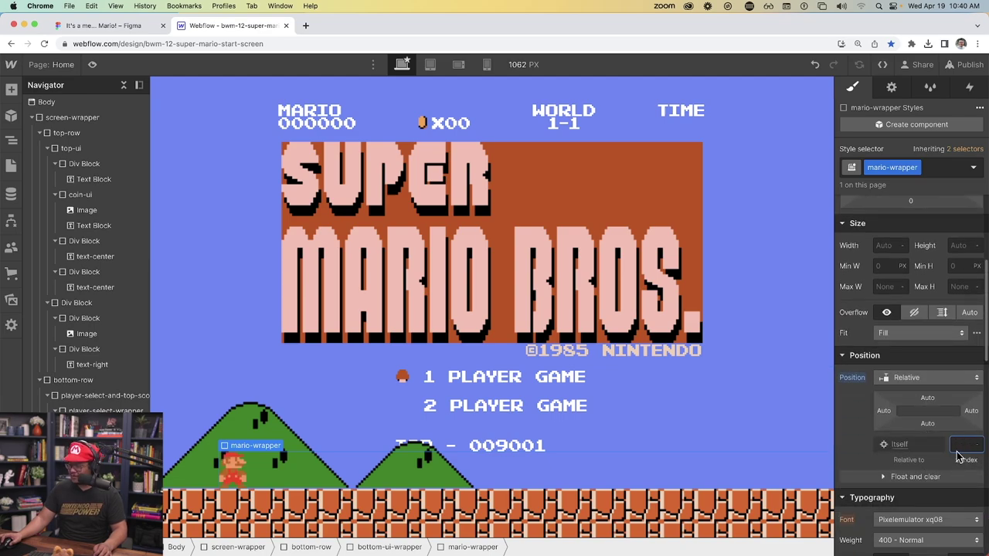
pyautogui.write('10')
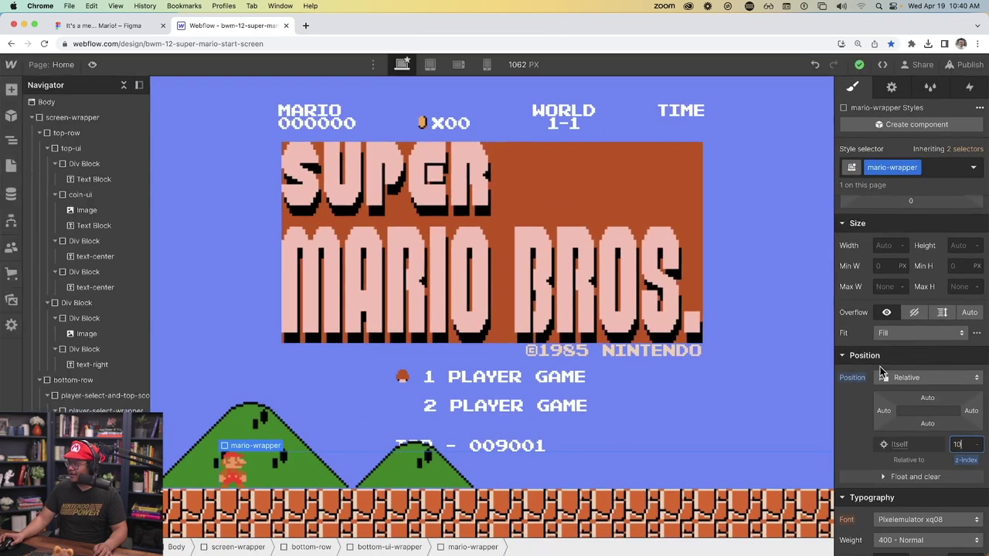
# - Make player-select-and-top-score Relative with z-index 2, and drag the bushes image in from Assets
pyautogui.click(491, 428)
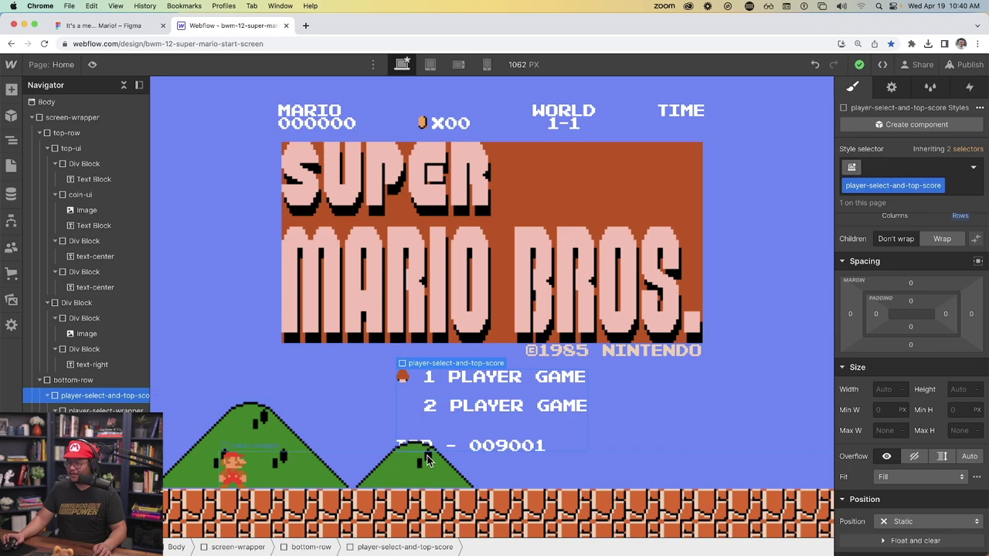
pyautogui.scroll(-3, 927, 421)
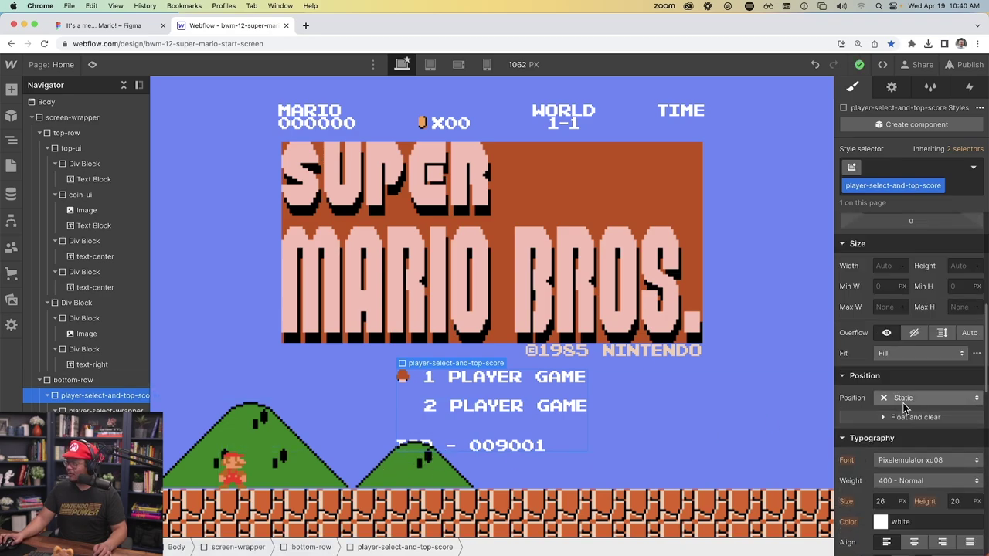
pyautogui.click(920, 397)
pyautogui.click(904, 415)
pyautogui.click(962, 464)
pyautogui.write('2')
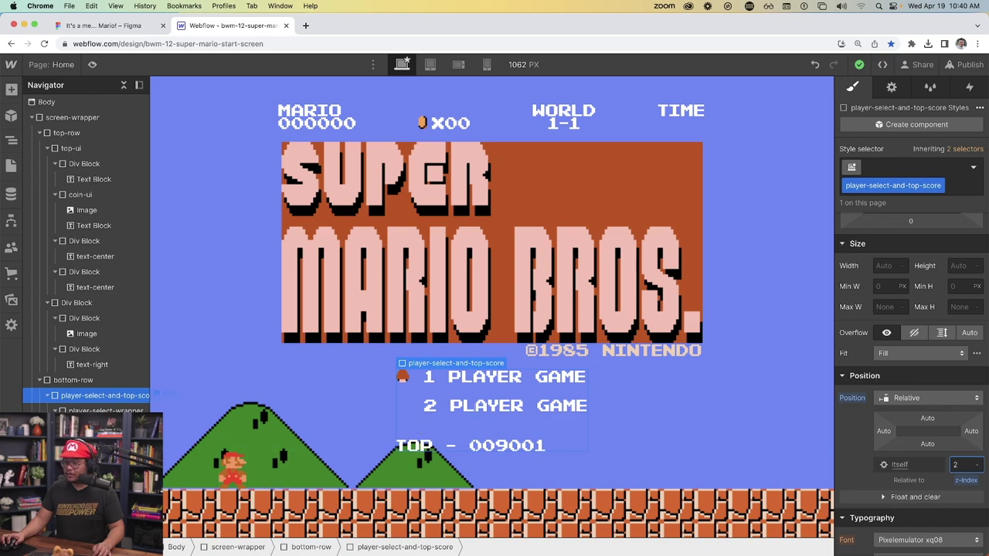
pyautogui.click(11, 300)
pyautogui.moveTo(154, 357); pyautogui.dragTo(417, 447)
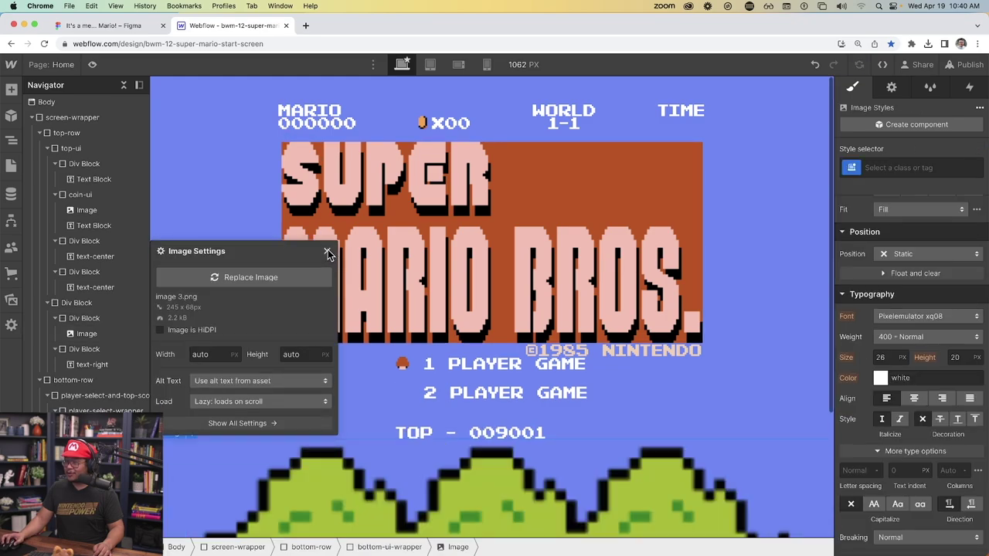
# - Close the new image's settings and give it a bushes class
pyautogui.click(327, 253)
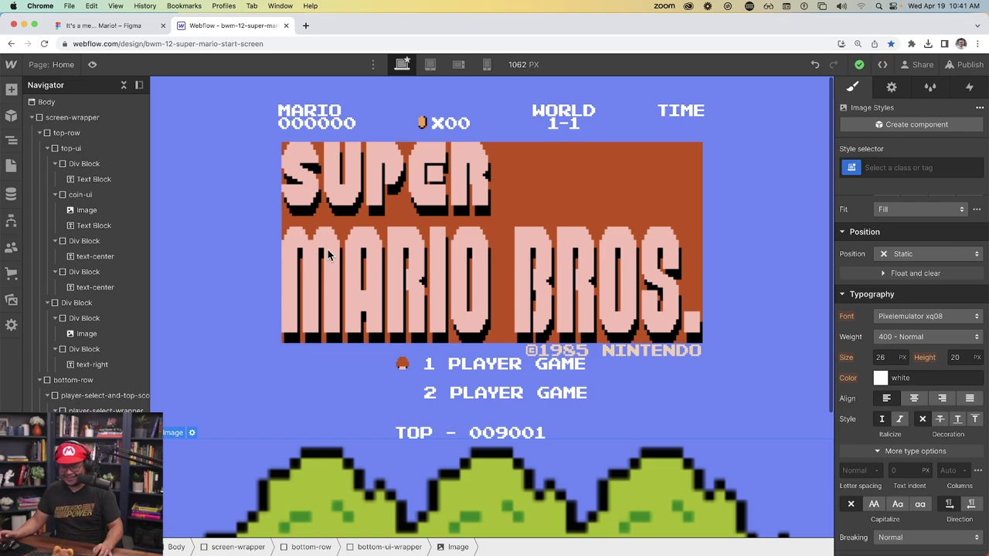
pyautogui.click(914, 166)
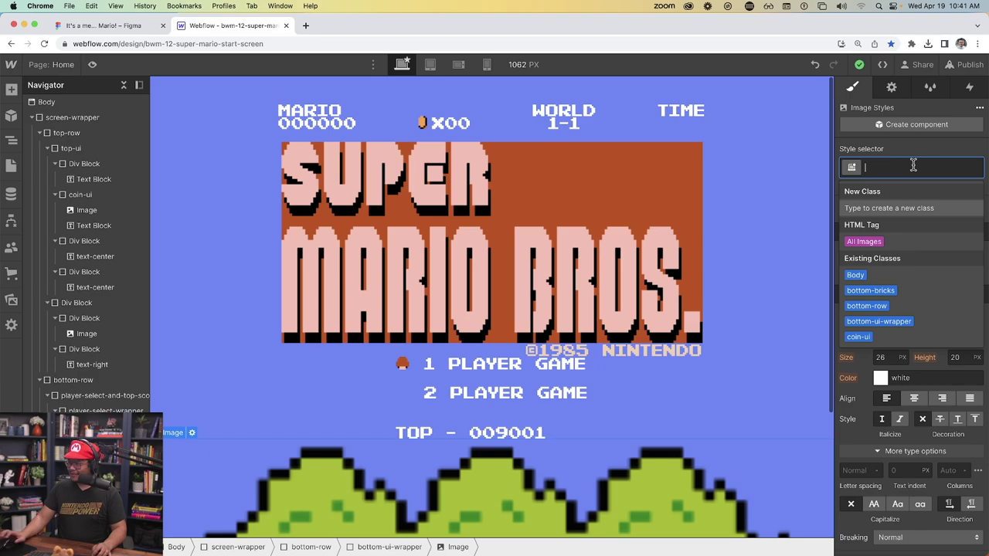
pyautogui.write('bushes')
pyautogui.press('Return')
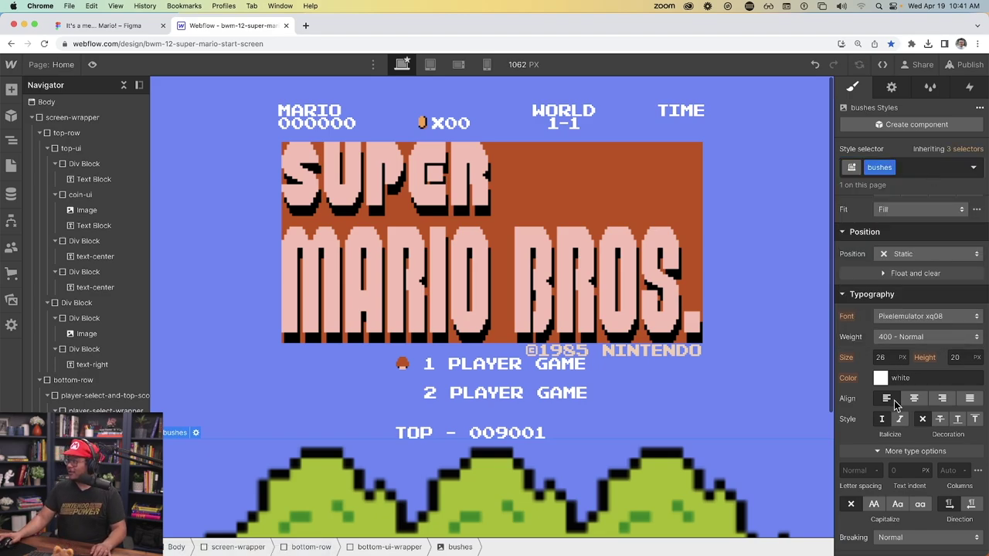
pyautogui.scroll(-5, 892, 403)
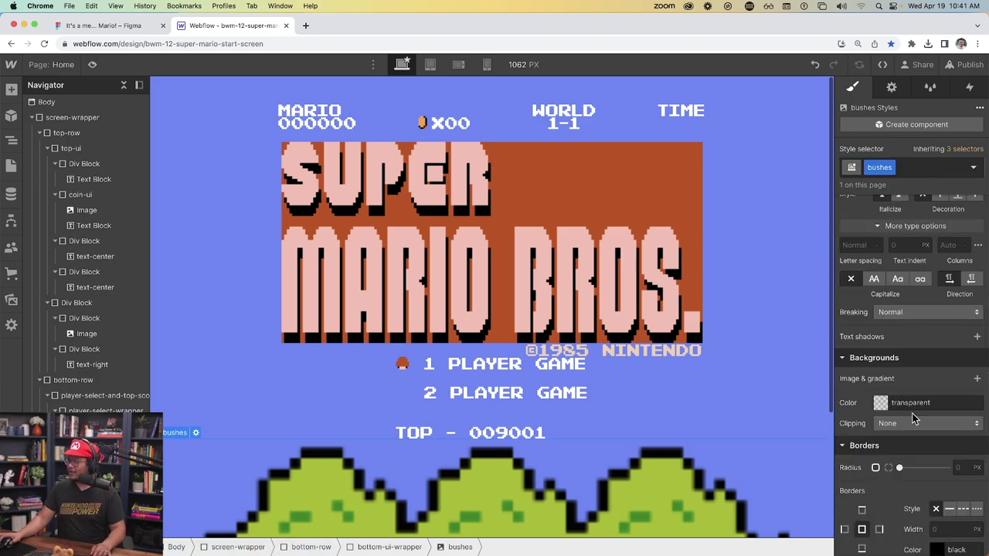
pyautogui.scroll(-1, 912, 413)
pyautogui.scroll(8, 913, 418)
pyautogui.scroll(-5, 912, 416)
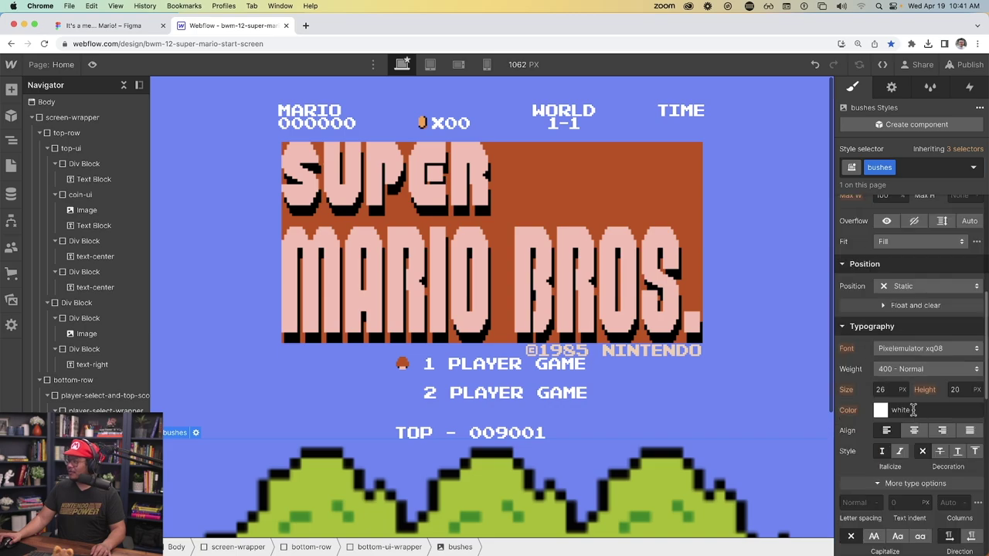
# - Set the bushes to Absolute with a 74px bottom offset and an 8% right offset
pyautogui.click(904, 287)
pyautogui.click(919, 323)
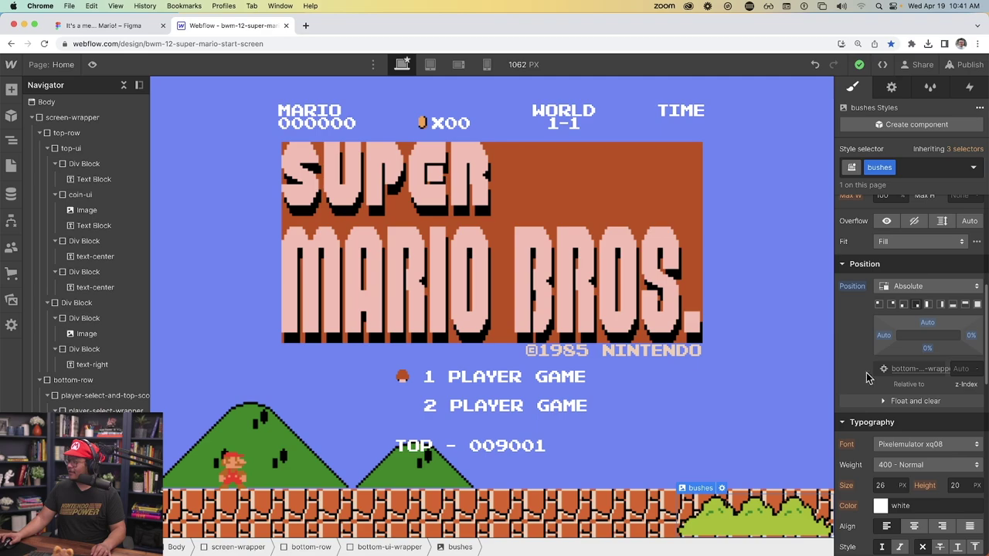
pyautogui.click(927, 348)
pyautogui.write('7')
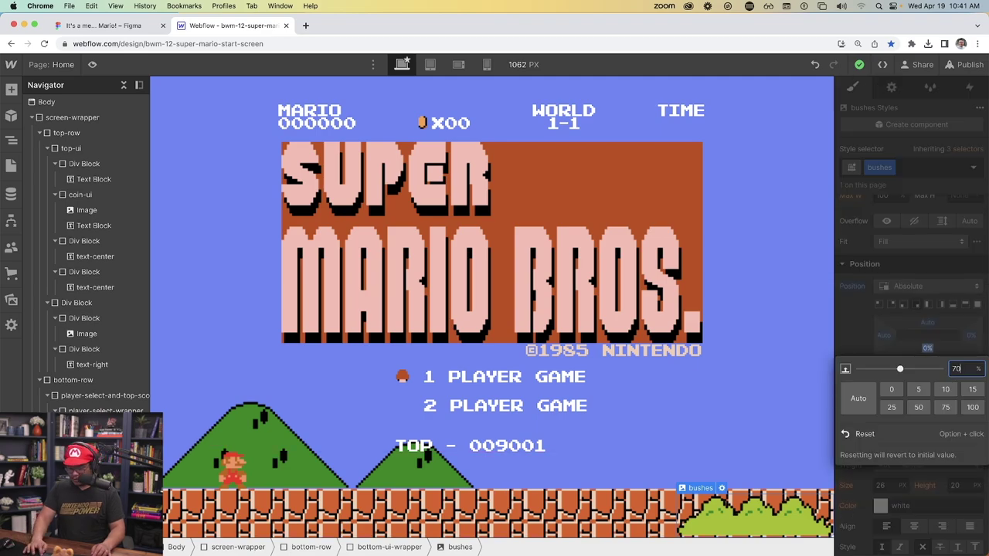
pyautogui.write('4px')
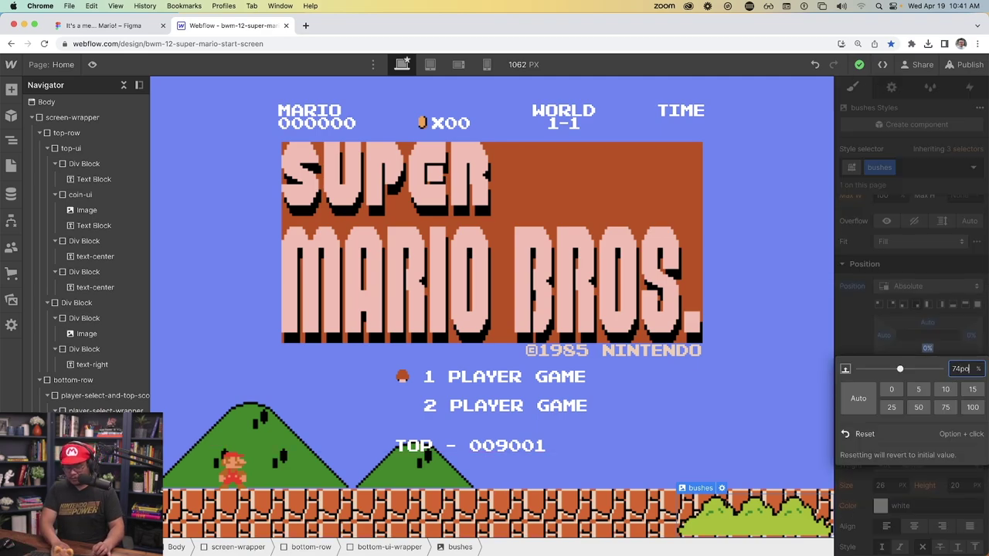
pyautogui.press('Return')
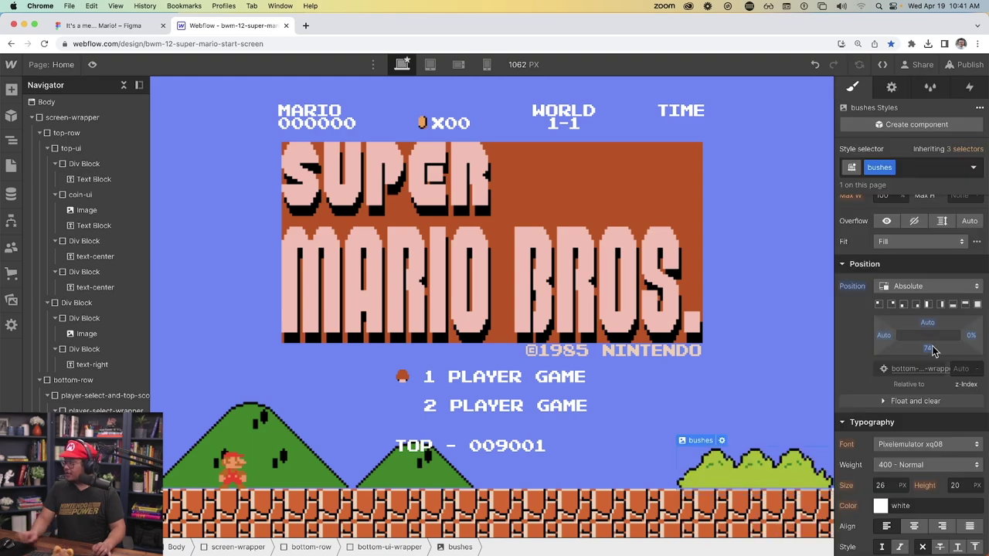
pyautogui.moveTo(967, 334); pyautogui.dragTo(967, 334)
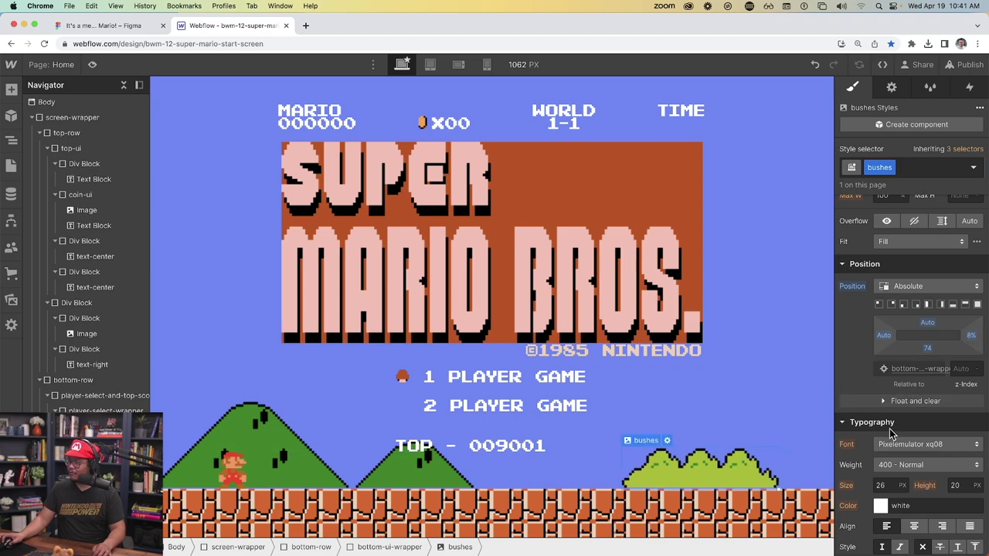